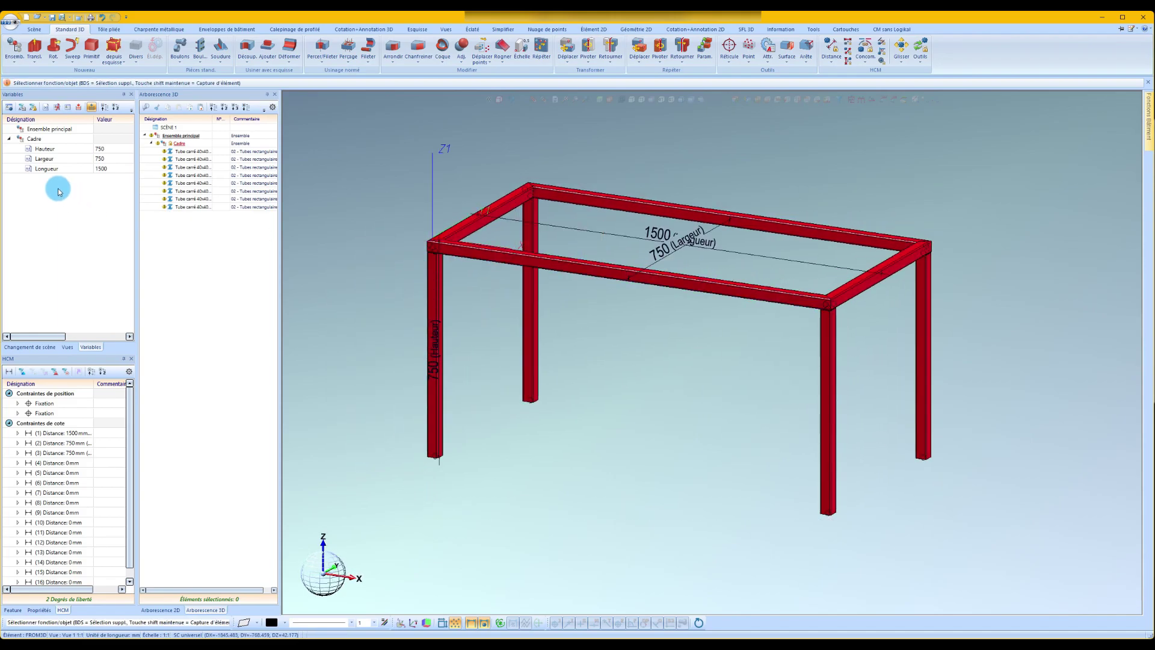
Set the Hauteur and Largeur variables of the Cadre assembly to 800 mm each
click(113, 151)
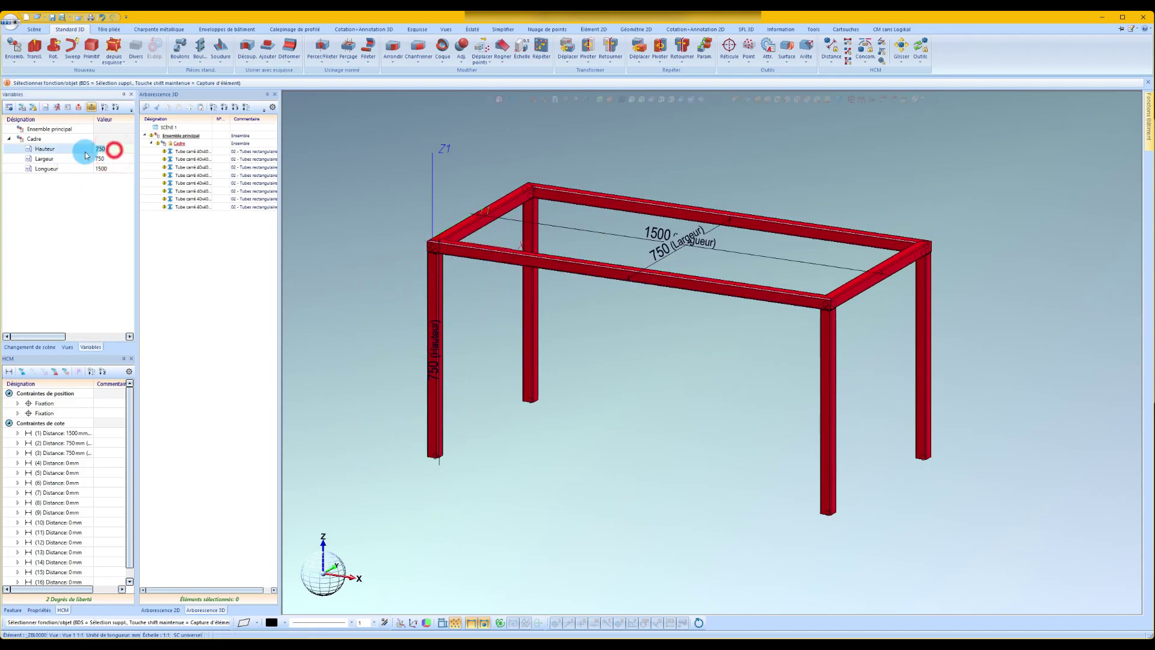
text(800)
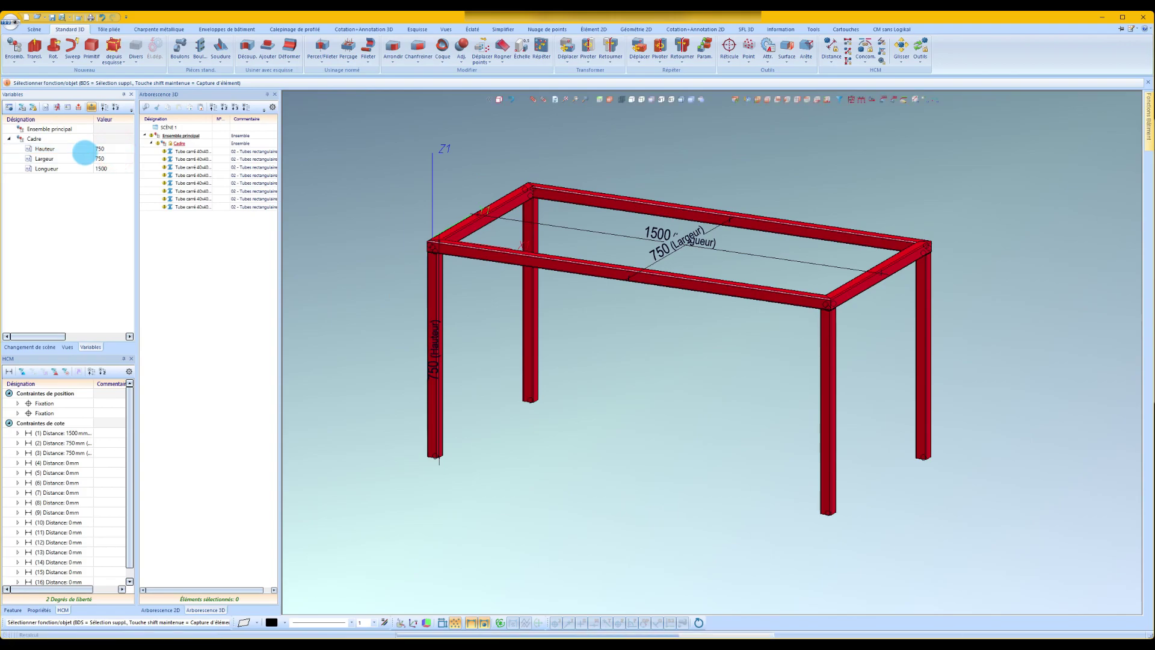
click(163, 290)
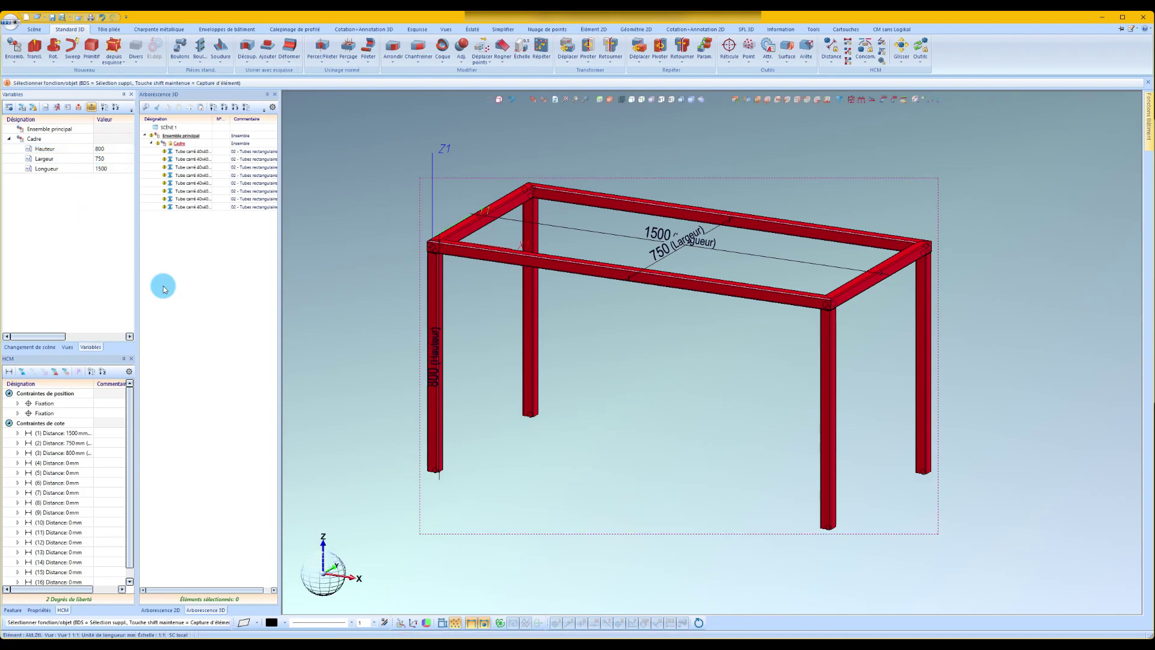
click(108, 160)
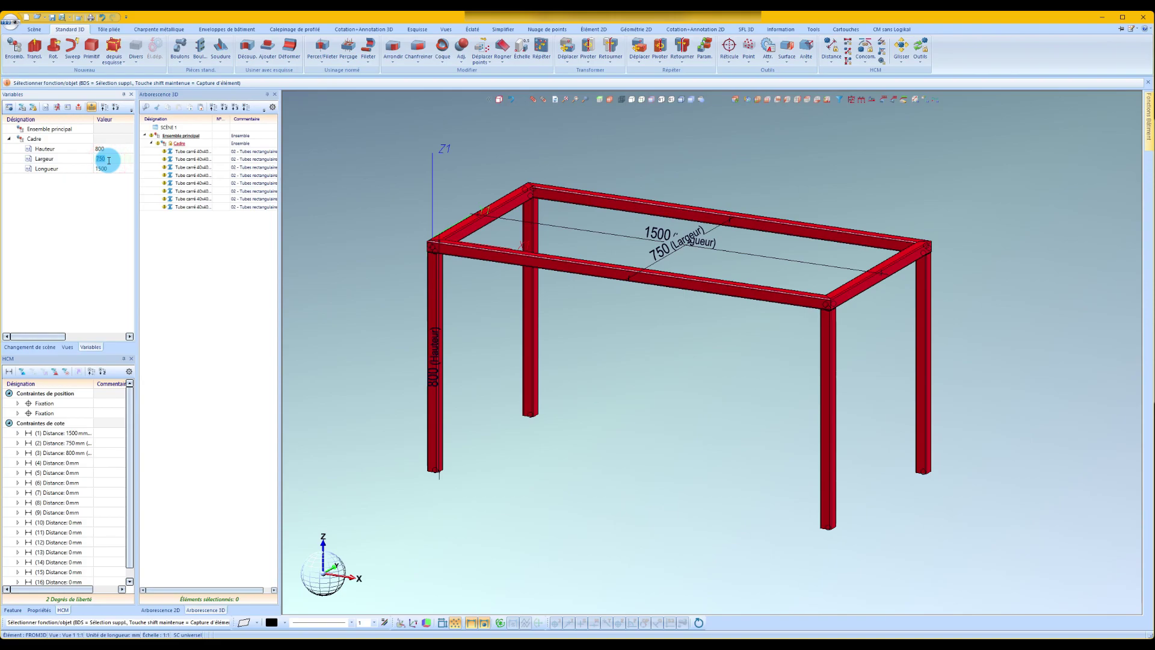
text(800)
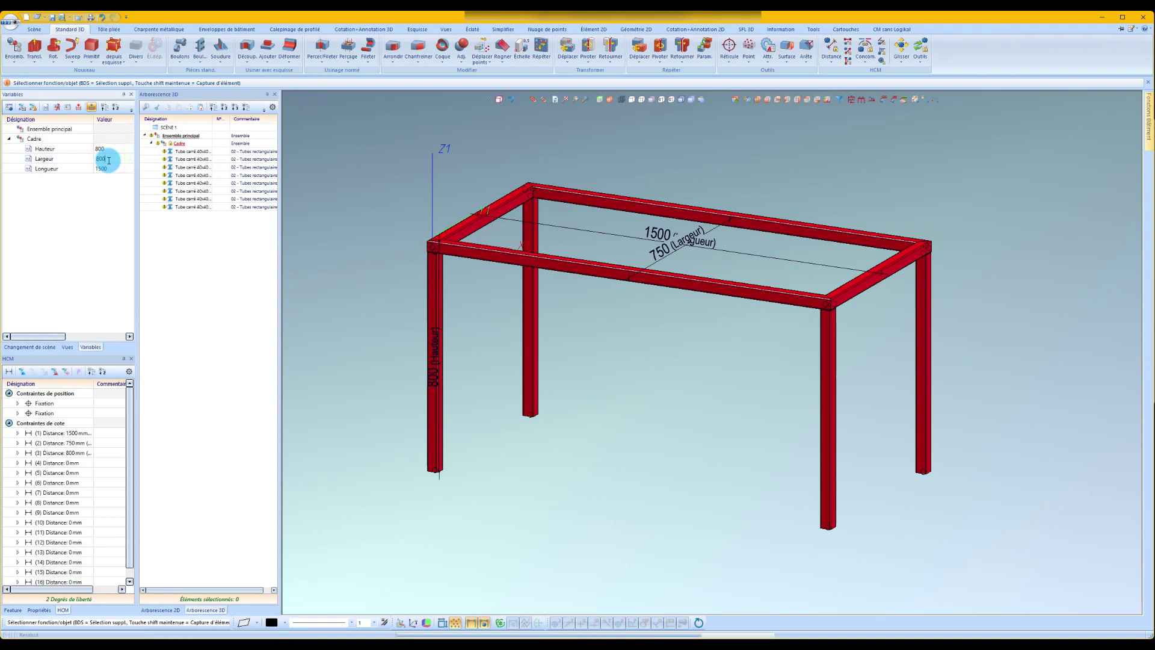
key(Return)
Set the Longueur variable of the Cadre assembly to 2200 mm and inspect the resized frame
click(106, 168)
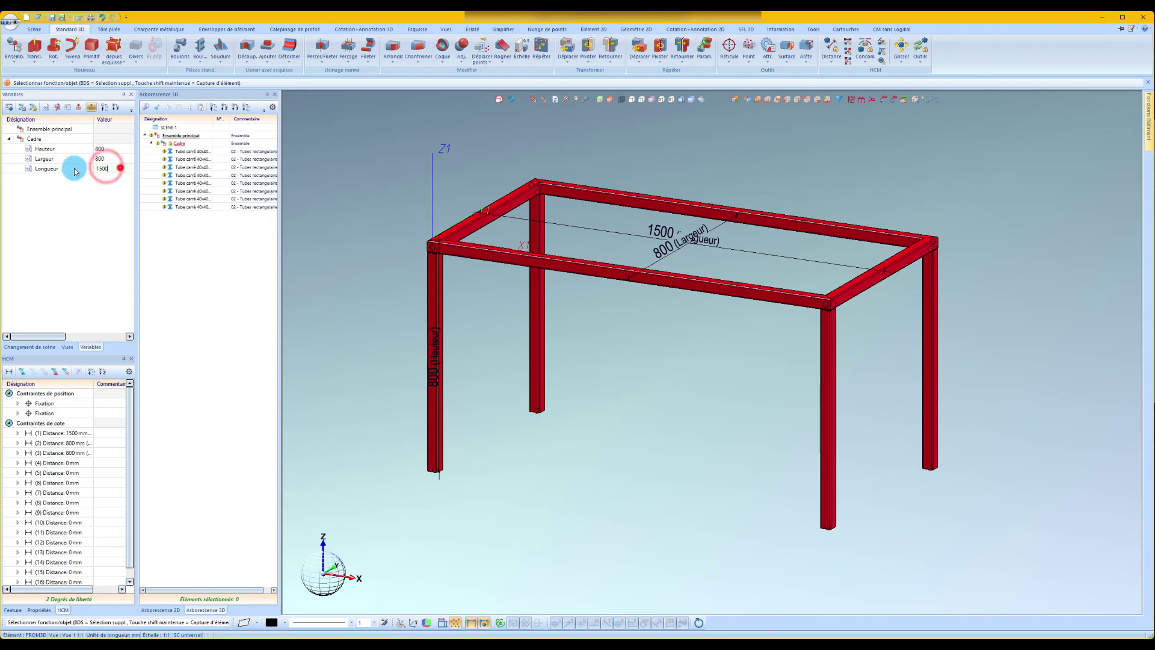
click(120, 169)
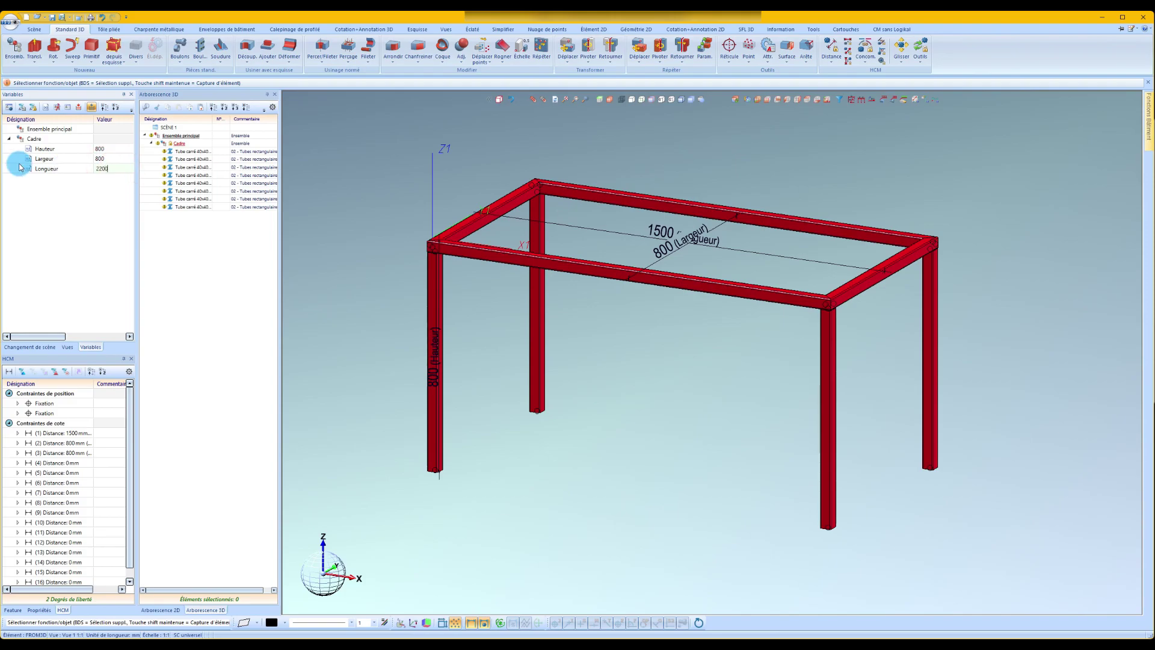
key(Return)
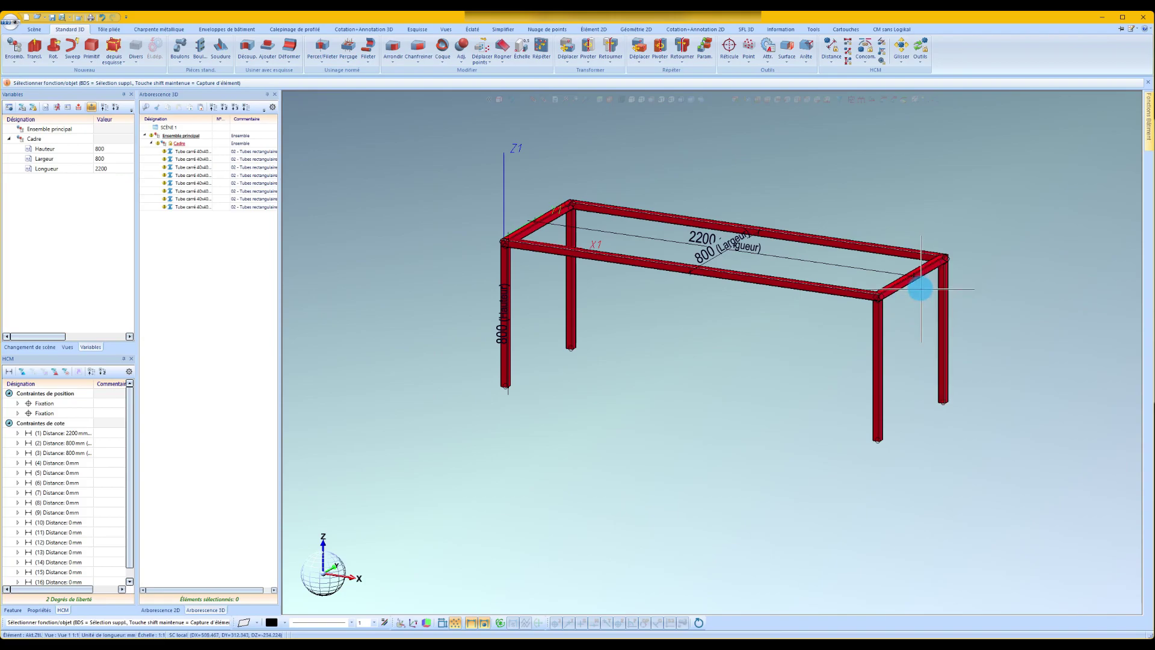
scroll(781, 265, up, 2)
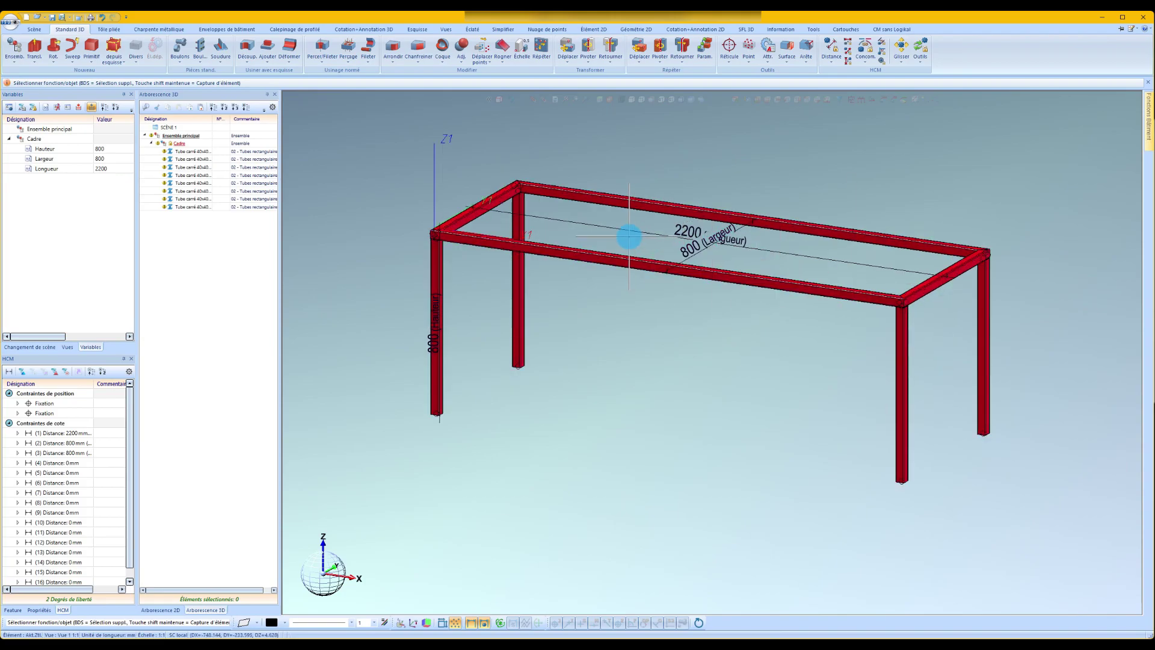
middle_drag(630, 236, 541, 237)
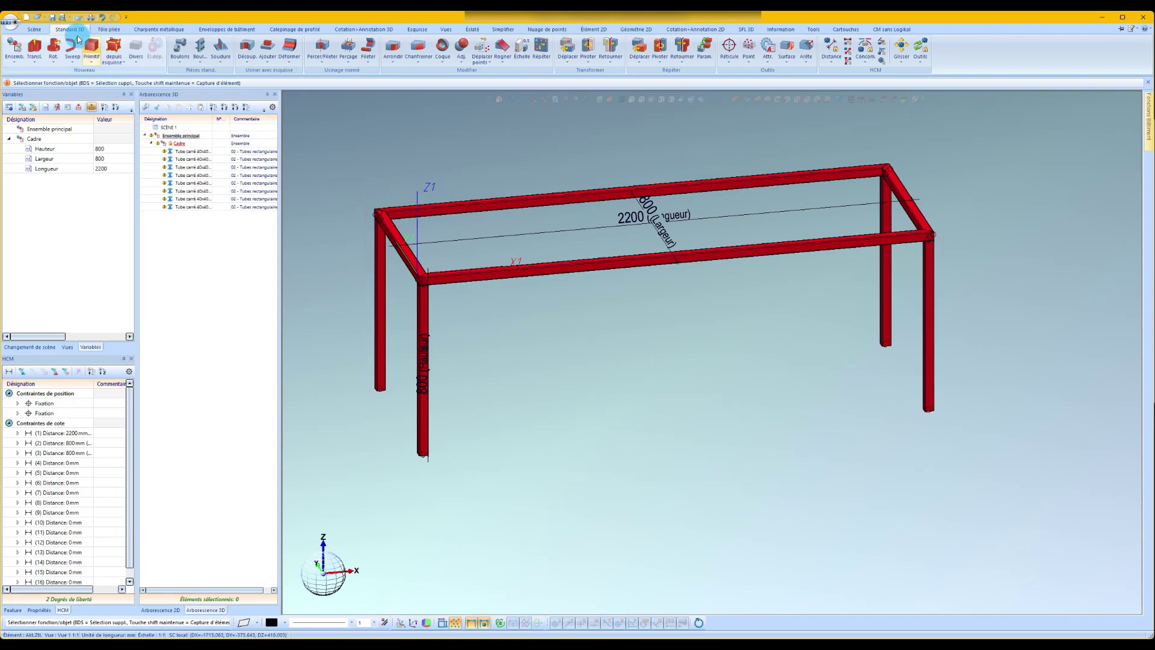
Create a new 3D assembly scene at scale 1:1 and accept the default attributes of its main assembly
click(37, 30)
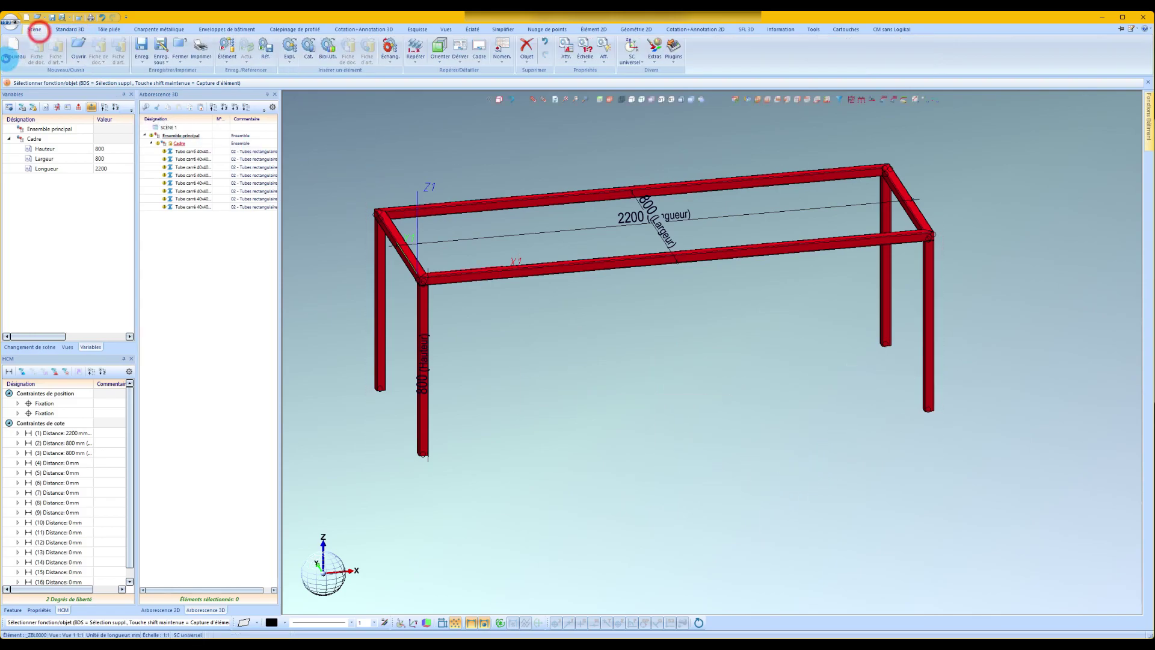
click(28, 349)
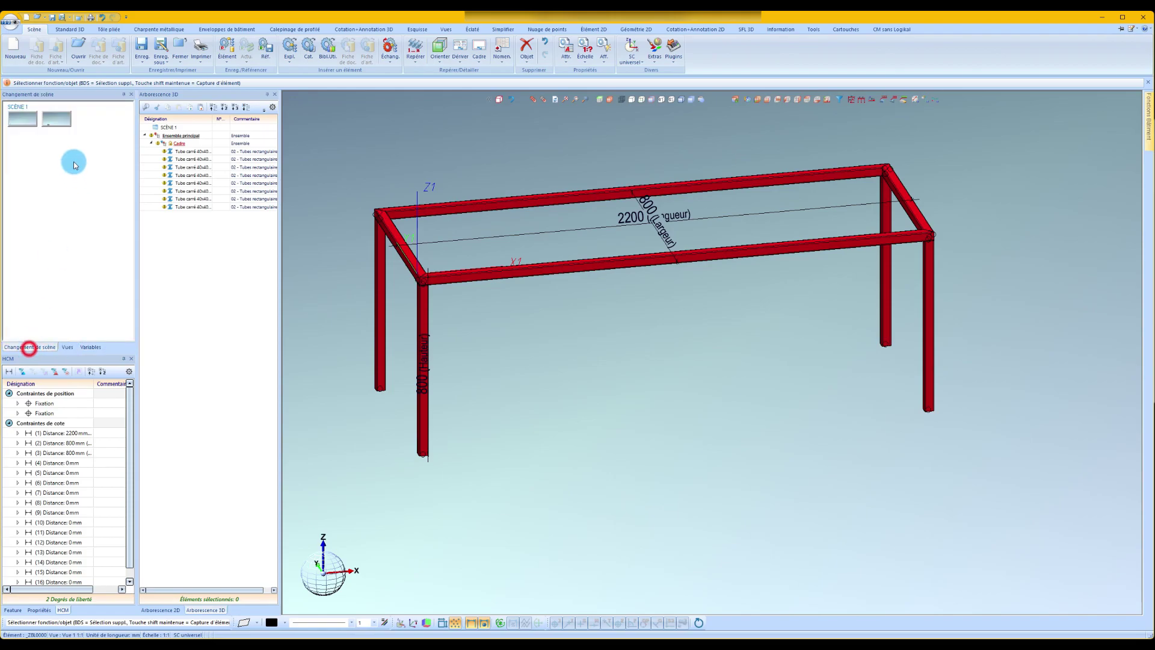
click(63, 121)
click(21, 50)
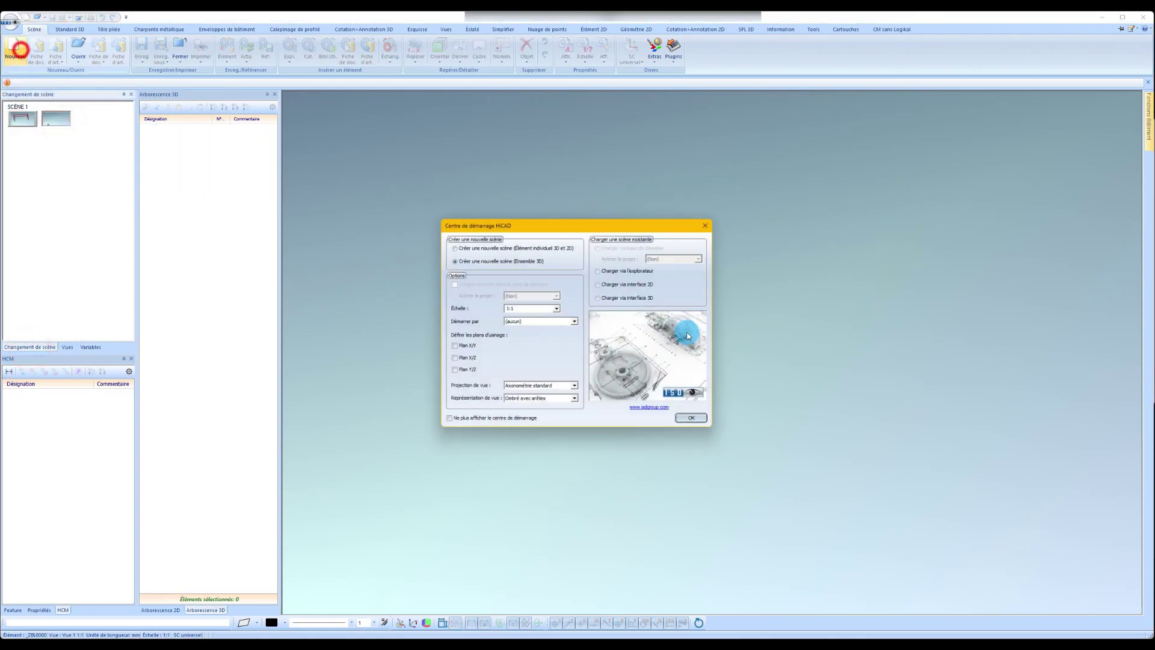
click(698, 419)
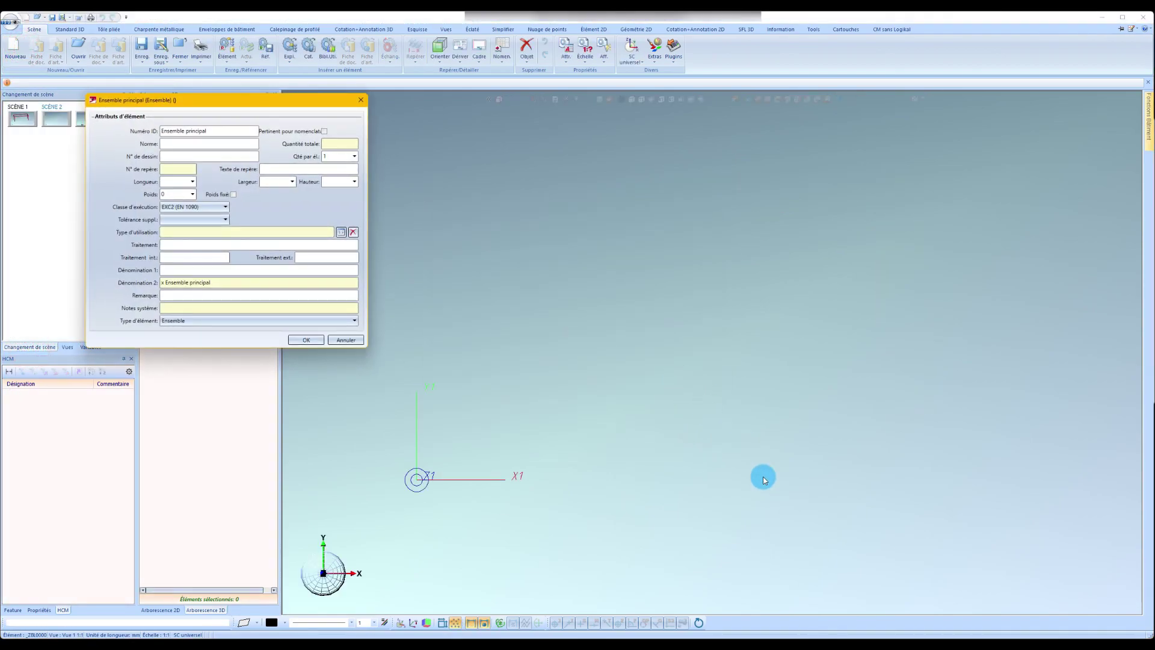
click(305, 340)
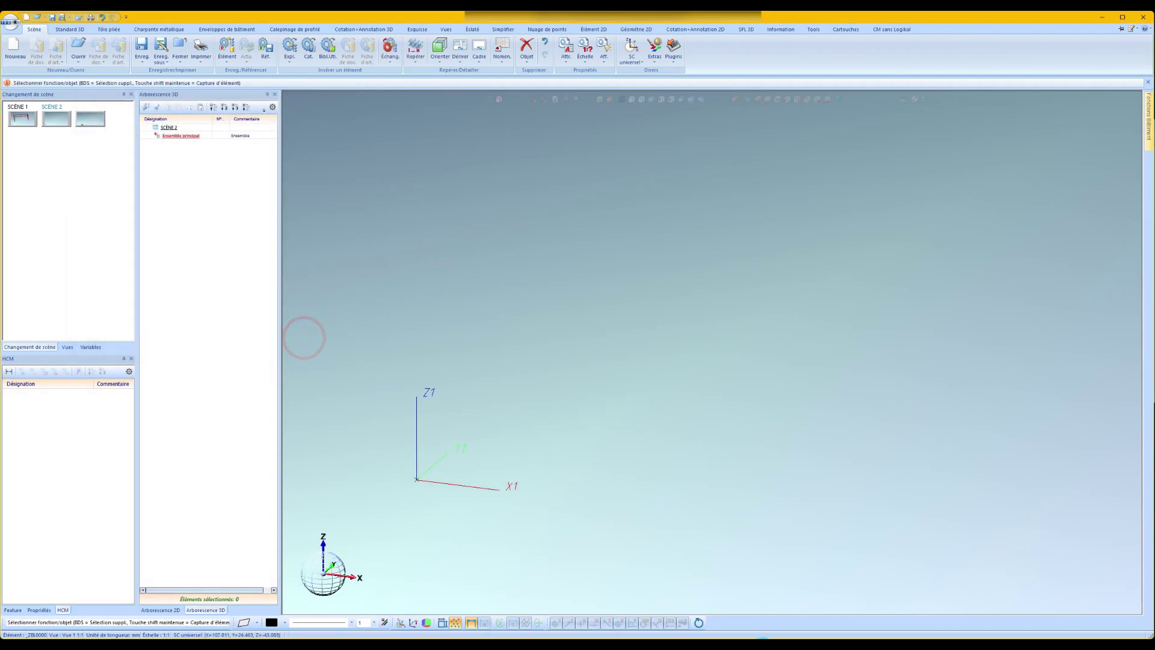
click(1106, 615)
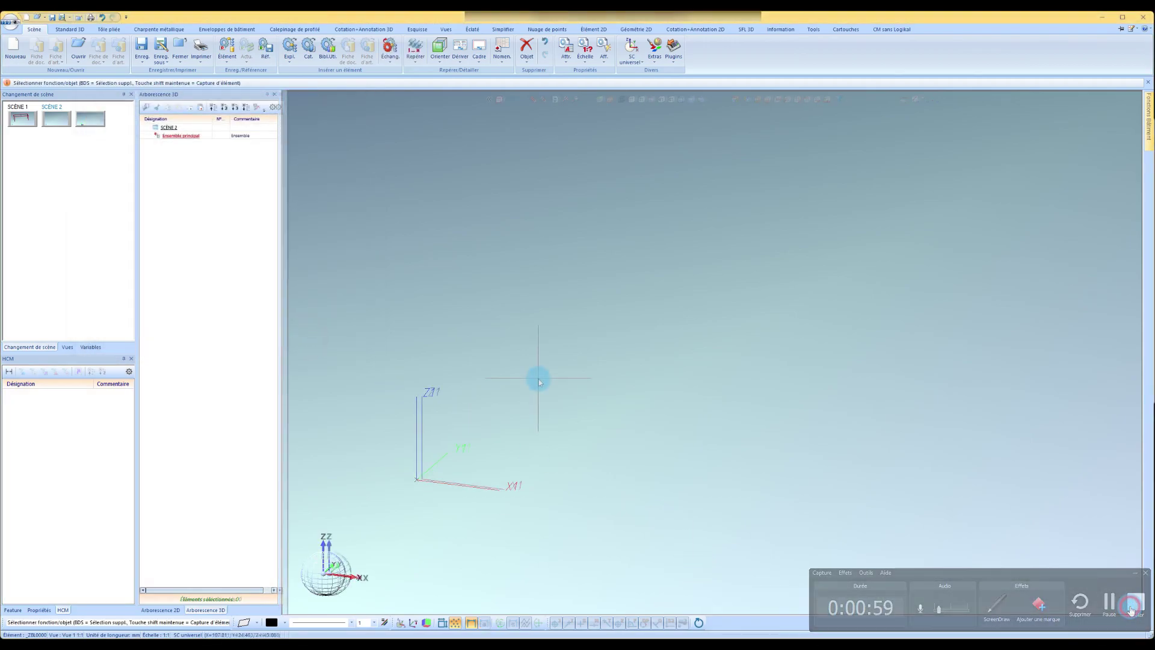
Start inserting a steel profile, using the cold-formed square tube FRQ 40x40x2 in material S235JRH
click(159, 29)
click(12, 48)
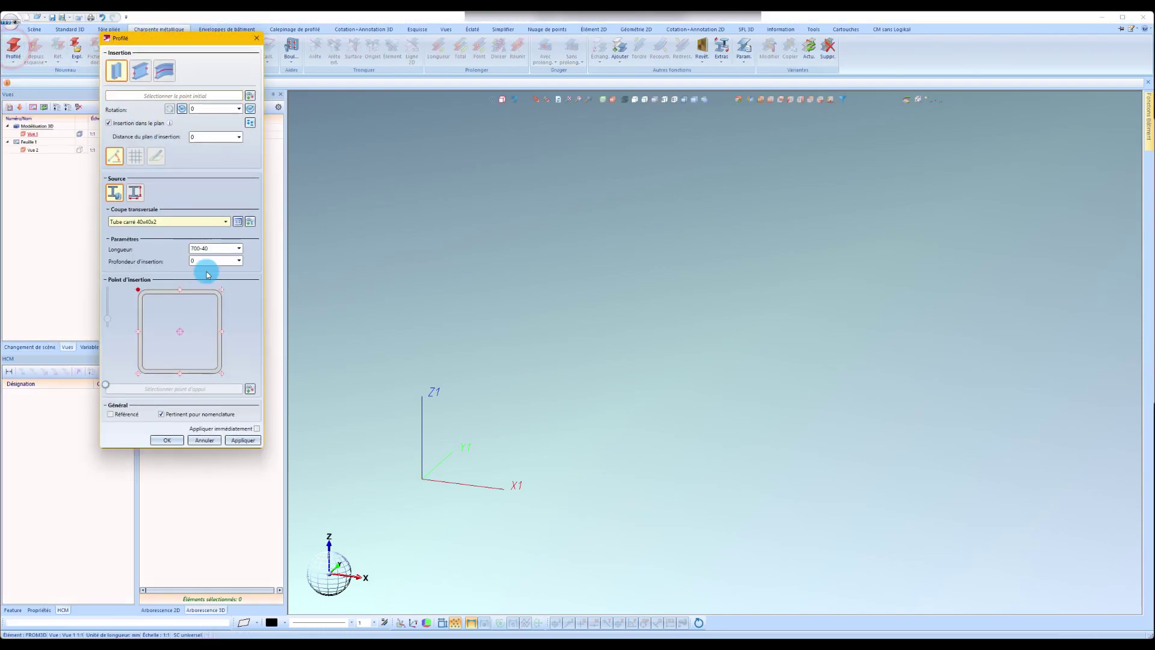
click(239, 223)
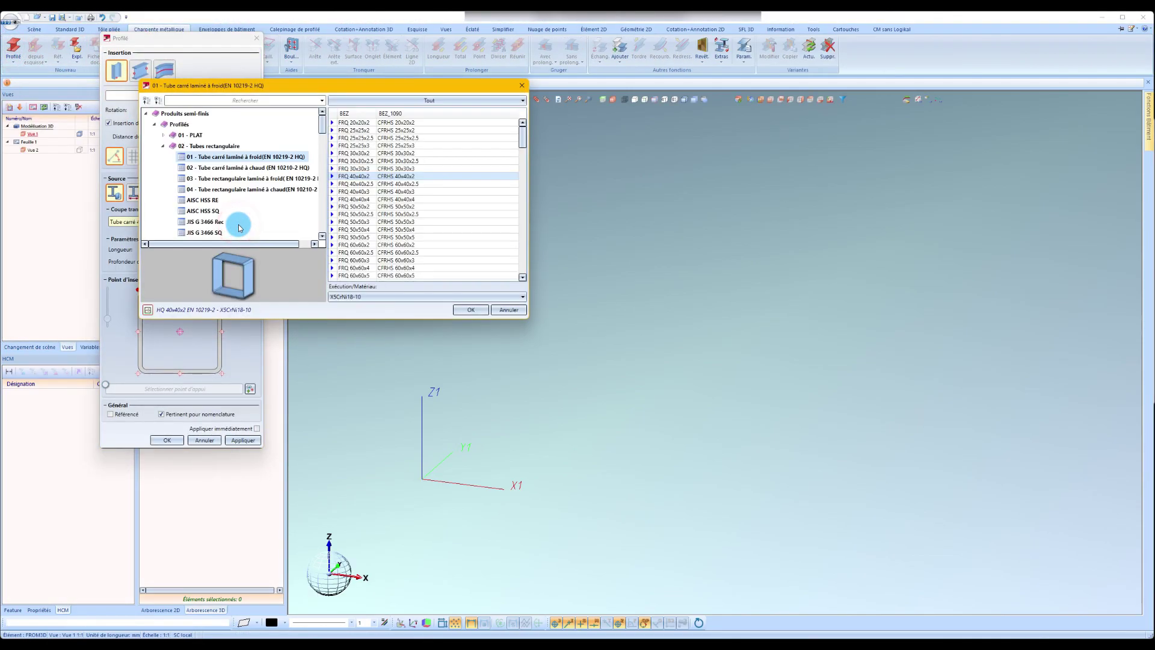
drag(322, 122, 325, 123)
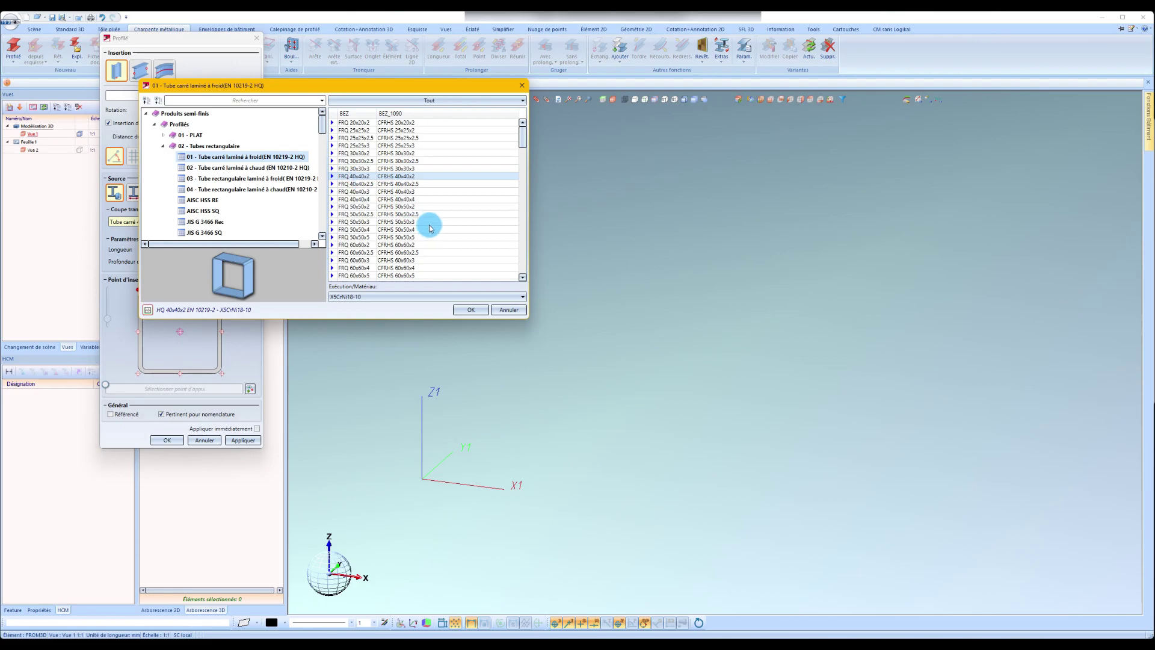
click(446, 297)
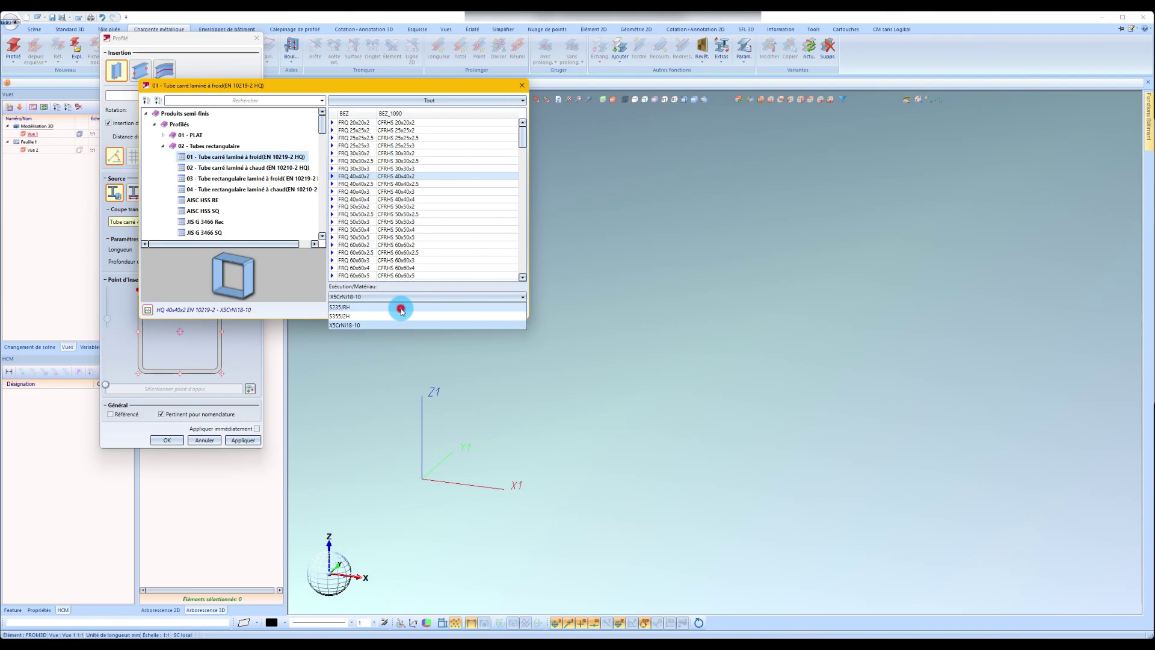
click(400, 307)
click(454, 310)
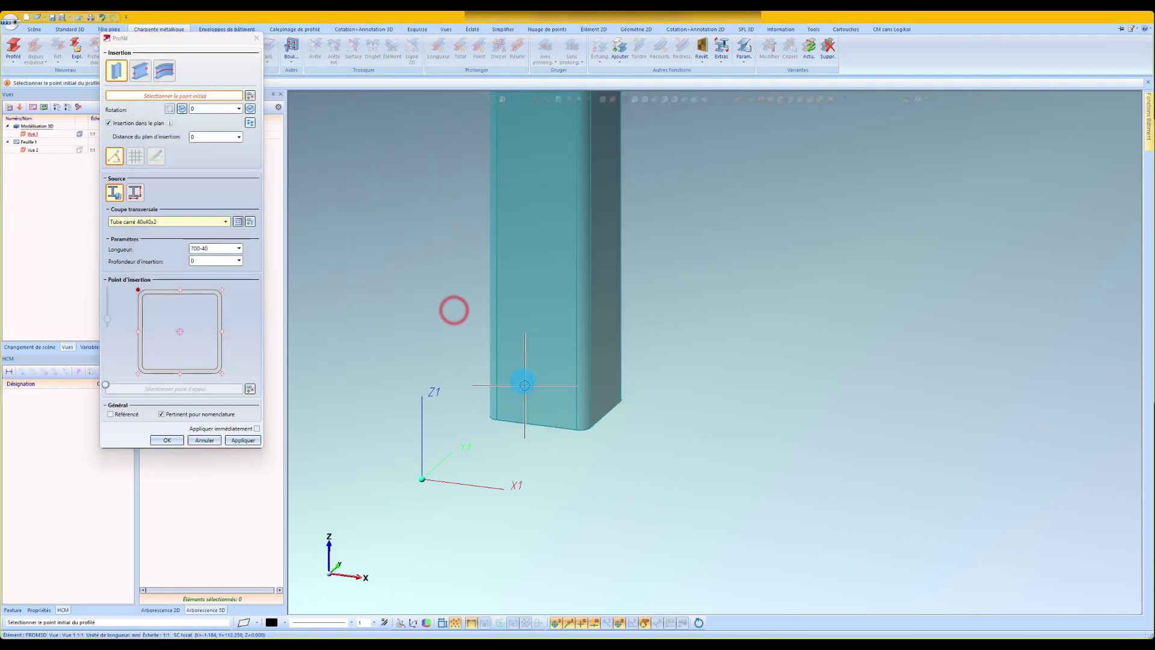
Insert a 2000 mm square tube between two points, from the origin along the X axis, without in-plane insertion
click(109, 123)
click(140, 72)
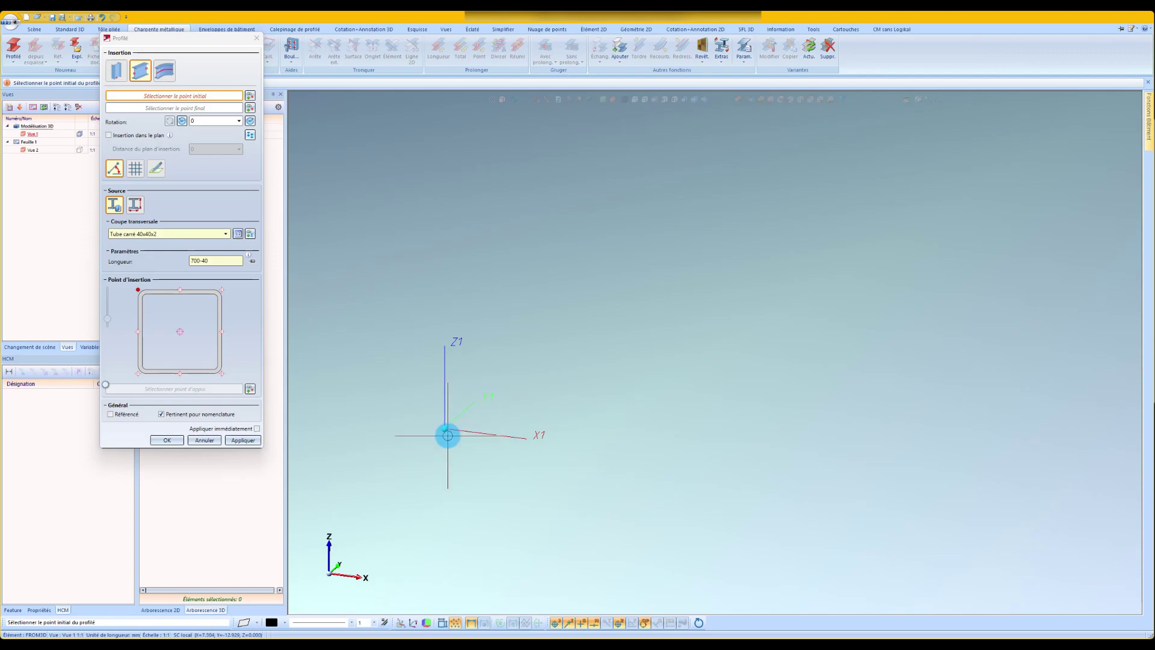
click(446, 428)
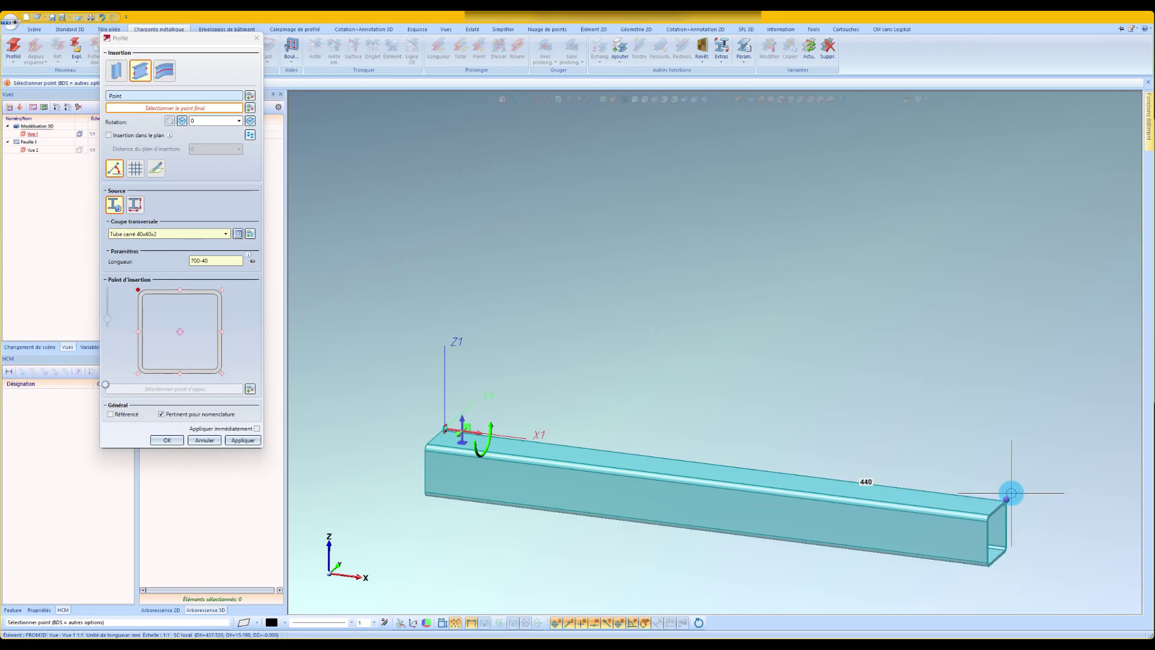
key(Tab)
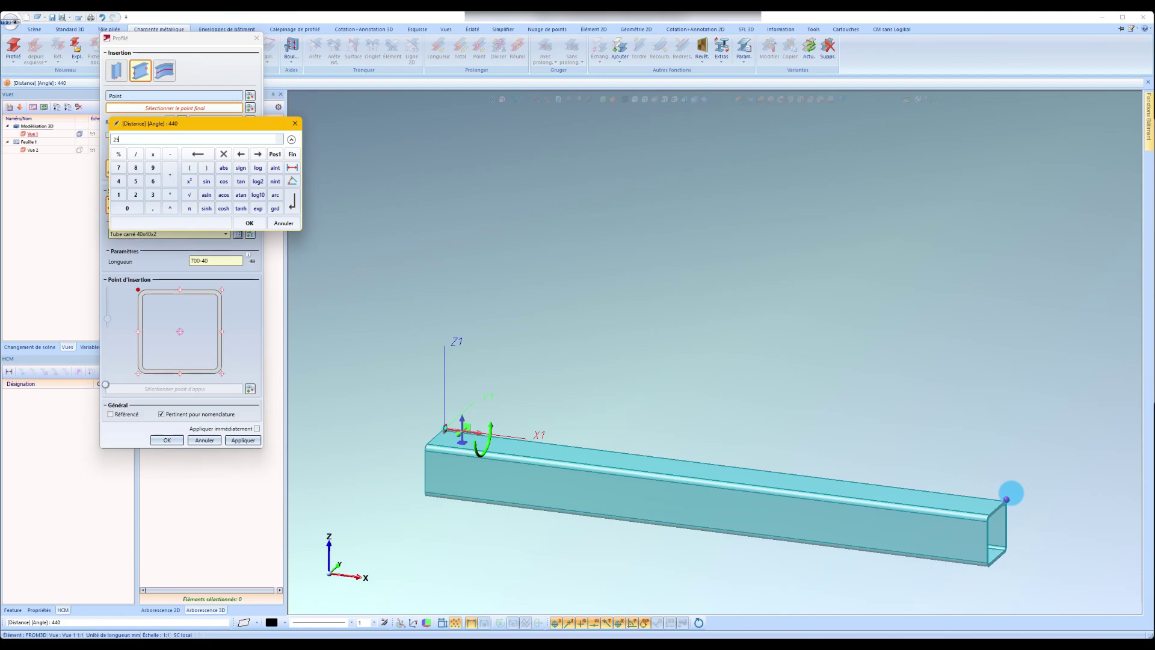
key(Return)
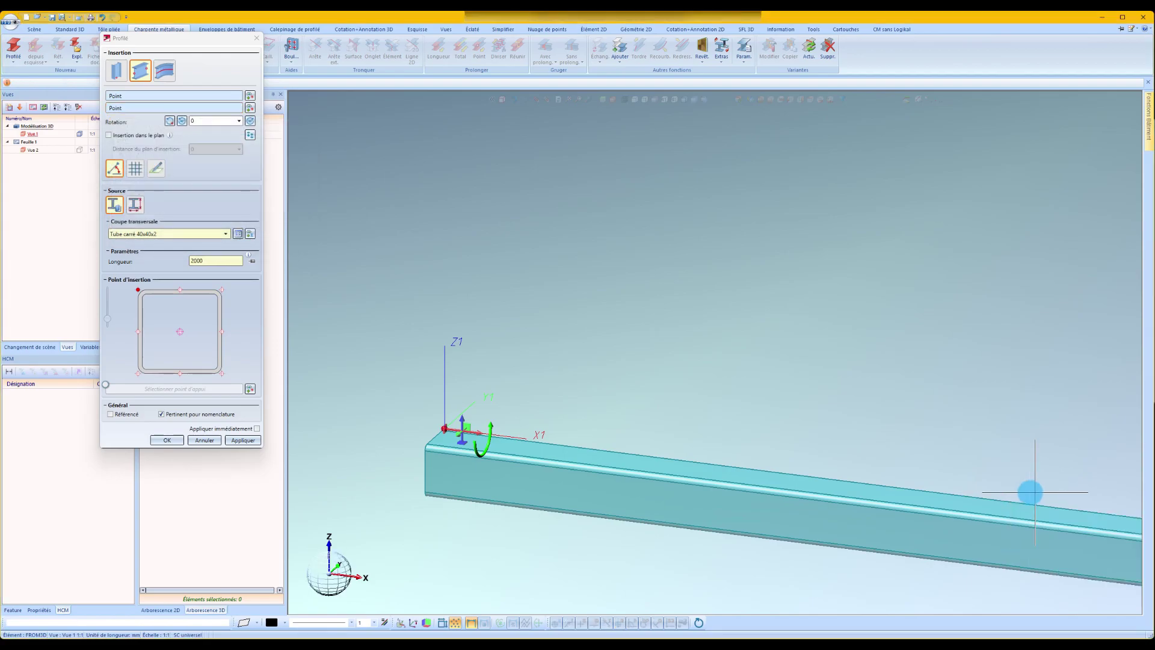
scroll(572, 361, down, 3)
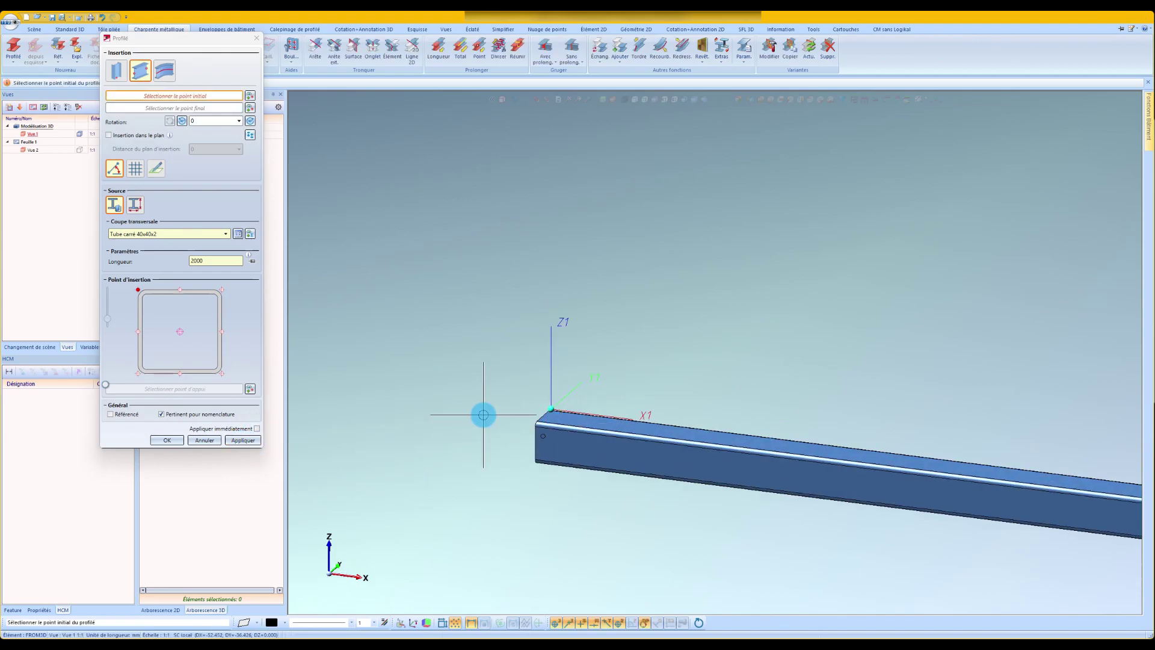
scroll(544, 420, up, 2)
Fix the profile length at 400 mm and insert a second tube from the first tube's end corner, running along Y
click(252, 261)
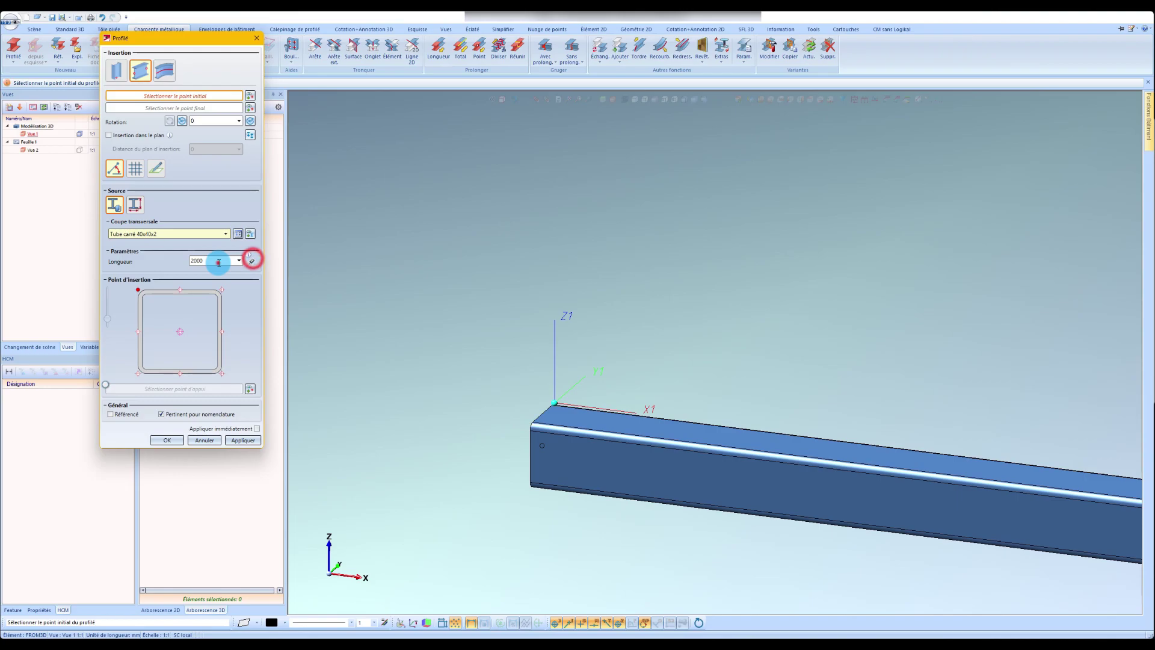
drag(218, 262, 179, 262)
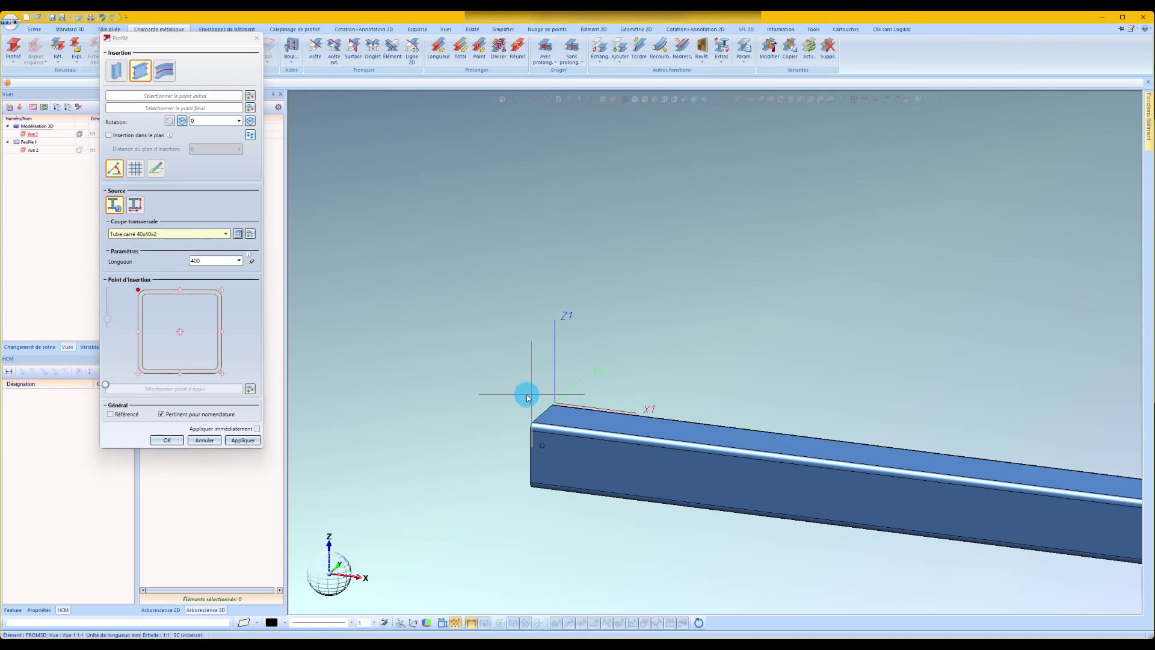
click(555, 402)
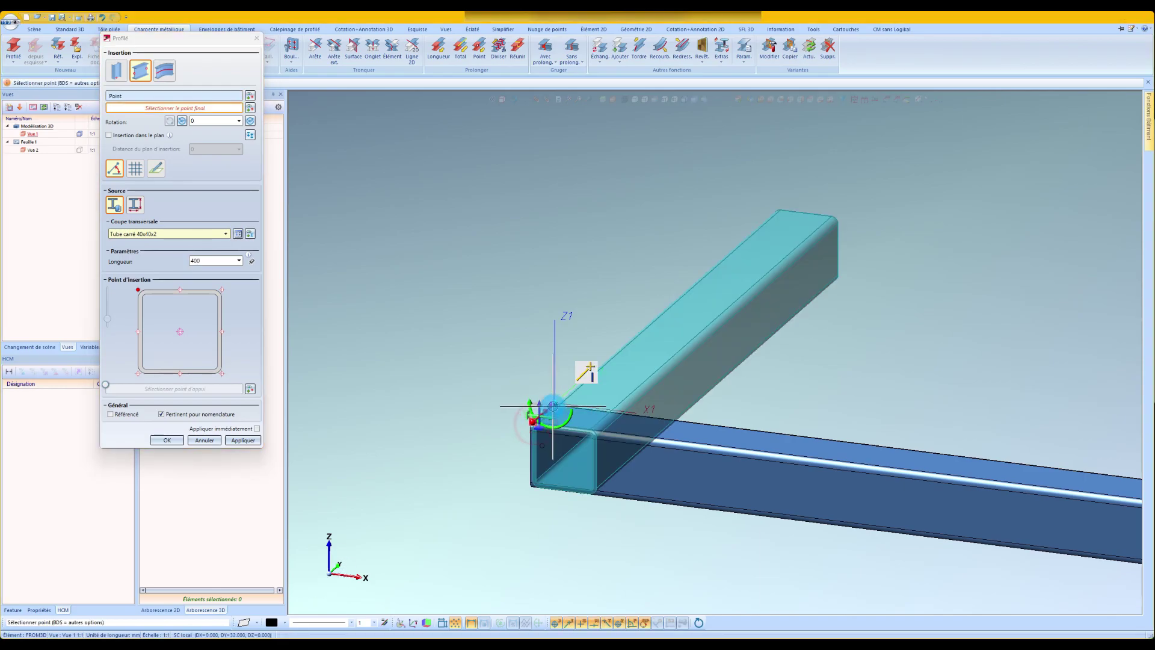
click(552, 407)
scroll(645, 381, up, 2)
scroll(582, 368, down, 3)
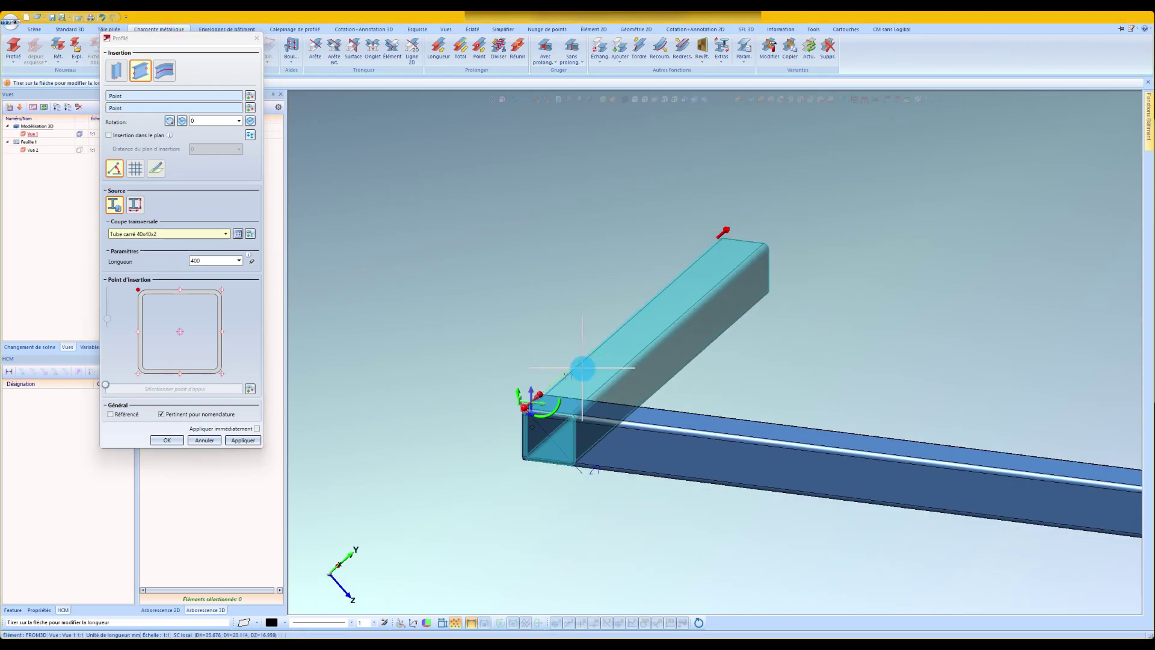
click(240, 439)
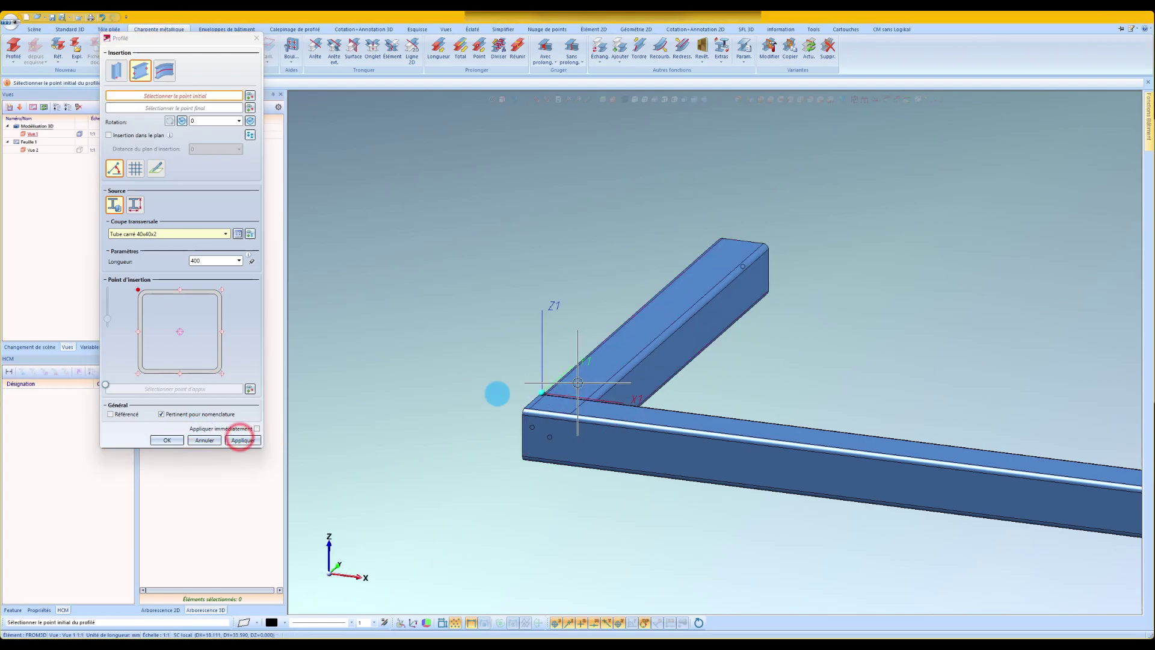
click(171, 440)
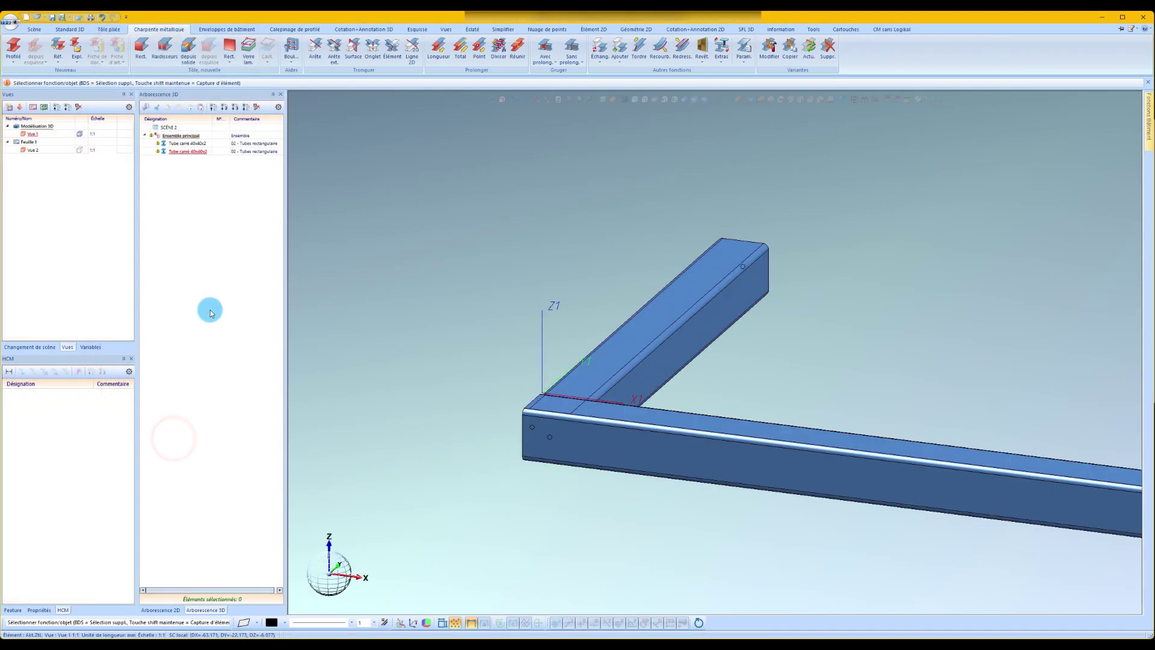
Create a new sub-assembly named Table under the main assembly, keeping its other attributes at their defaults
right_click(218, 244)
click(272, 269)
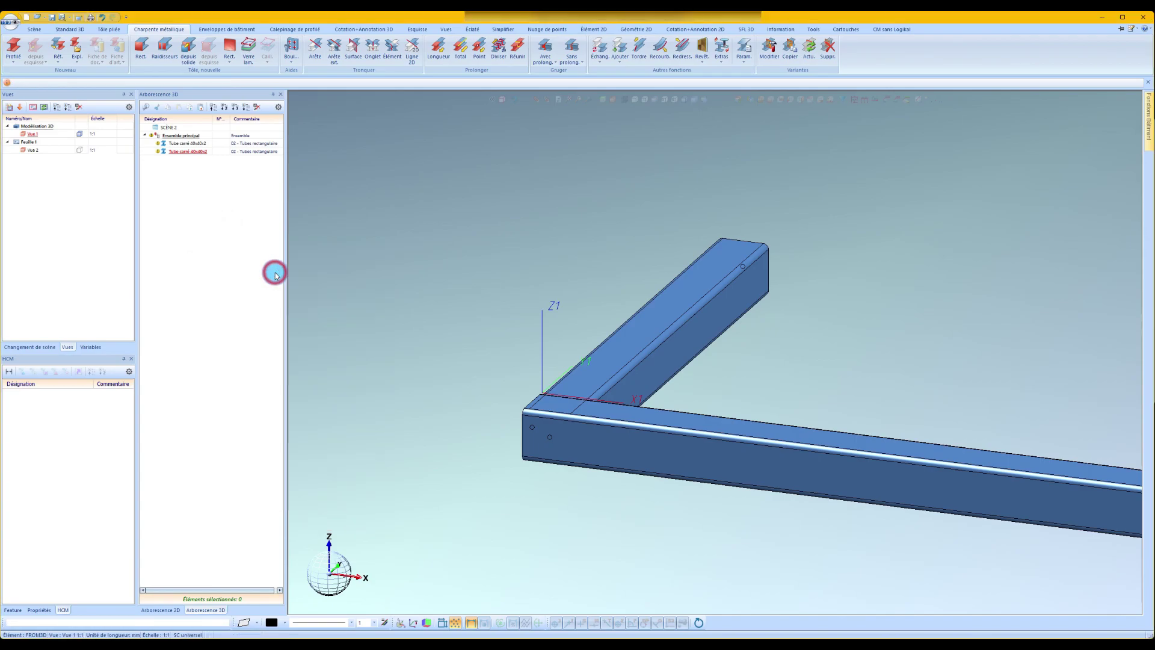
drag(219, 102, 344, 167)
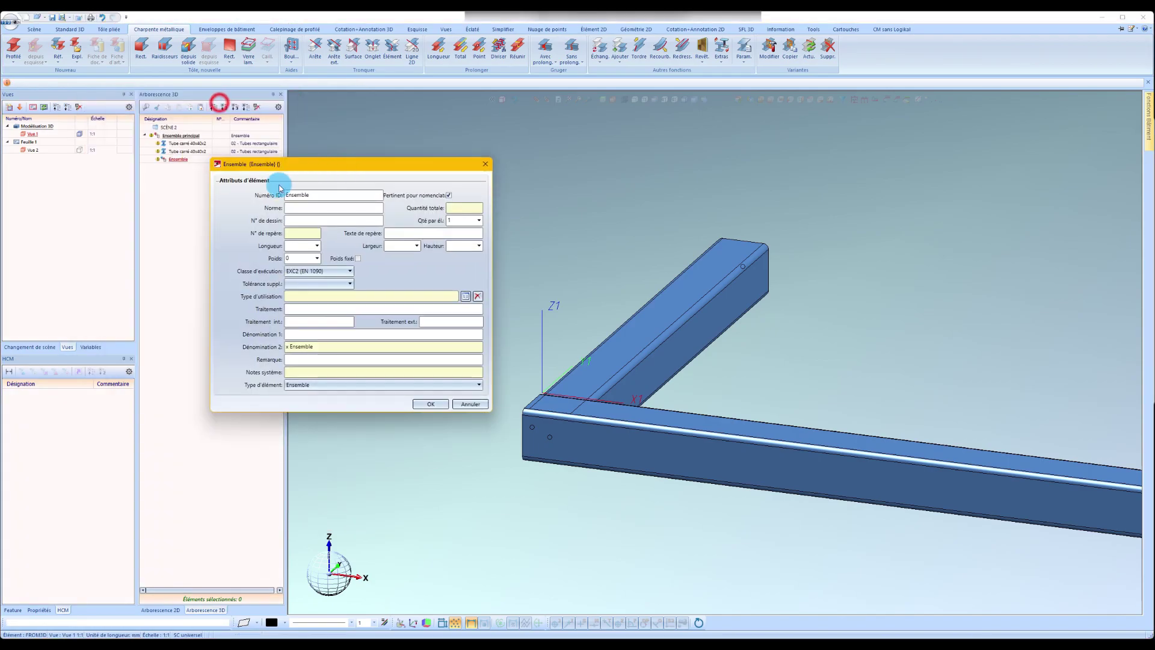
click(311, 195)
text(0)
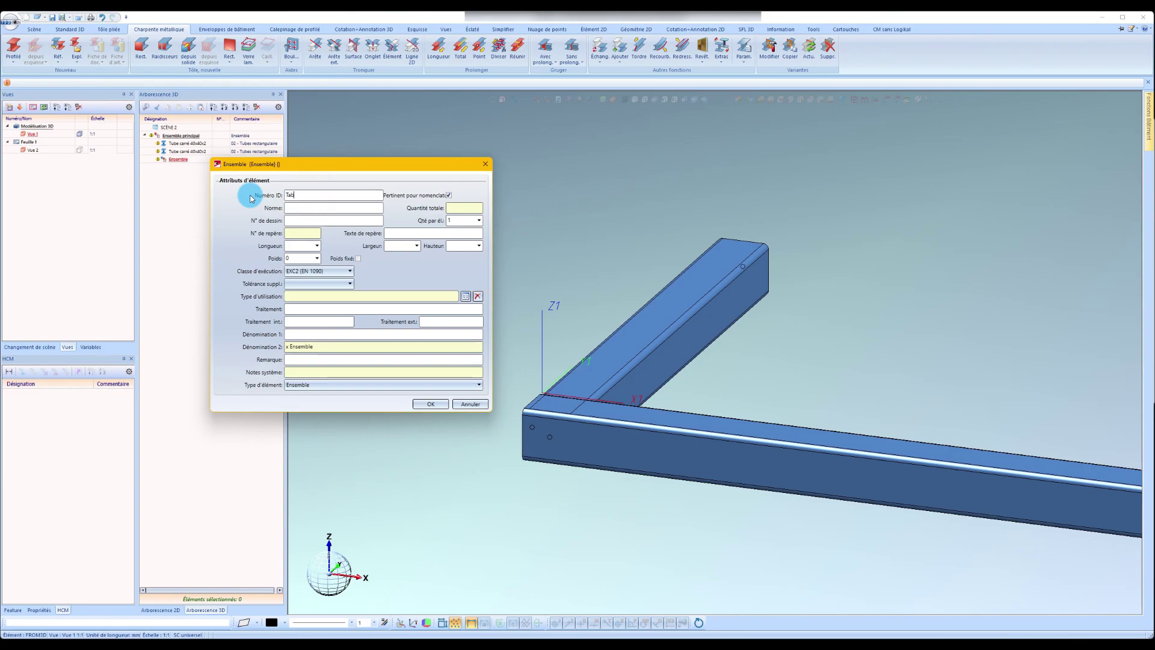
key(Return)
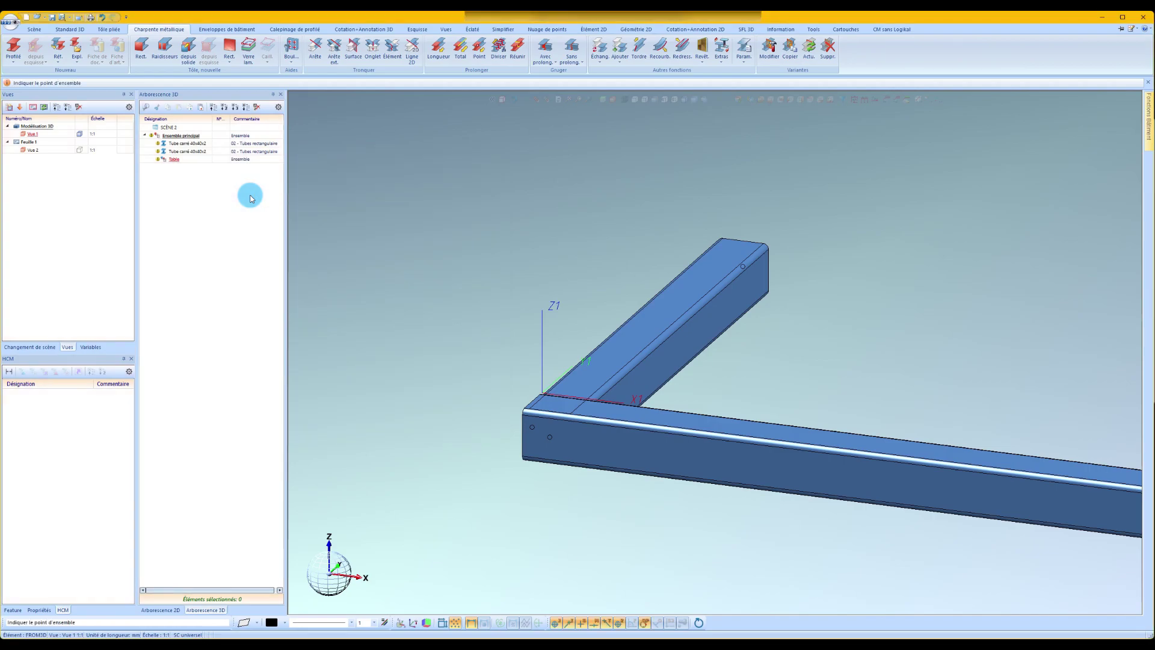
Move both 40x40x2 square tubes from the main assembly into the Table sub-assembly
click(192, 147)
shift+click(196, 154)
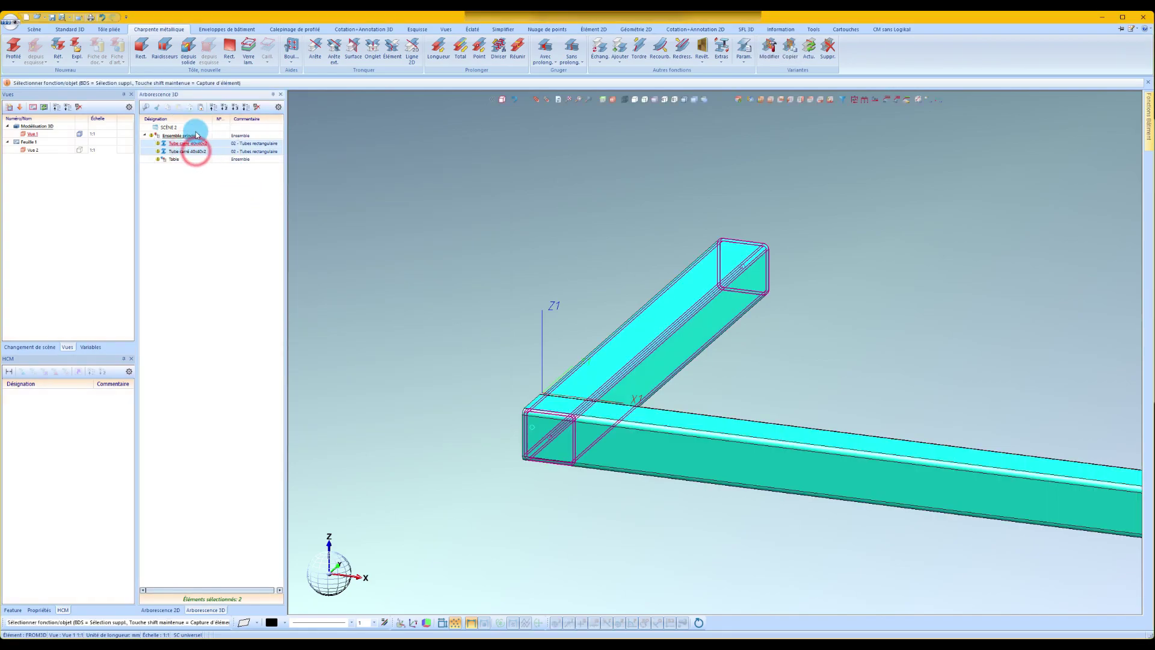
drag(199, 145, 204, 159)
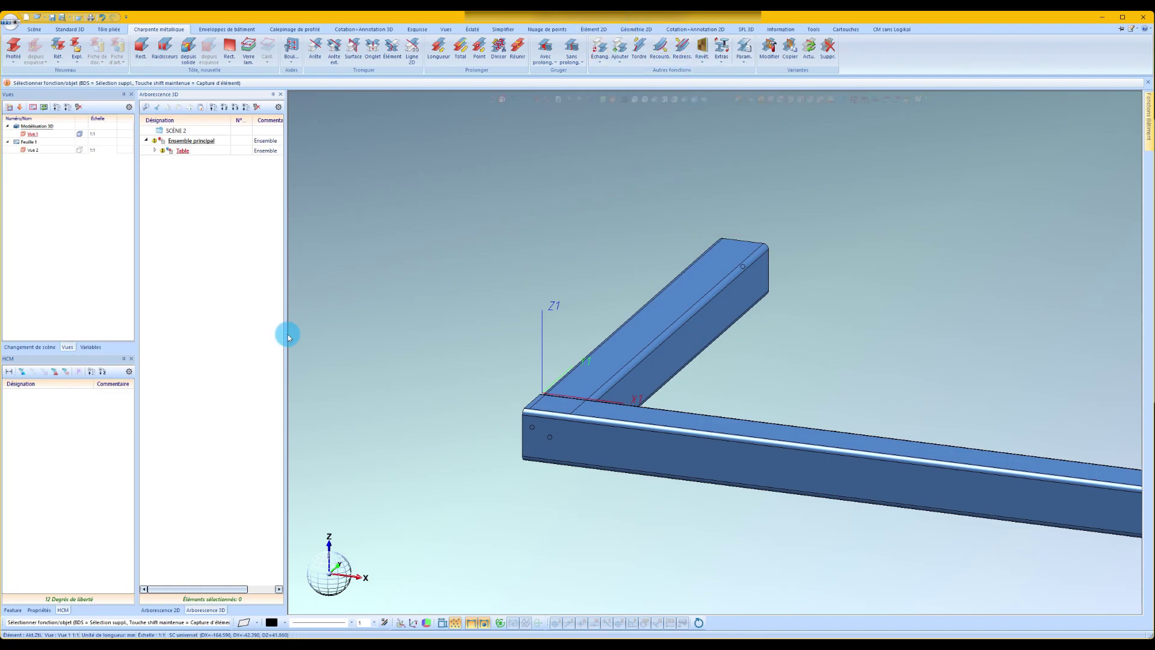
Save the scene in the Szenen folder under the proposed file name 775131522
right_click(393, 315)
click(435, 344)
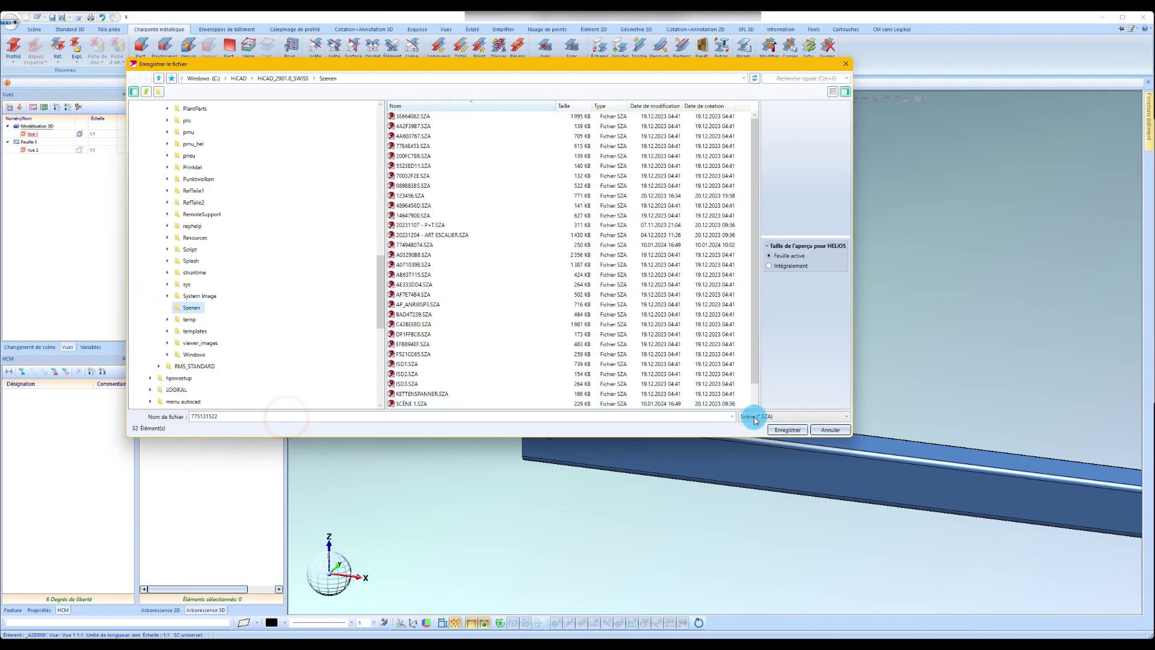
click(771, 428)
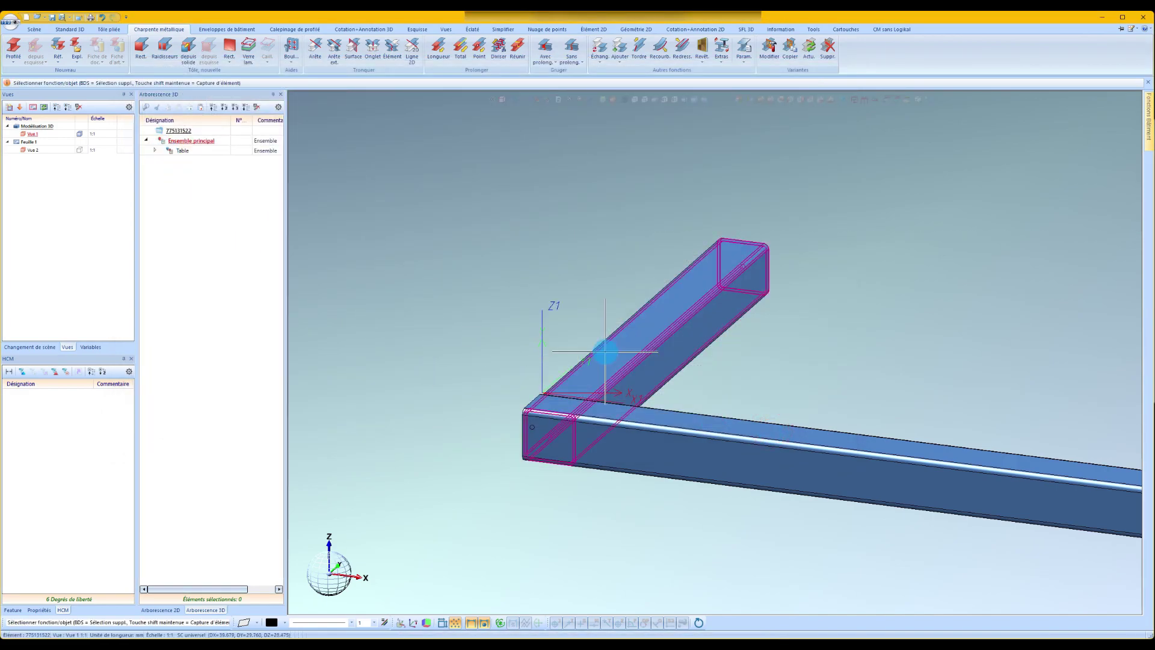
Repeat the long square tube by displacement, shifting the copy 500 mm along an edge of the short tube
click(617, 381)
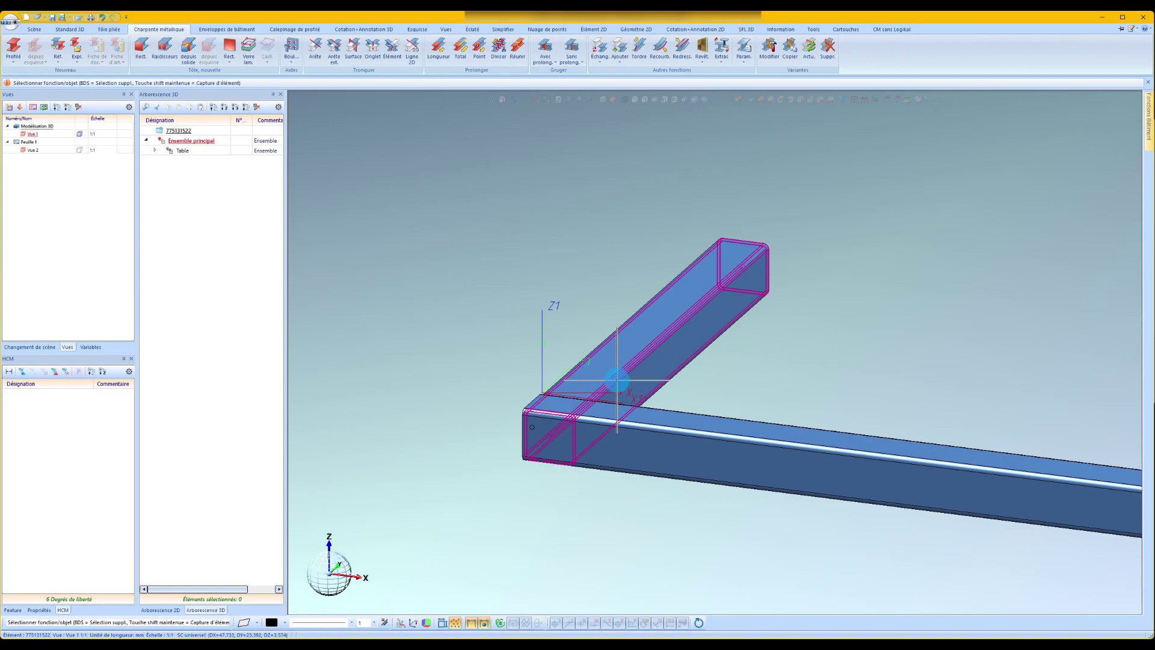
right_click(624, 425)
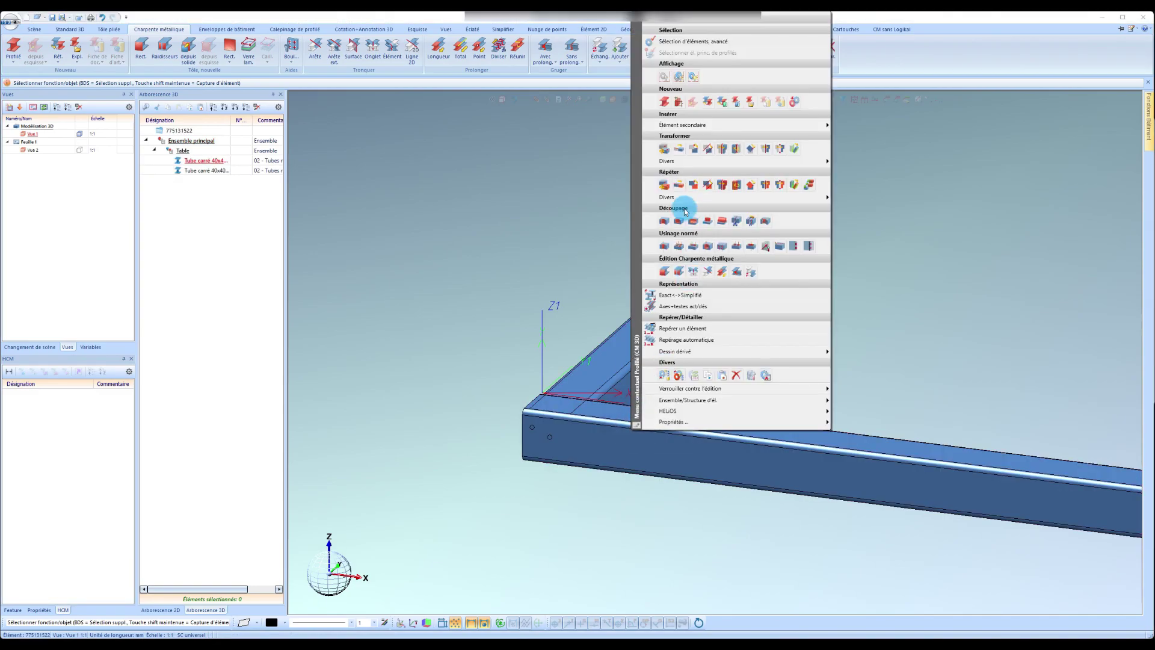
click(678, 183)
click(735, 346)
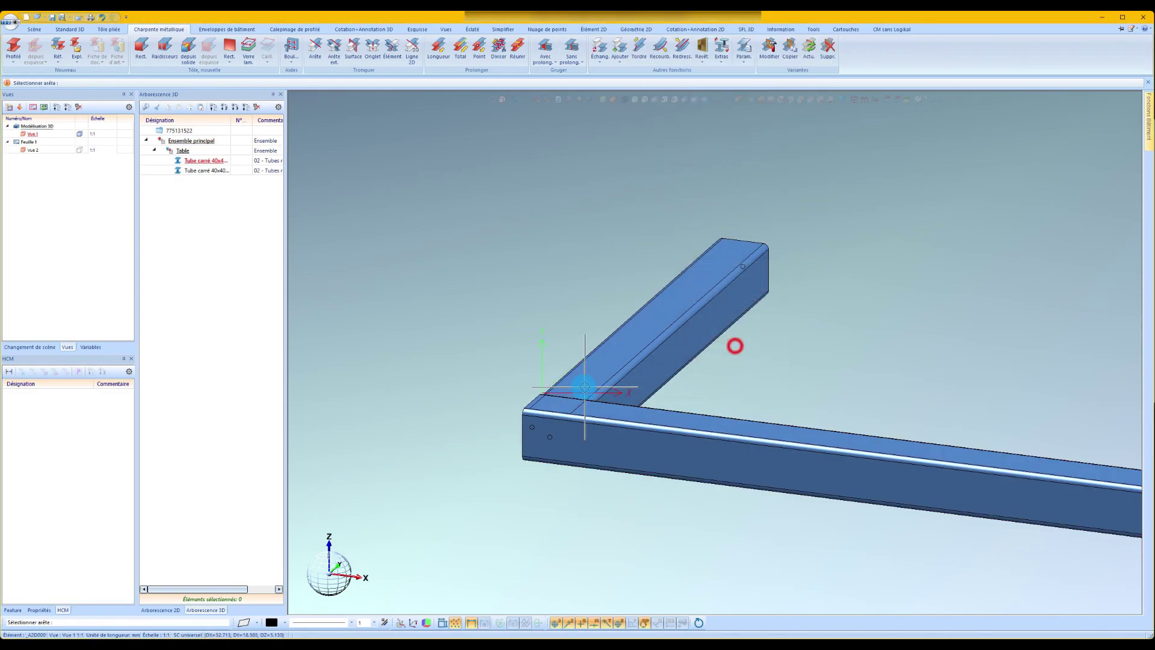
click(607, 391)
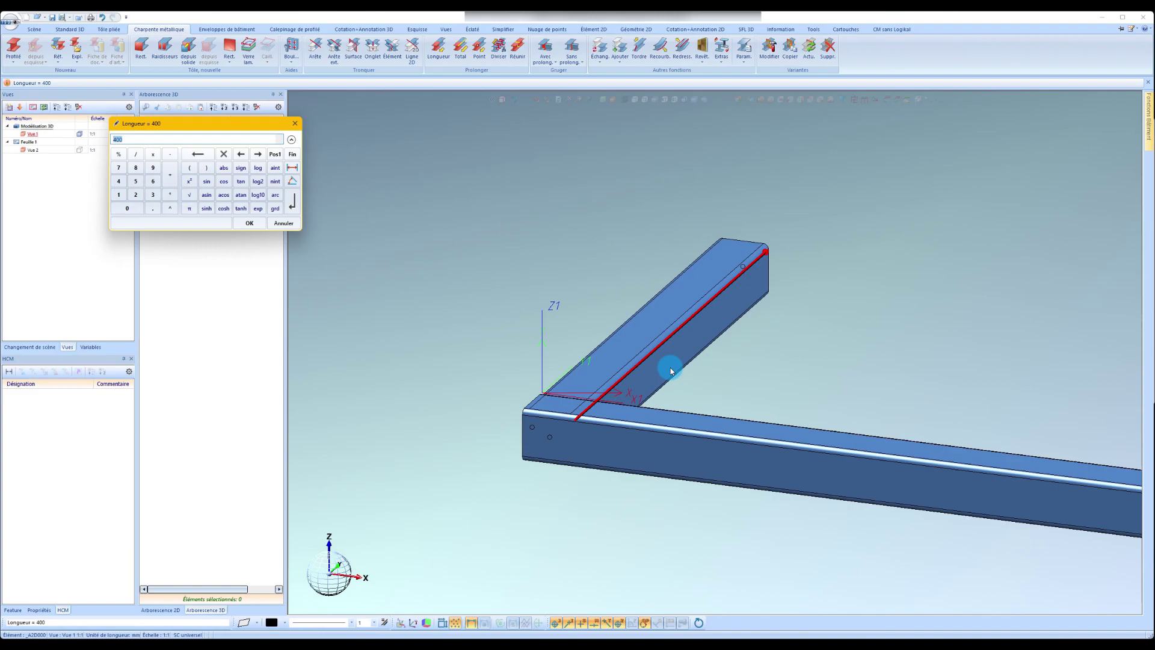
text(500)
key(Return)
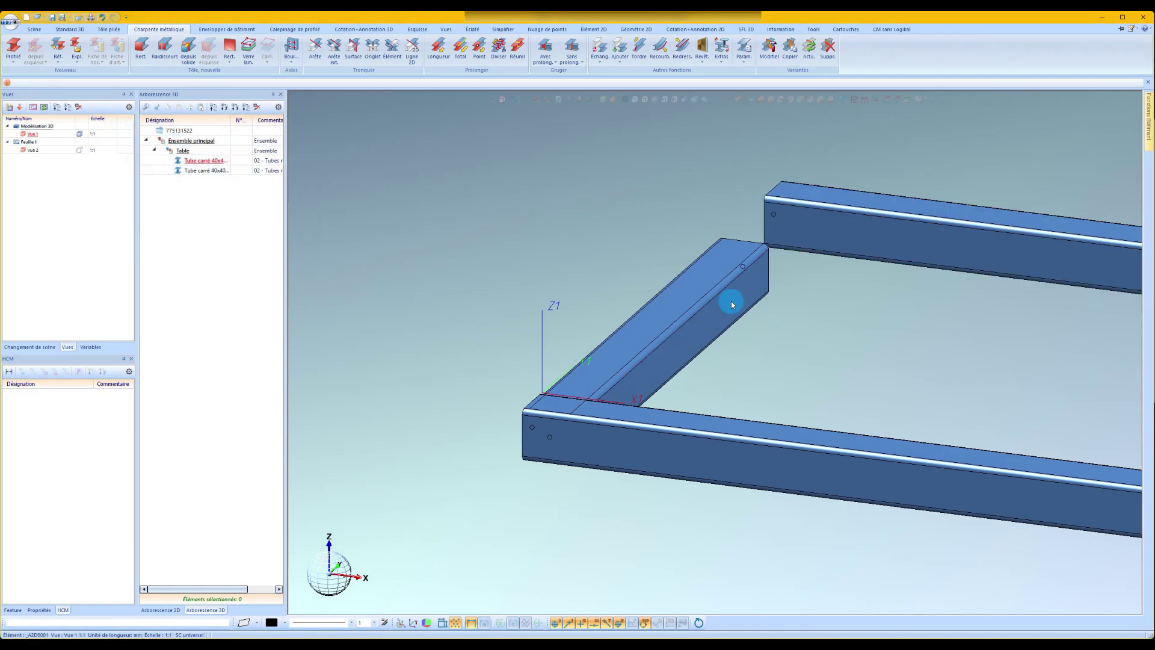
Repeat the short cross tube by displacement along the edge of the long tube, without a superior element
scroll(538, 298, down, 3)
right_click(606, 322)
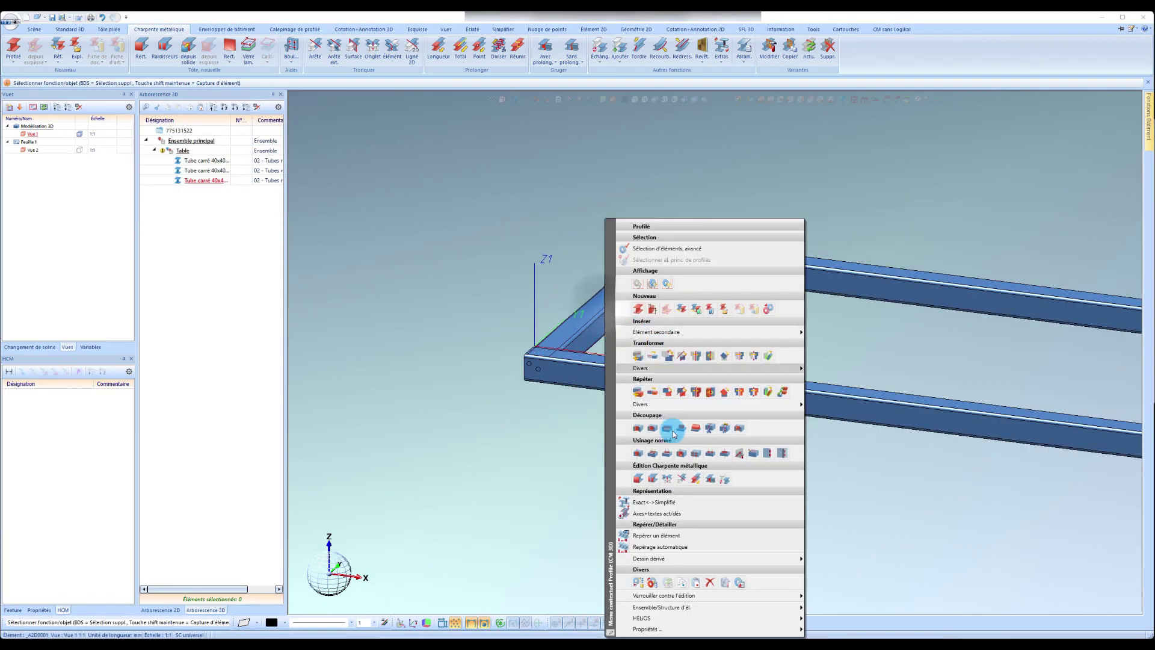
click(650, 392)
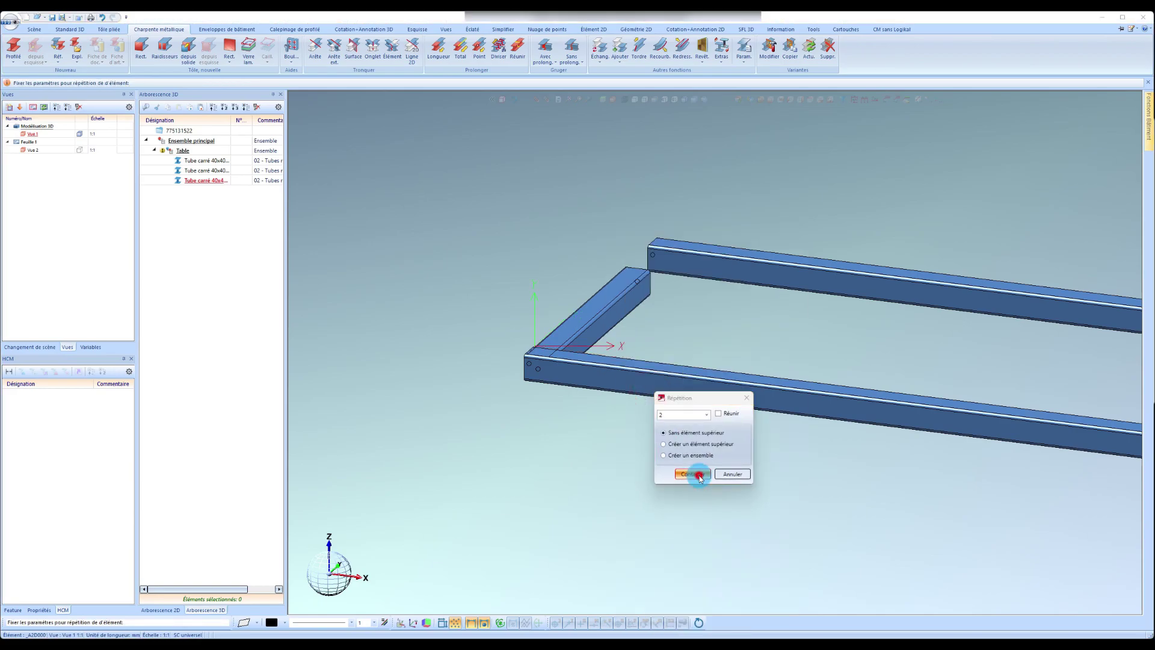
click(698, 475)
click(672, 252)
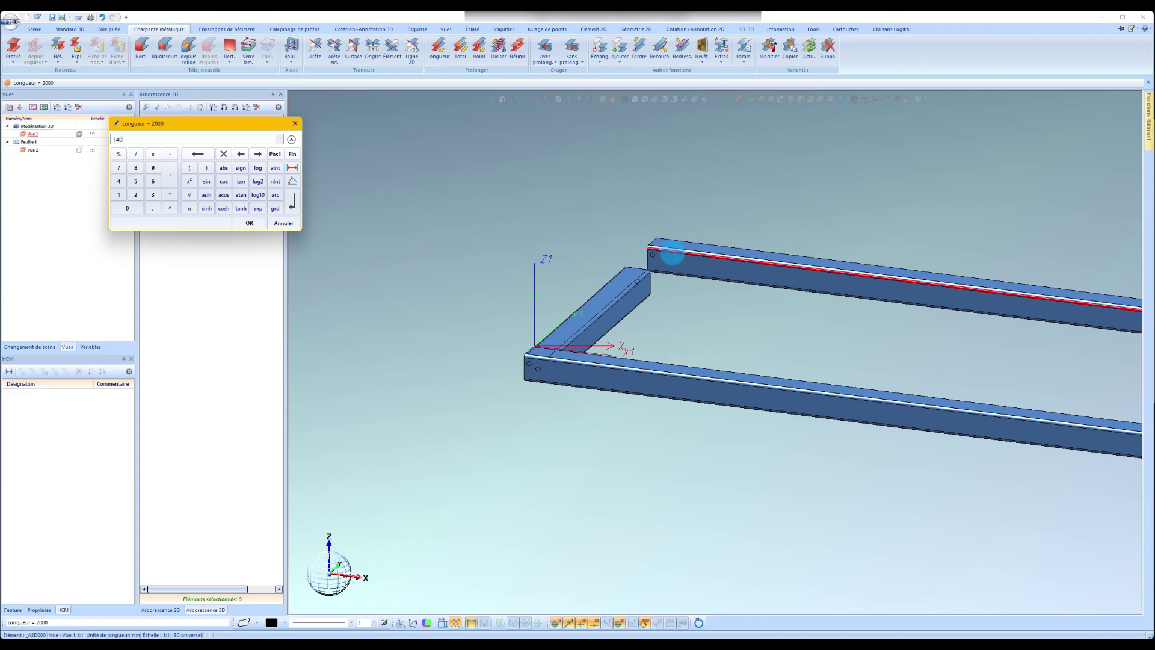
key(Return)
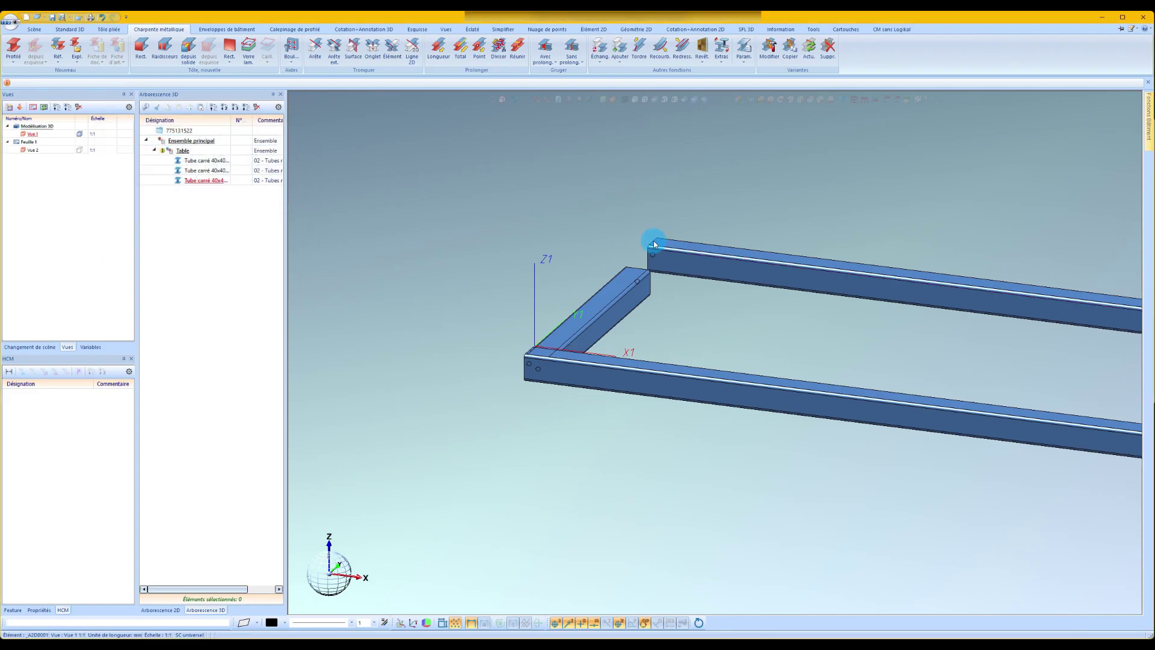
scroll(497, 283, down, 3)
scroll(579, 292, up, 2)
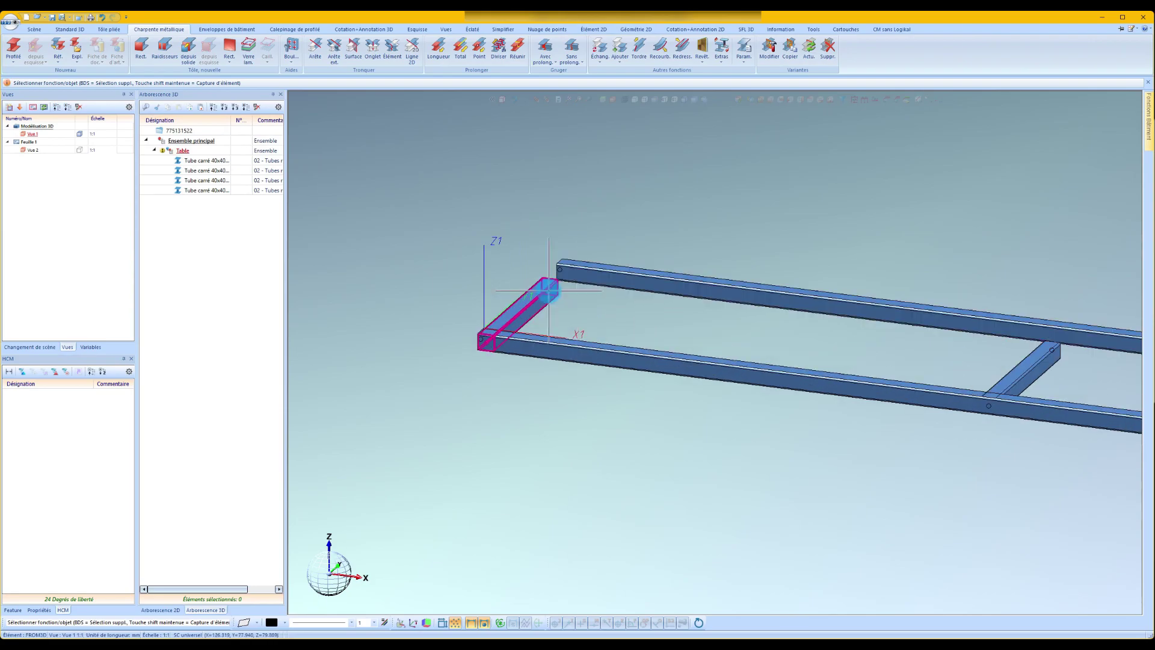
Add HCM fixation constraints to the original long tube and the short tube at the origin
middle_drag(543, 292, 582, 291)
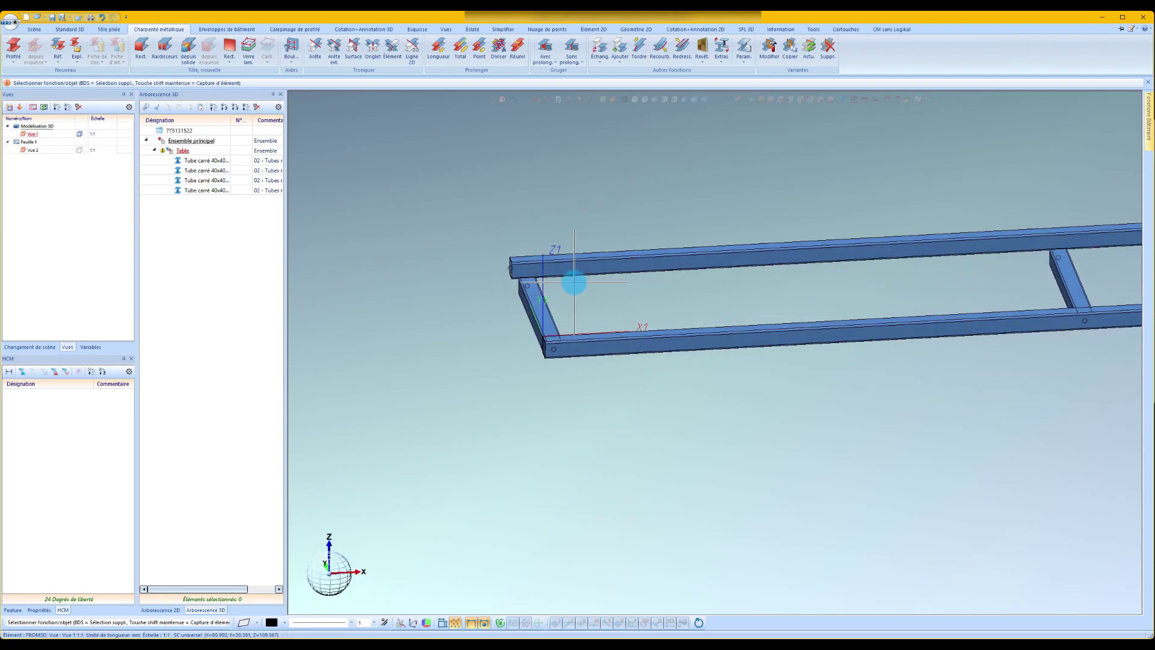
click(66, 30)
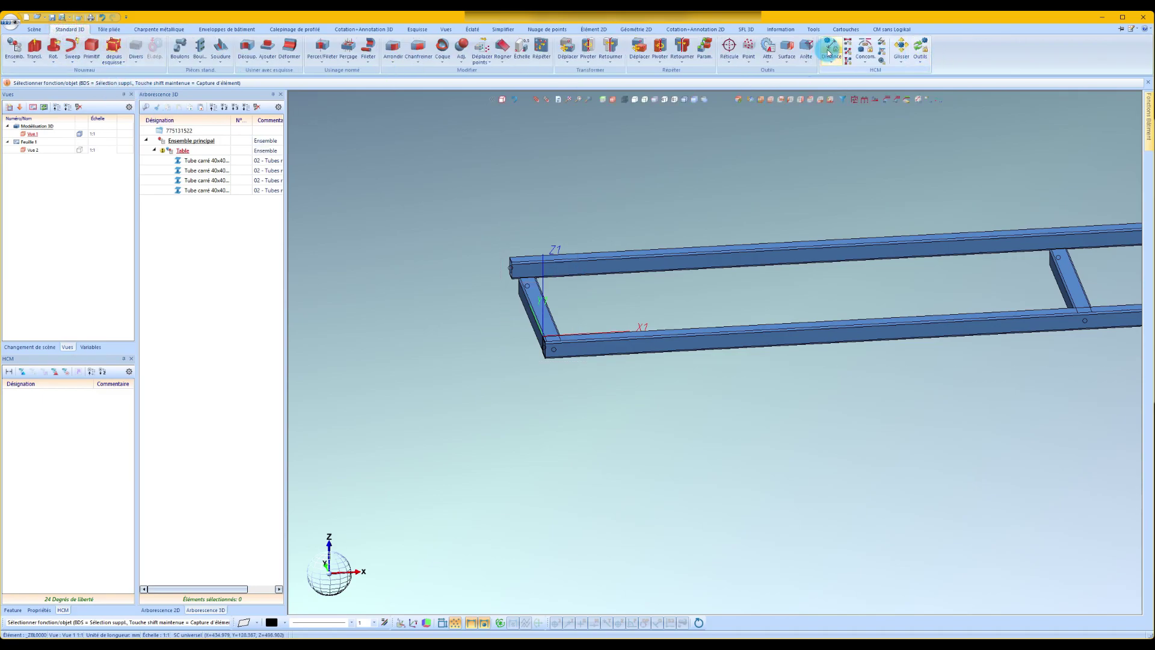
click(882, 62)
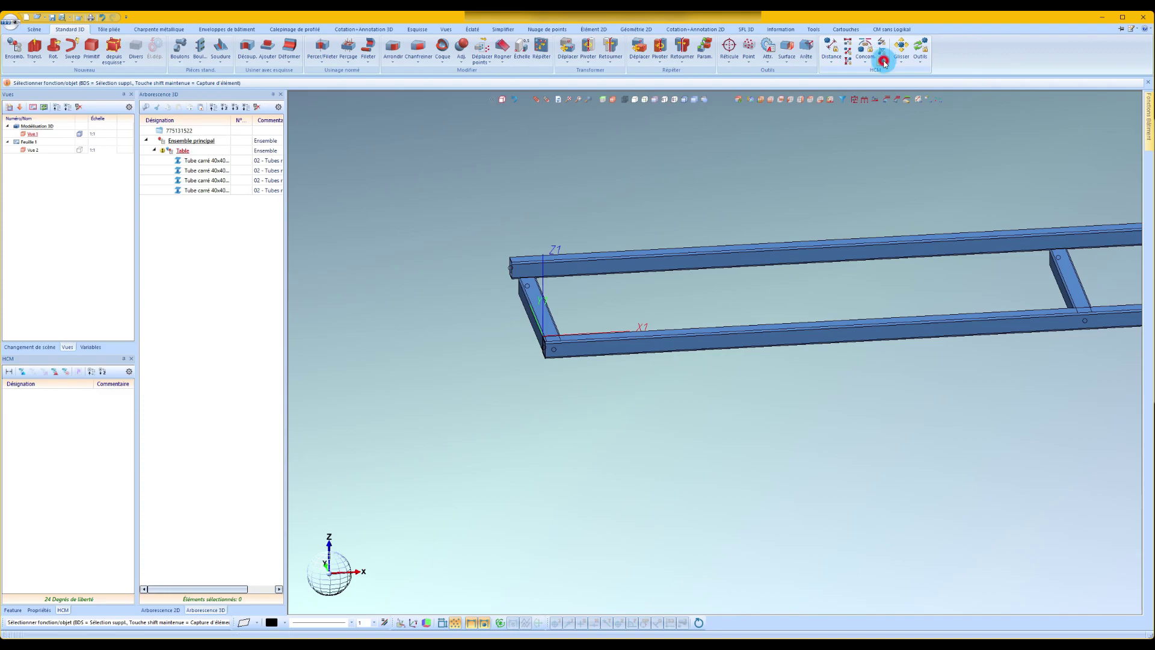
click(620, 348)
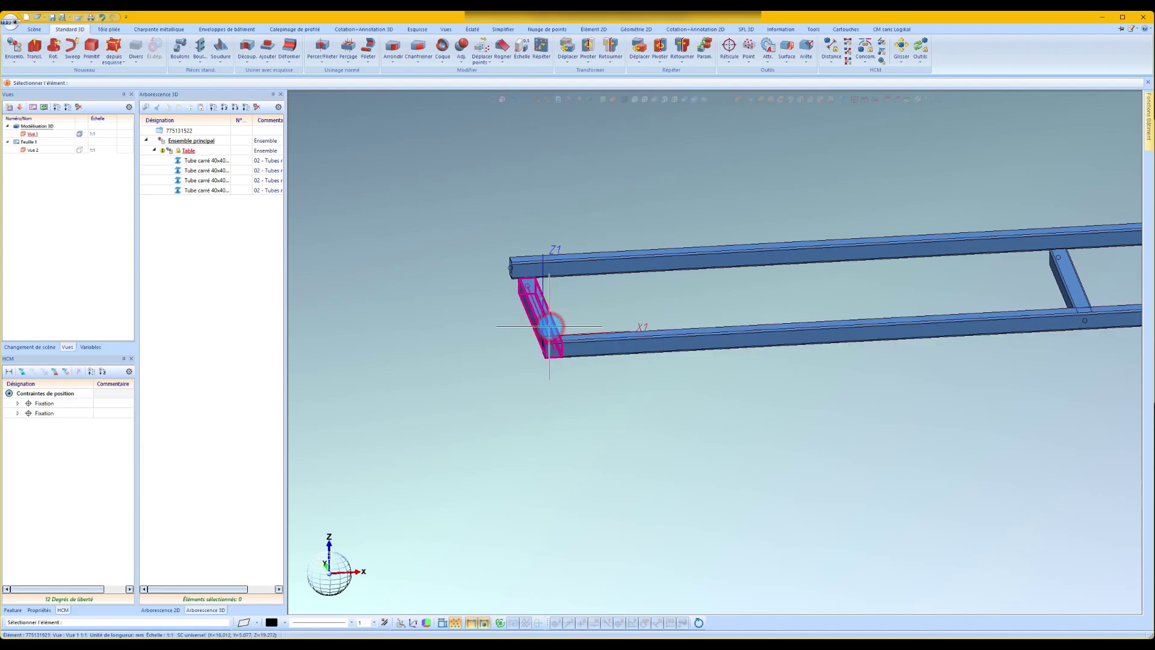
key(Escape)
Start an HCM distance constraint between the outer side faces of the two parallel long tubes
scroll(592, 340, up, 2)
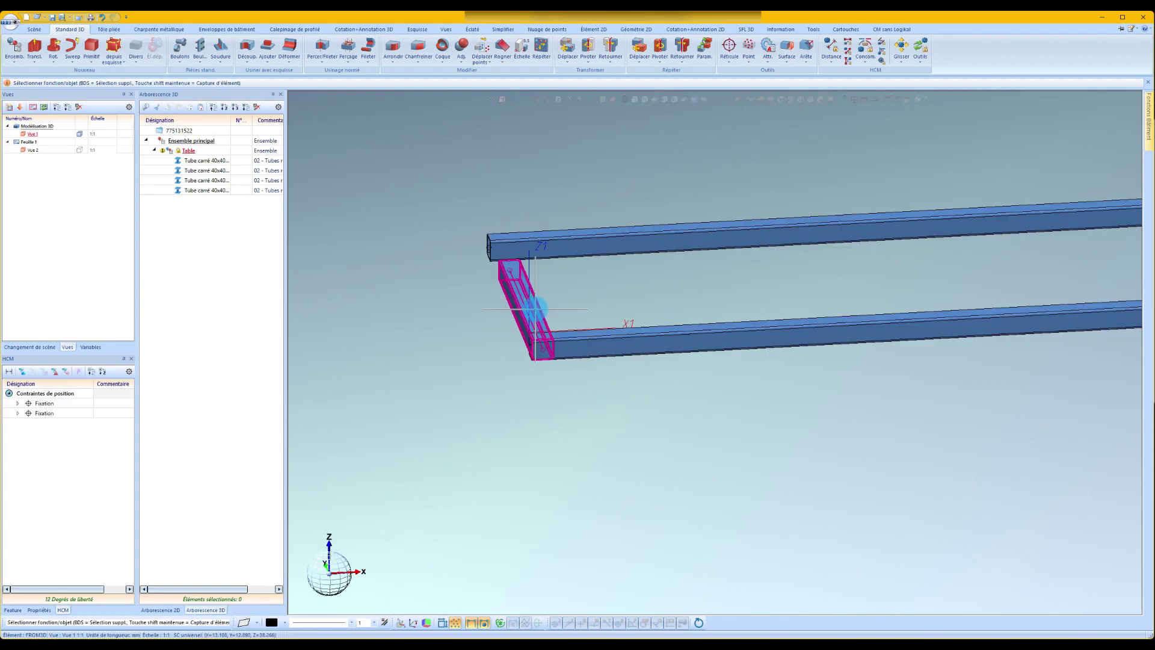
scroll(587, 340, down, 2)
scroll(535, 345, up, 2)
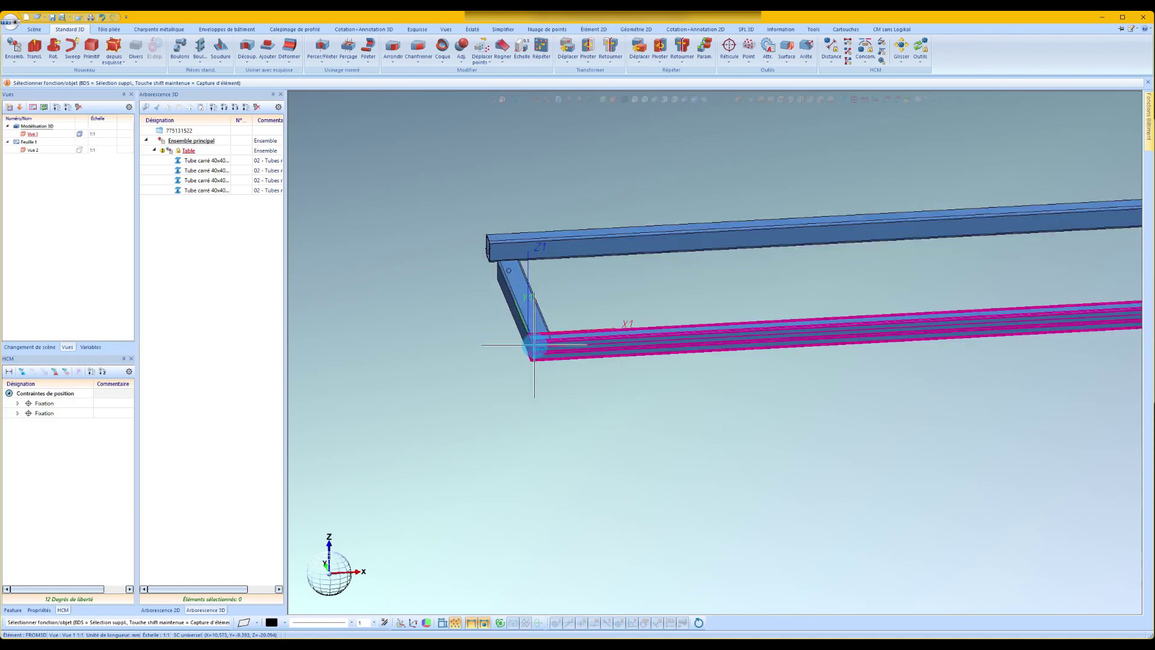
scroll(534, 345, down, 2)
click(831, 48)
scroll(581, 351, up, 2)
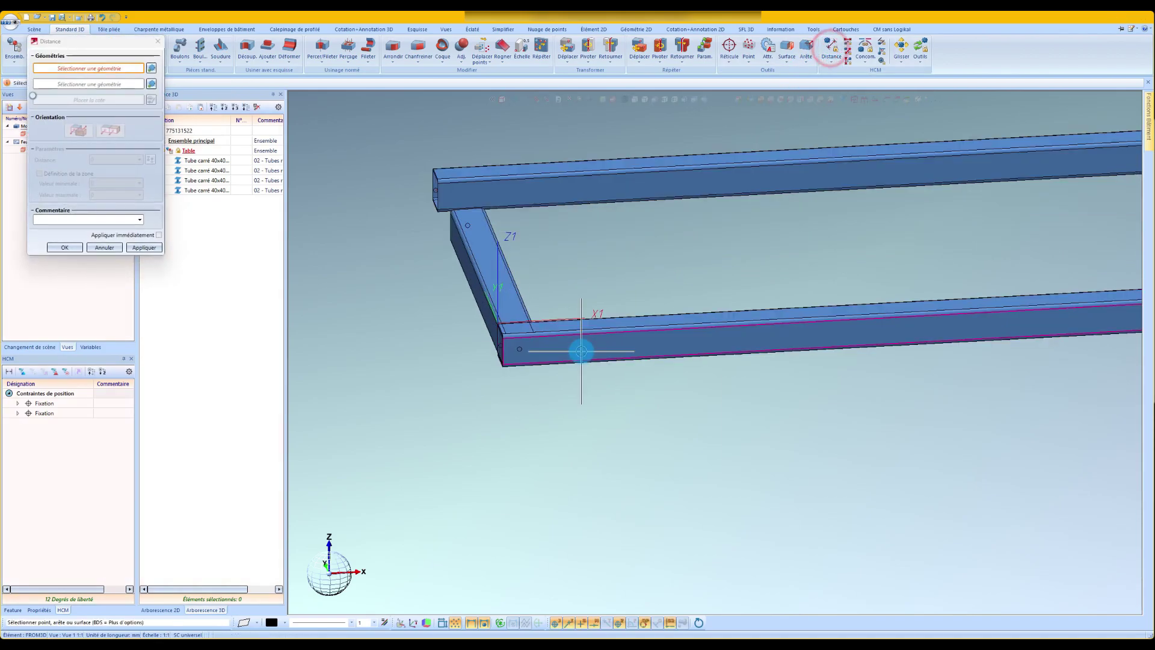
click(580, 352)
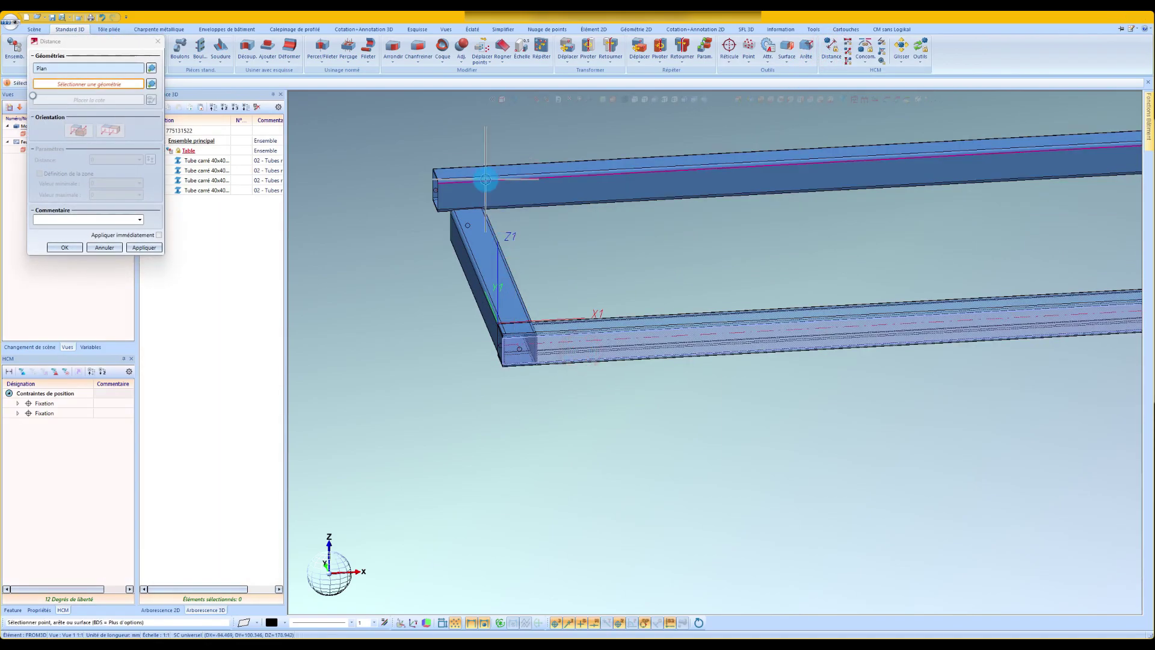
mouse_move(497, 183)
middle_down()
mouse_move(614, 175)
mouse_move(417, 214)
mouse_move(479, 178)
middle_up()
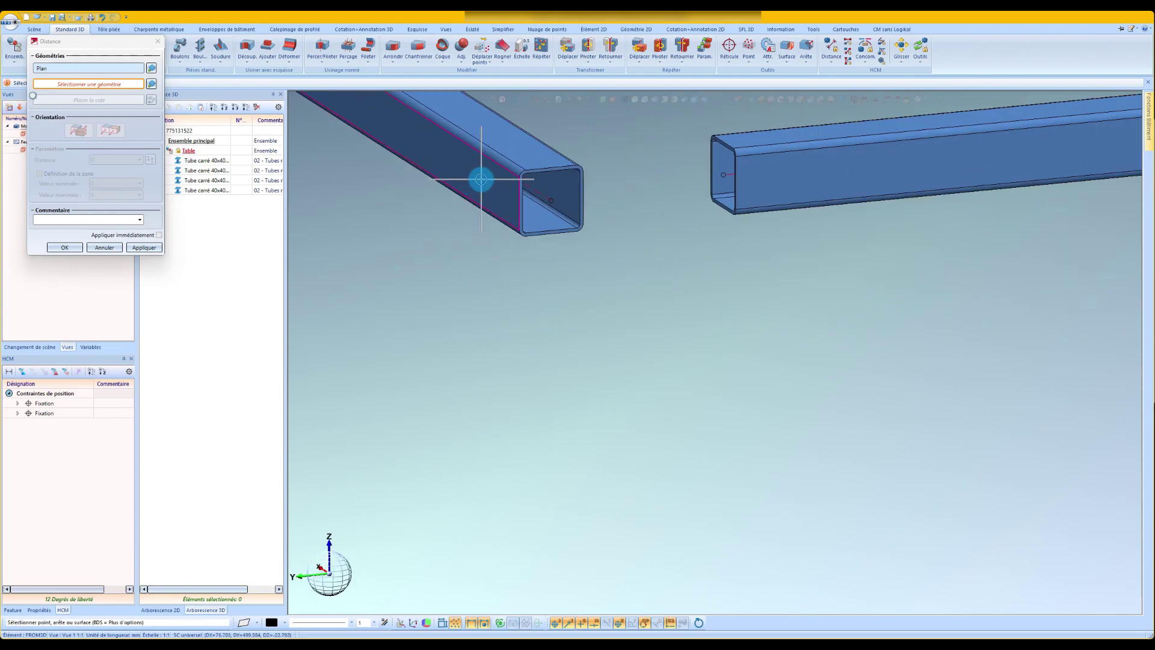
scroll(525, 343, down, 2)
click(595, 287)
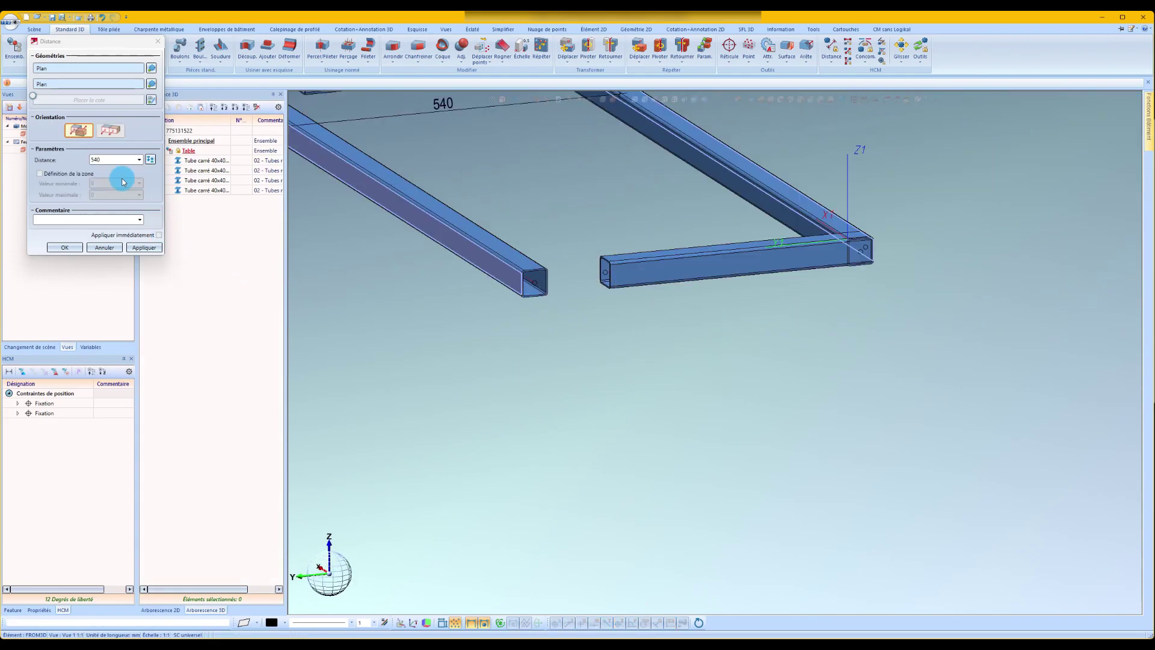
Drive the distance between the long tubes with the variable Largeur, set it to 800, and apply the constraint
click(112, 159)
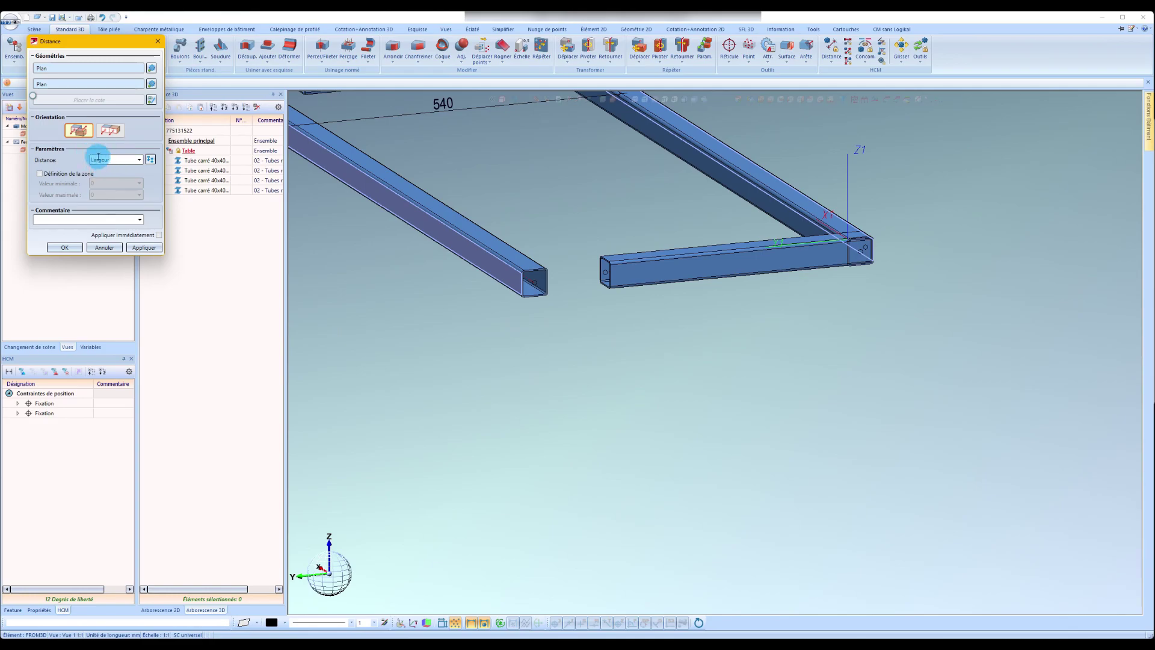
click(142, 247)
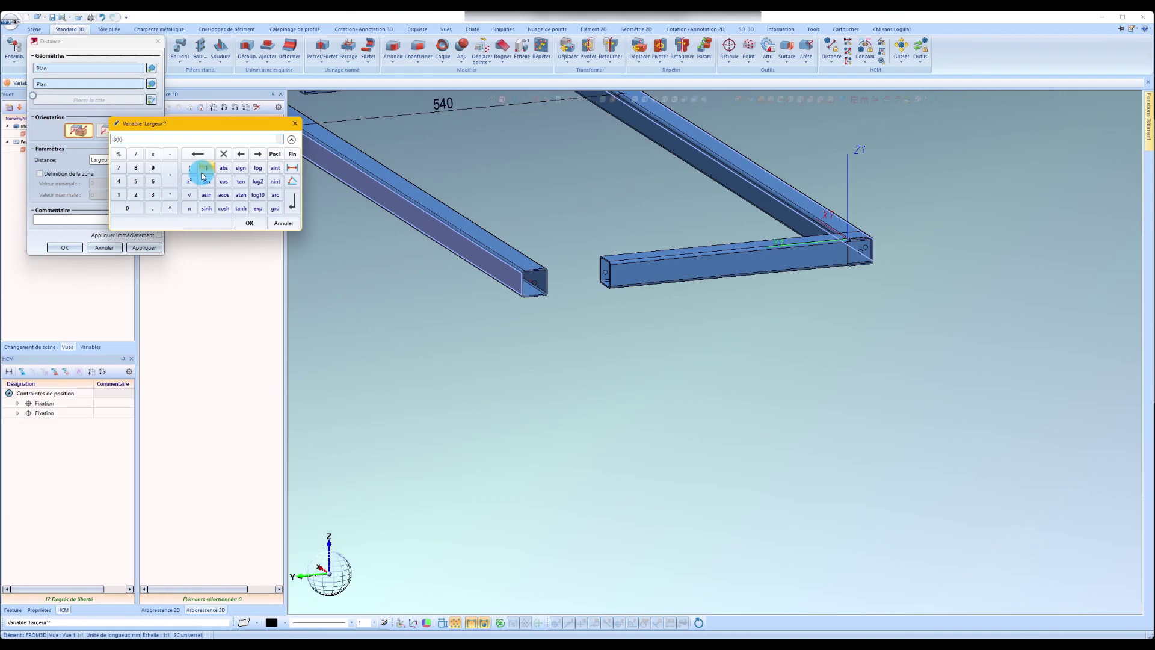
key(Return)
click(150, 250)
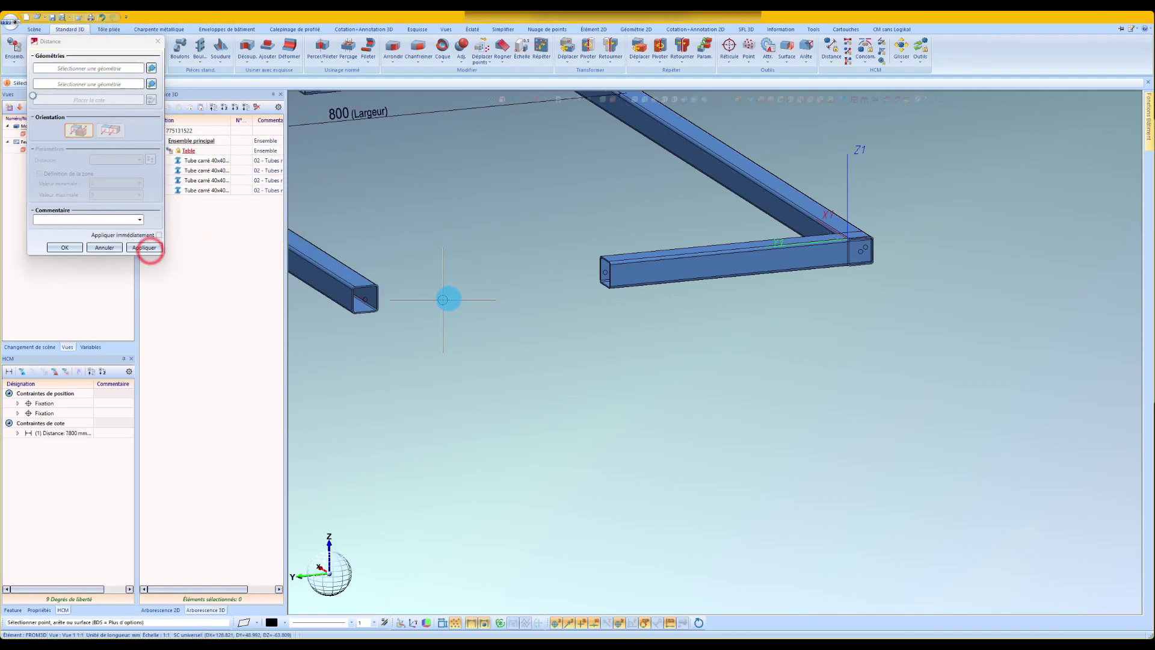
Select the outer side faces of the two short cross tubes as the geometries of the next HCM distance constraint
middle_drag(747, 263, 698, 253)
scroll(698, 253, up, 2)
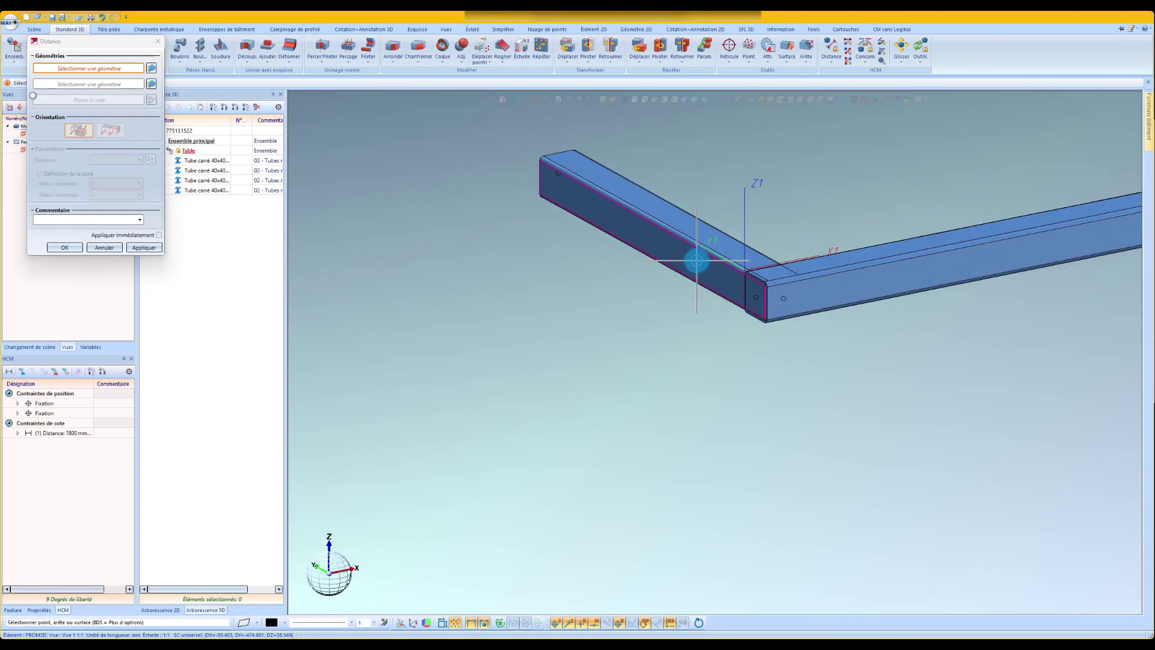
click(697, 261)
scroll(572, 335, down, 3)
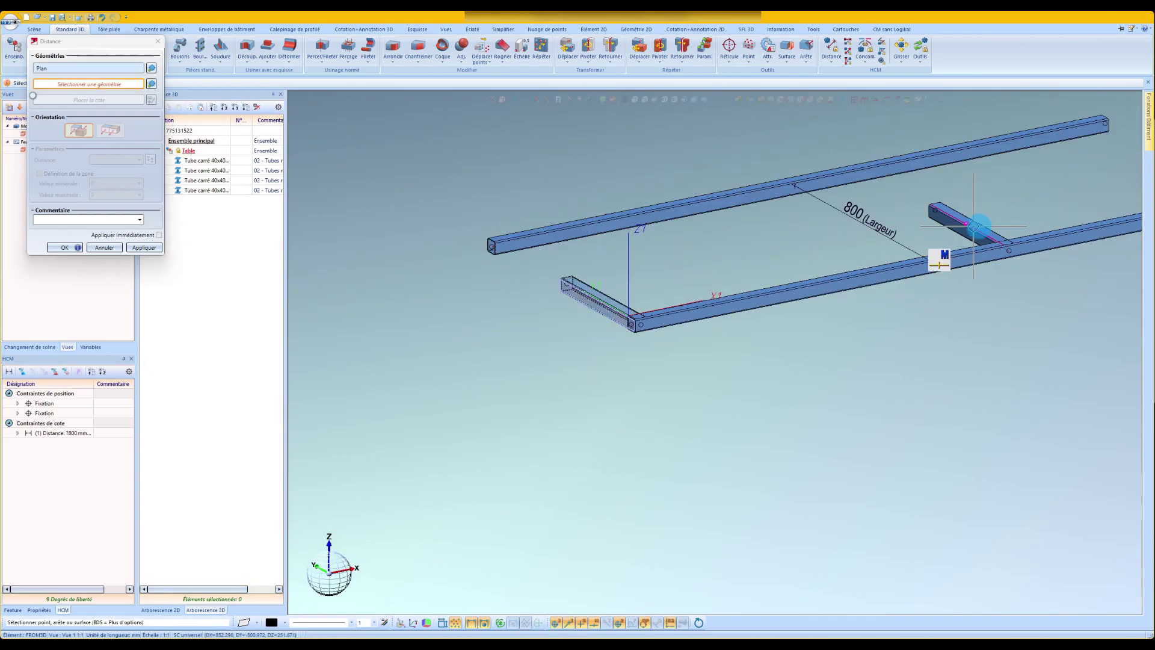
middle_drag(978, 228, 922, 227)
scroll(1022, 222, up, 3)
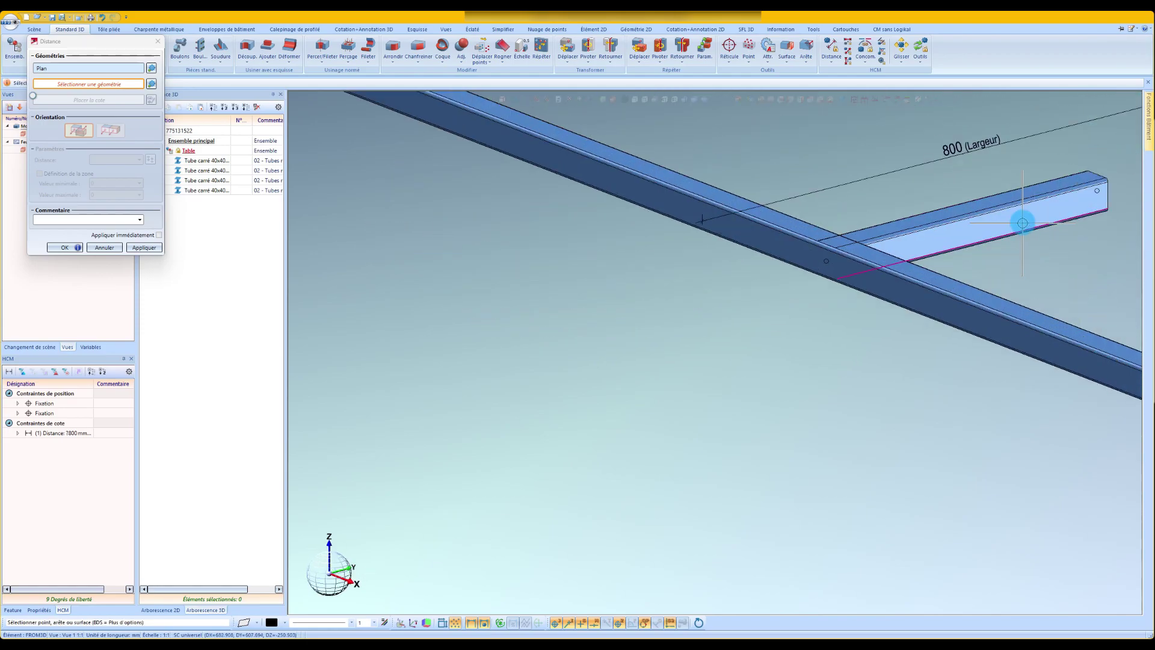
click(1023, 219)
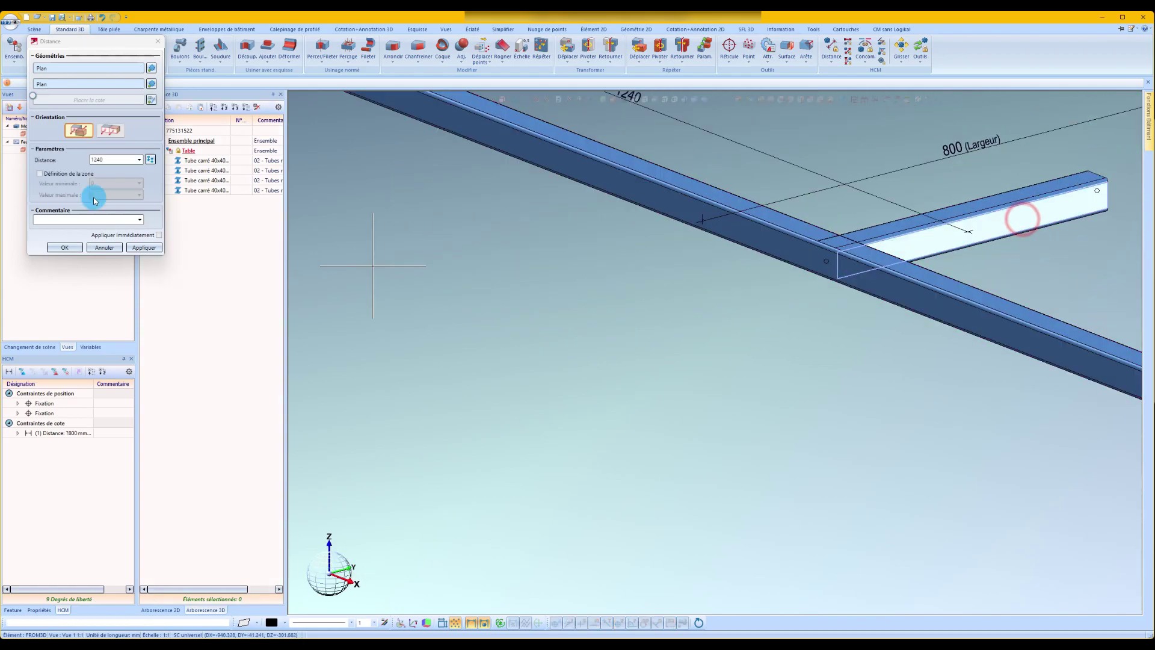
Drive the distance between the short tubes with the variable Longueur, set it to 1400, and apply the constraint
click(114, 161)
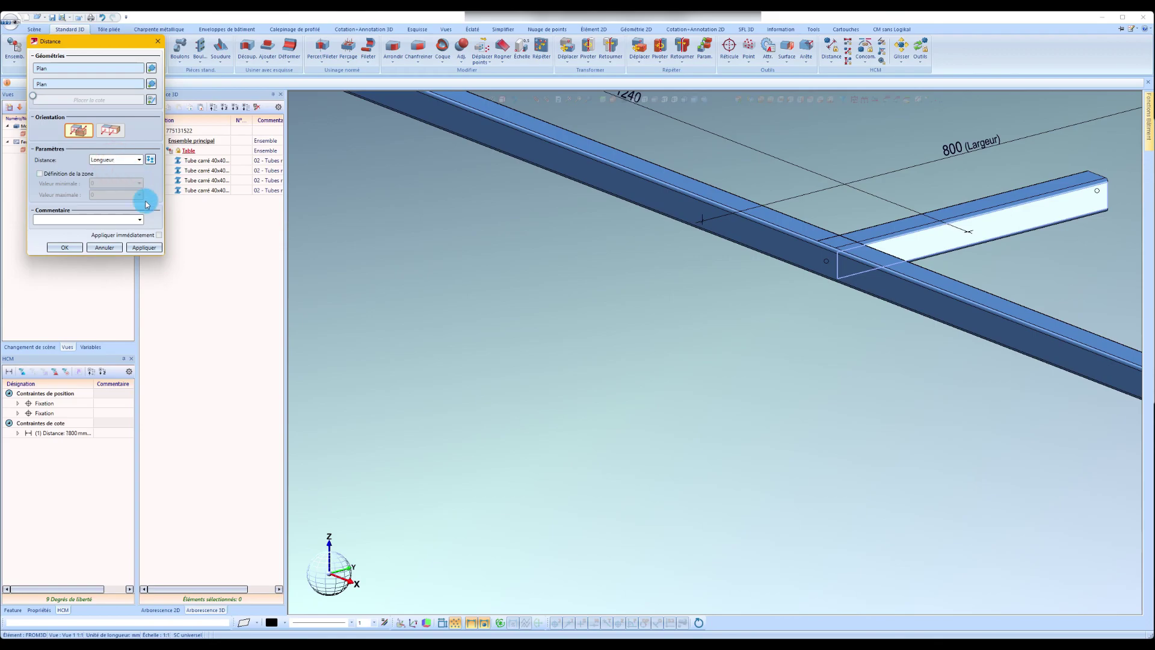
click(149, 248)
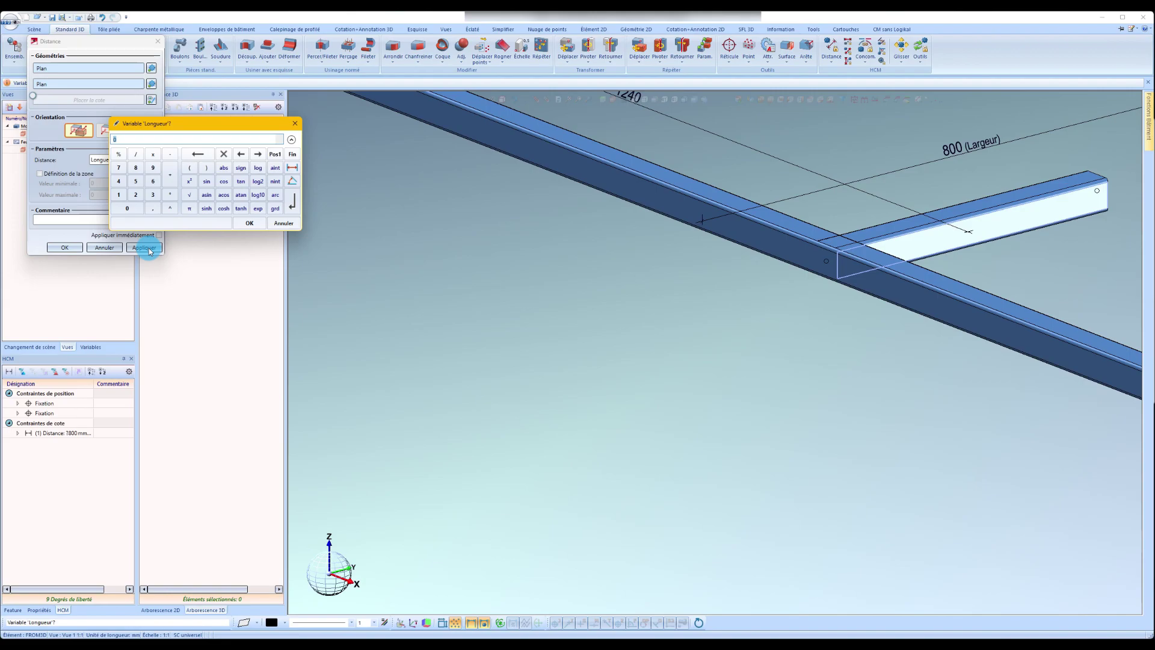
click(244, 222)
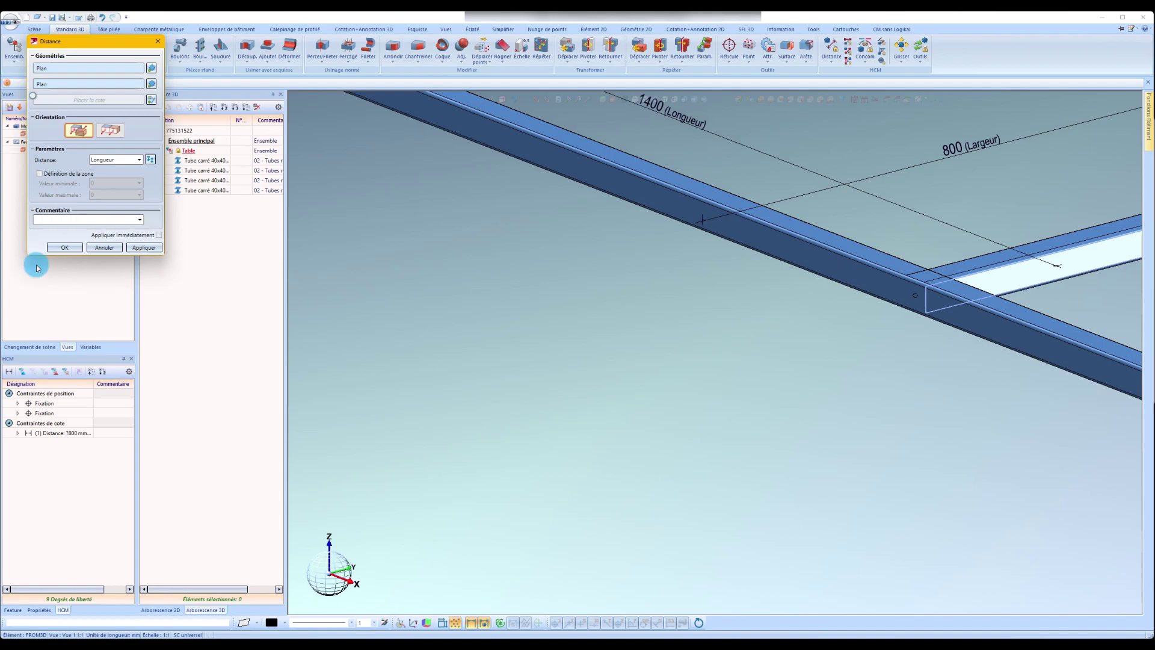
scroll(793, 305, down, 3)
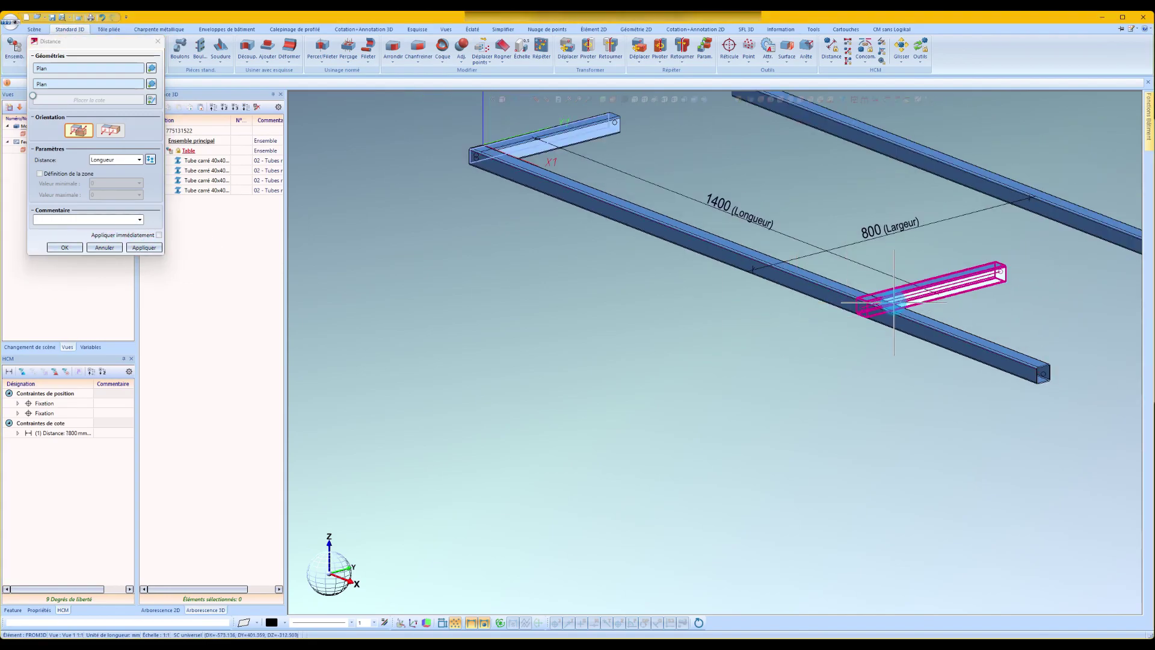
middle_drag(894, 303, 912, 273)
scroll(900, 309, up, 4)
click(142, 247)
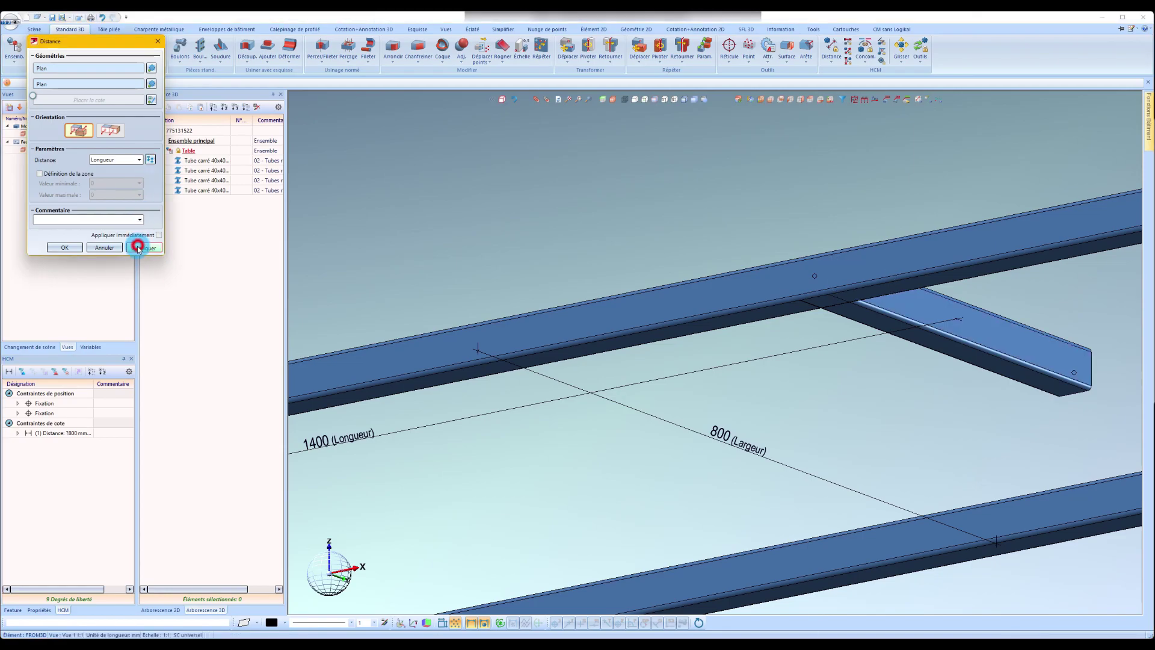
Apply a 0 mm distance constraint between the undersides of the repeated short tube and the original long tube
scroll(859, 310, up, 2)
click(860, 308)
scroll(792, 312, down, 3)
scroll(800, 292, up, 3)
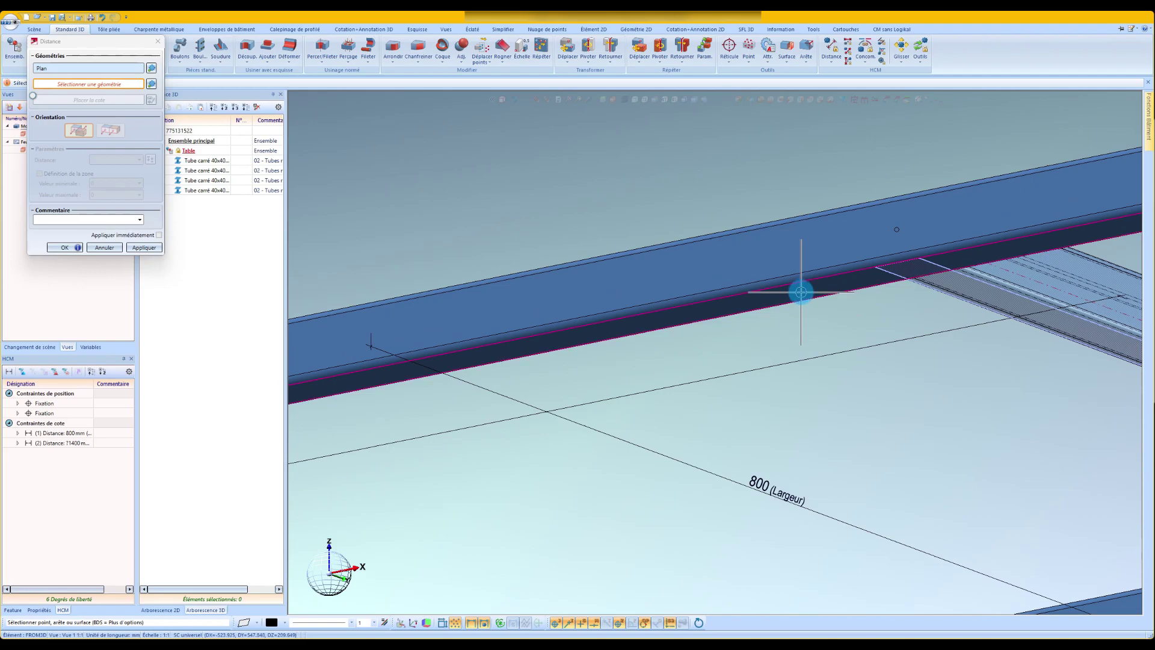
click(800, 292)
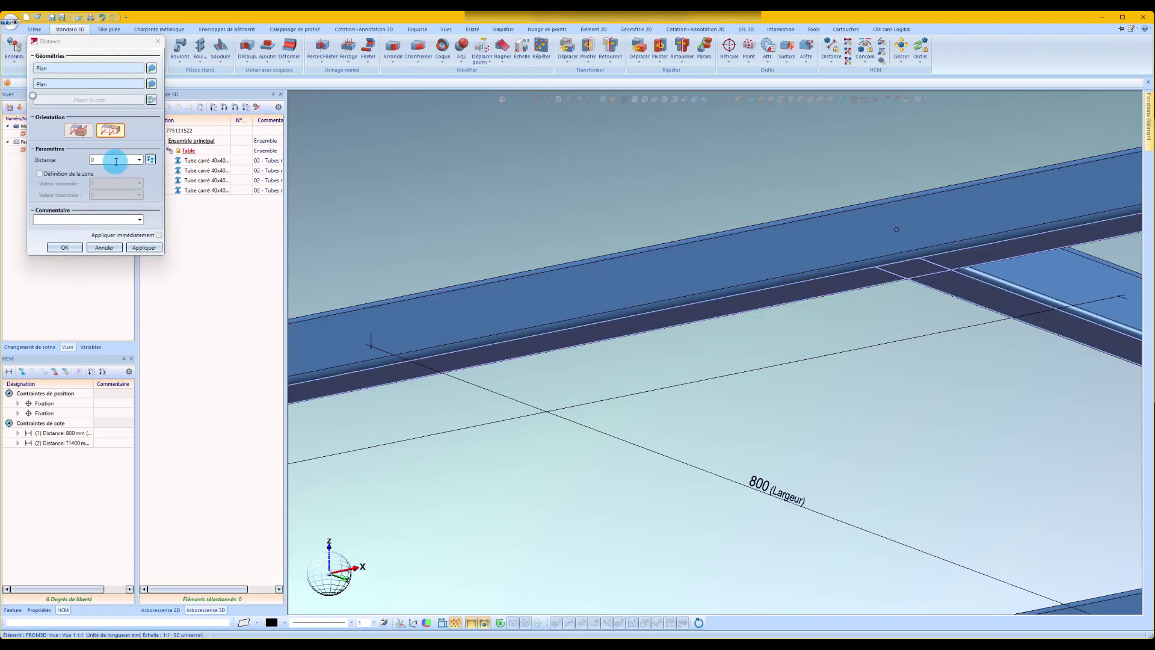
click(147, 247)
scroll(858, 283, down, 4)
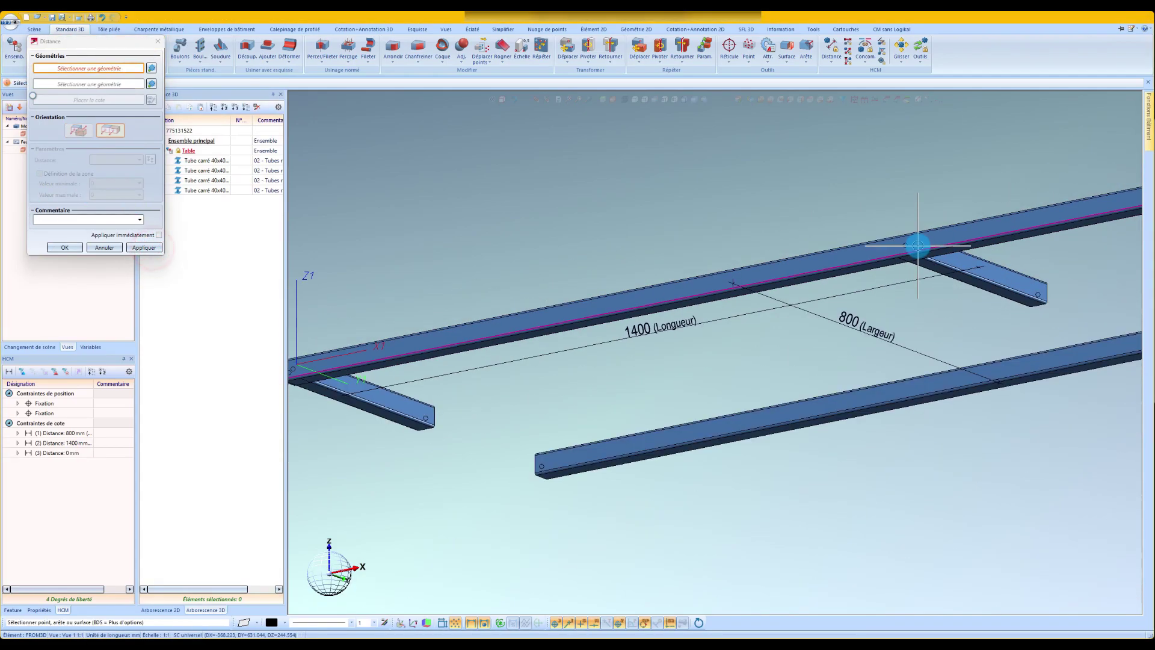
Apply a 0 mm distance constraint between the undersides of the repeated short tube and the second long tube, and finish the distance constraints
scroll(962, 265, up, 4)
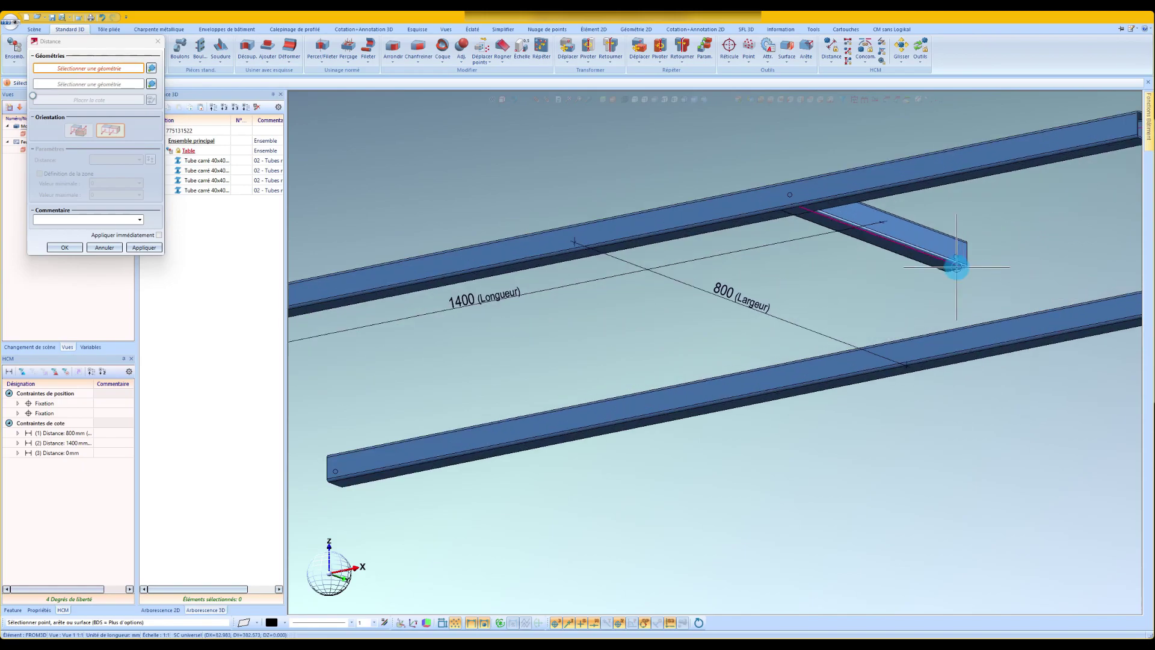
scroll(932, 262, up, 2)
click(929, 260)
scroll(923, 451, down, 3)
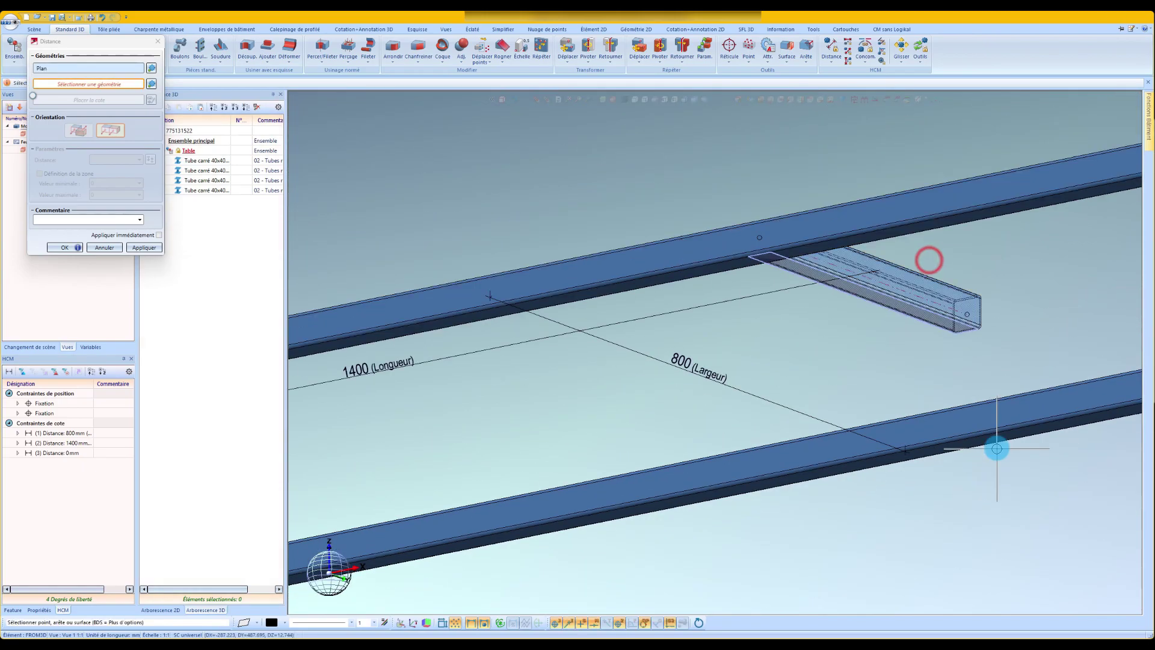
scroll(994, 417, up, 3)
click(995, 420)
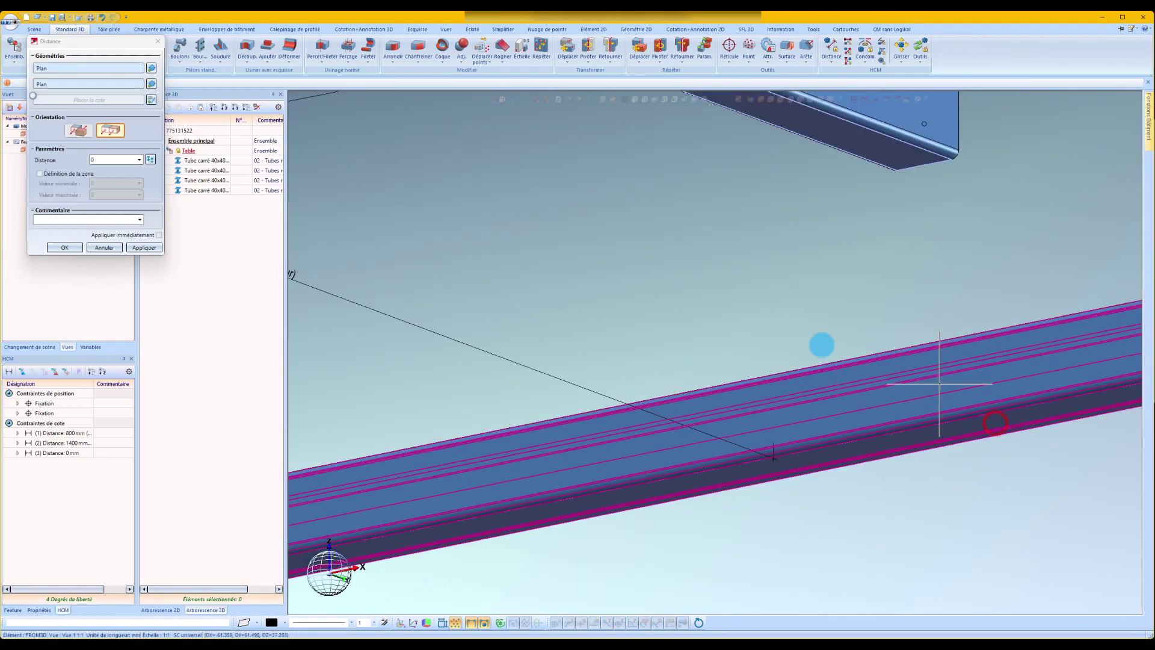
click(145, 252)
scroll(908, 369, down, 5)
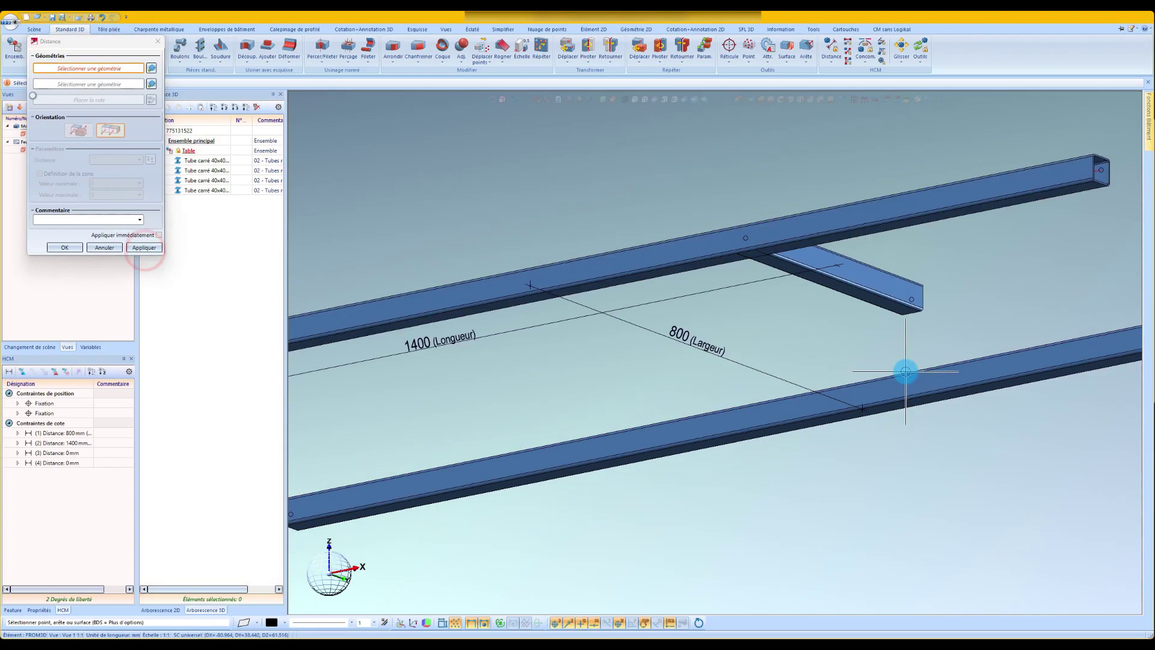
click(75, 252)
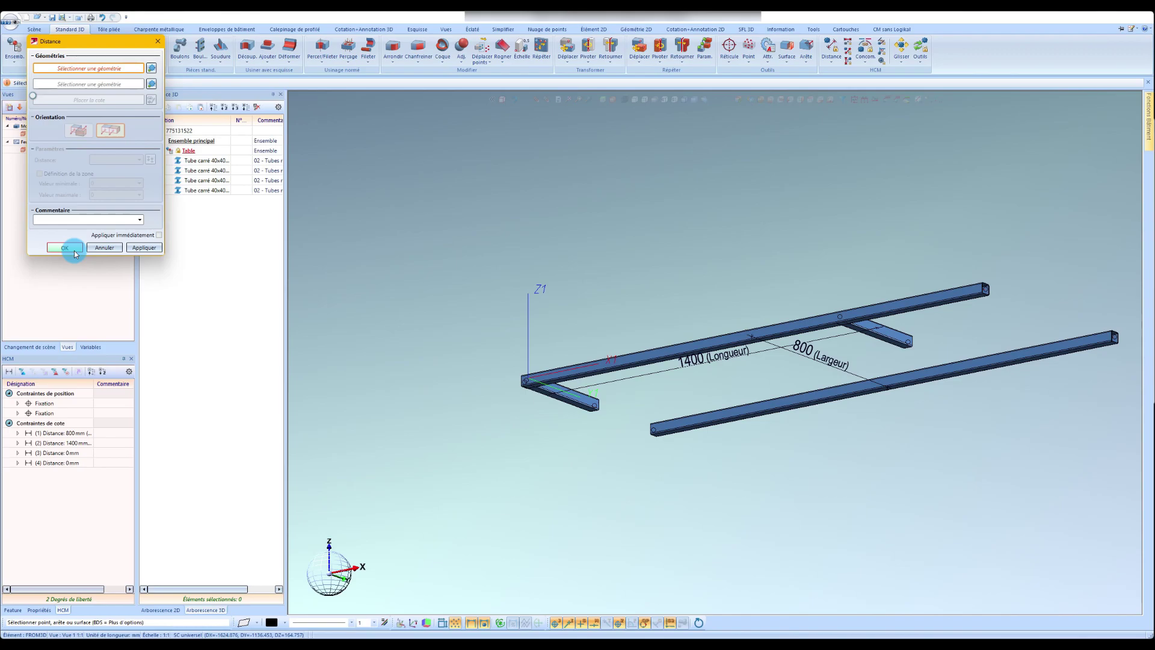
Miter-cut the short tube at the origin with both long tubes, using a gap of 0
scroll(628, 364, up, 3)
middle_drag(628, 364, 670, 411)
scroll(671, 411, down, 3)
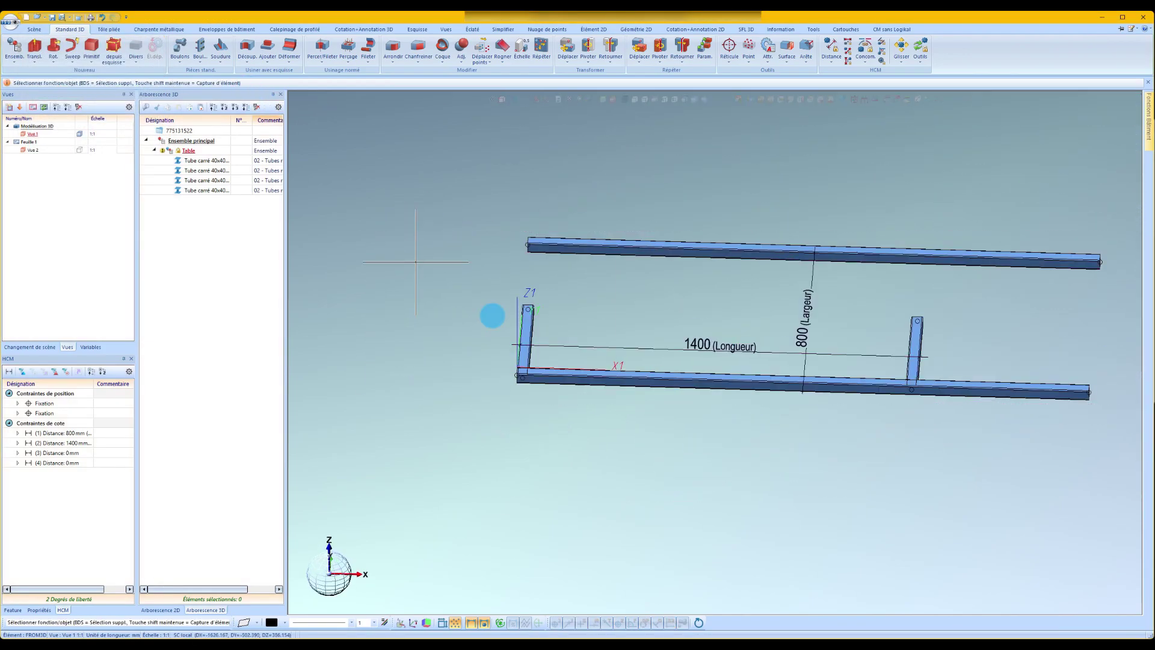
click(528, 335)
click(159, 29)
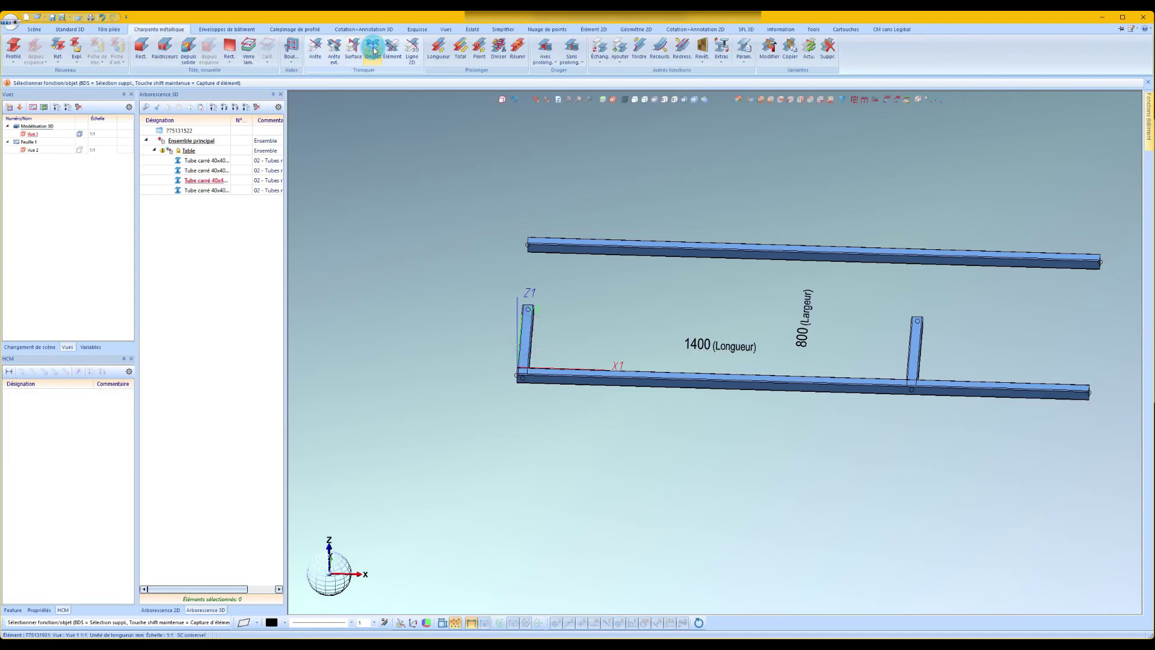
click(373, 50)
scroll(526, 304, up, 2)
click(522, 302)
click(530, 198)
click(514, 385)
click(526, 408)
scroll(363, 397, down, 2)
Miter-cut the two corners between the repeated short tube and the long tubes, and save the scene
scroll(744, 402, up, 2)
click(743, 409)
click(890, 414)
click(750, 335)
click(977, 262)
scroll(791, 336, down, 3)
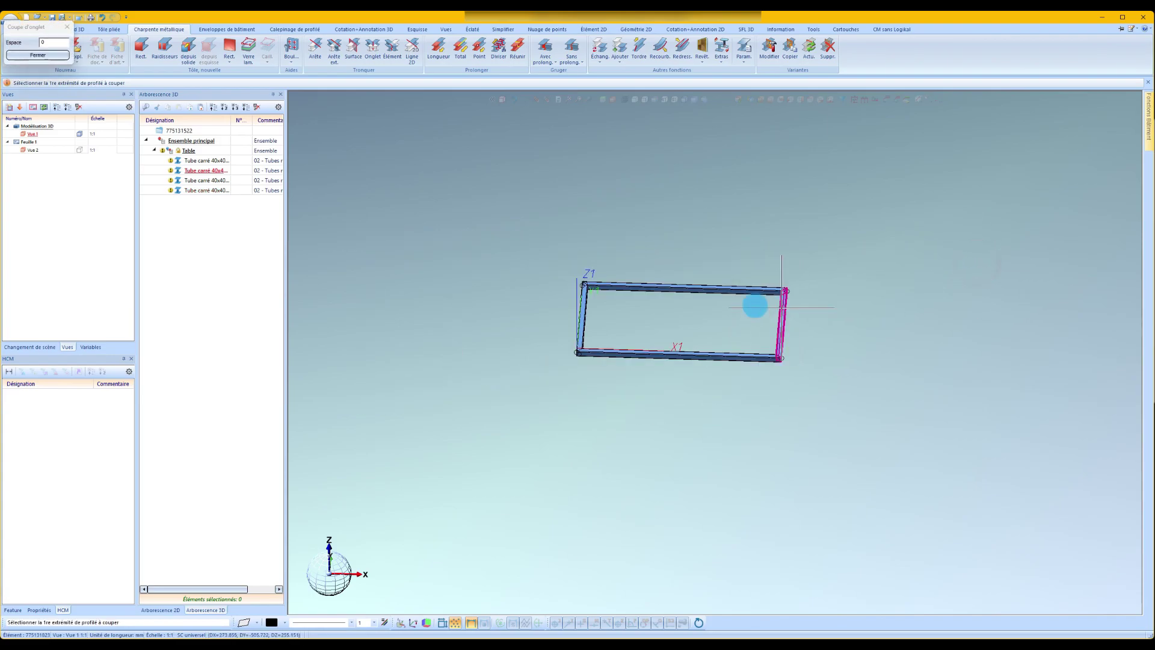
key(Escape)
scroll(751, 305, up, 3)
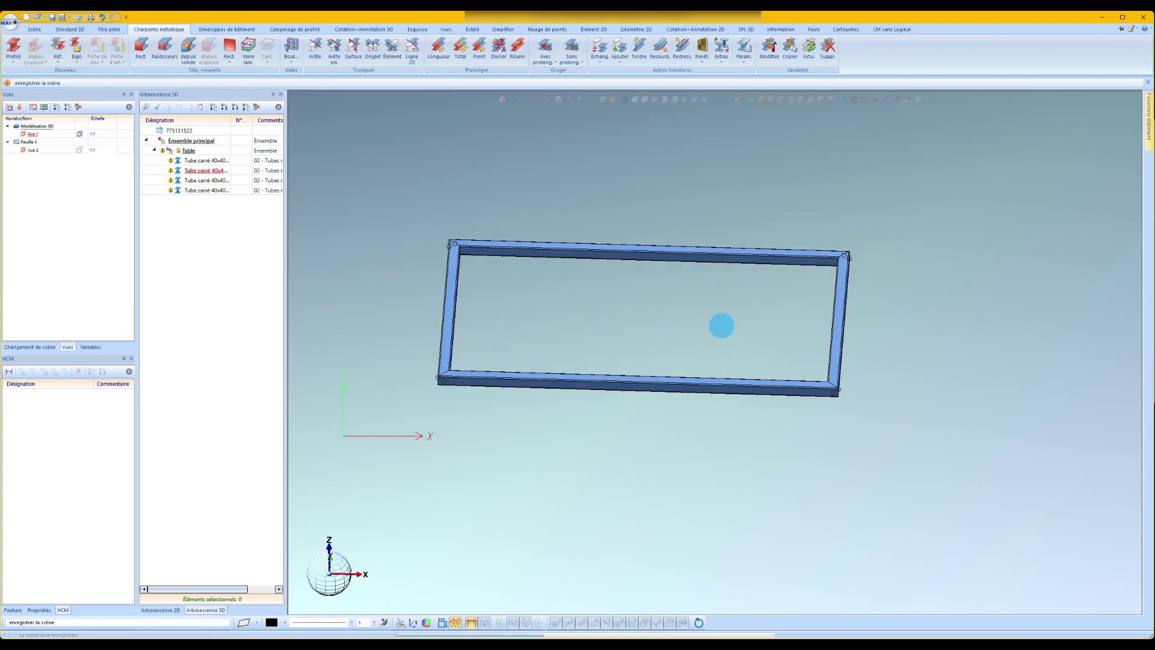
mouse_move(706, 384)
middle_down()
mouse_move(666, 378)
mouse_move(665, 337)
mouse_move(665, 377)
mouse_move(719, 376)
middle_up()
scroll(720, 376, down, 2)
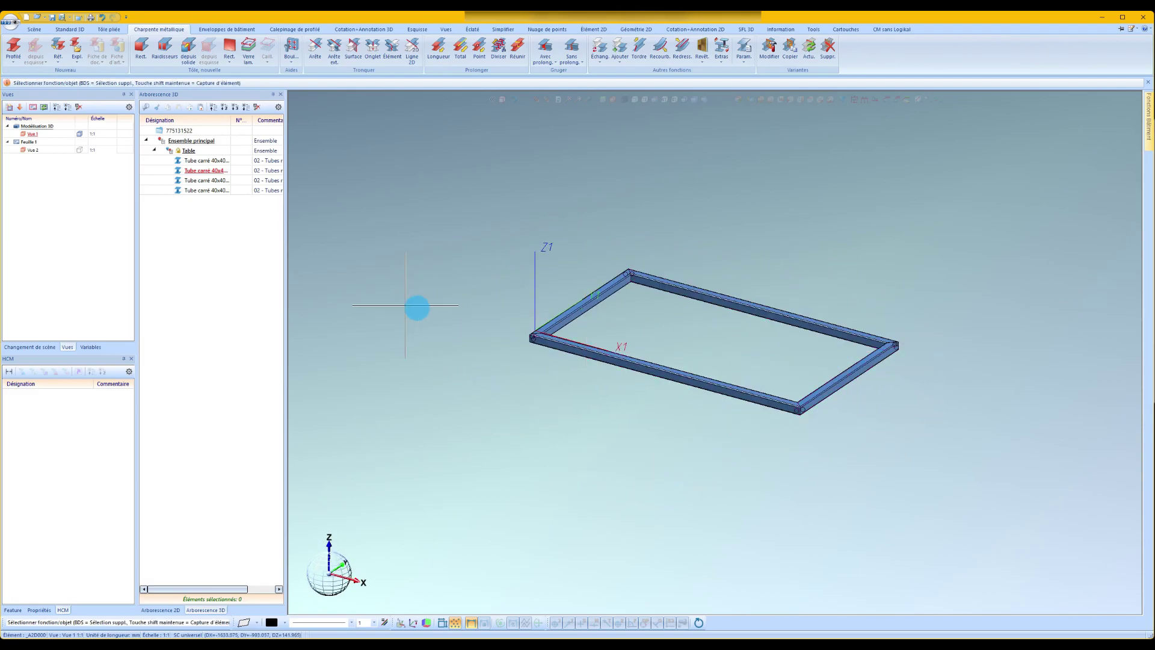
Test the frame's width by setting the Table variable Largeur to 900 and to 400
click(91, 348)
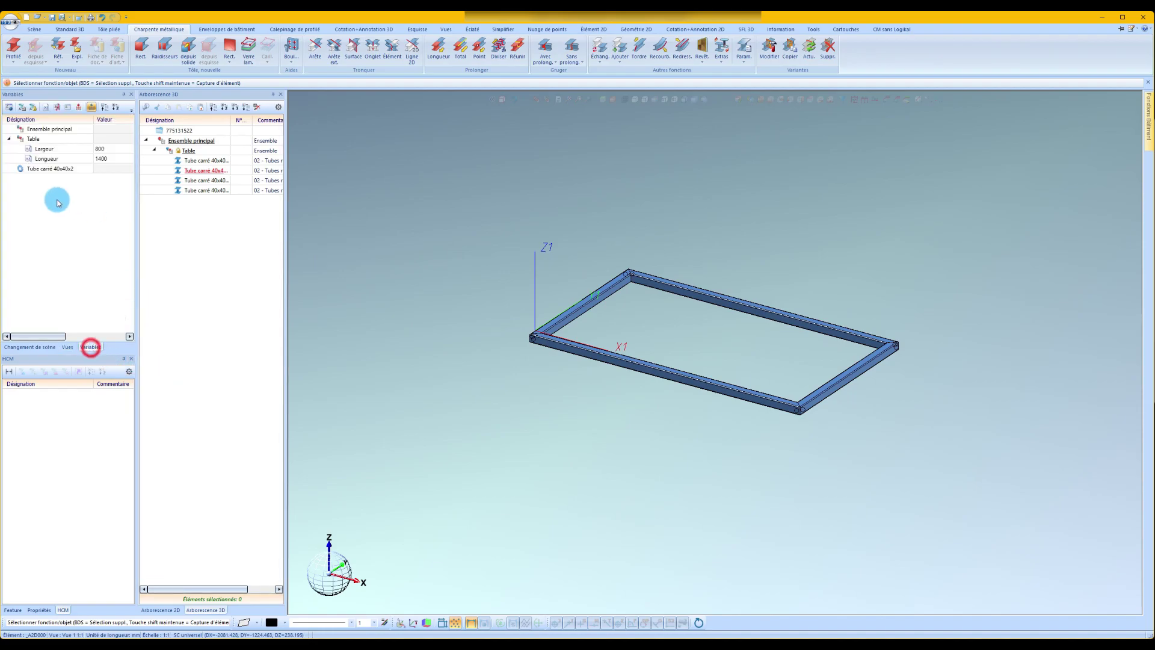
double_click(68, 152)
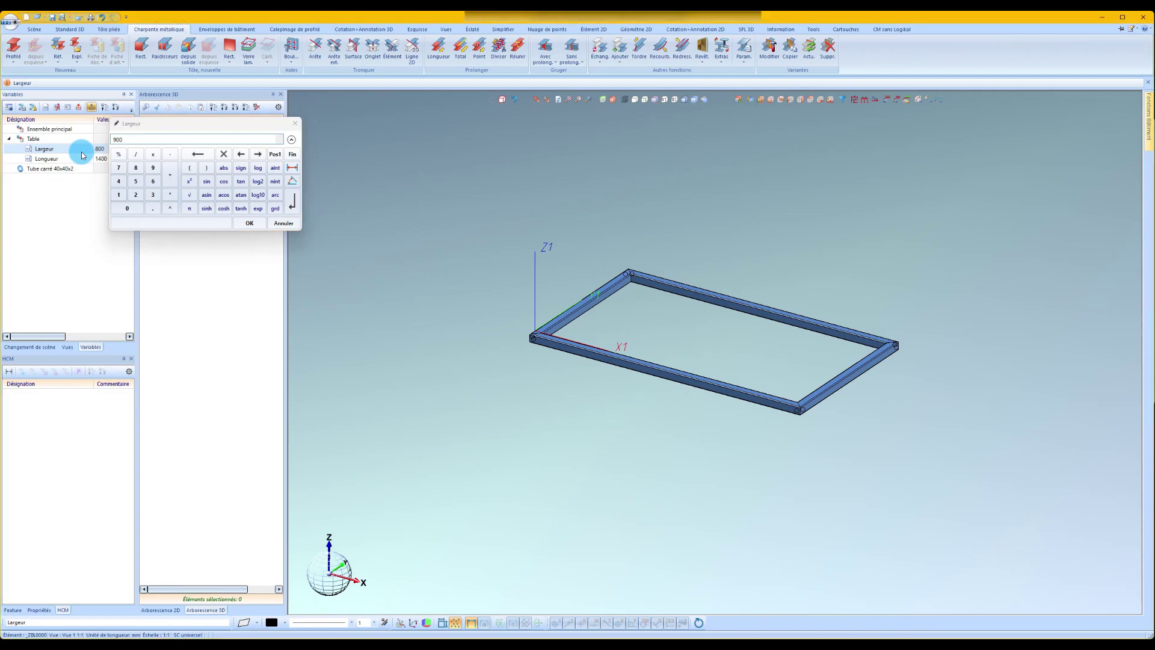
key(Return)
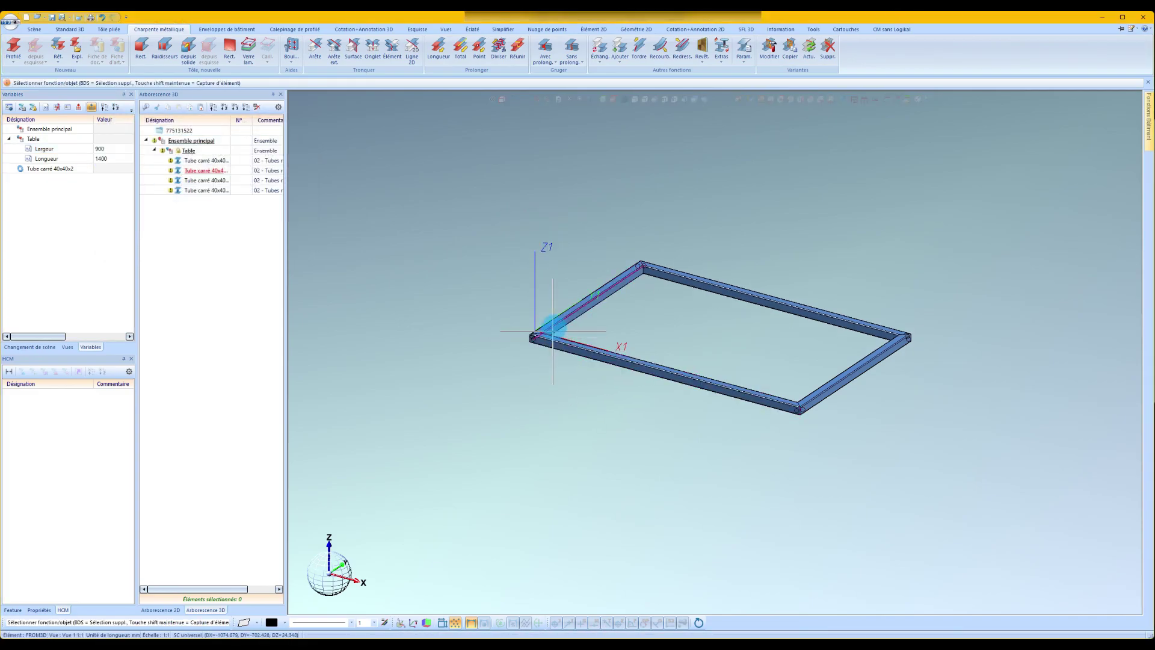
double_click(45, 148)
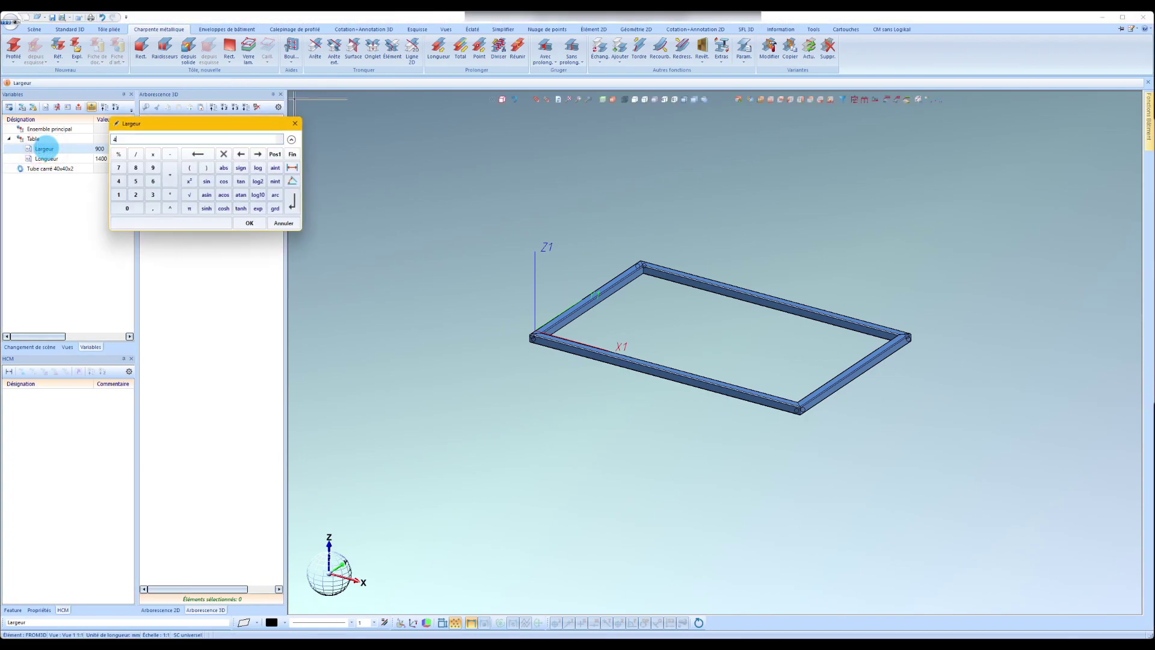
key(Return)
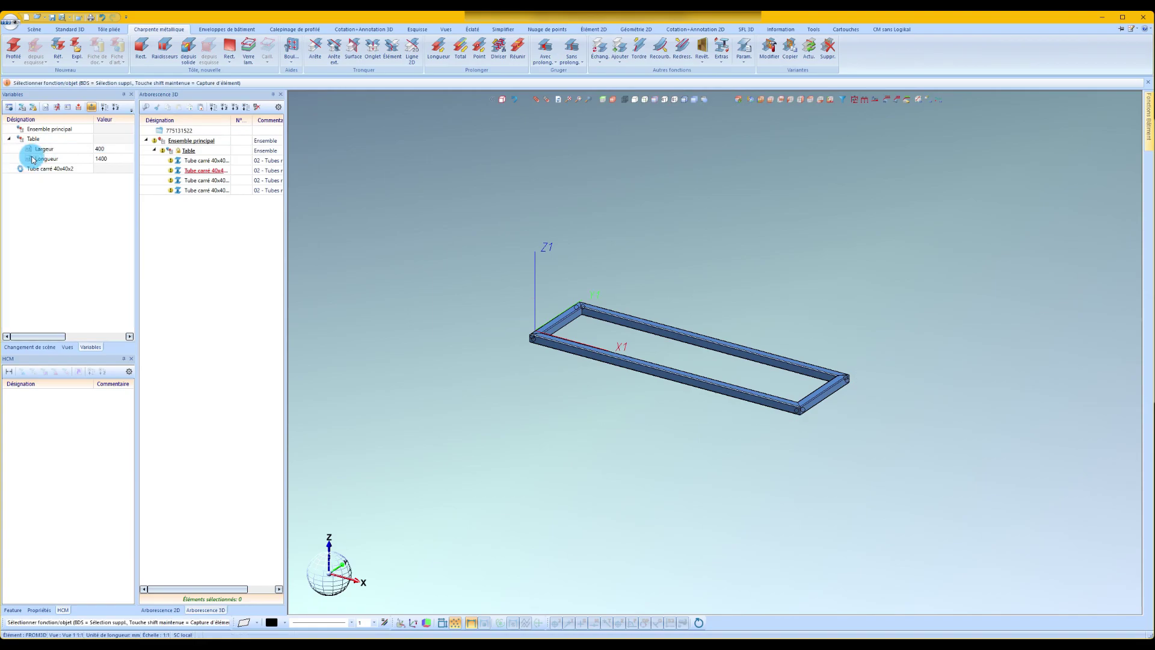
Set the Table variable Largeur to 750 and save the scene
double_click(62, 149)
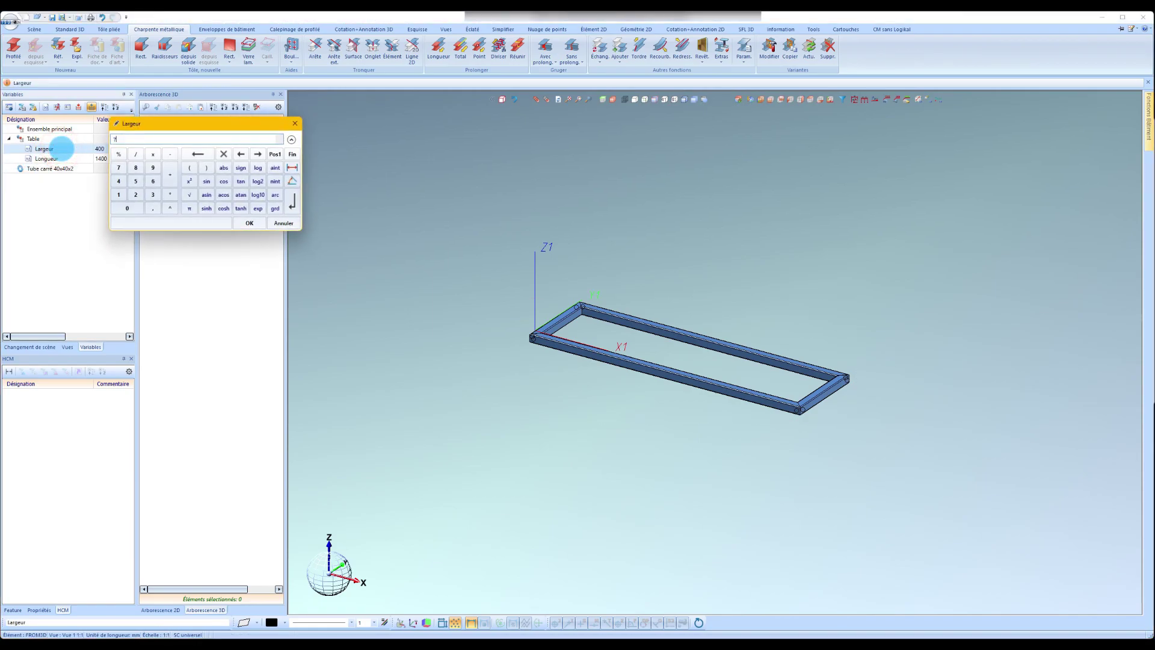
key(Return)
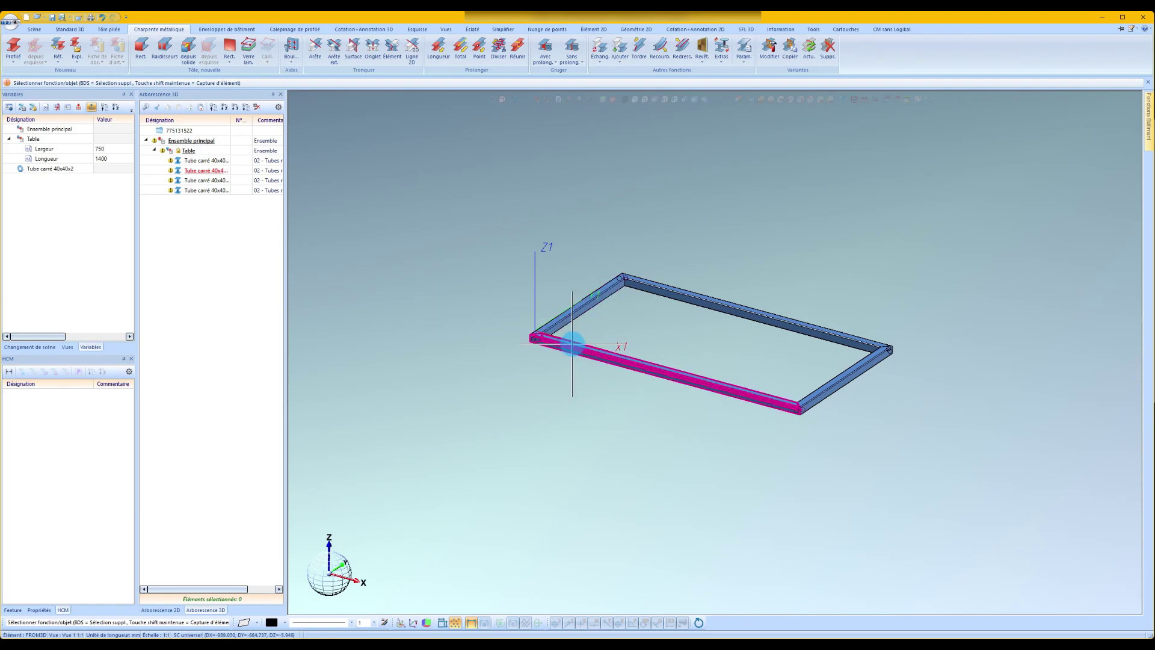
middle_drag(592, 343, 603, 336)
key(ctrl+s)
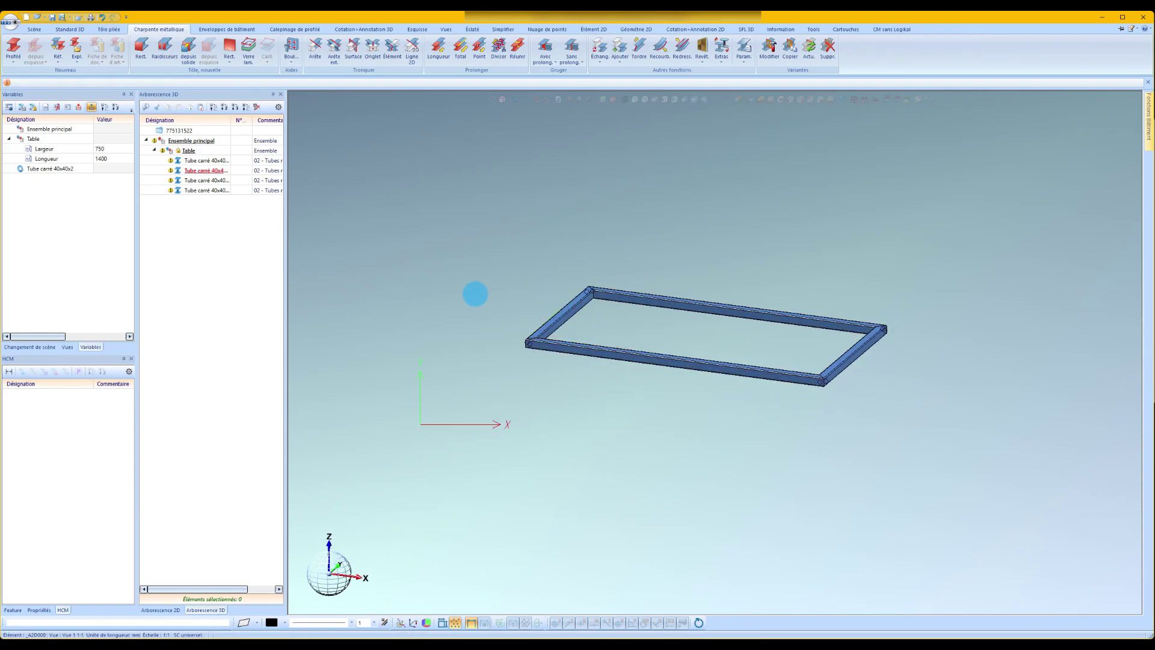
Set the Table variable Longueur to 1600
double_click(66, 158)
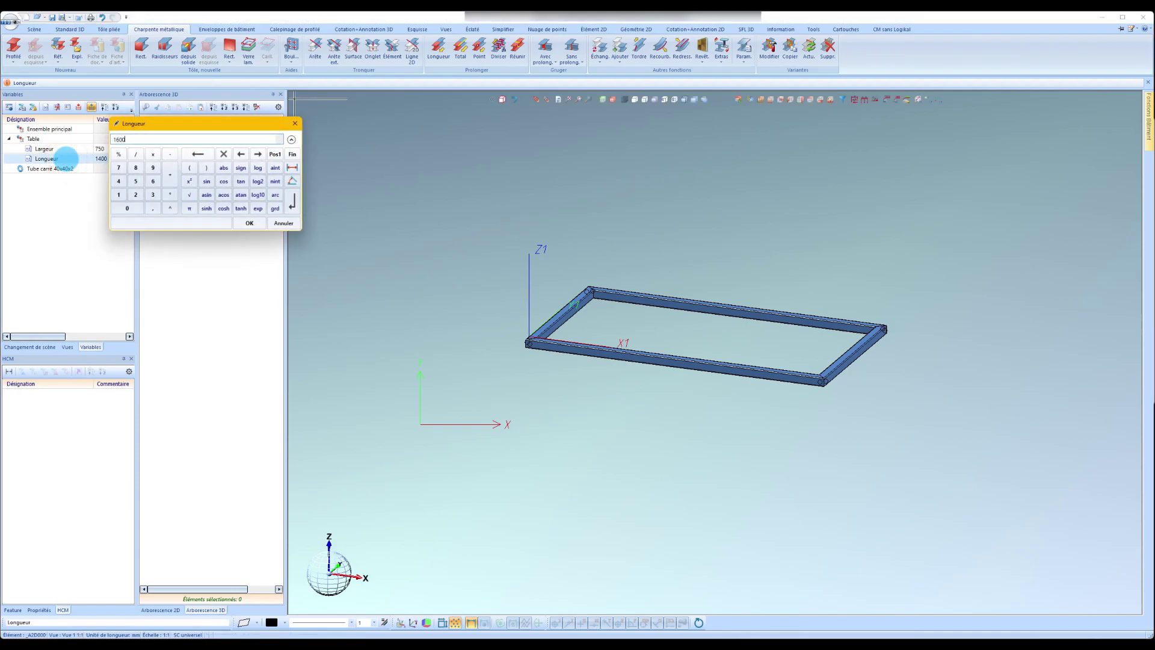
text(1600)
key(Return)
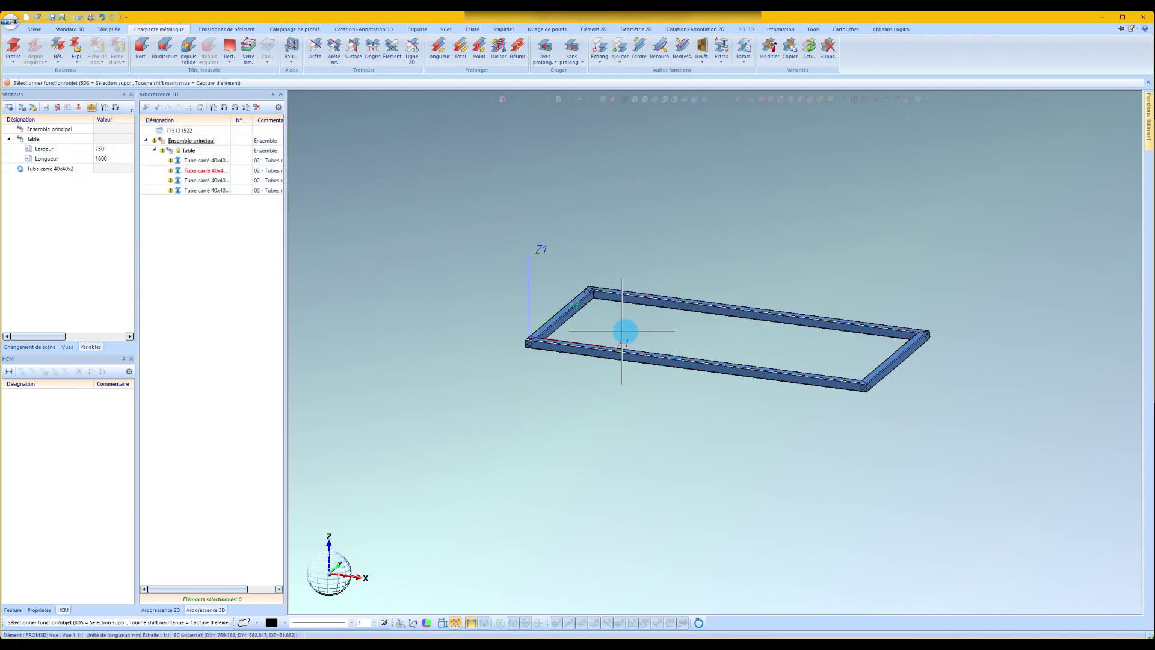
Turn off the display of the point markers on the tubes and save the scene
click(459, 626)
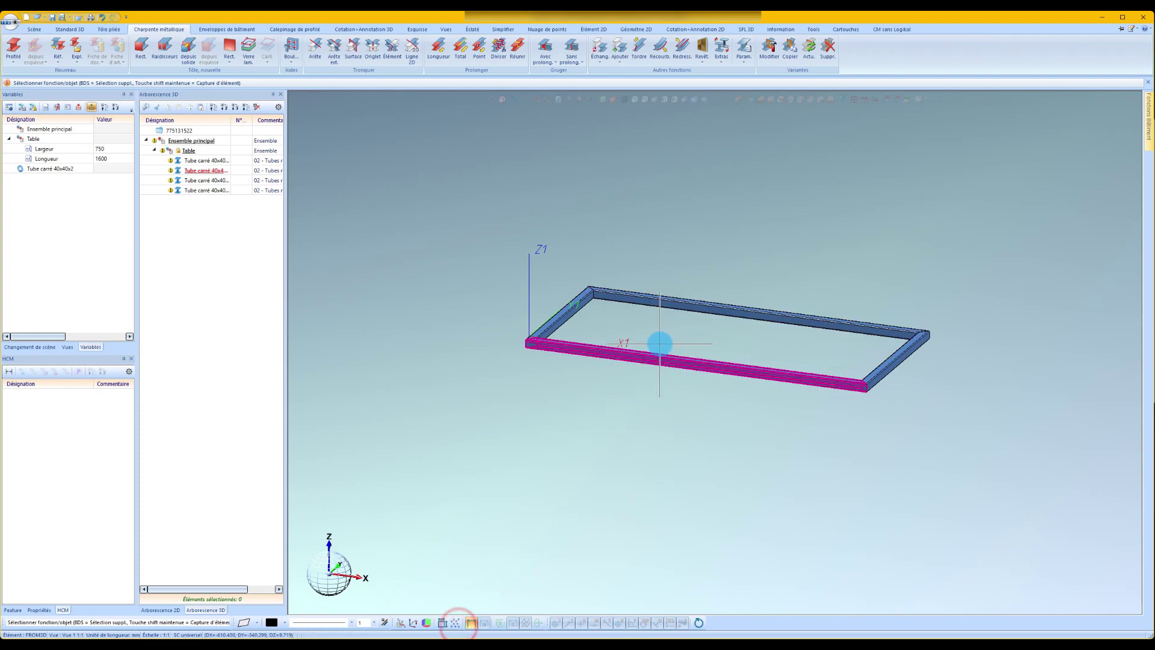
scroll(620, 346, up, 1)
middle_drag(619, 348, 584, 371)
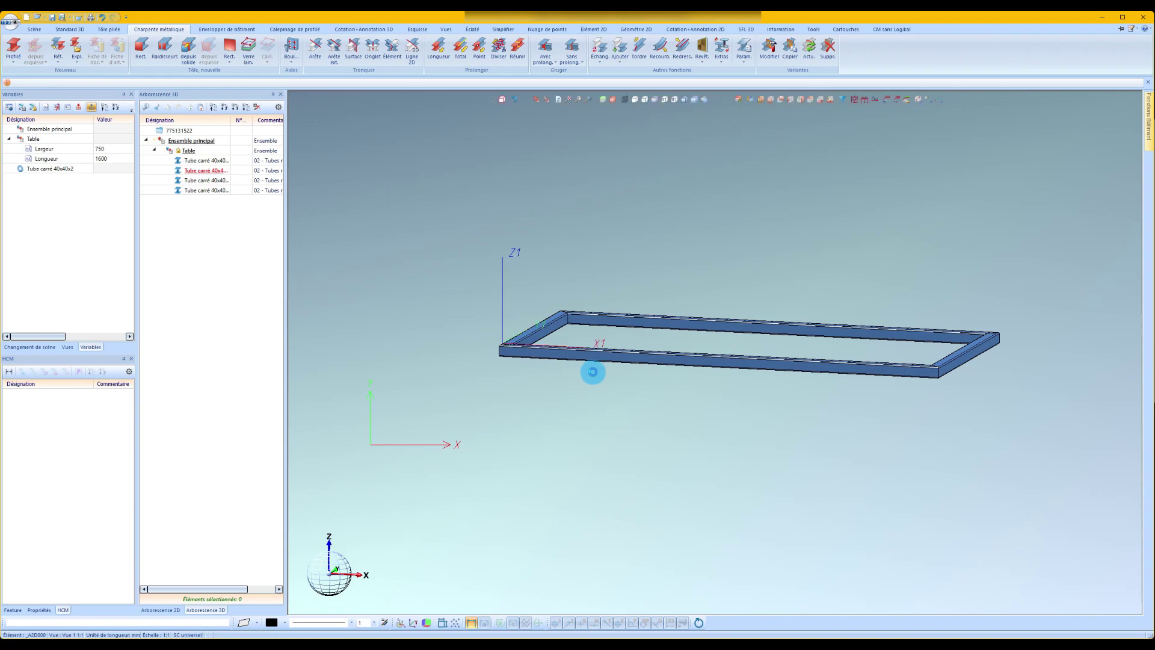
scroll(645, 351, up, 2)
scroll(637, 360, down, 3)
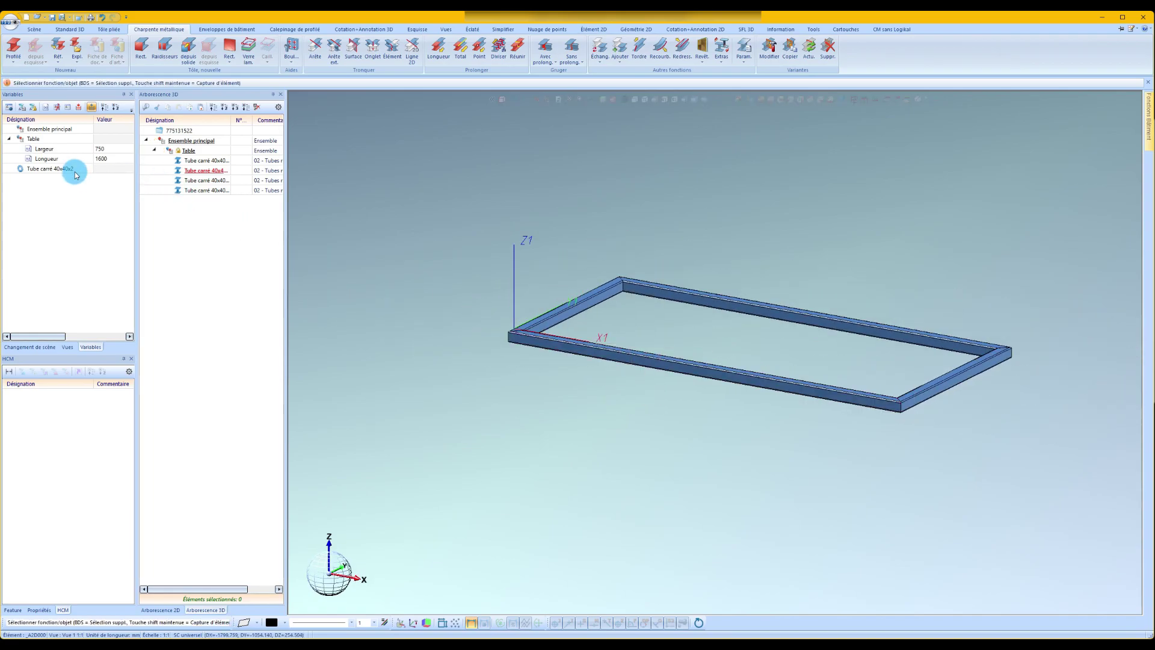
click(66, 31)
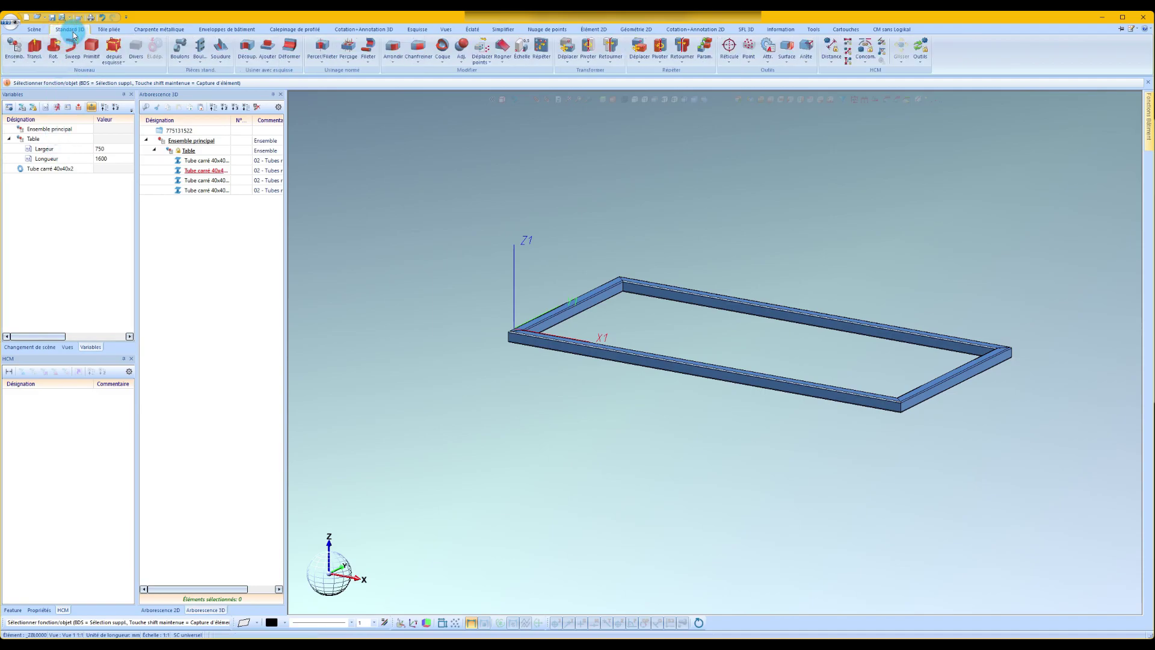
click(774, 64)
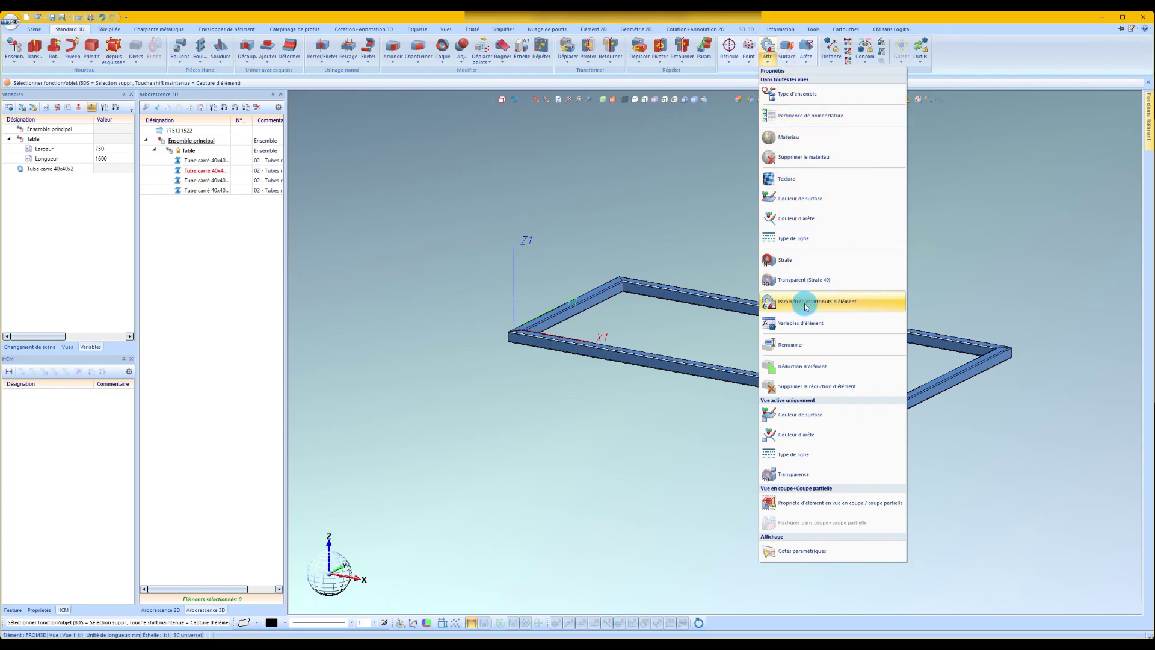
click(804, 325)
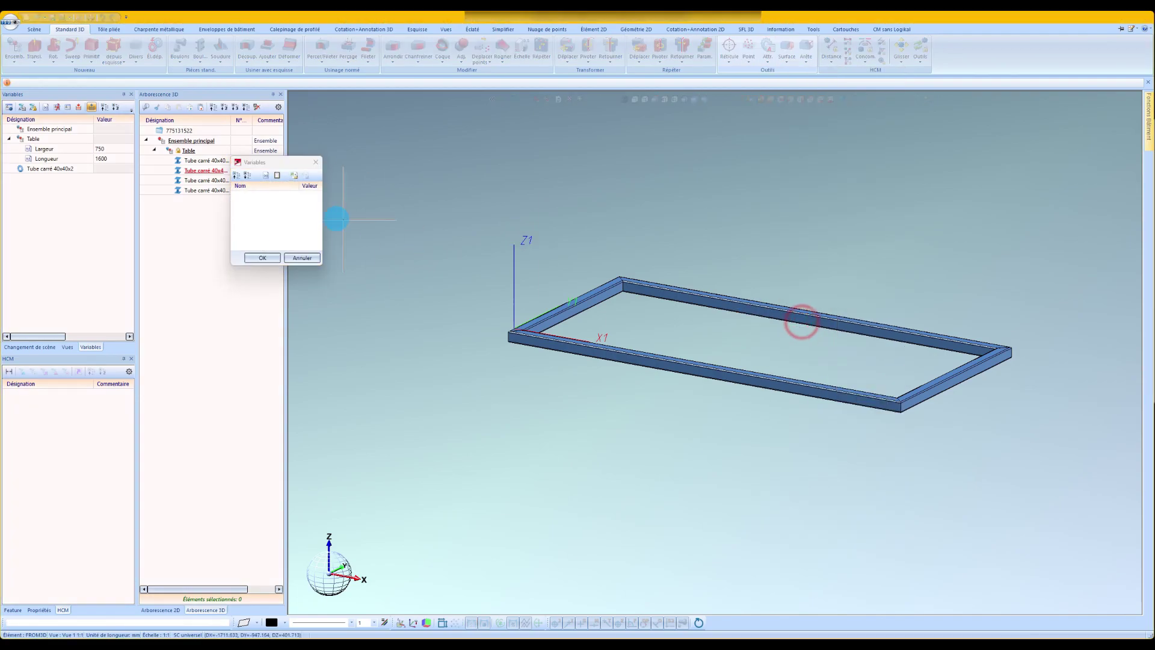
click(314, 168)
Export the element variables of the Table assembly to a CSV file named Table
click(188, 152)
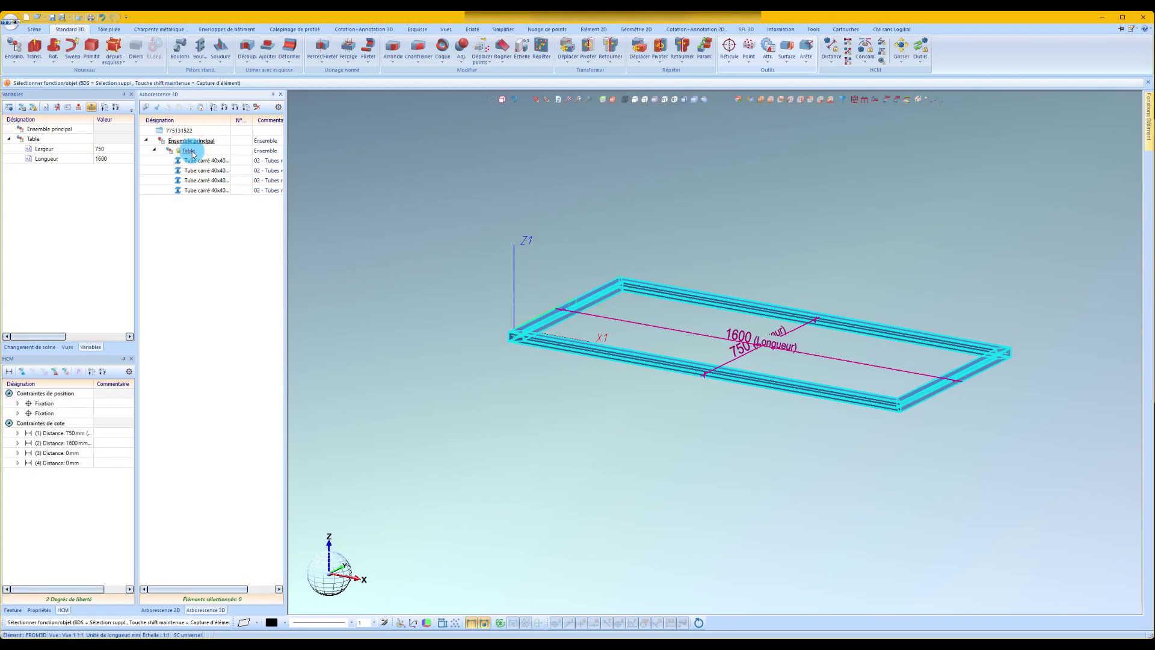
click(750, 61)
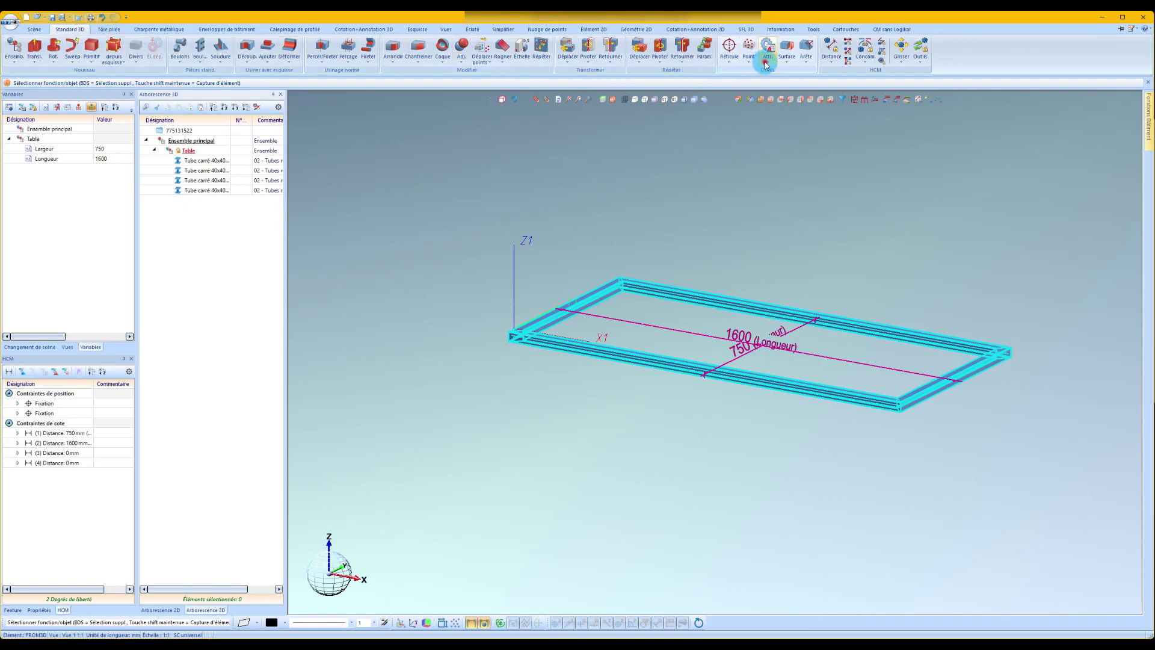
click(766, 60)
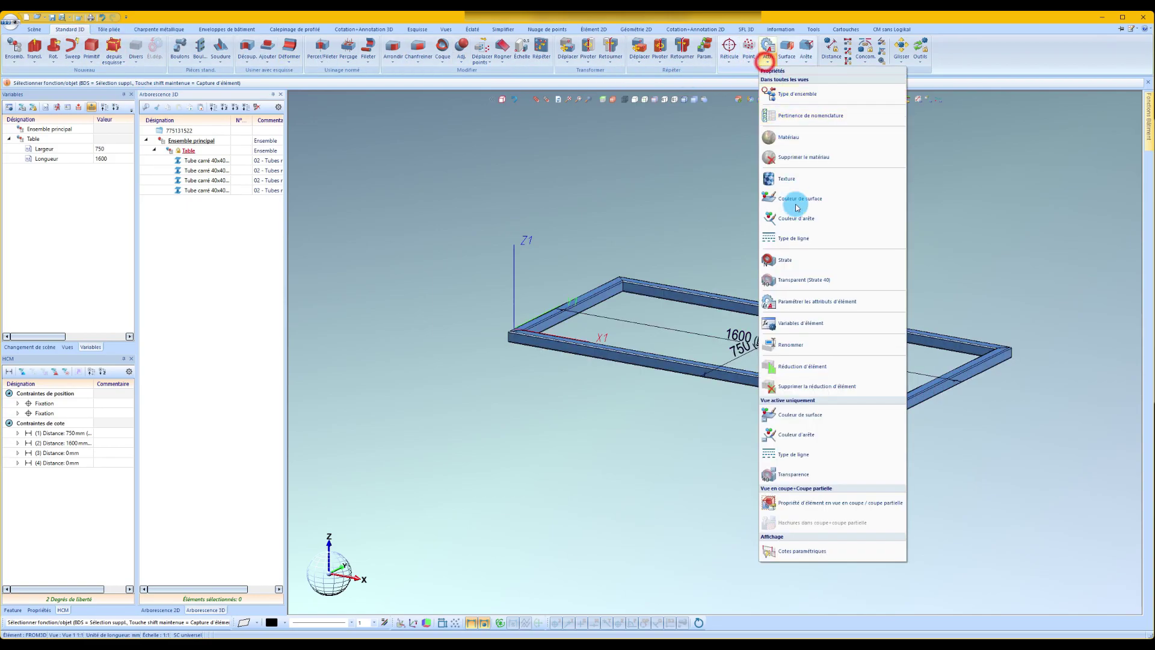
click(806, 329)
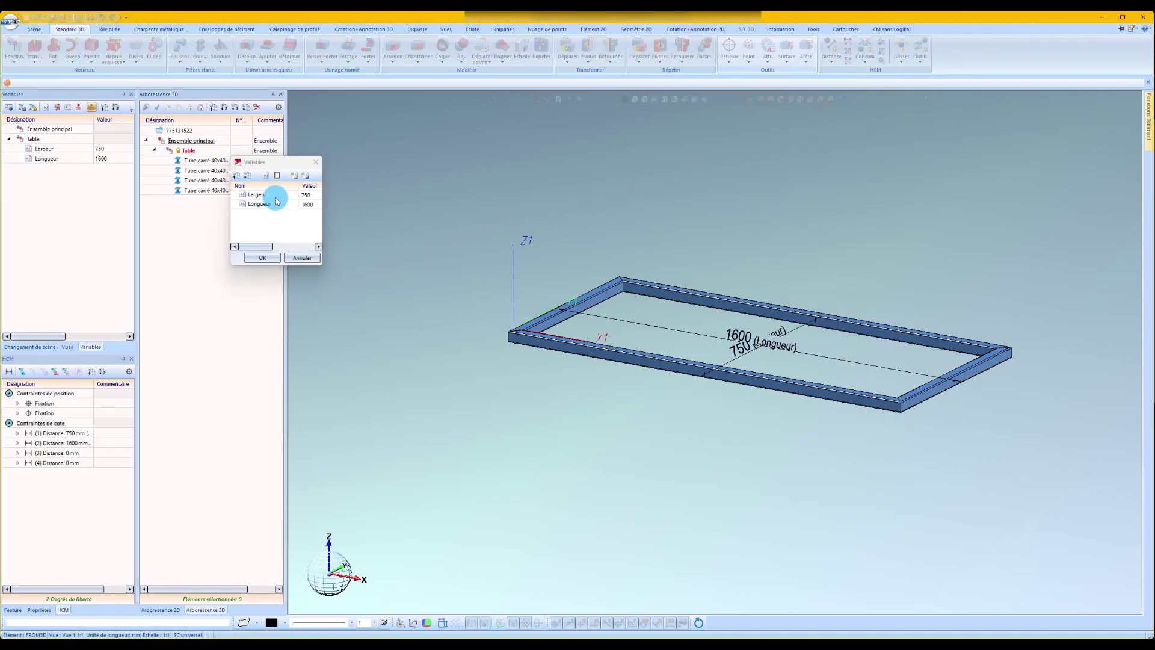
click(310, 179)
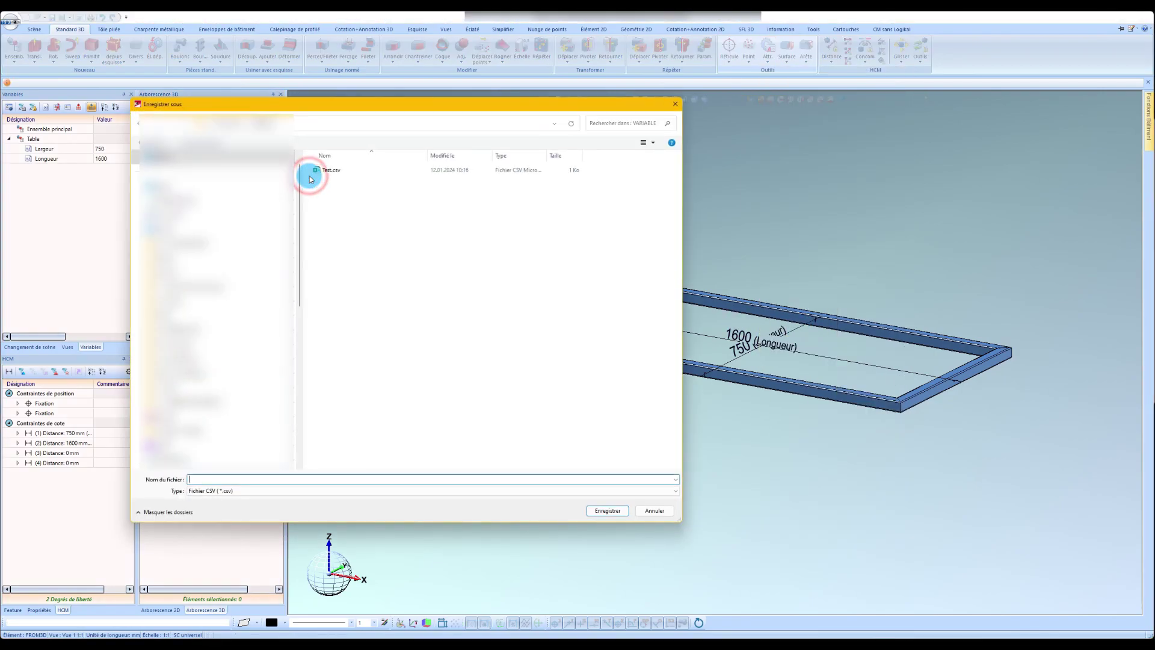
text(Table)
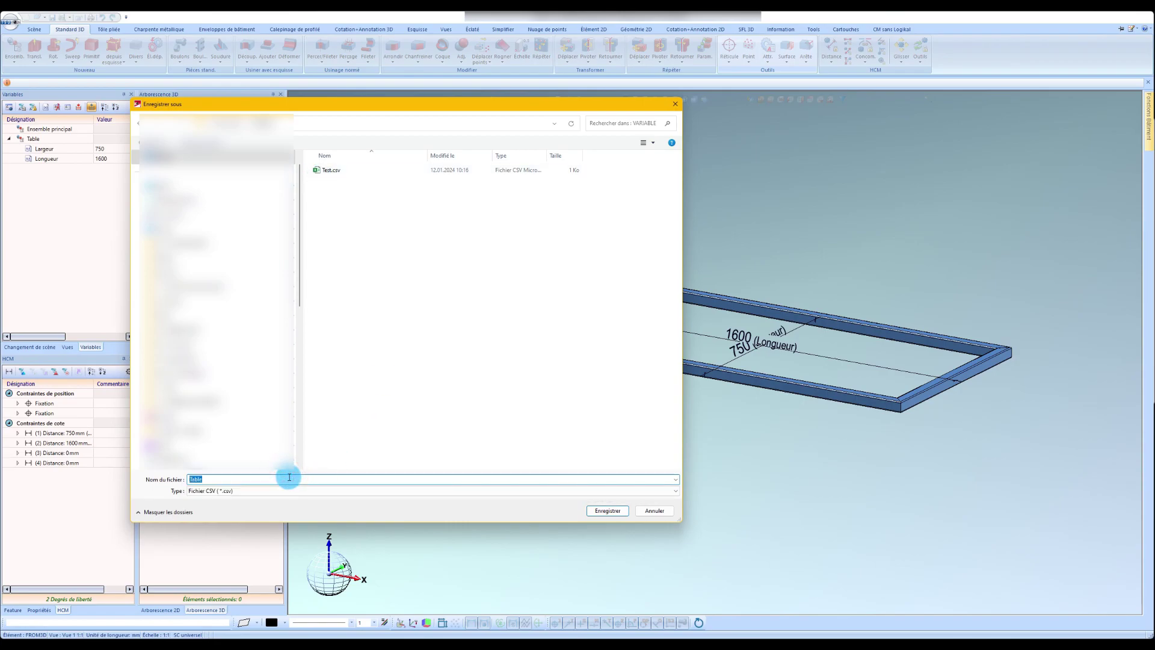
click(610, 511)
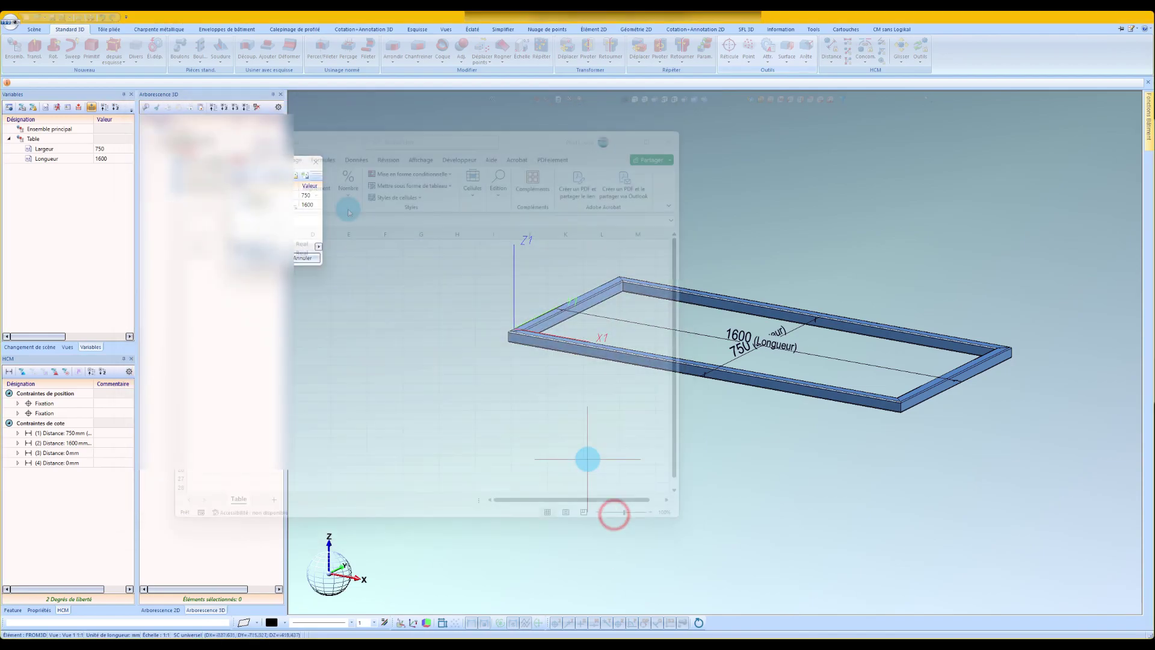
In Excel, set Largeur to 900 and Longueur to 2000 in the exported Table.csv, and minimise the workbook
drag(323, 143, 586, 156)
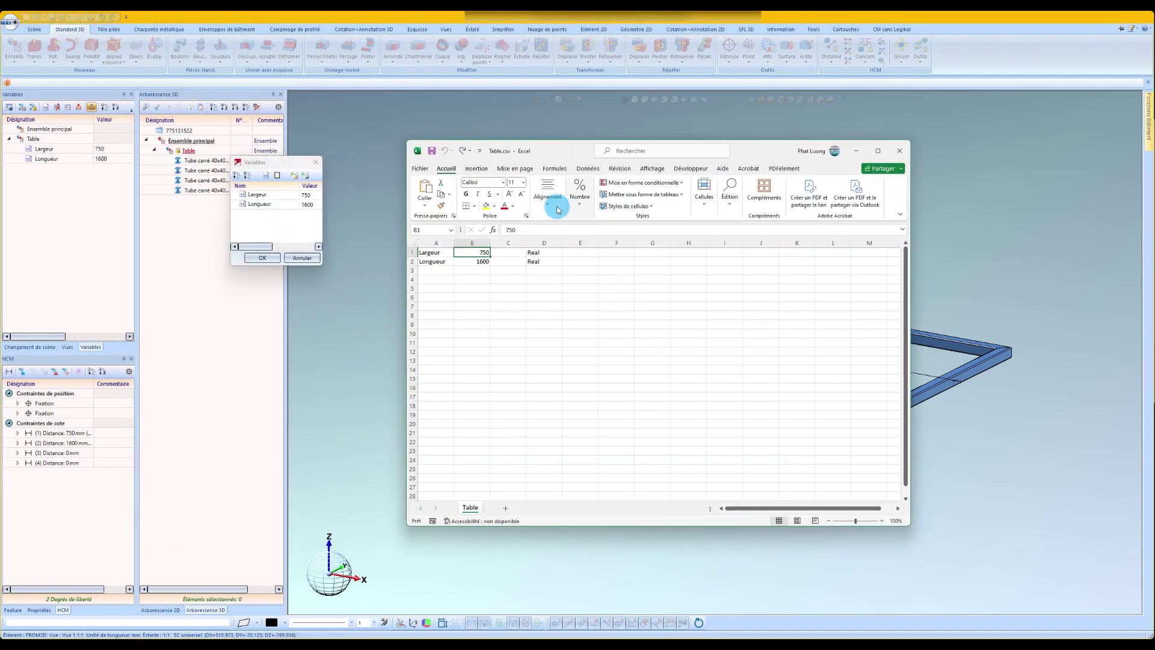
double_click(482, 254)
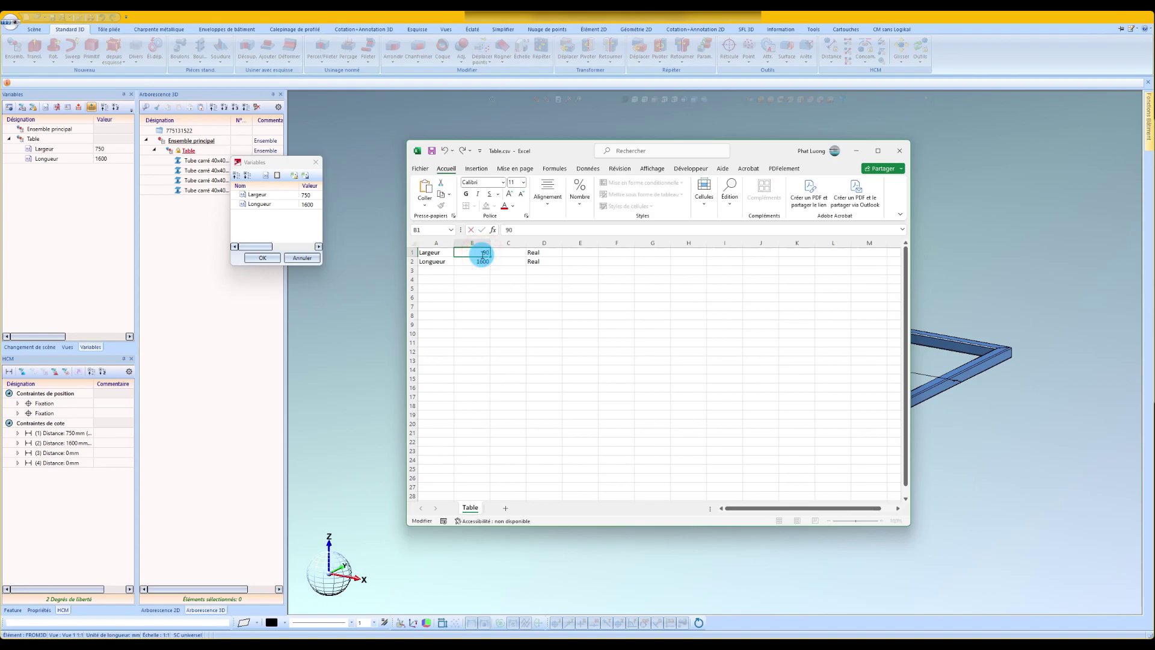
click(468, 263)
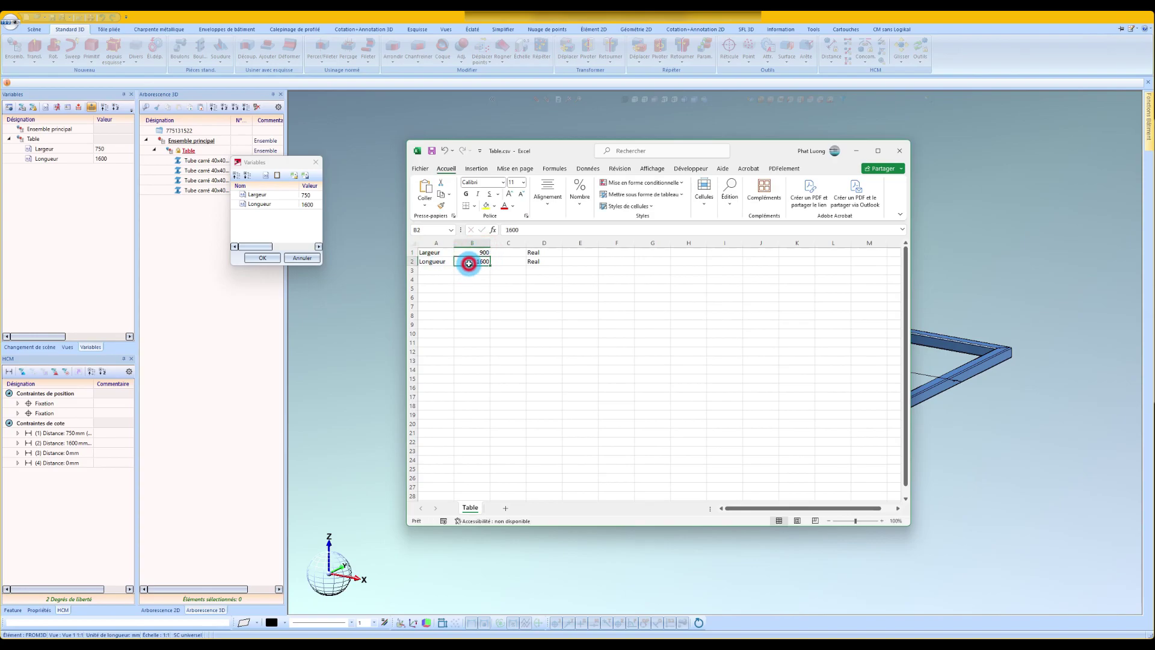
text(20)
click(472, 289)
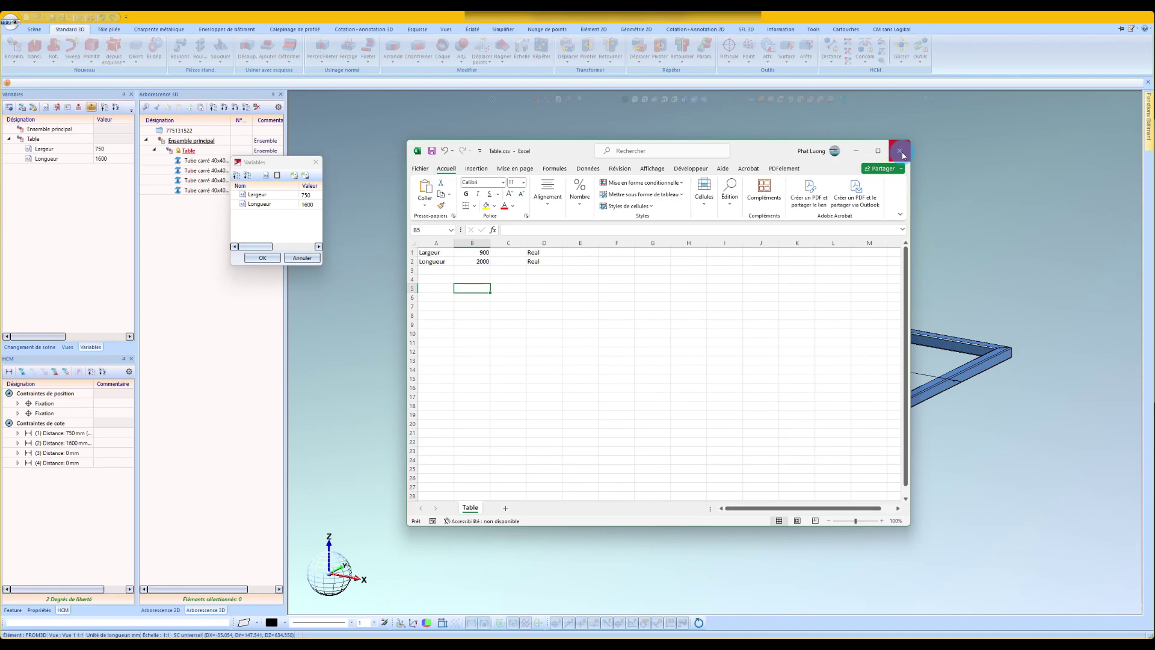
click(856, 155)
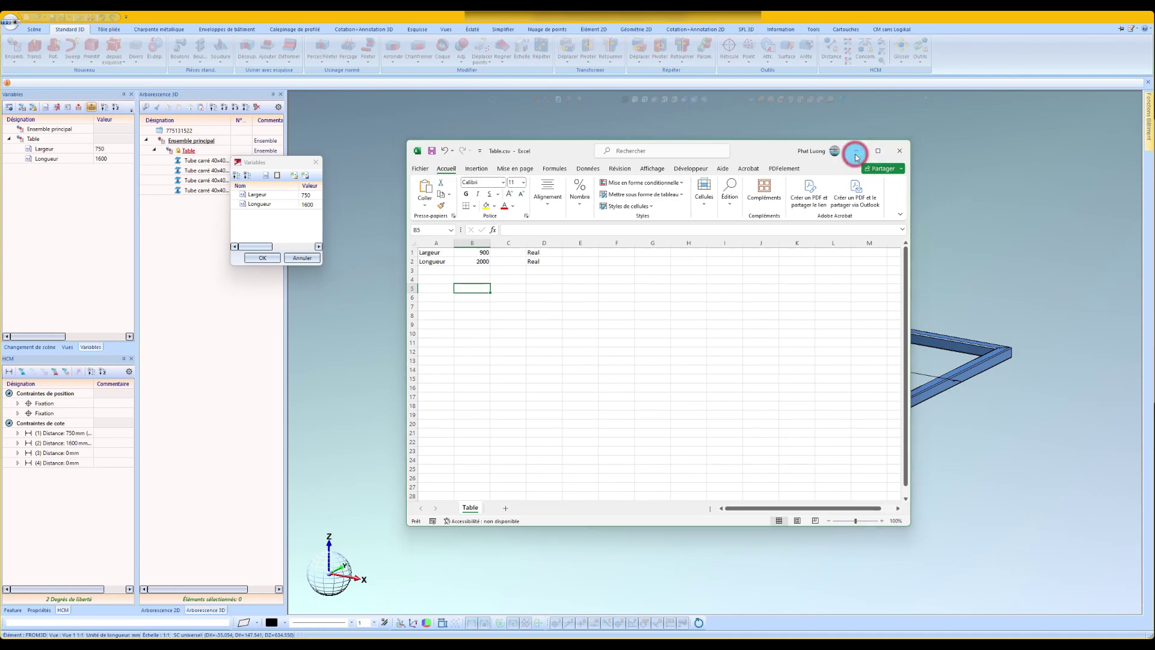
In HiCAD, import Table.csv into the Table assembly's variables, overwrite all variables of the same name, and apply them to the frame
click(297, 176)
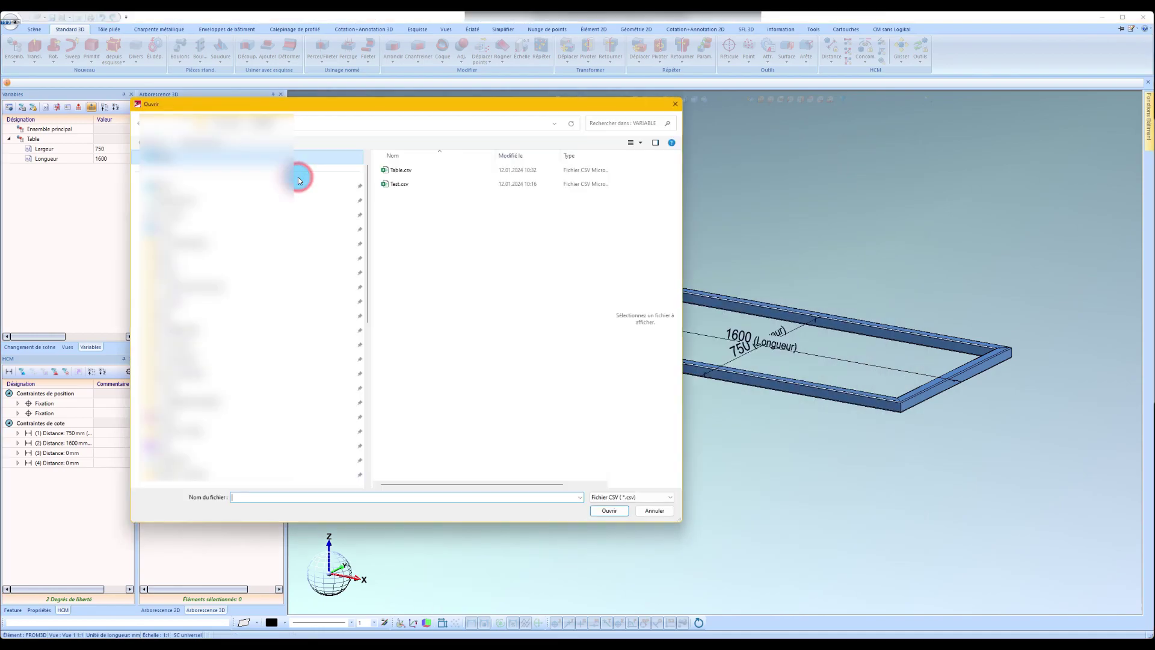
click(434, 172)
double_click(434, 173)
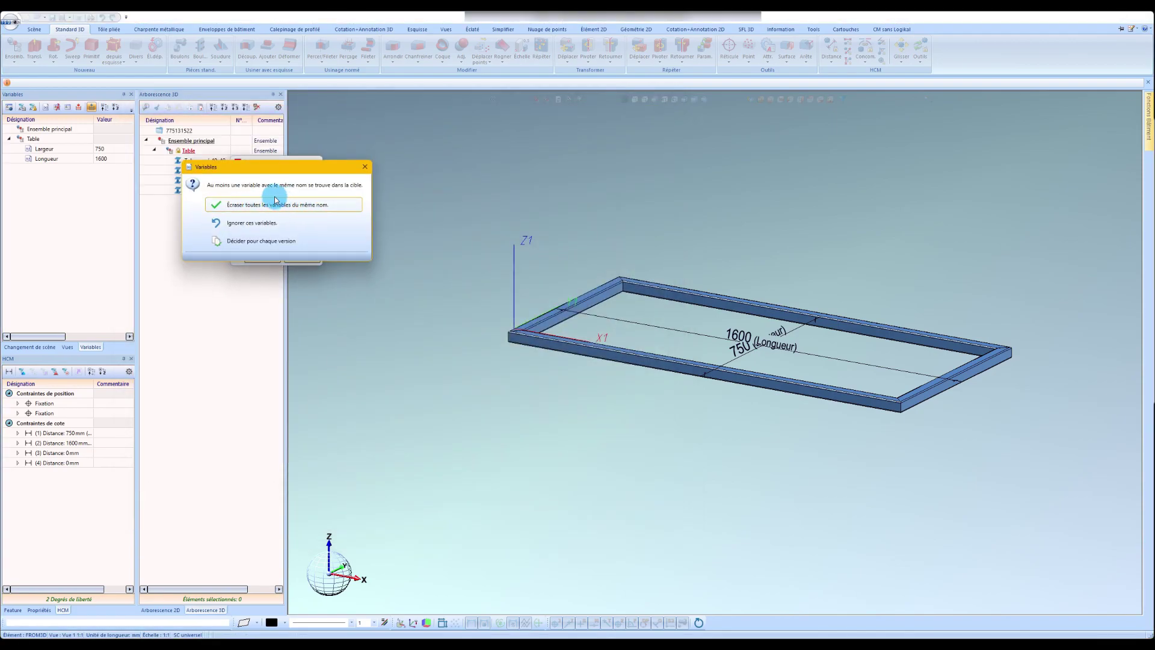
click(315, 205)
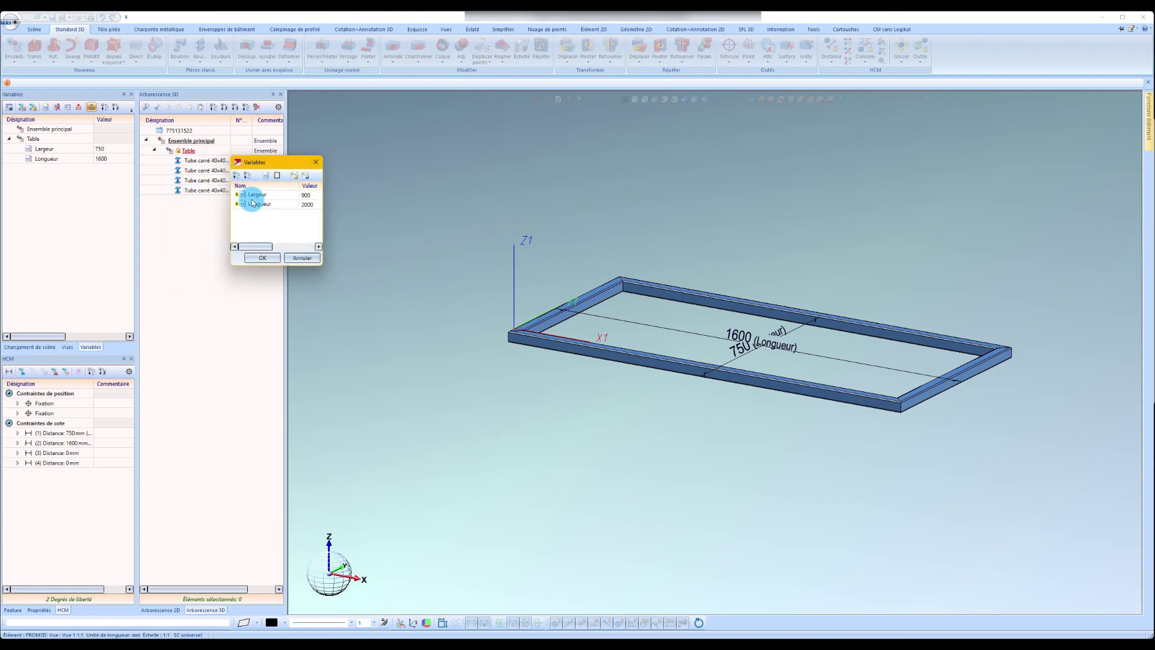
click(262, 258)
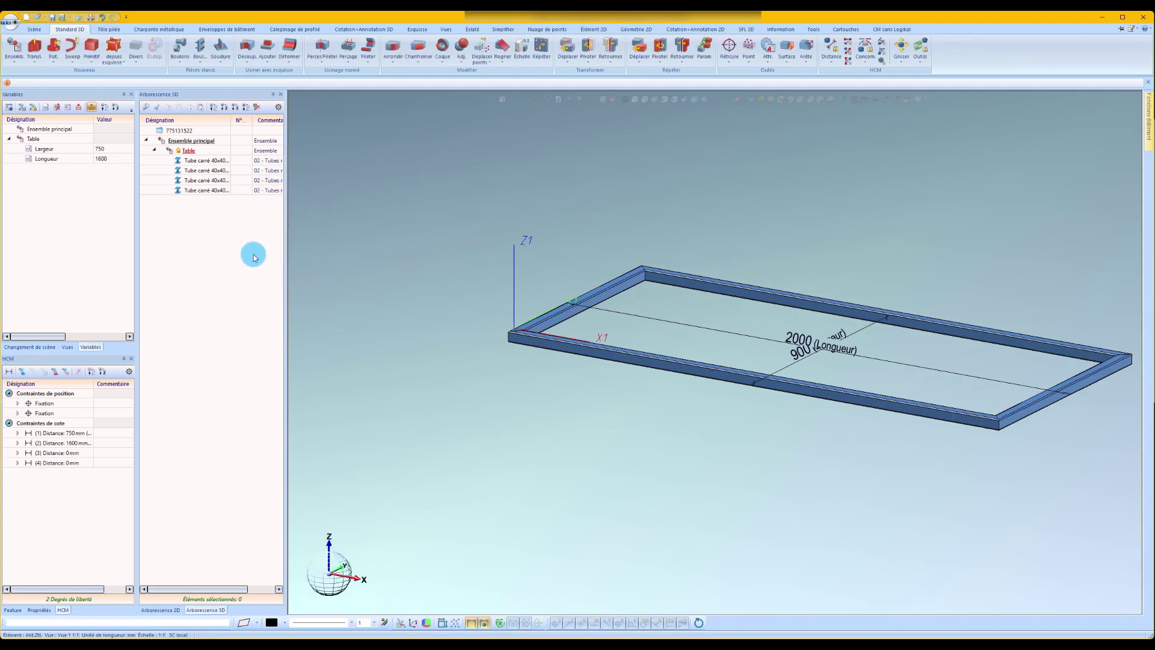
Define the working plane on the underside of the long frame tube at the frame's origin corner
scroll(799, 400, down, 2)
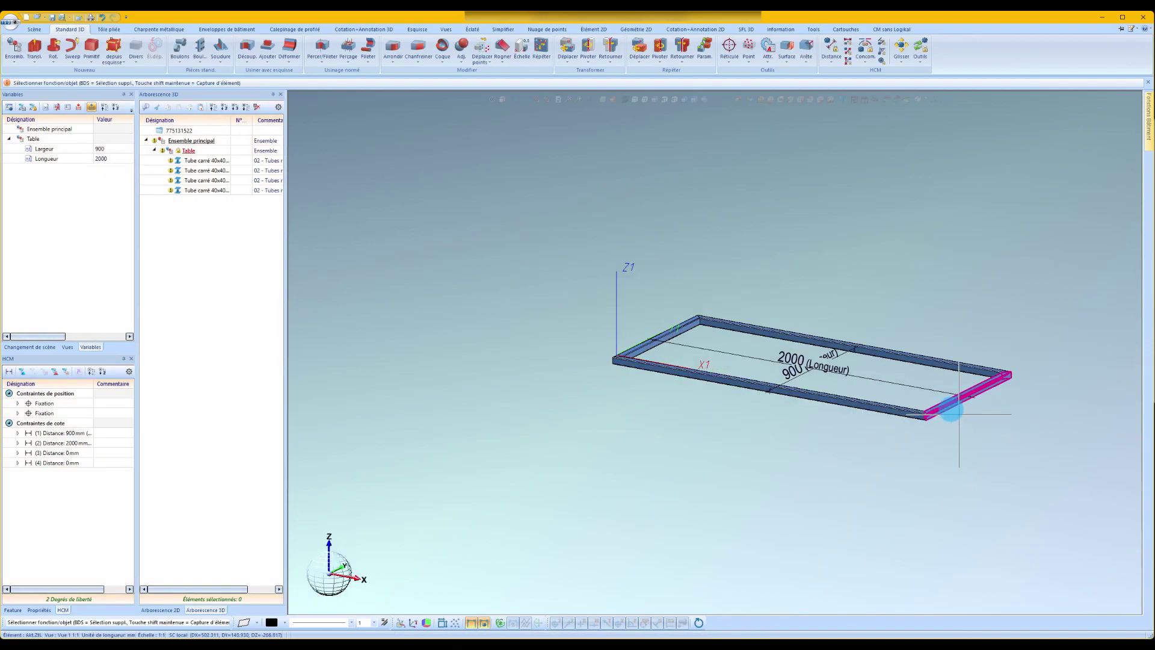
mouse_move(807, 395)
middle_down()
mouse_move(858, 392)
mouse_move(794, 390)
middle_up()
scroll(794, 389, up, 4)
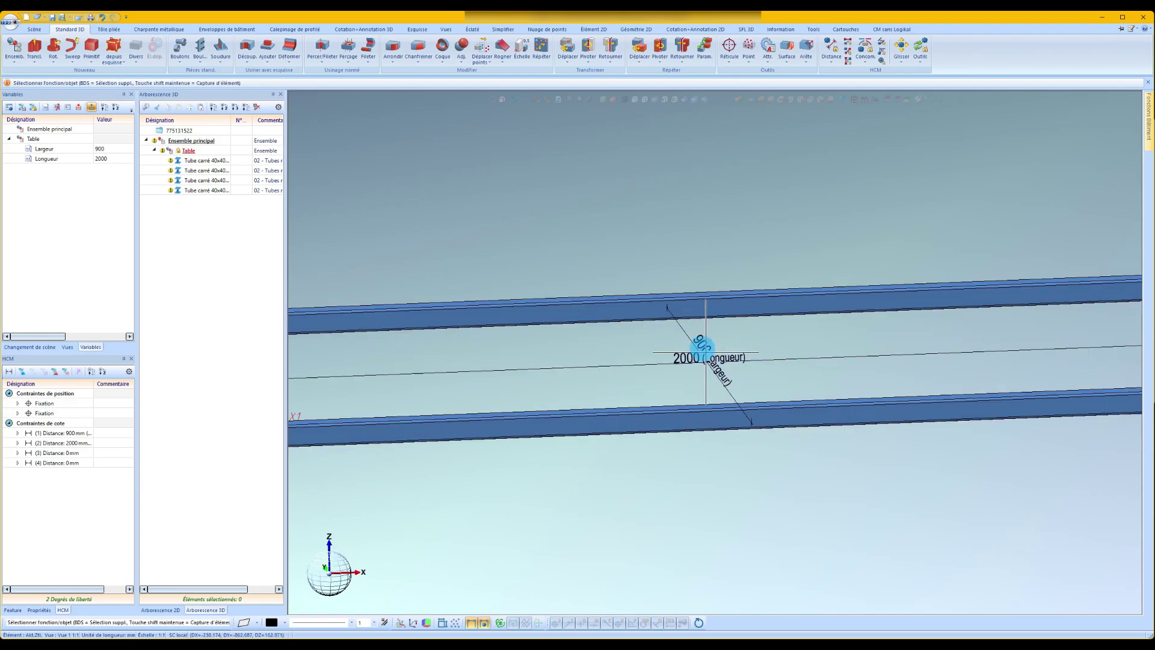
scroll(702, 337, down, 3)
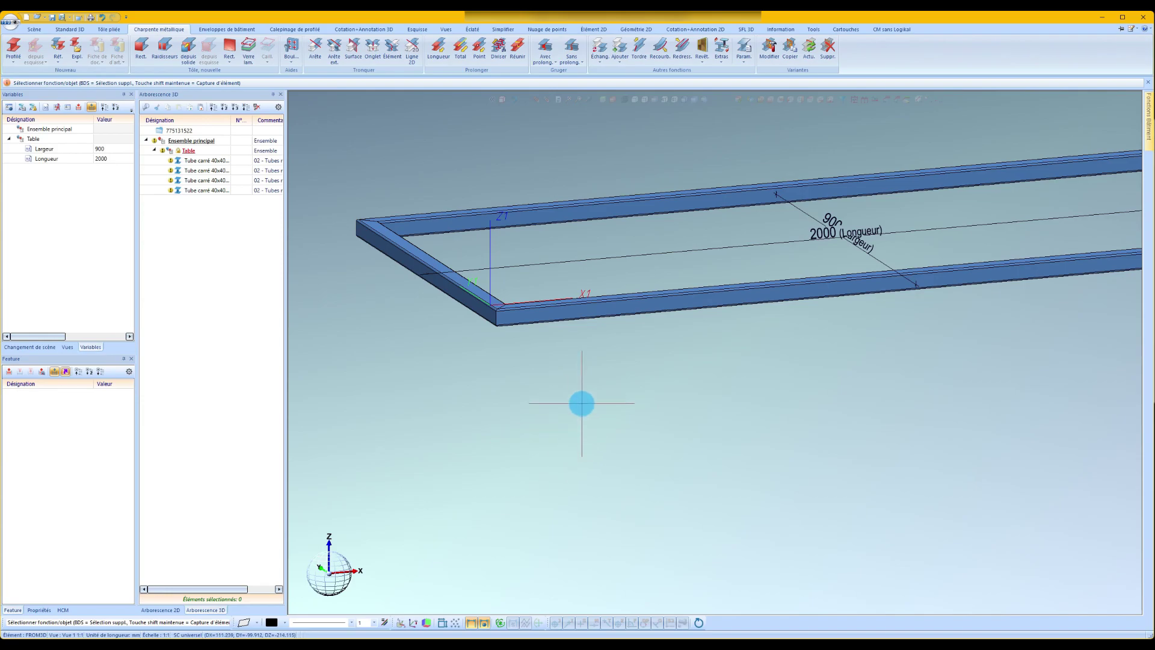
scroll(582, 403, down, 5)
middle_drag(630, 367, 633, 363)
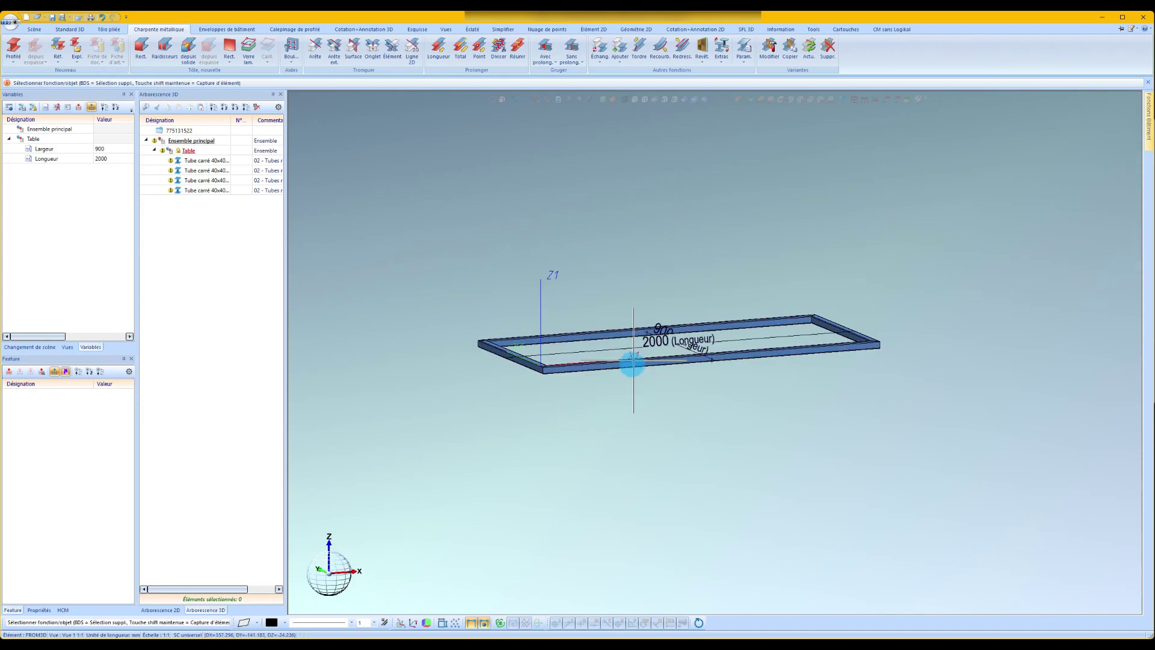
click(603, 99)
scroll(539, 428, up, 6)
mouse_move(566, 418)
middle_down()
mouse_move(567, 368)
mouse_move(565, 452)
mouse_move(583, 431)
middle_up()
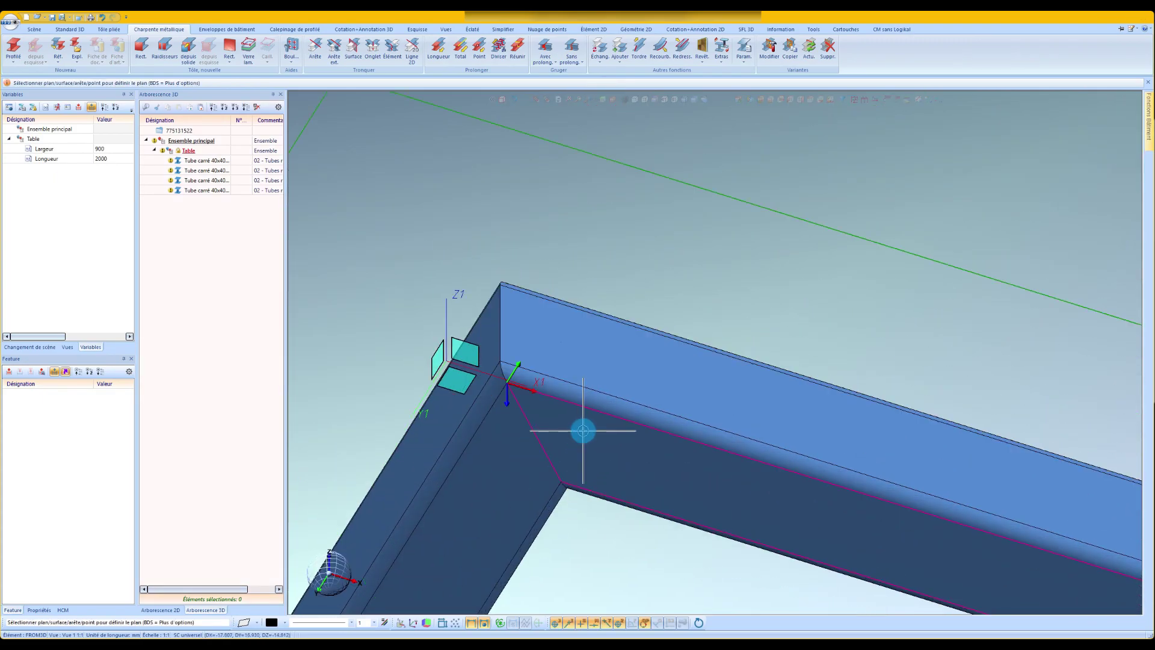
click(583, 431)
scroll(581, 410, down, 5)
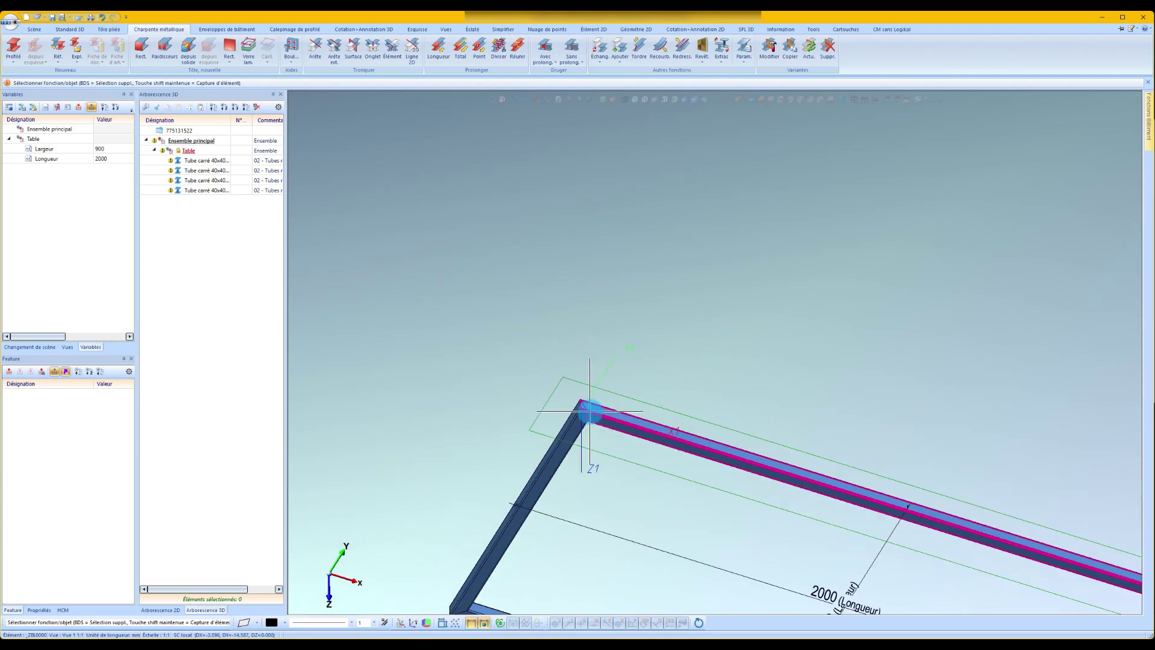
click(524, 382)
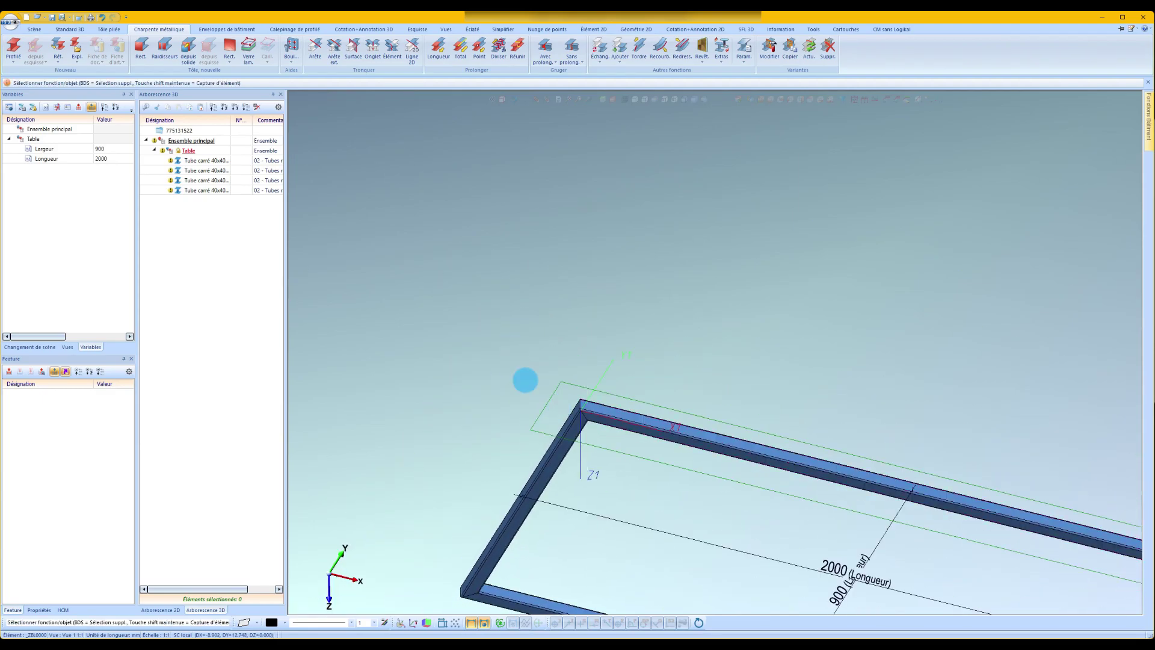
Insert a 400 mm long Tube carré 40x40x2 leg under the frame's origin corner and move it into the Table assembly
click(14, 48)
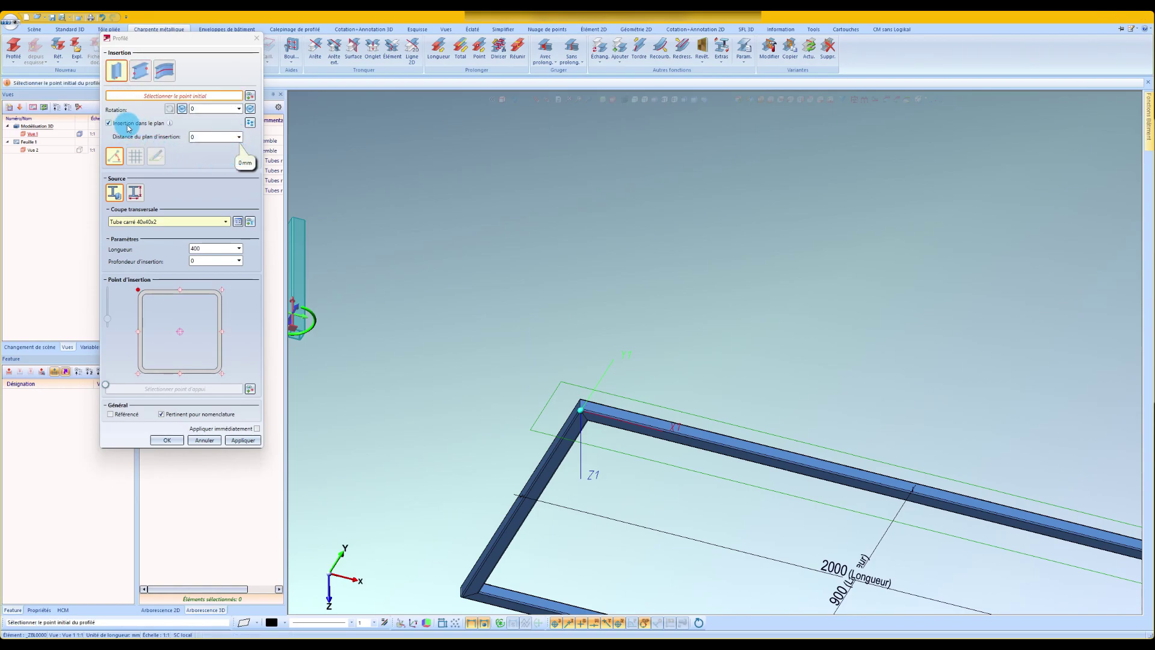
scroll(542, 415, up, 3)
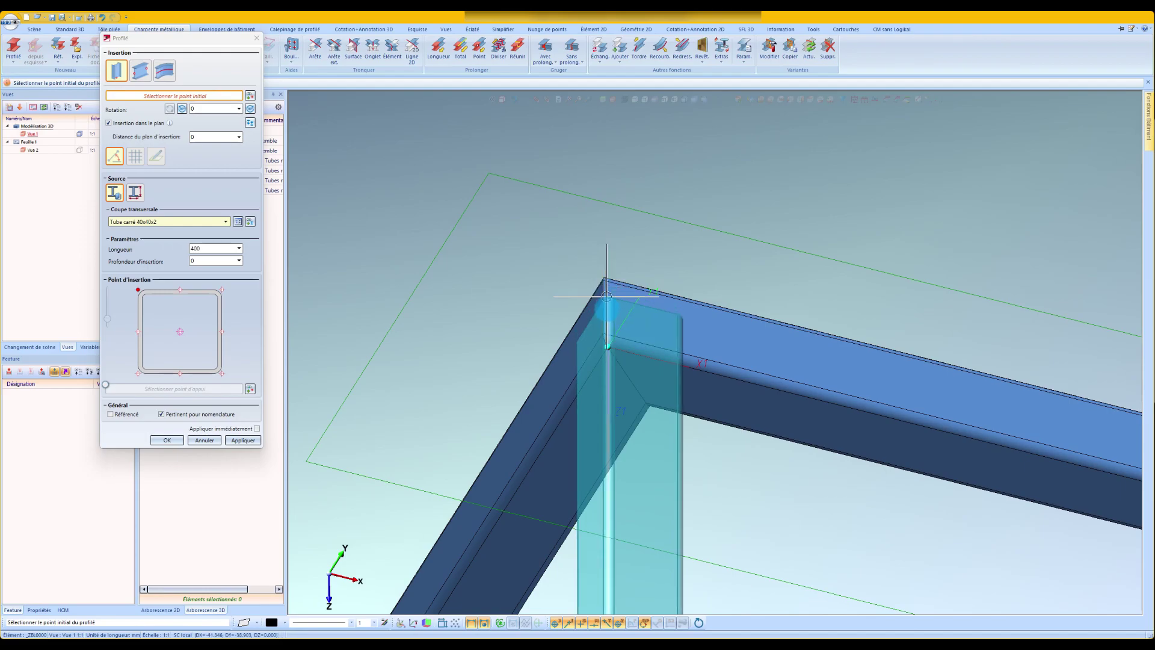
click(605, 334)
scroll(716, 331, down, 3)
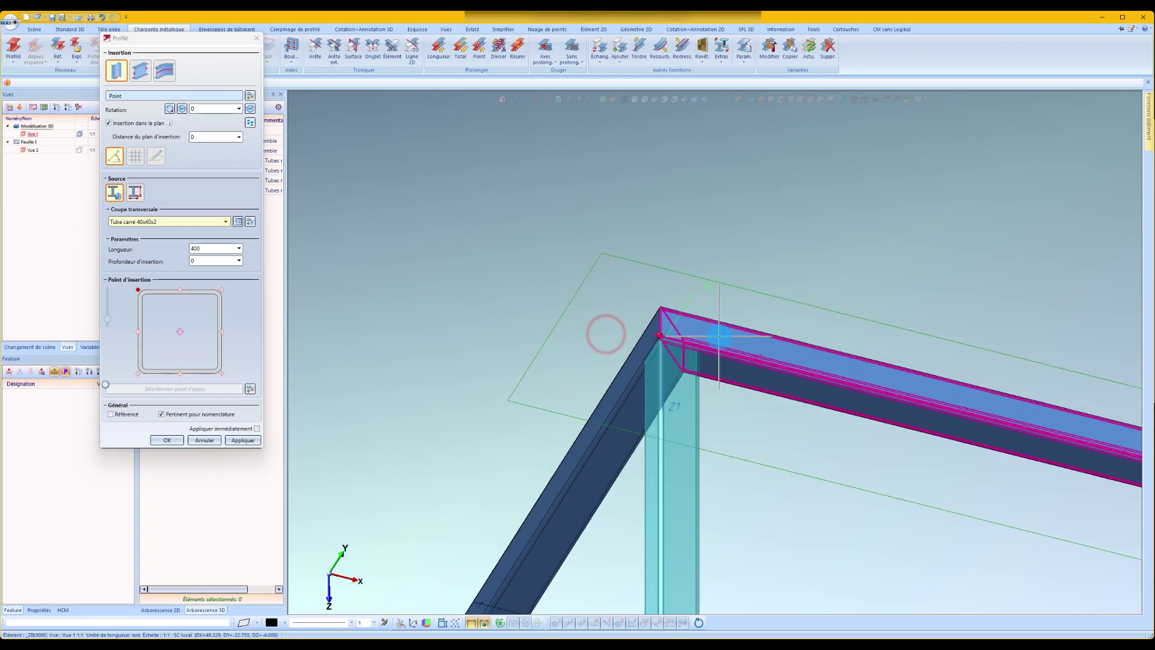
click(243, 440)
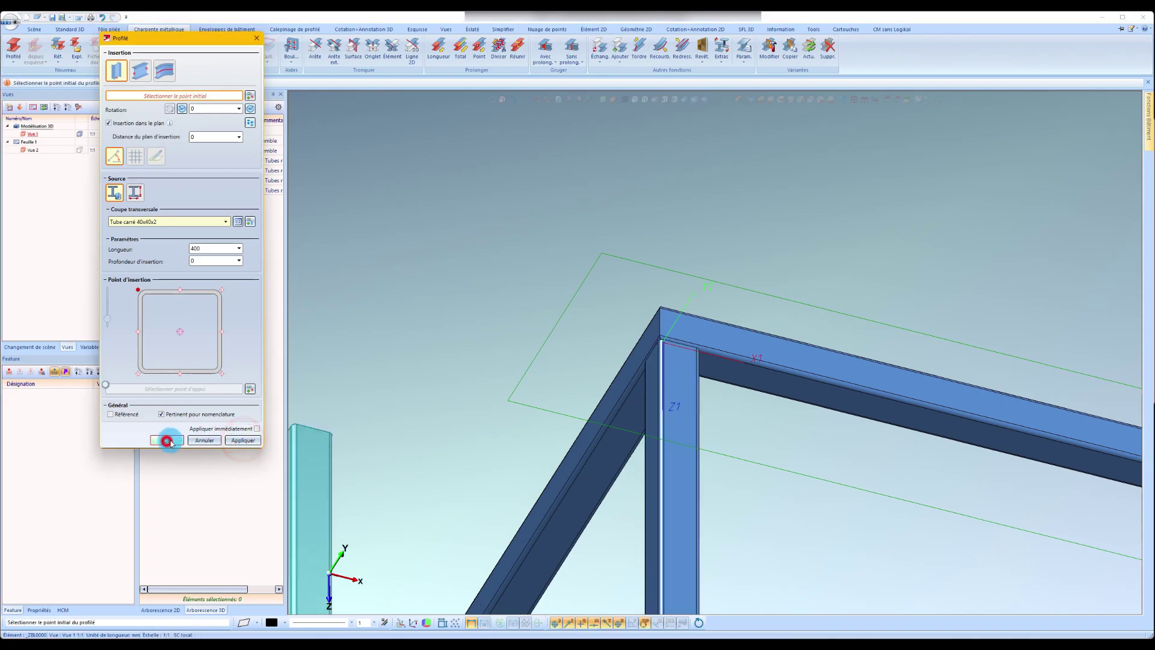
click(167, 440)
scroll(696, 381, down, 3)
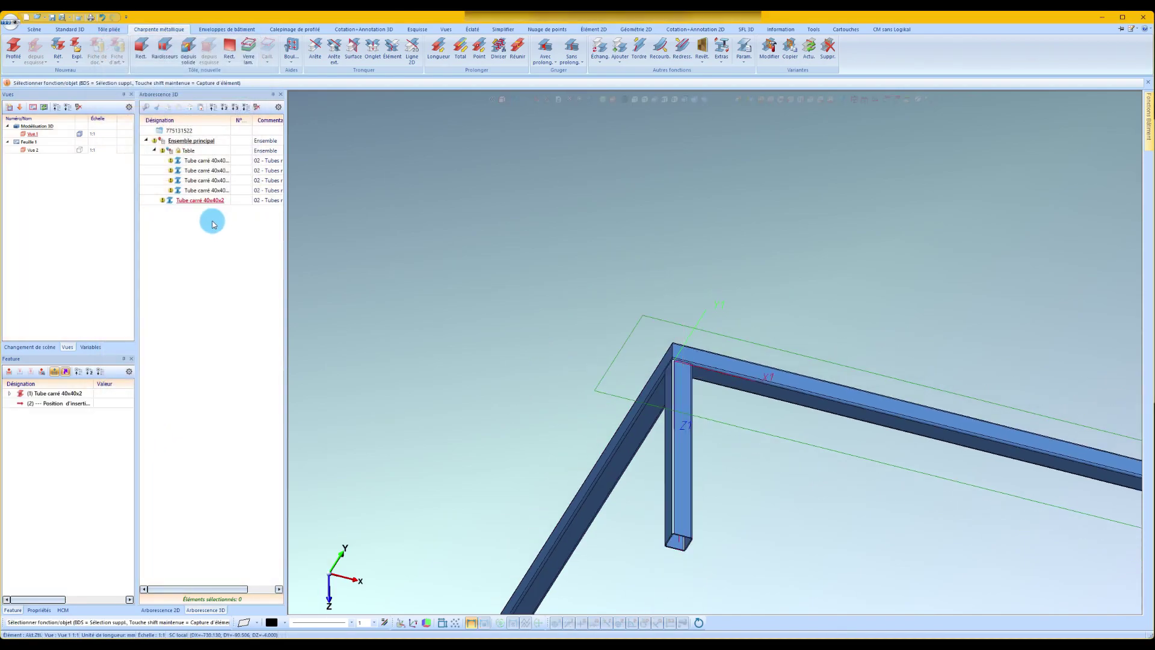
drag(203, 206, 211, 152)
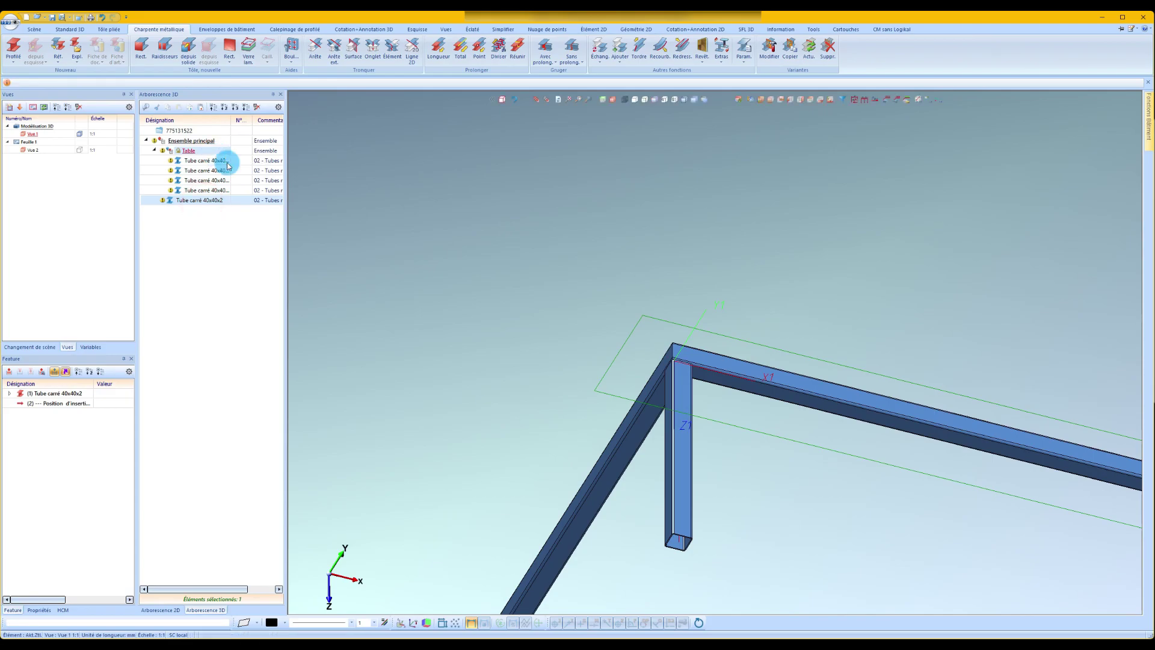
Drive the leg's Longueur with the formula Hauteur-40 and set the new variable Hauteur to 700
scroll(746, 415, down, 3)
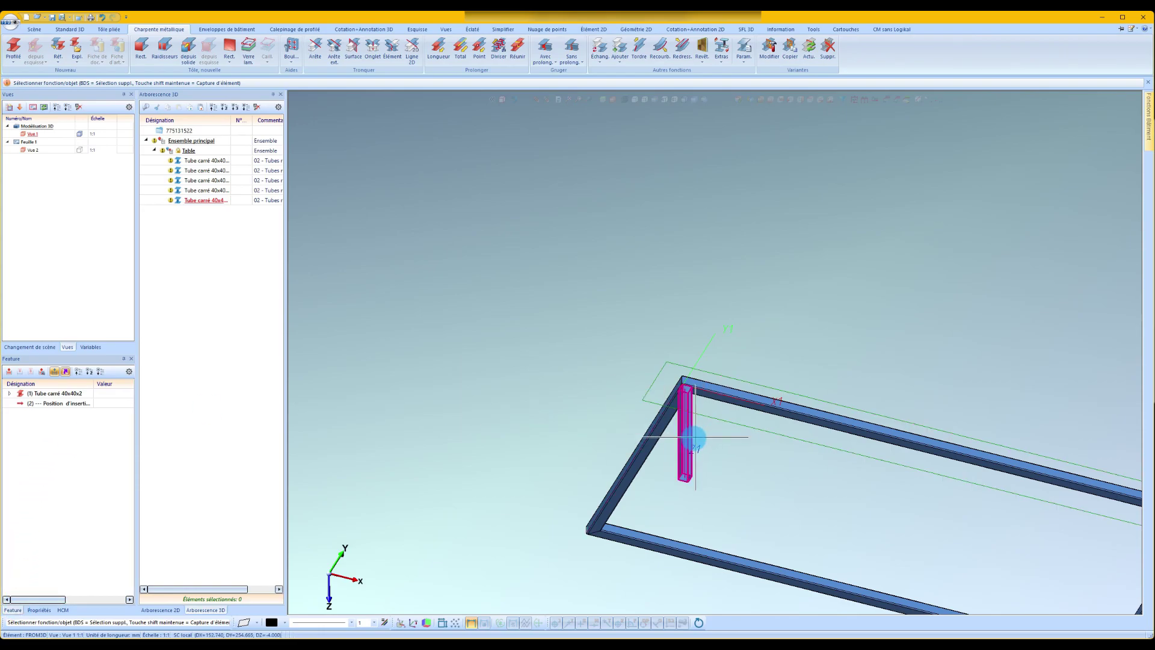
click(9, 394)
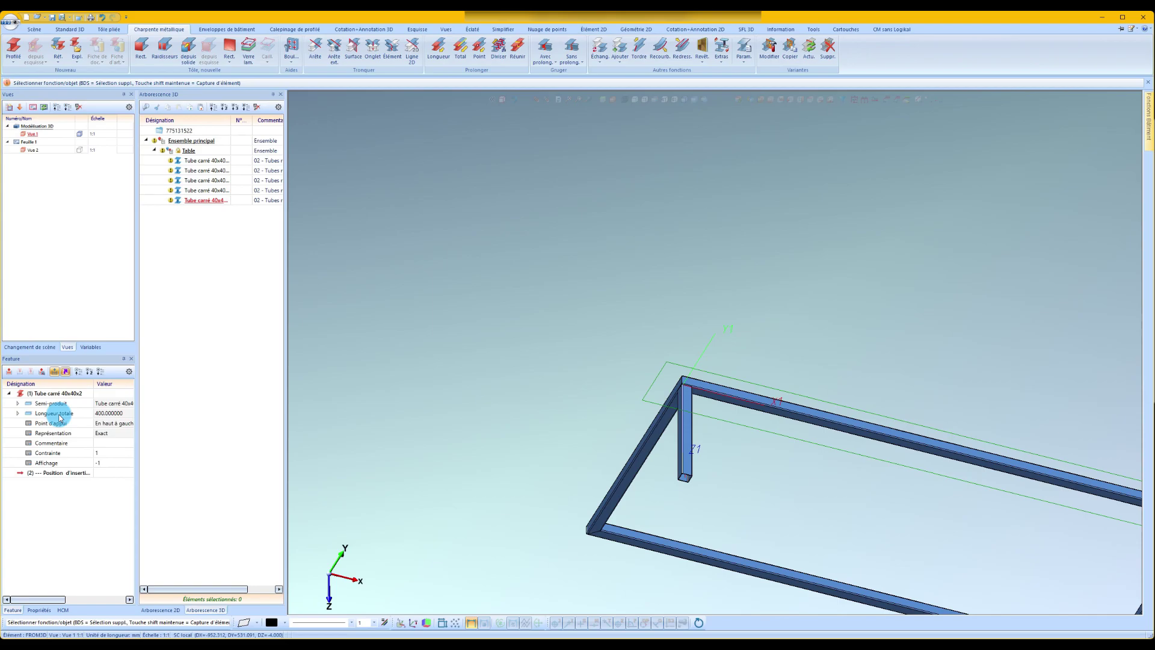
double_click(38, 412)
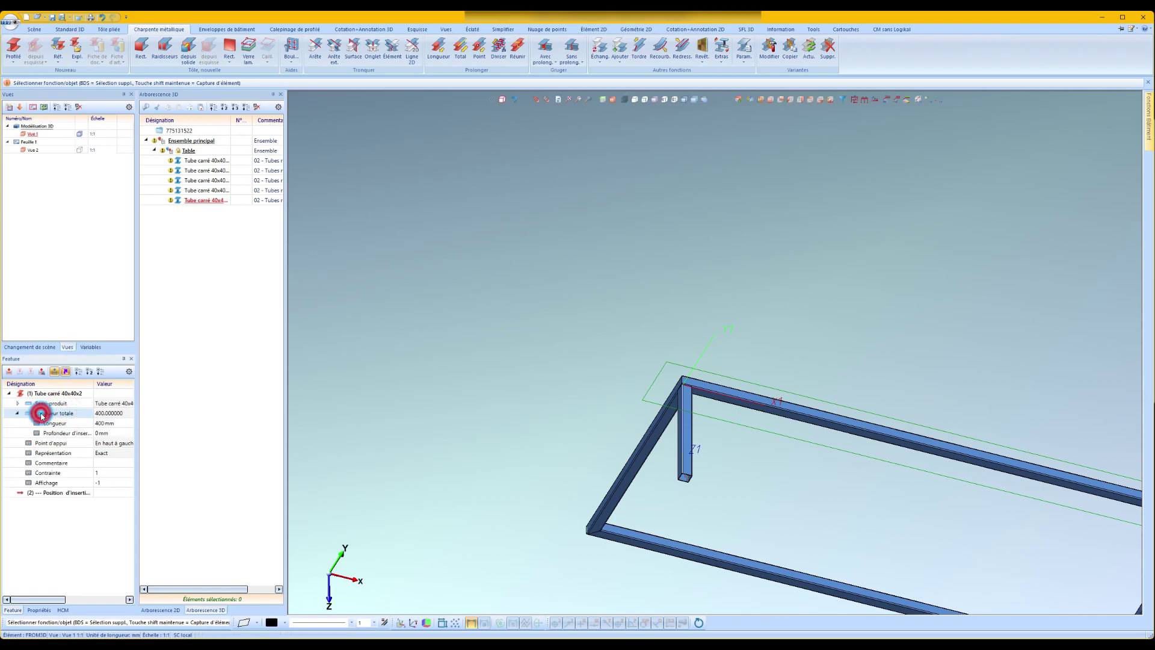
double_click(60, 424)
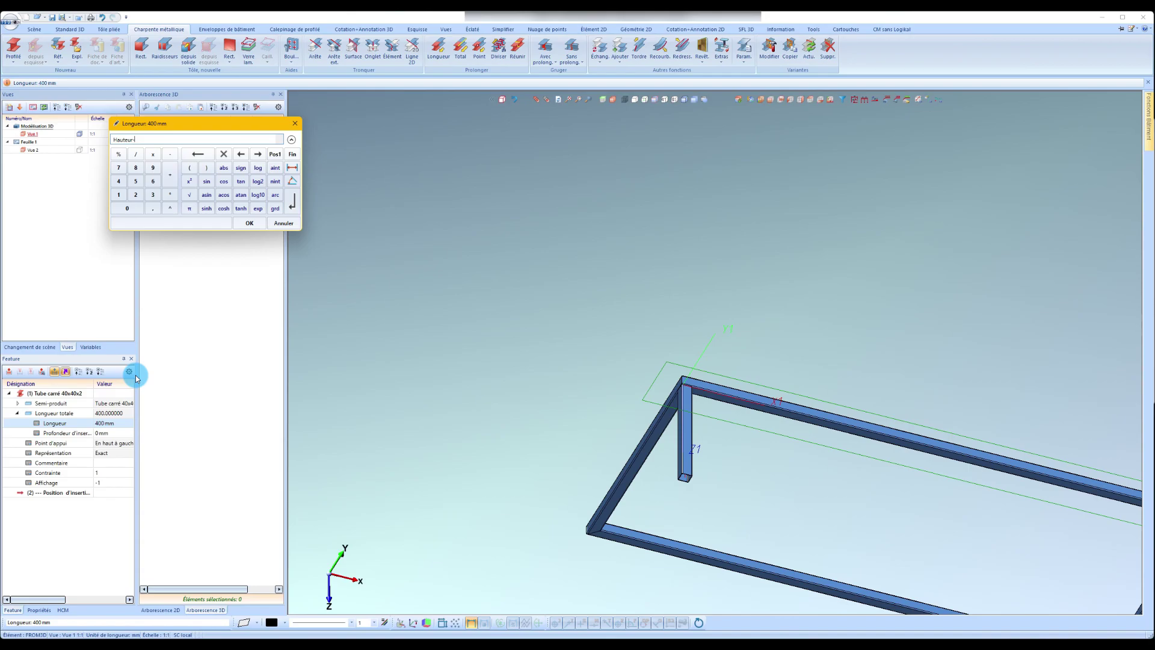
click(244, 223)
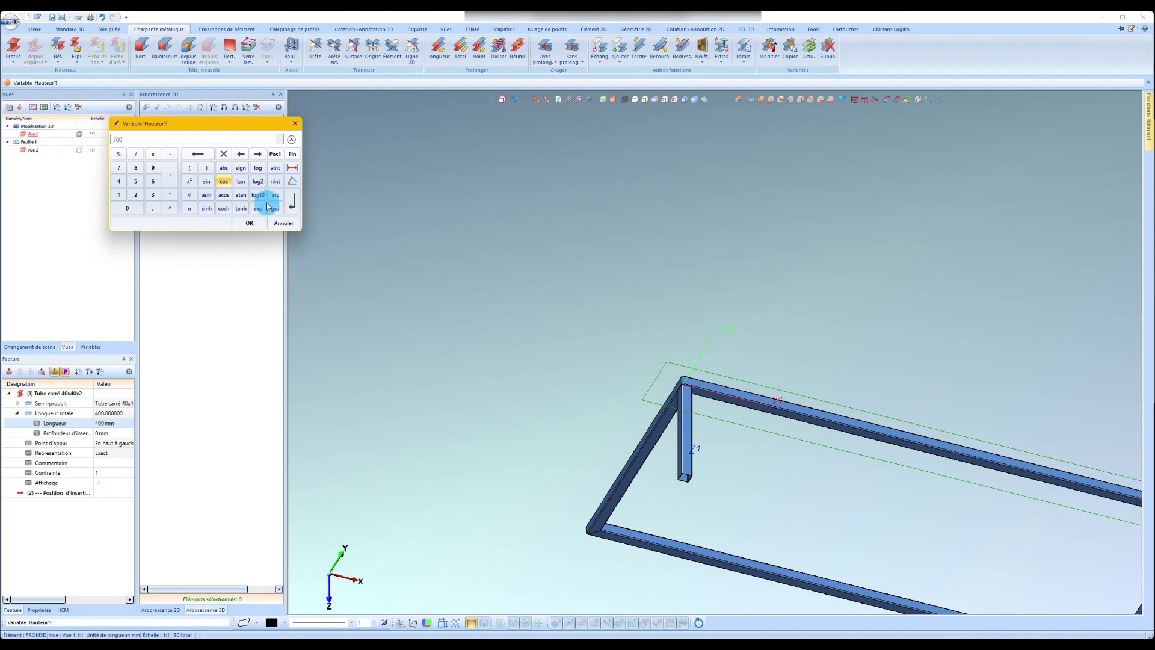
click(250, 224)
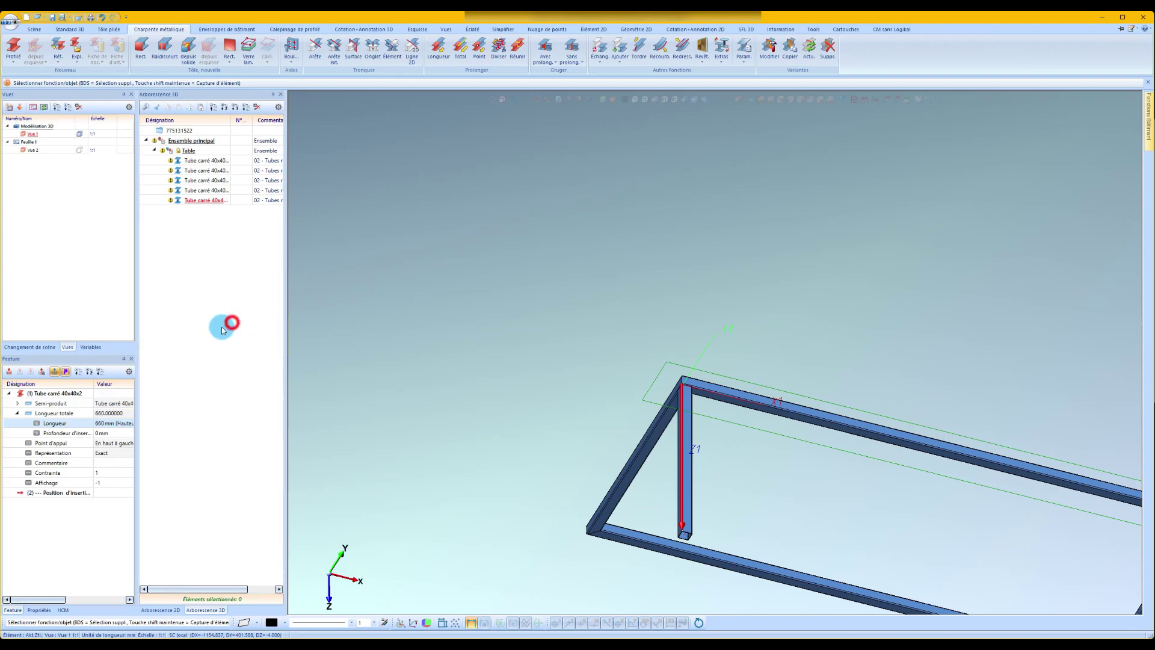
Move the Hauteur variable from the leg tube into the Table assembly's variables
click(98, 349)
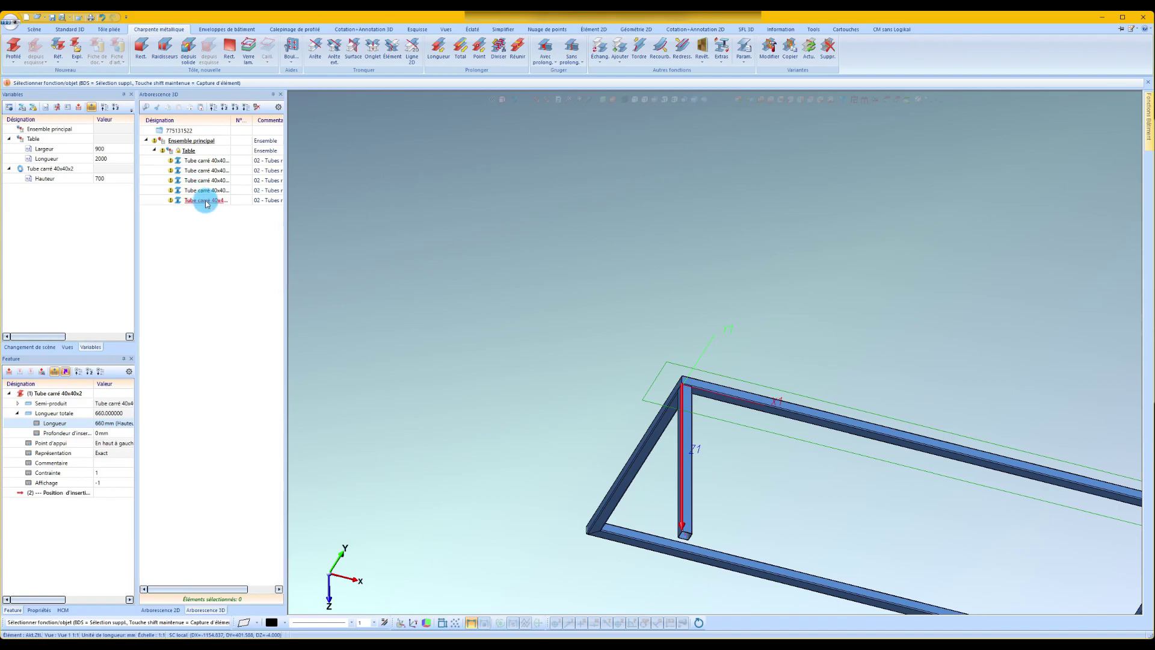
click(53, 178)
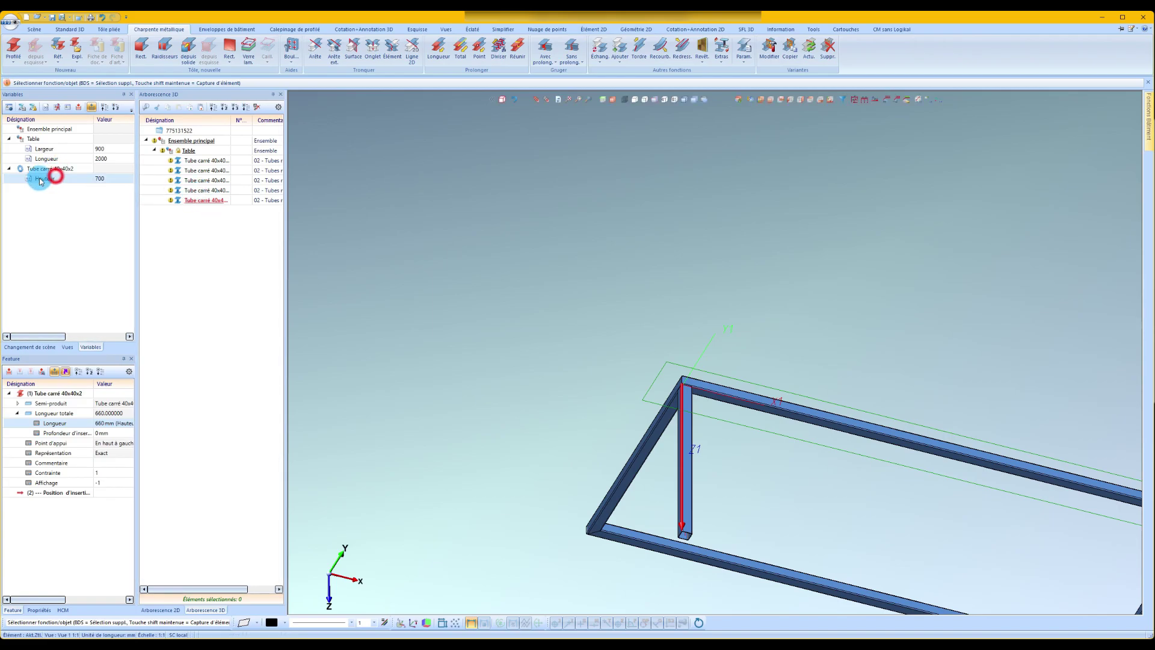
click(50, 180)
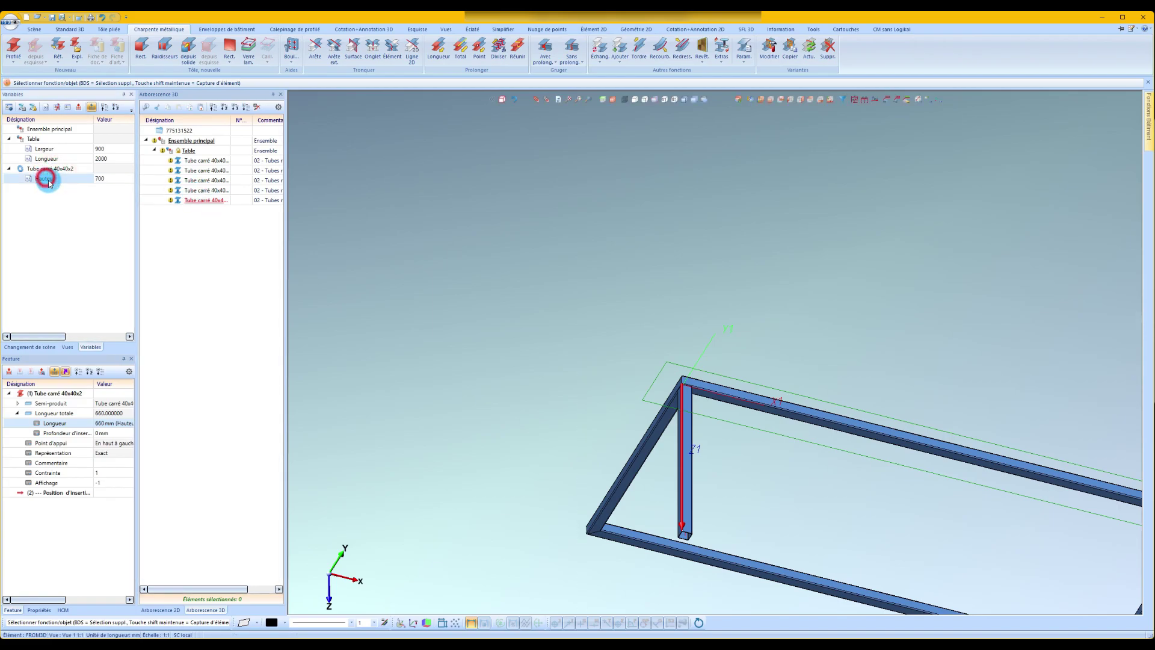
drag(44, 183, 55, 144)
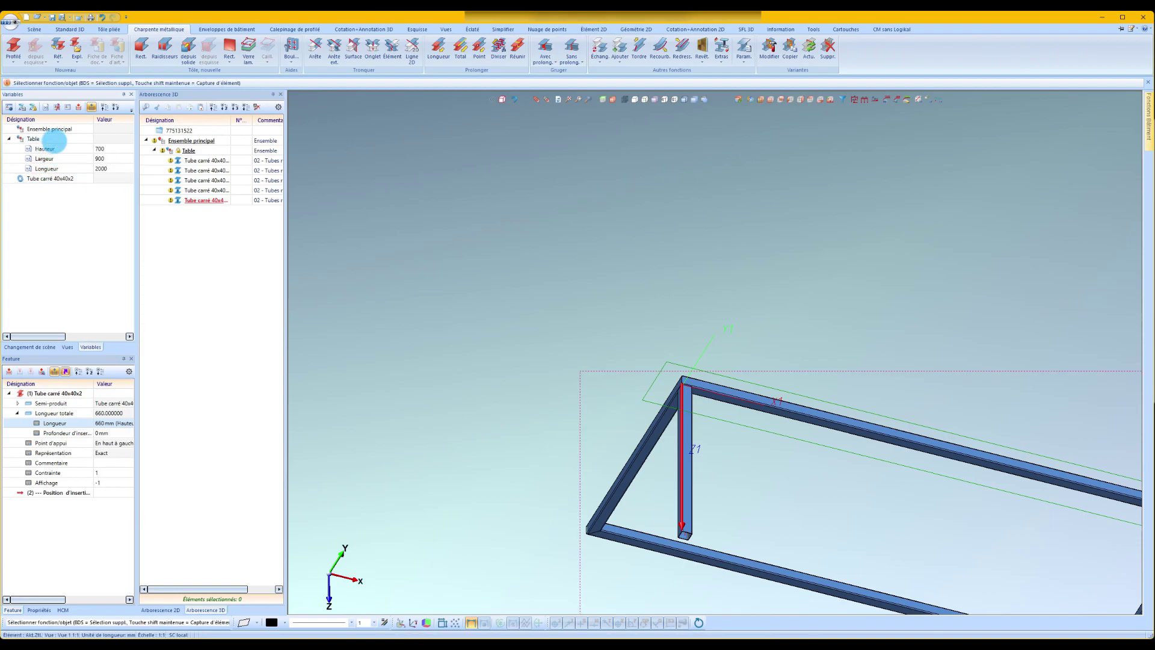
In the Table assembly, add a Distance constraint equal to Hauteur between the leg's bottom end face and the long frame tube's top face
scroll(748, 454, up, 3)
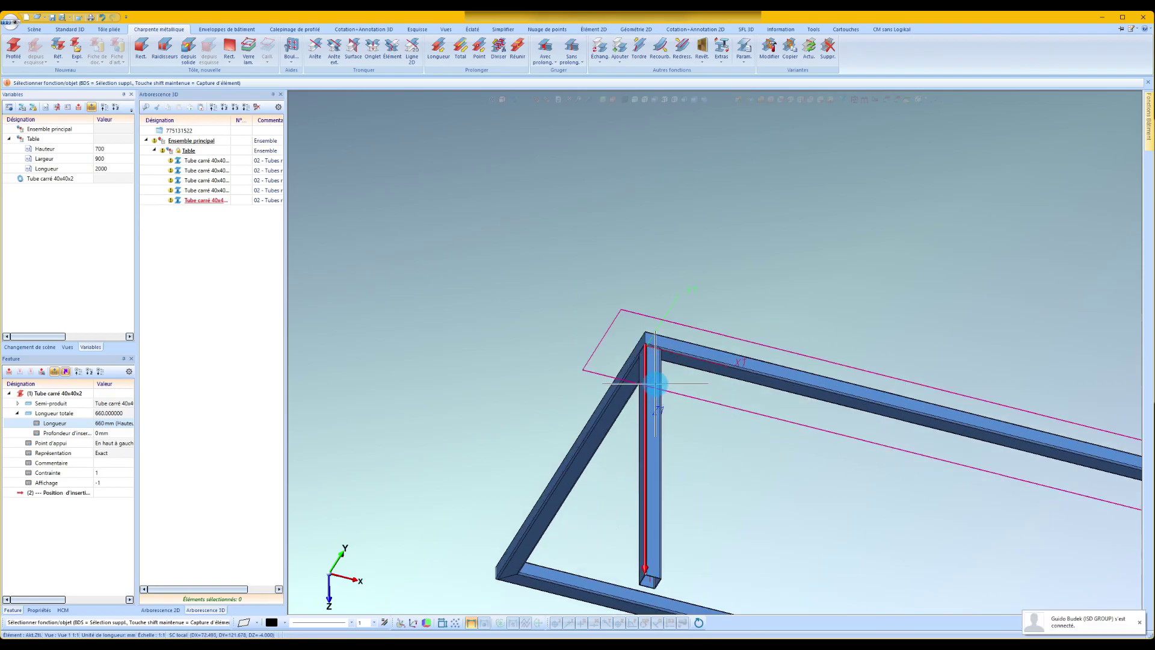
click(34, 30)
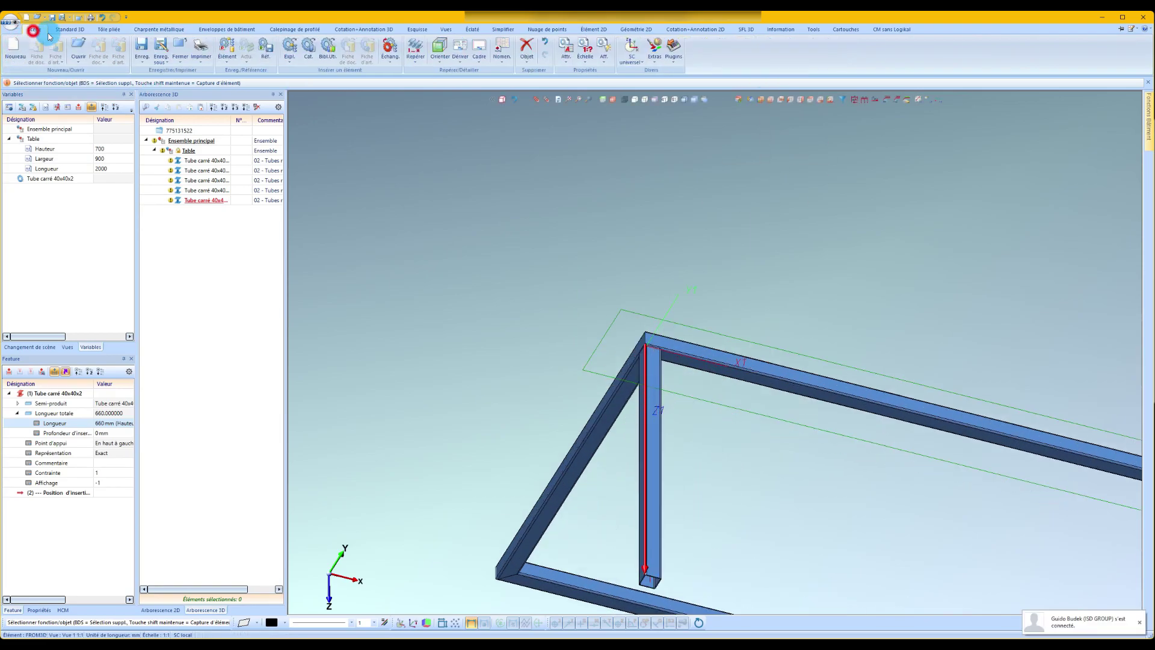
click(86, 30)
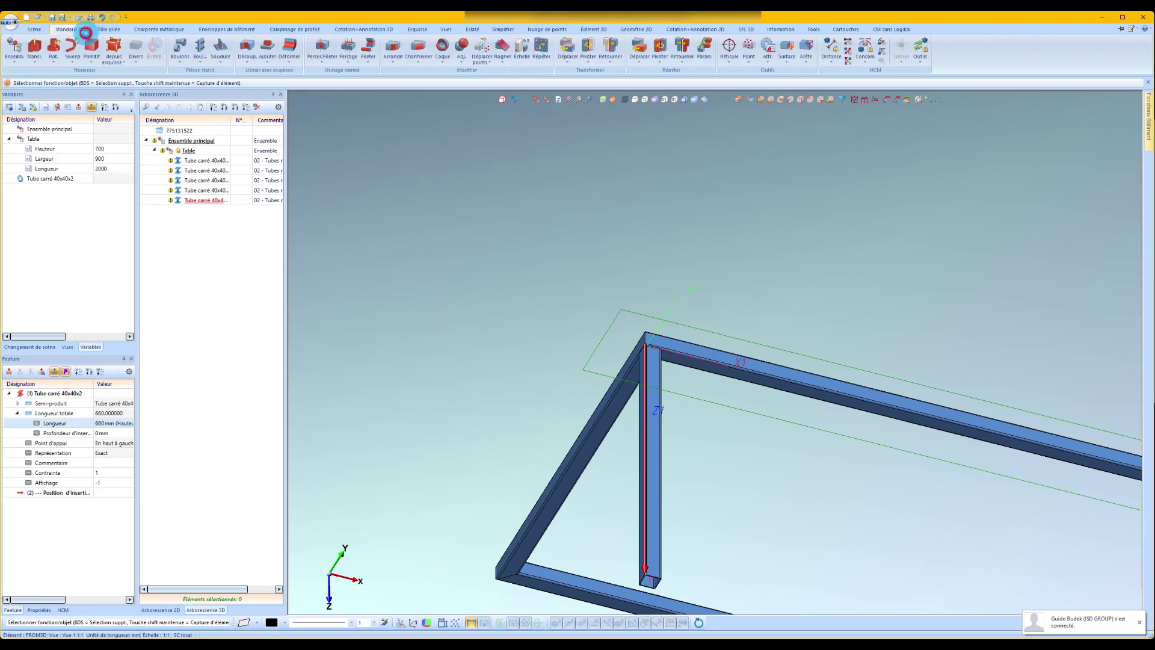
click(189, 152)
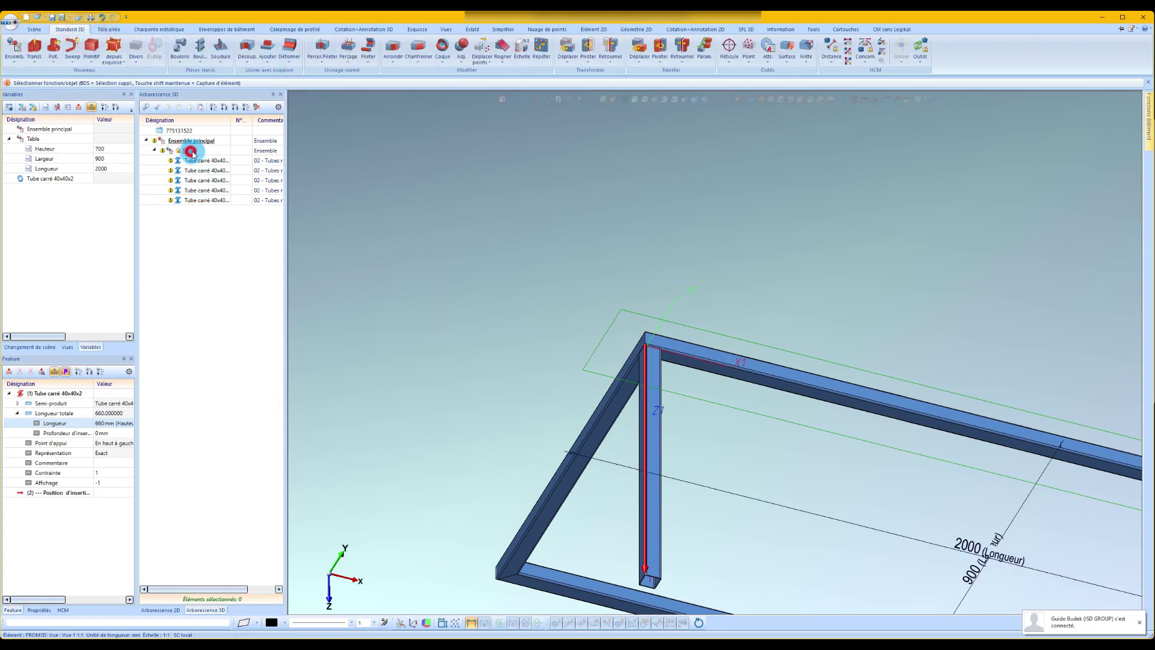
click(832, 45)
scroll(680, 402, up, 10)
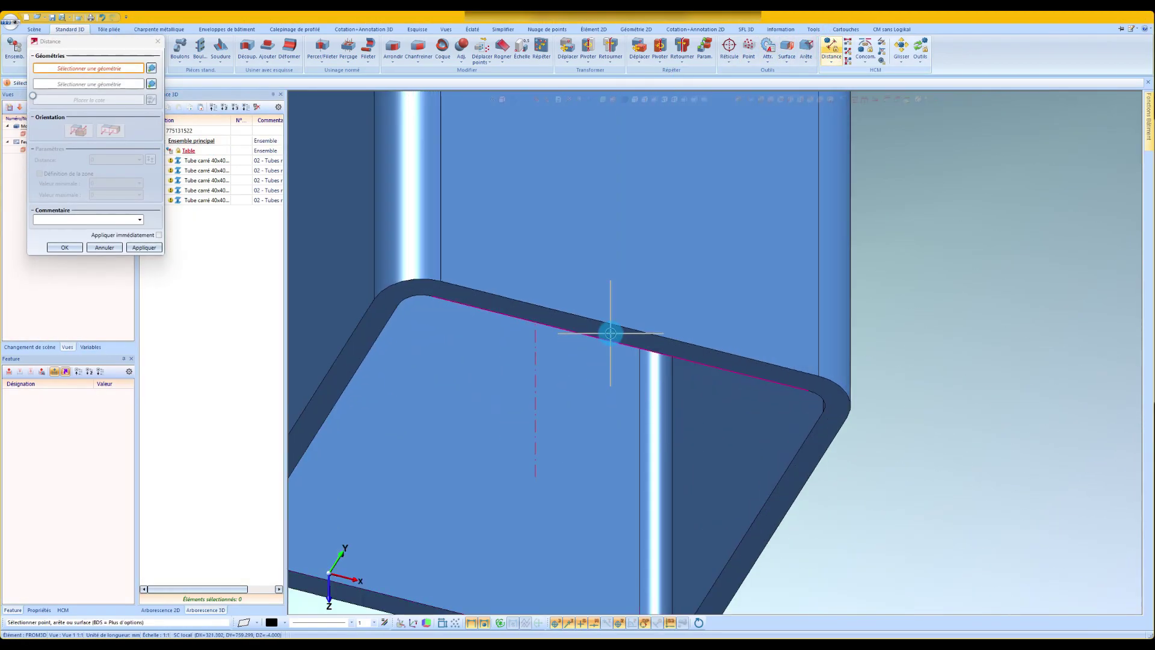
scroll(610, 333, up, 1)
click(610, 331)
scroll(728, 403, down, 5)
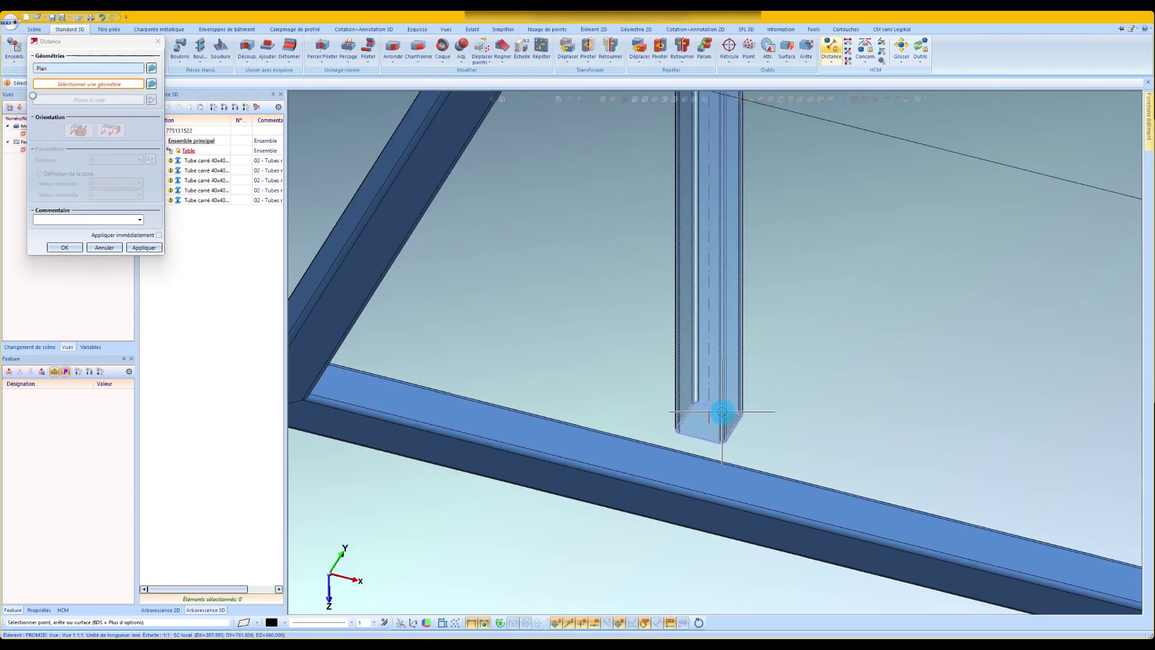
scroll(722, 411, down, 5)
scroll(745, 228, up, 5)
middle_drag(743, 227, 705, 291)
scroll(724, 194, up, 4)
click(724, 176)
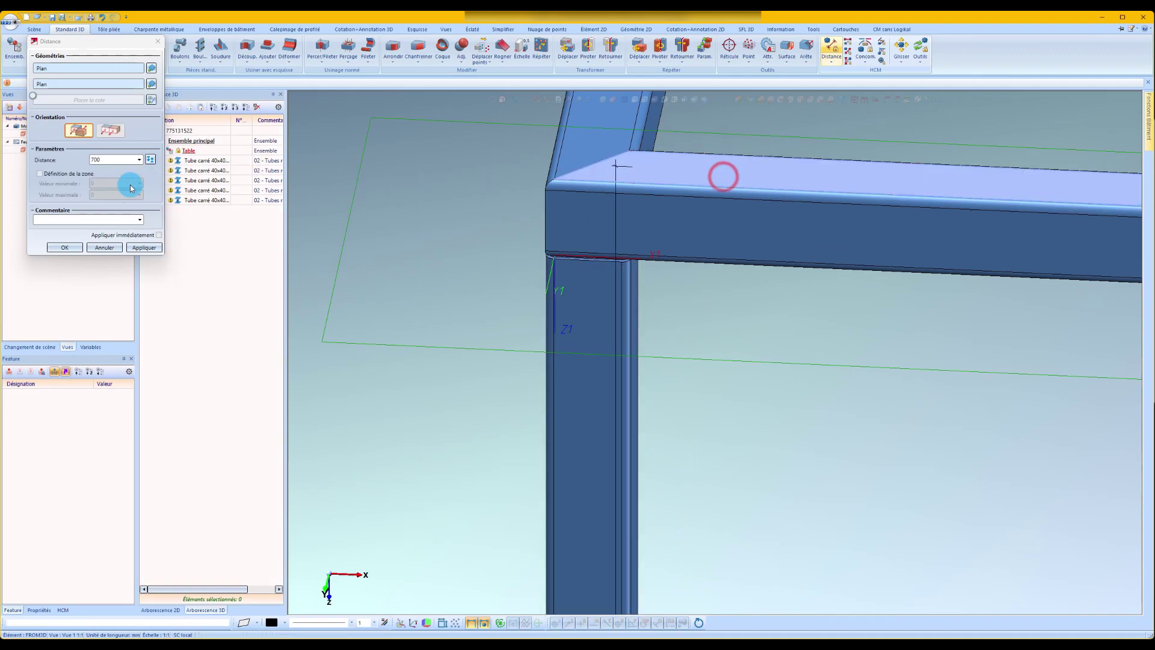
click(113, 161)
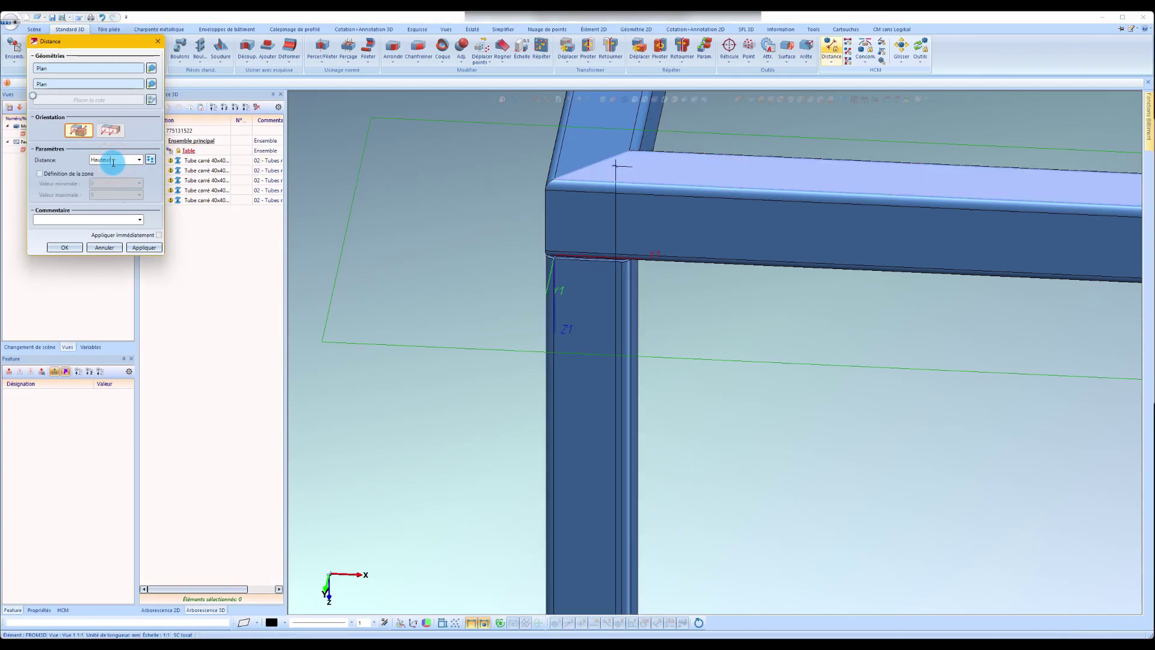
click(145, 247)
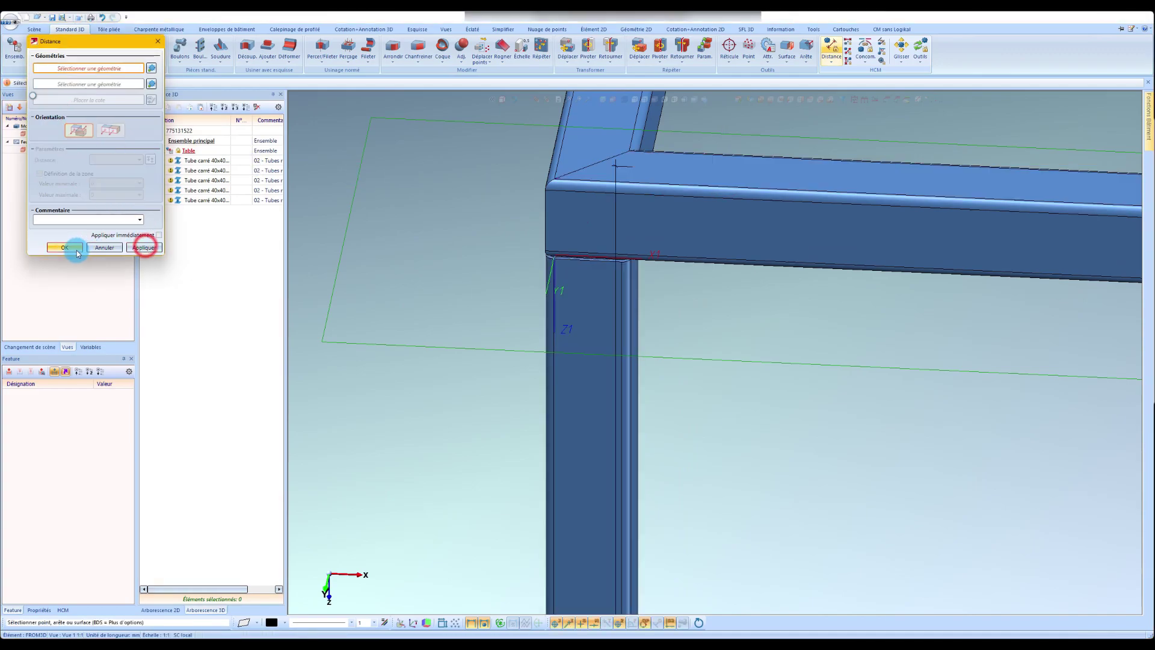
Constrain the leg's outer face flush with the long frame tube's outer side face, at distance 0
click(597, 279)
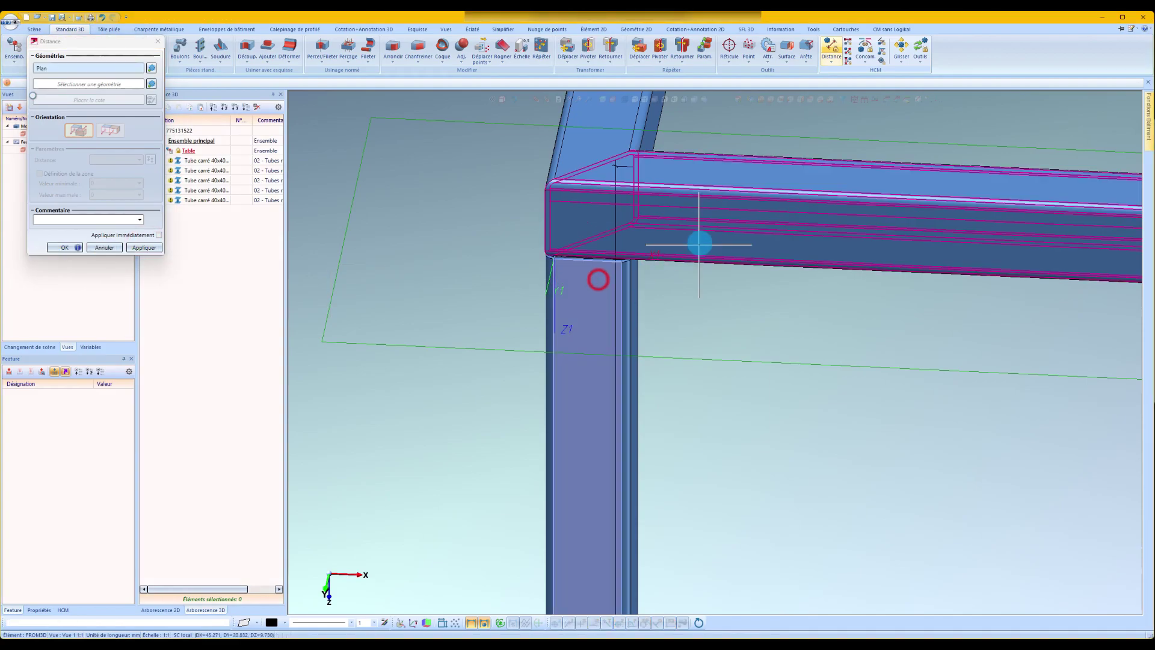
click(700, 241)
click(102, 159)
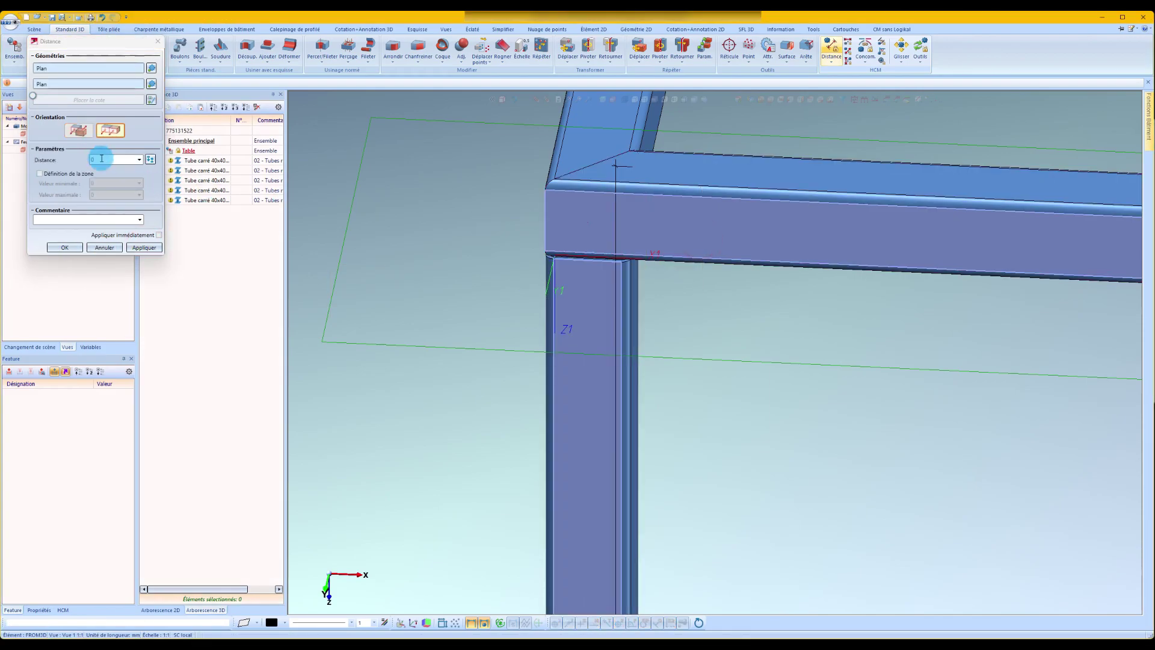
click(144, 247)
Constrain the leg's other outer face to the short frame tube's outer side face at distance 0, and finish the Distance constraints
middle_drag(595, 238, 490, 296)
click(522, 292)
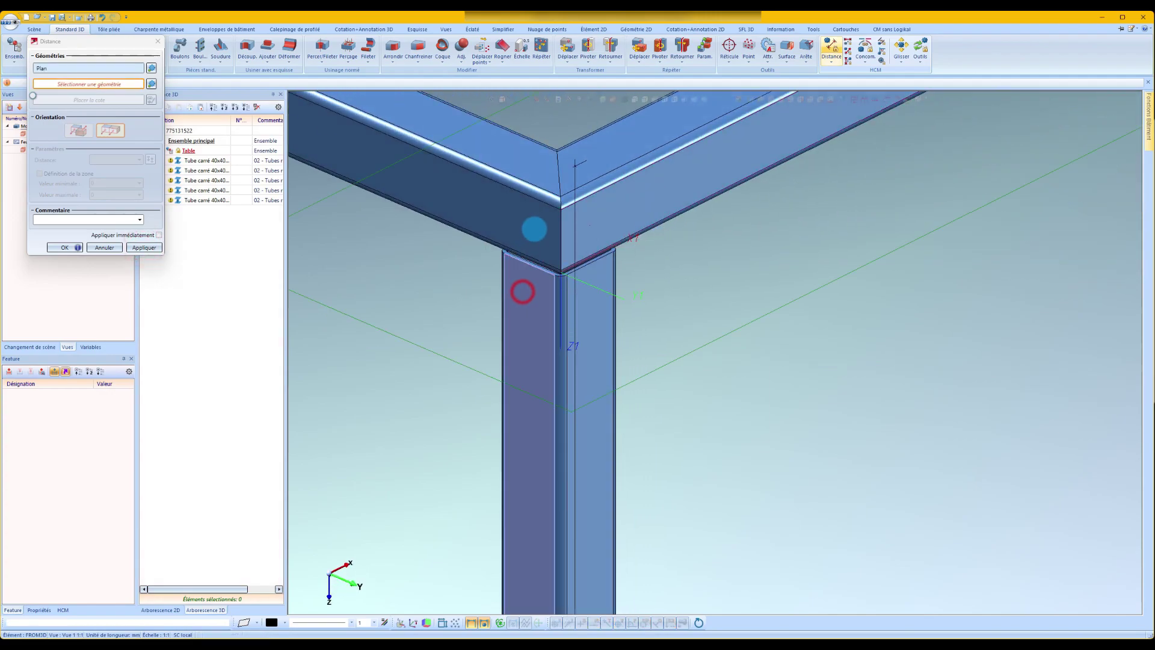
click(536, 215)
click(144, 247)
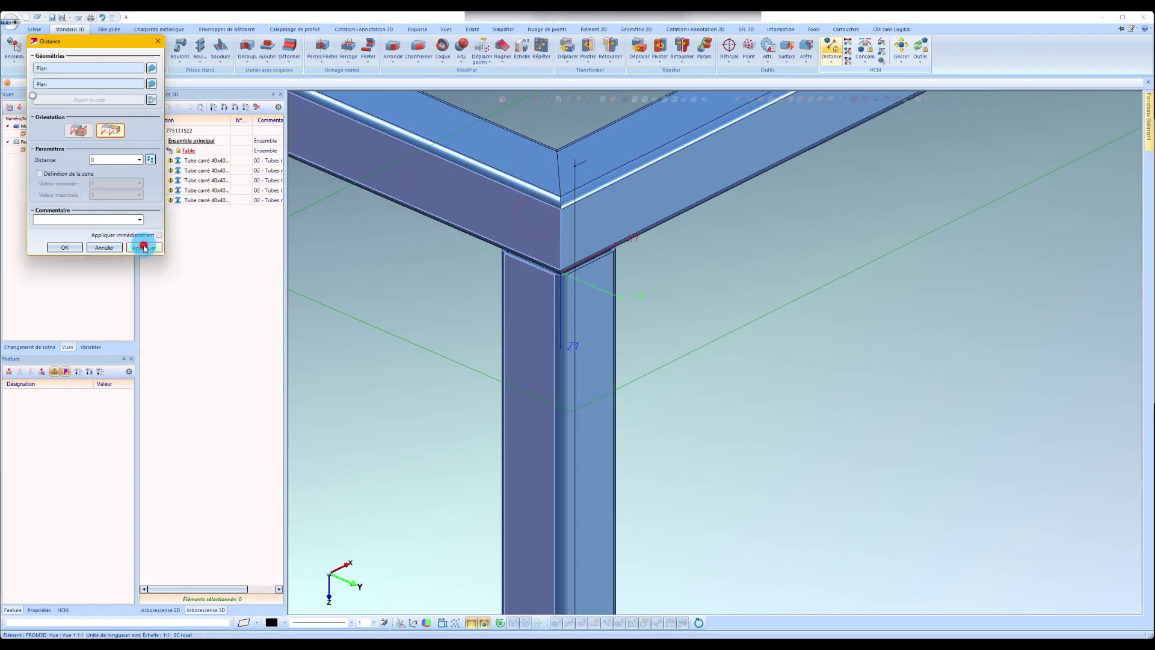
click(71, 247)
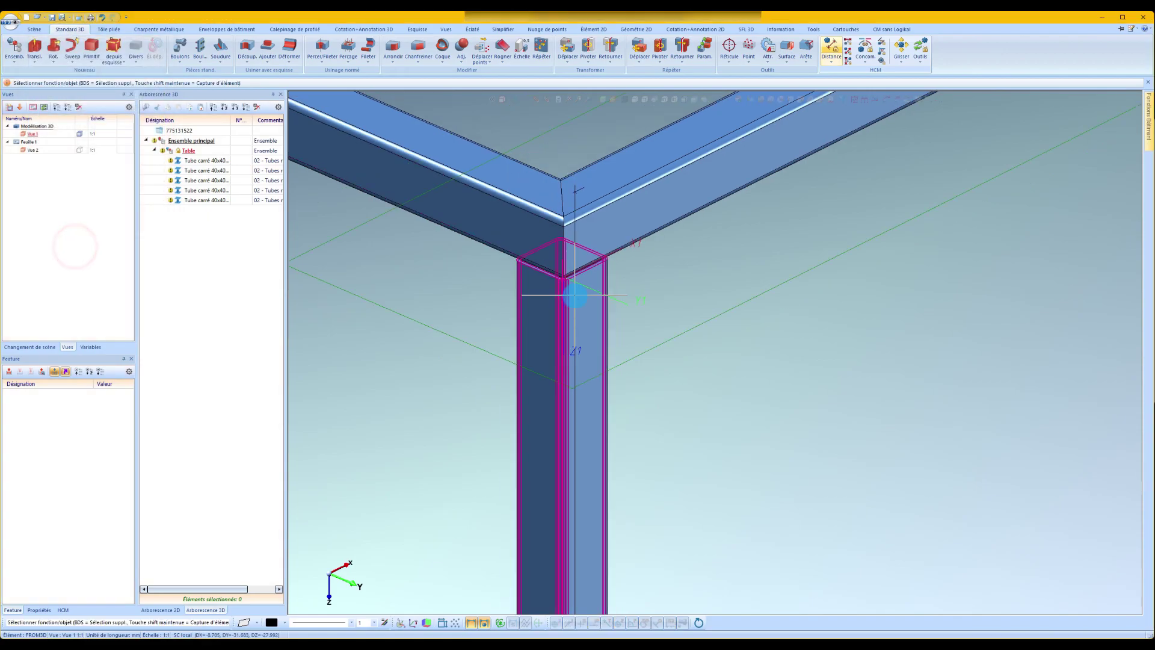
Repeat the leg 500 mm along the short frame tube's edge, with the option Sans élément supérieur
scroll(574, 295, down, 3)
right_click(565, 299)
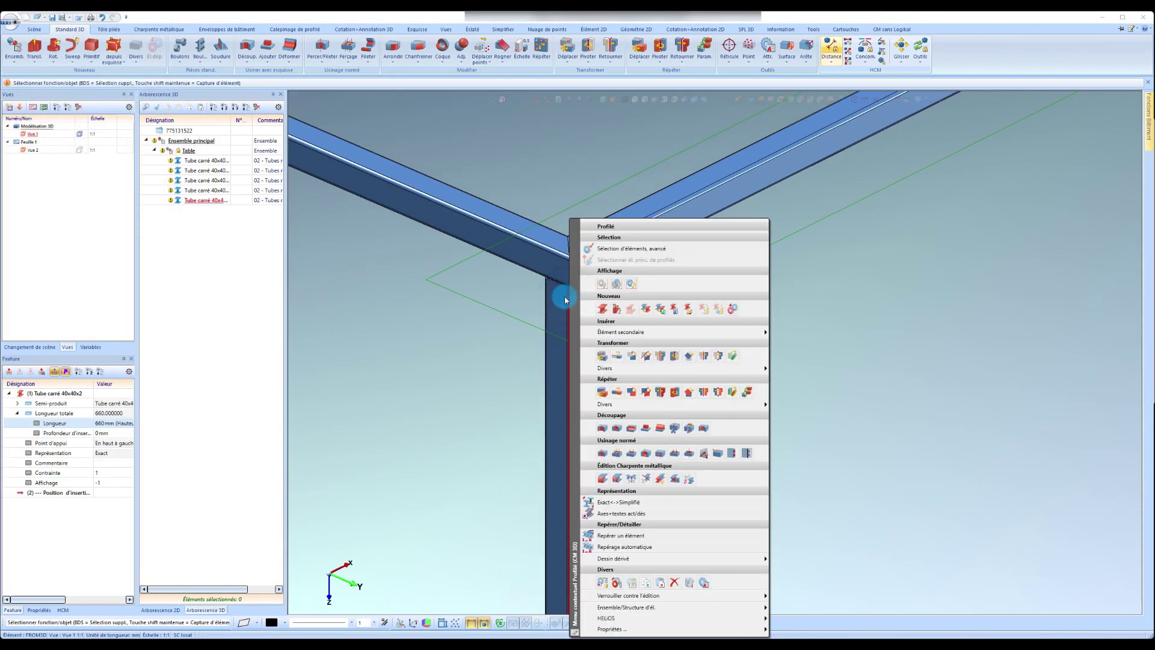
key(Escape)
right_click(212, 200)
click(305, 363)
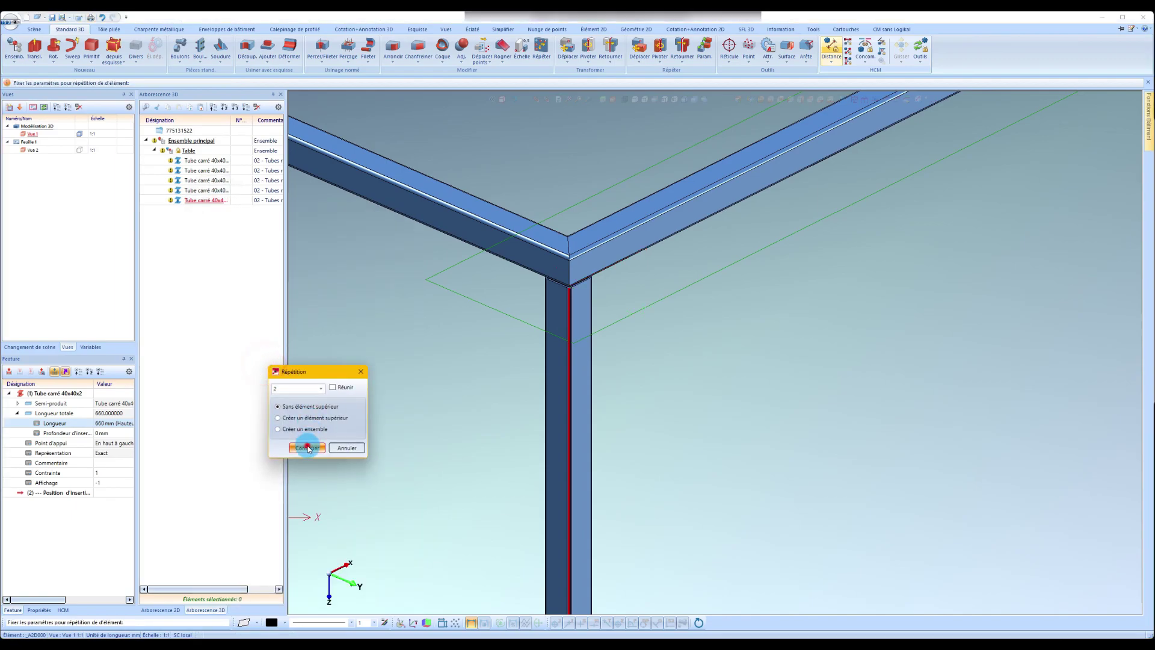
click(308, 448)
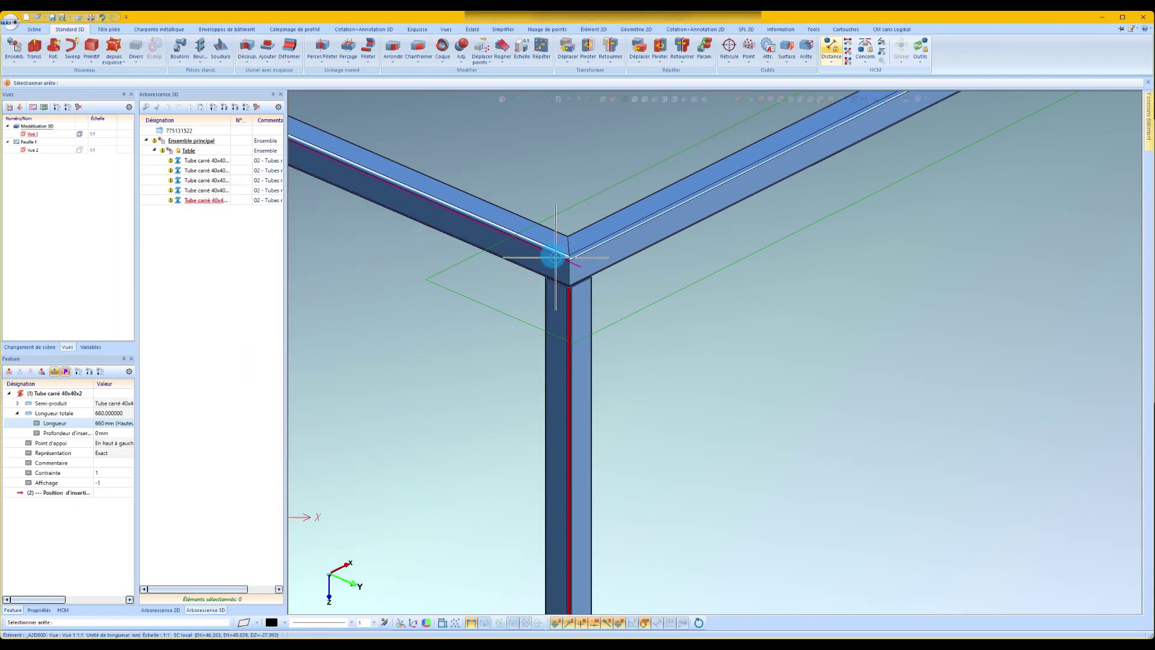
click(548, 253)
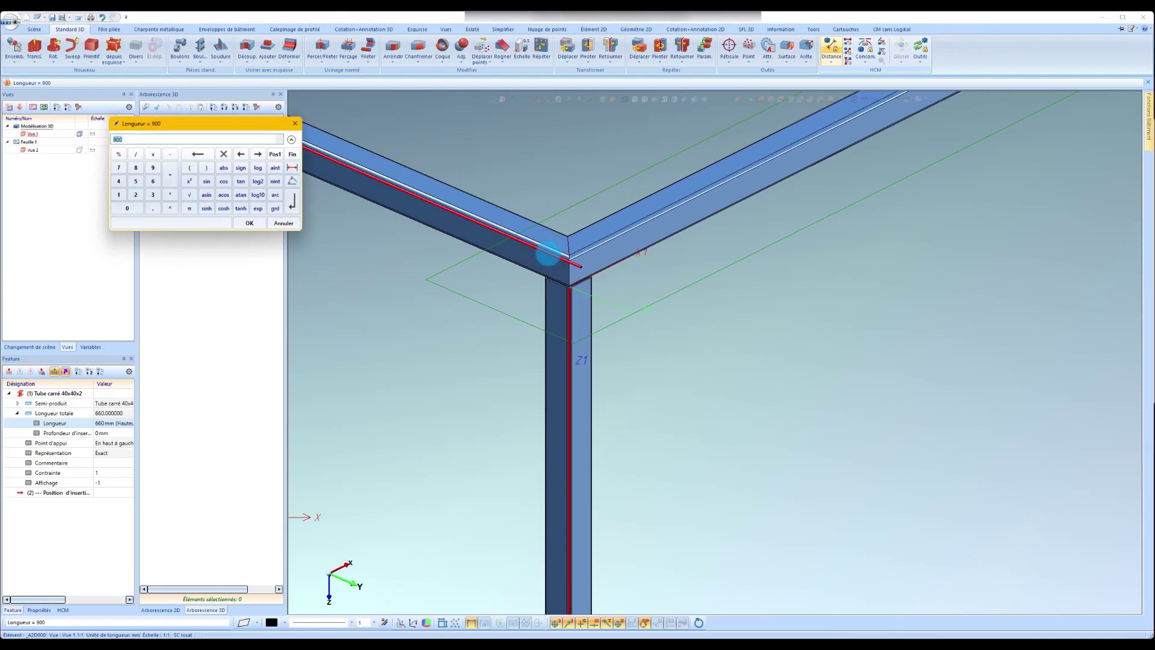
text(500)
key(Return)
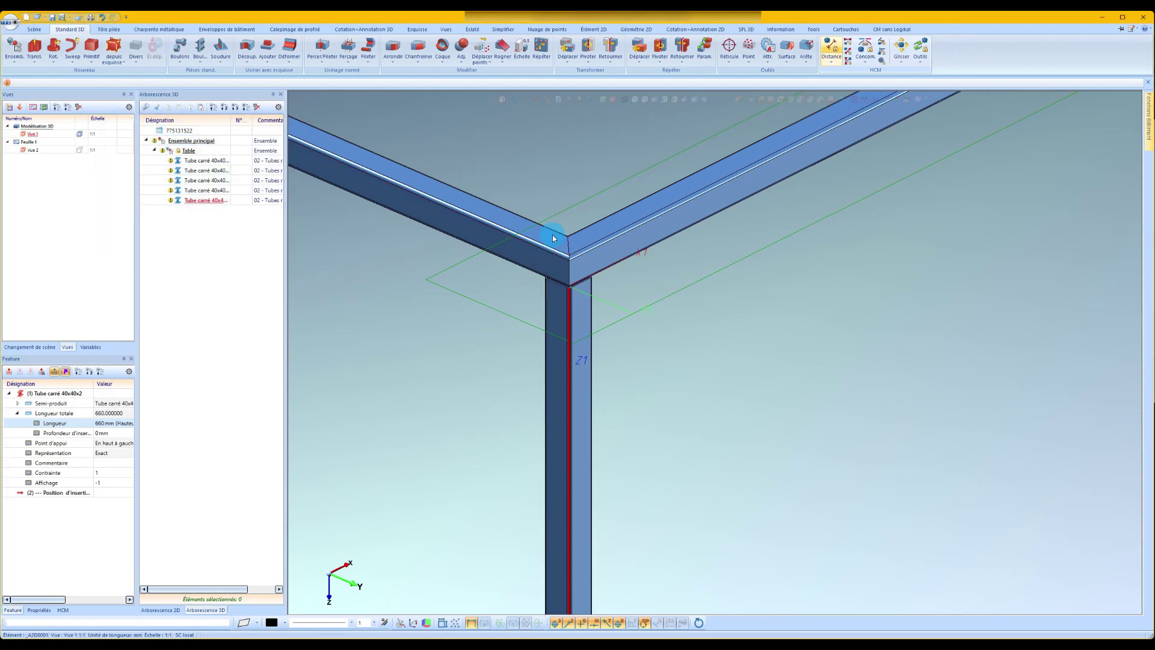
In the Table assembly, add a Distance constraint of 0 between the copied leg's outer face and the short frame tube's outer side face
scroll(560, 249, down, 5)
scroll(560, 249, up, 2)
scroll(560, 249, up, 1)
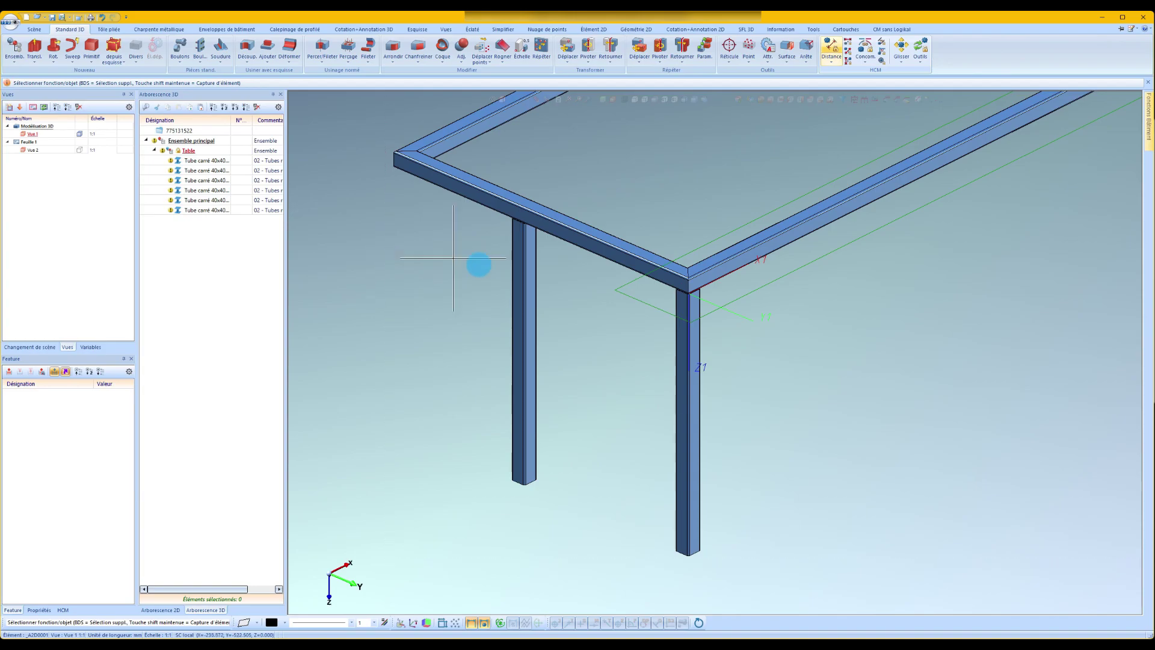
click(521, 257)
click(190, 150)
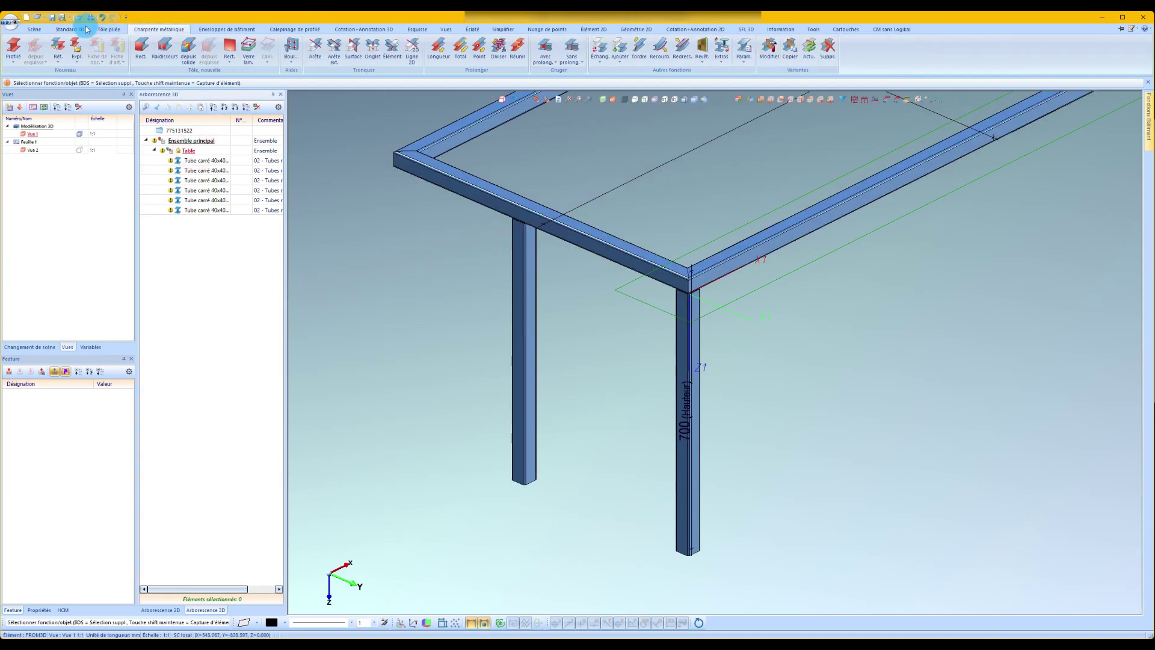
click(70, 29)
click(835, 47)
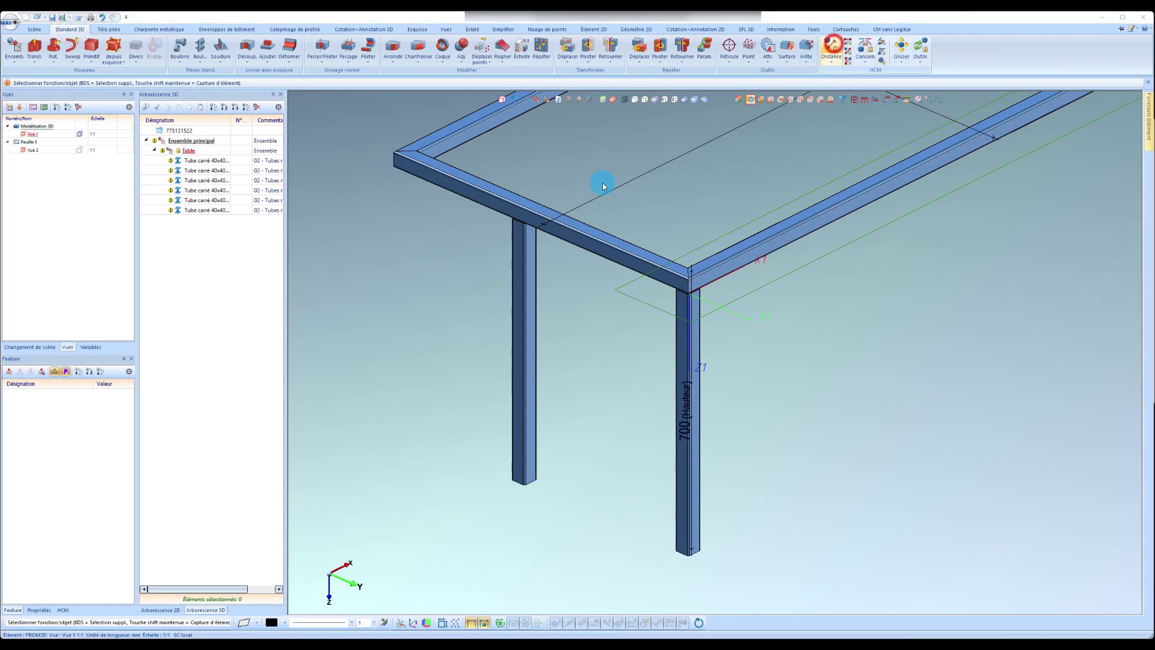
scroll(526, 231, up, 3)
click(490, 243)
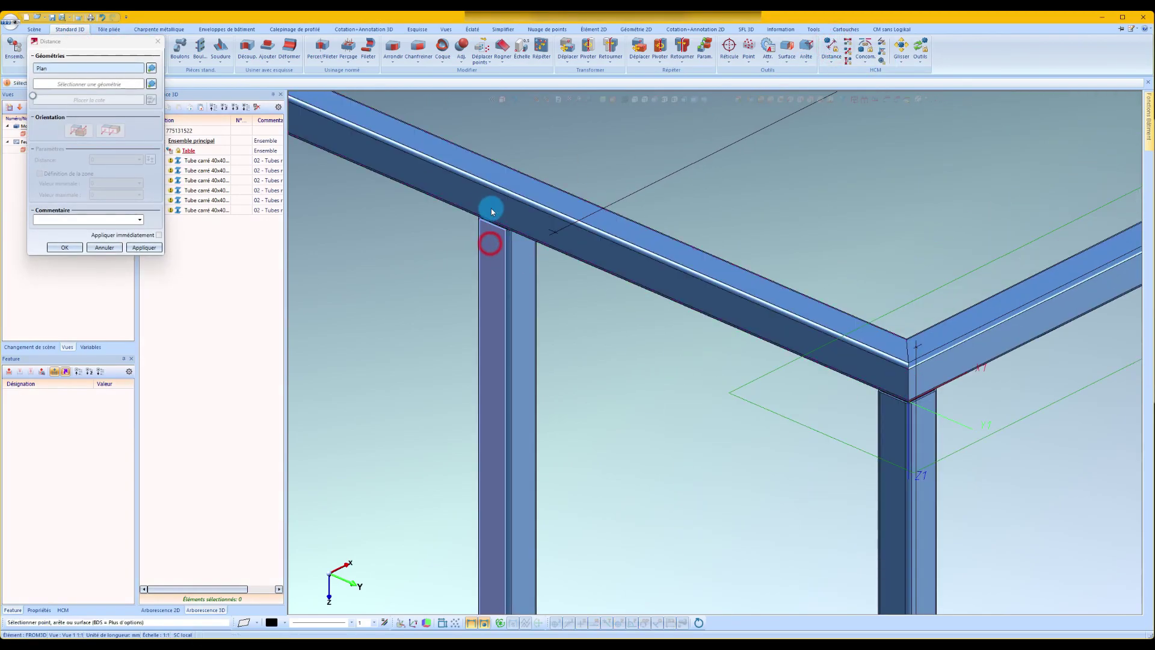
click(491, 207)
click(144, 246)
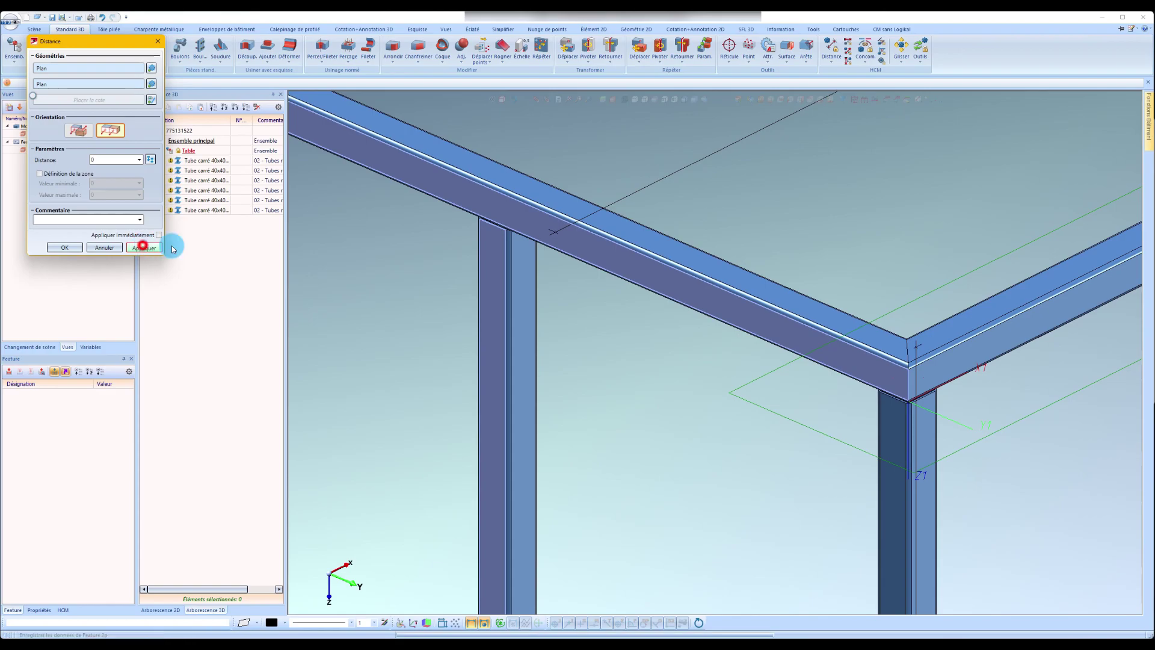
middle_drag(498, 224, 594, 218)
scroll(594, 218, down, 3)
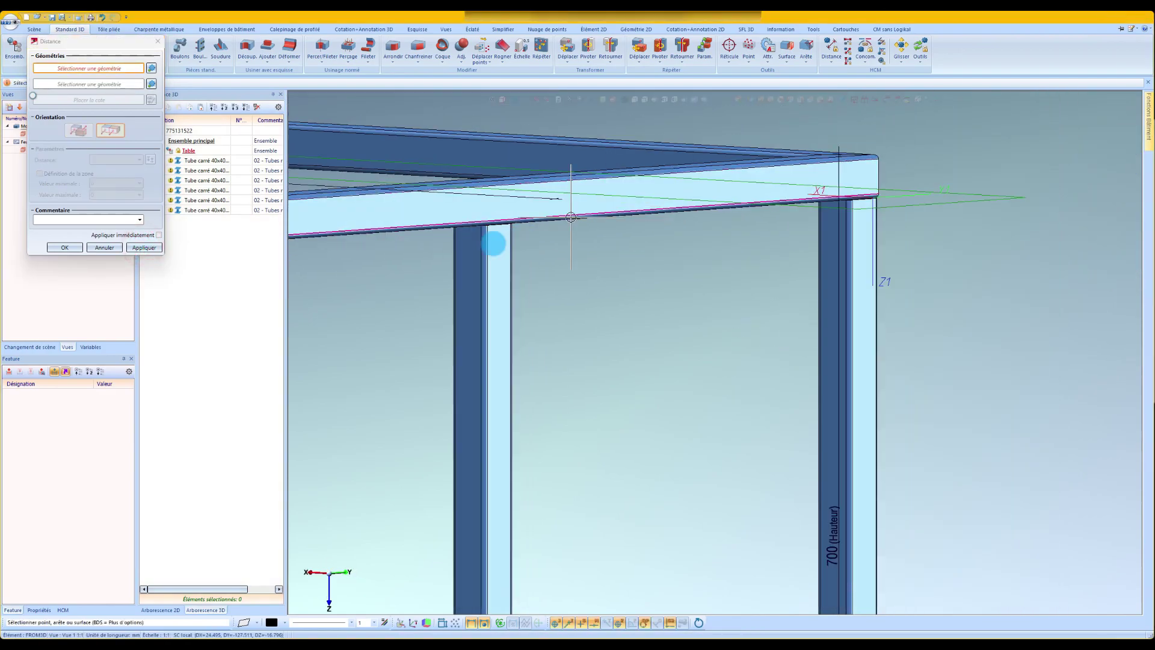
Constrain the copied leg's other outer face to the long frame tube's outer side face at distance 0
click(467, 253)
middle_drag(467, 253, 655, 226)
scroll(560, 227, up, 3)
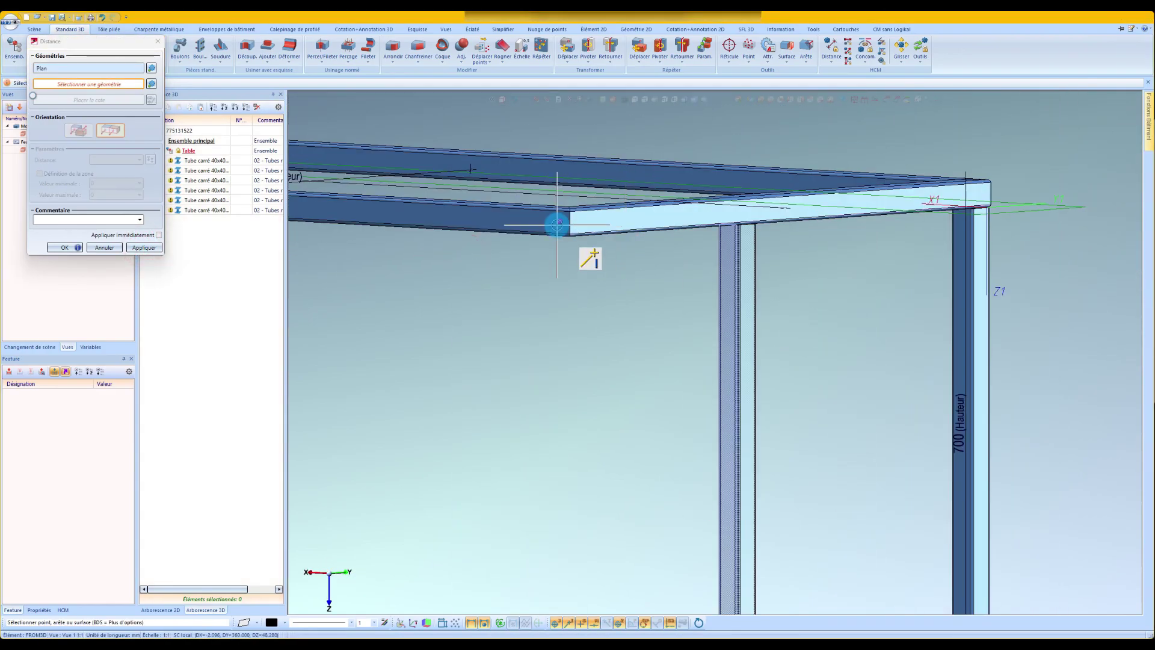
click(543, 224)
scroll(573, 250, down, 2)
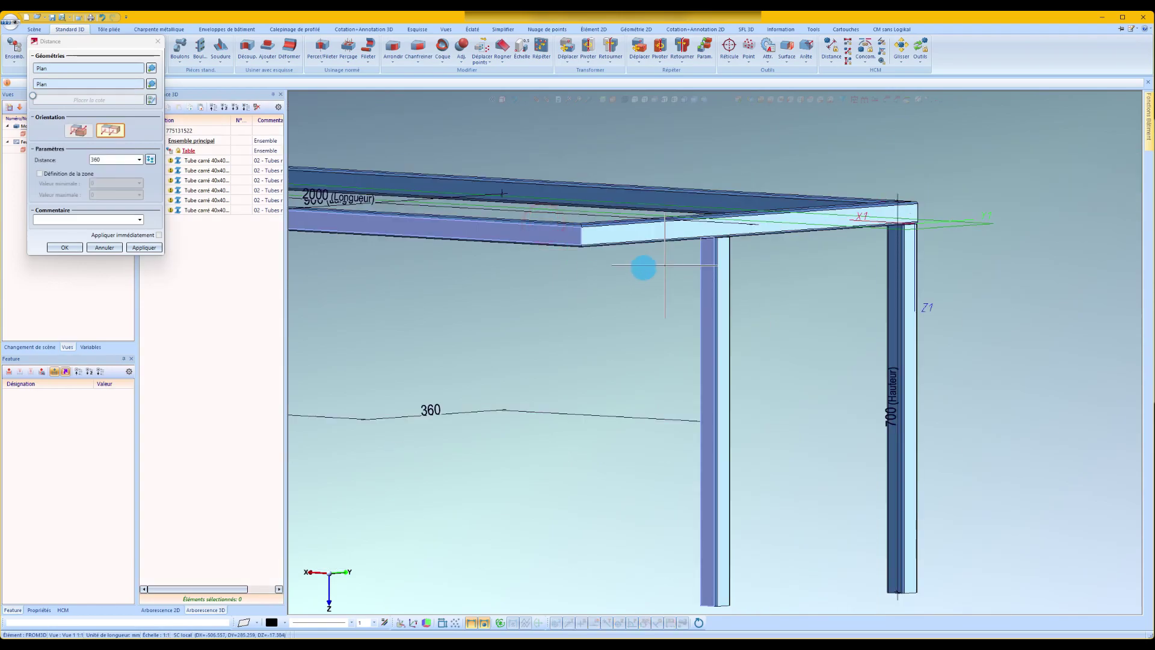
double_click(111, 162)
text(0)
click(144, 247)
scroll(626, 291, down, 2)
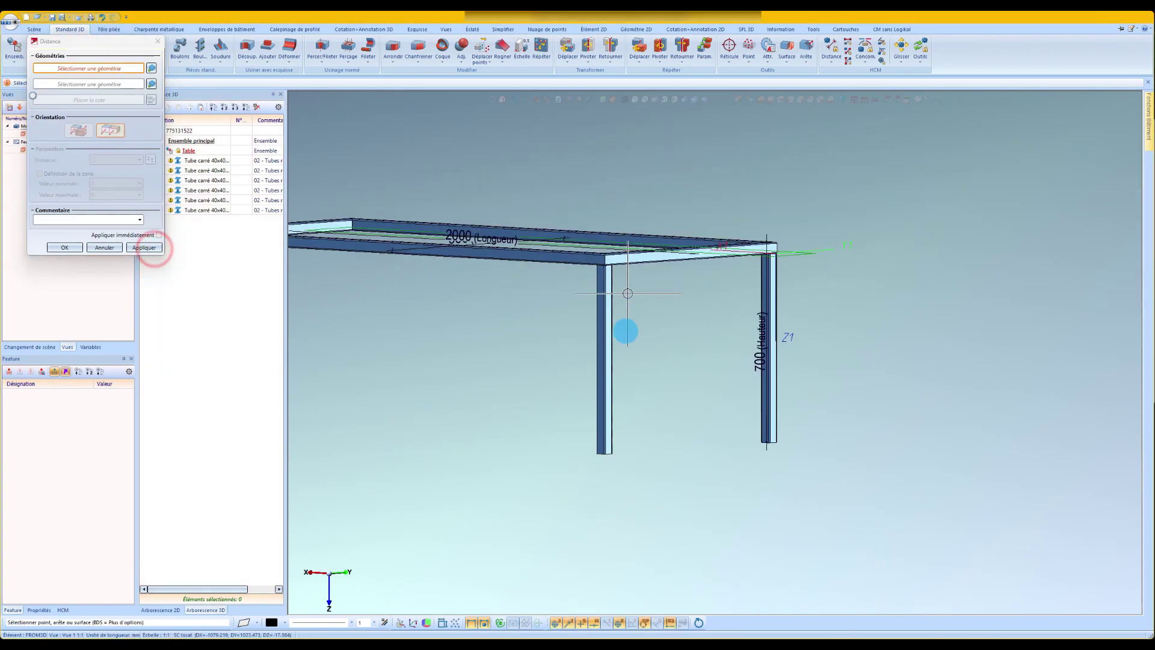
Add a Distance constraint between the bottom end faces of the copied leg and the original leg, and finish the constraints
scroll(585, 493, up, 5)
middle_drag(571, 505, 560, 434)
scroll(585, 531, up, 8)
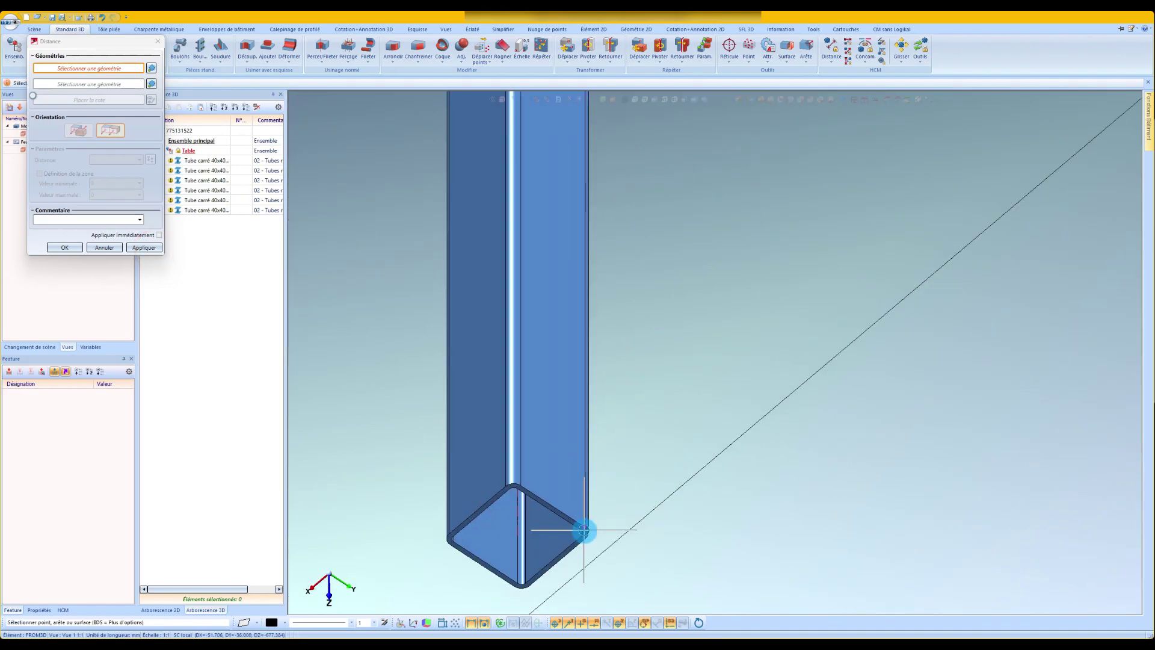
click(565, 512)
scroll(587, 369, down, 5)
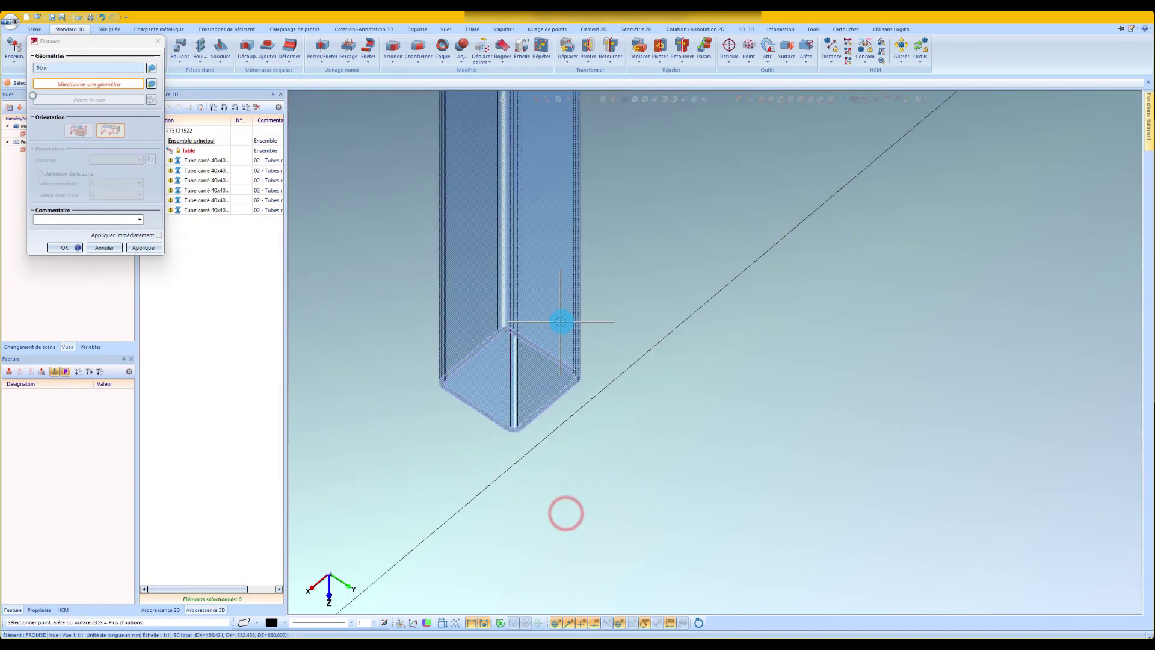
scroll(911, 391, down, 3)
scroll(869, 479, up, 10)
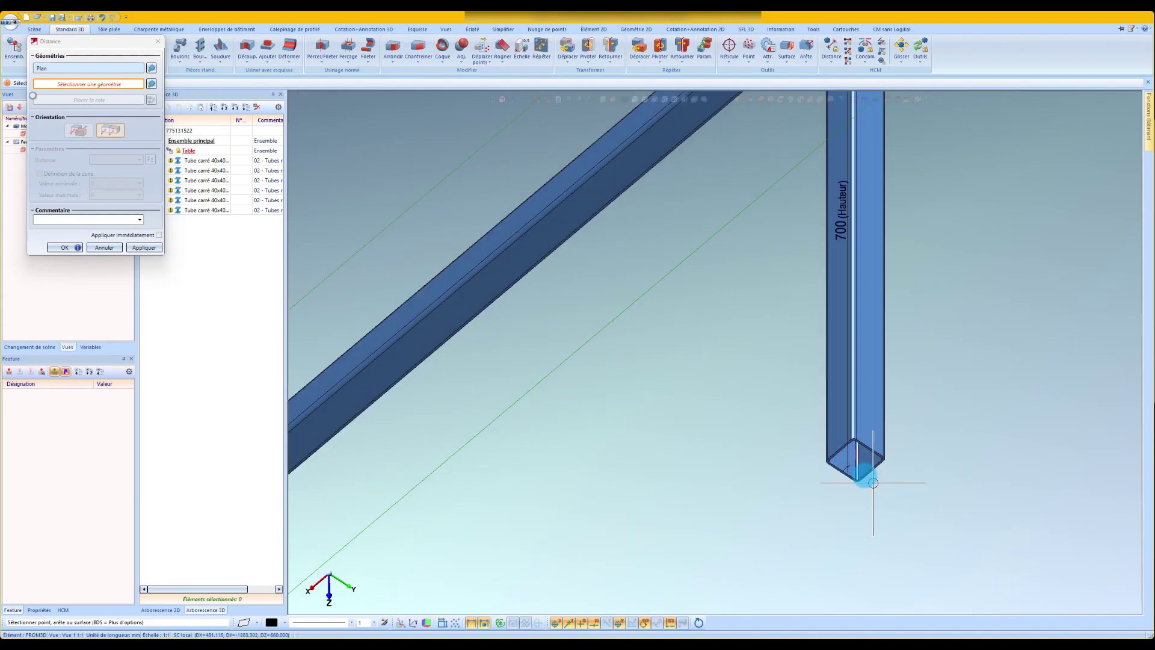
scroll(876, 391, up, 3)
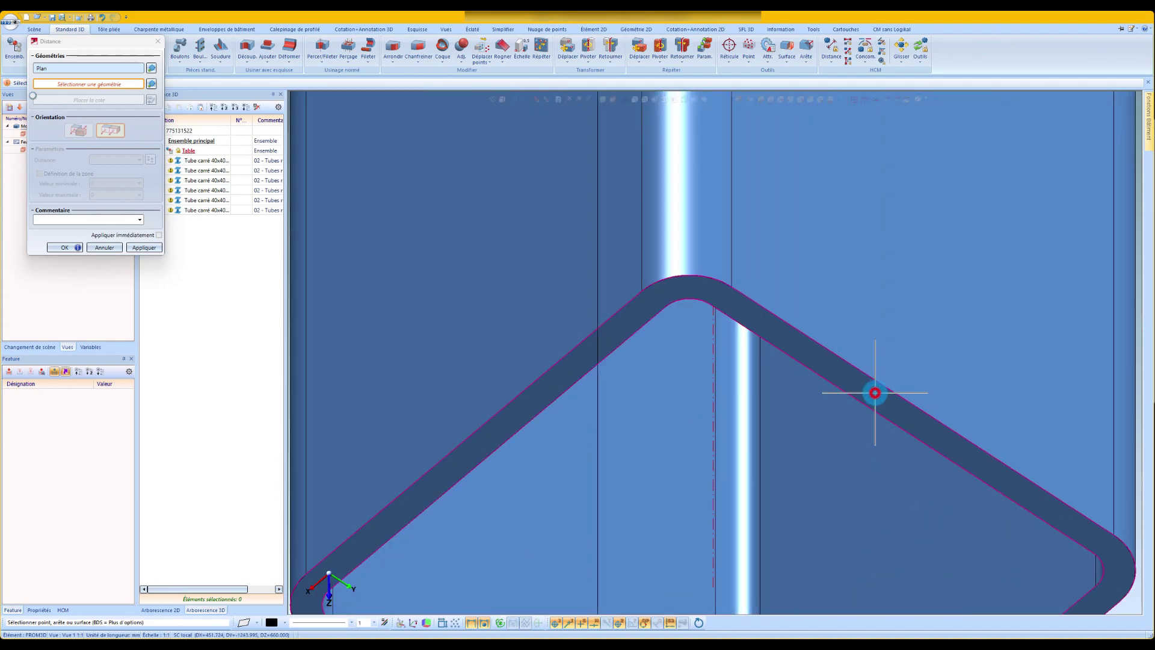
click(874, 393)
click(143, 248)
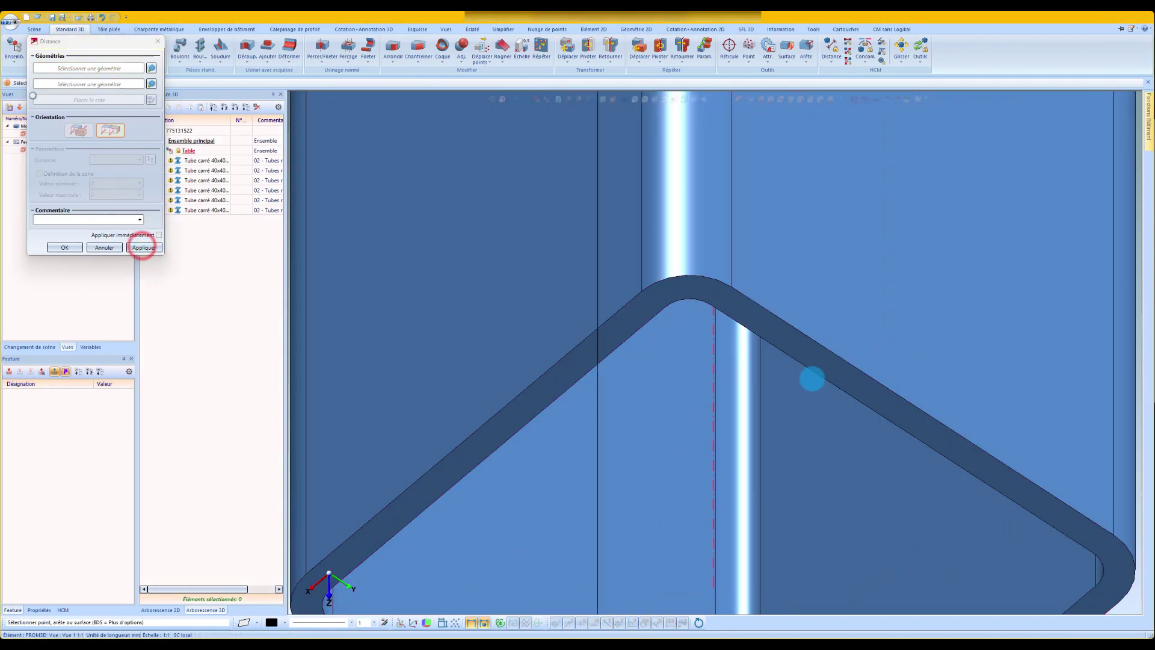
scroll(813, 377, down, 4)
scroll(756, 392, down, 5)
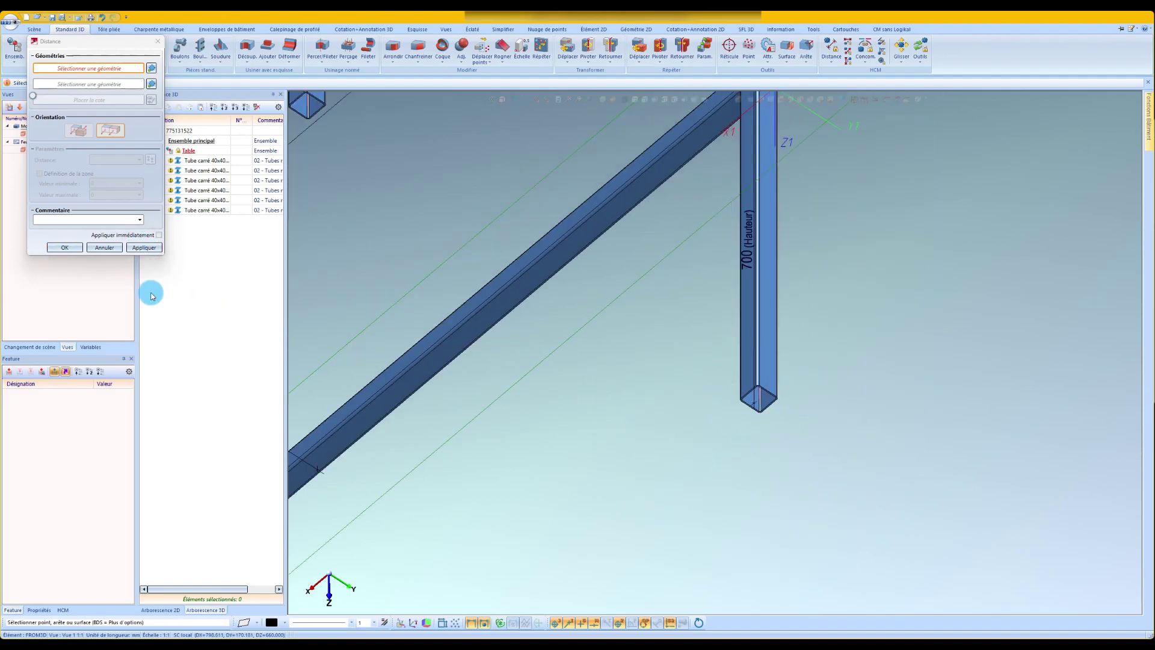
click(69, 247)
scroll(774, 305, down, 4)
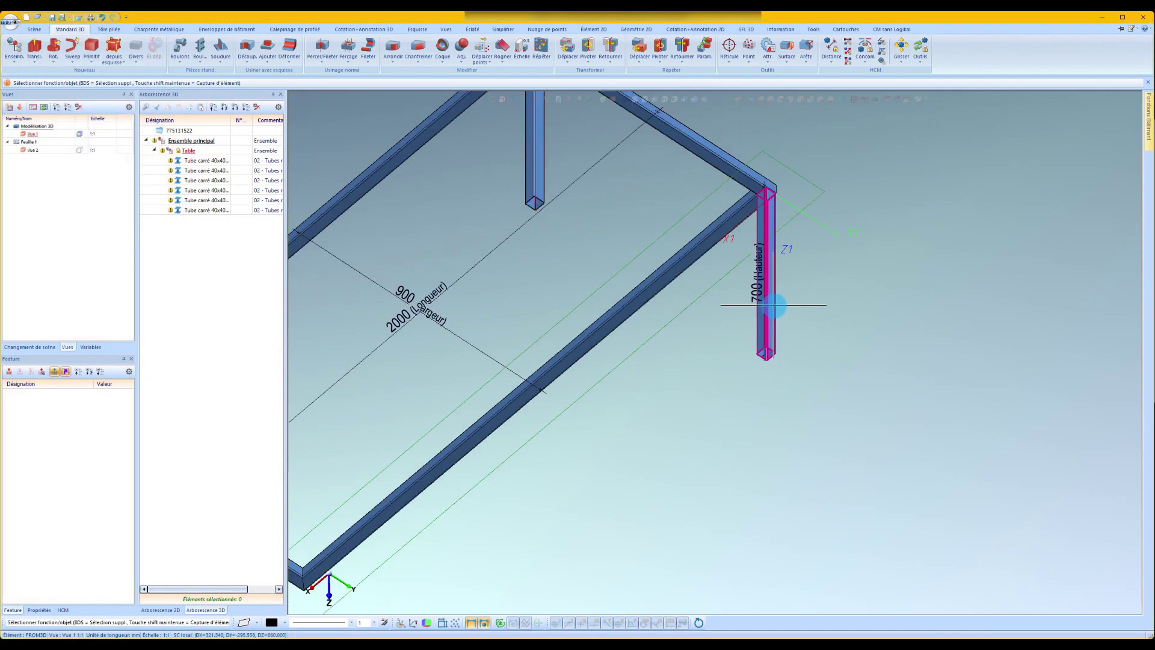
In a side view of the table's length, place a vertical auxiliary line through the midpoint of the long frame tube
middle_drag(774, 305, 672, 334)
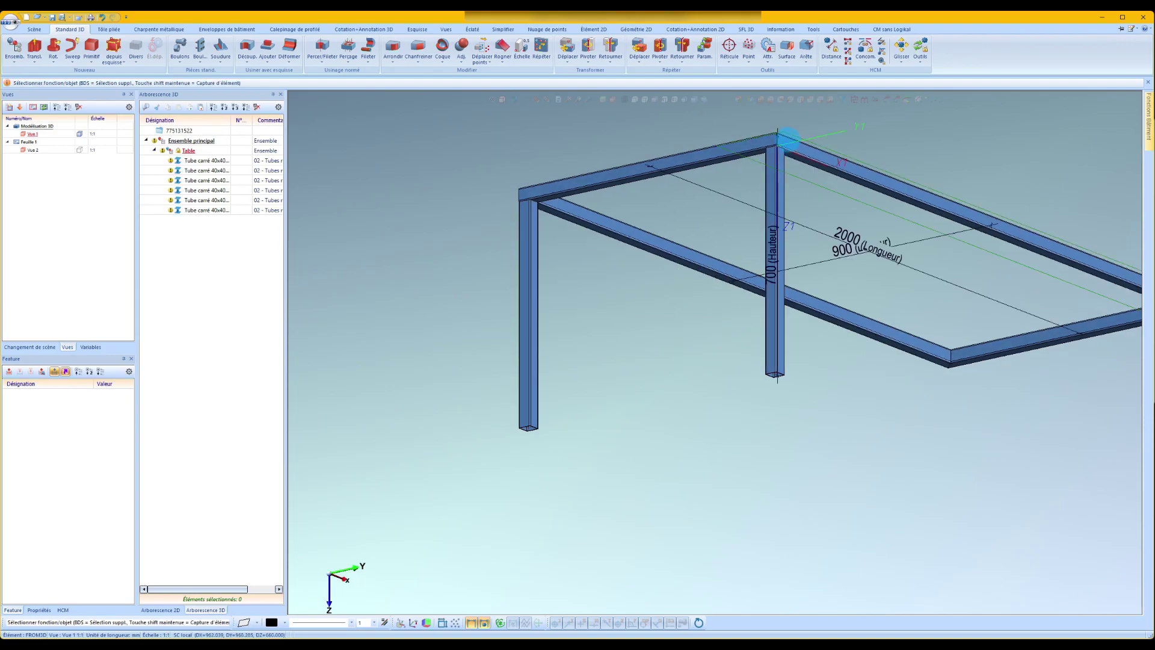
click(774, 101)
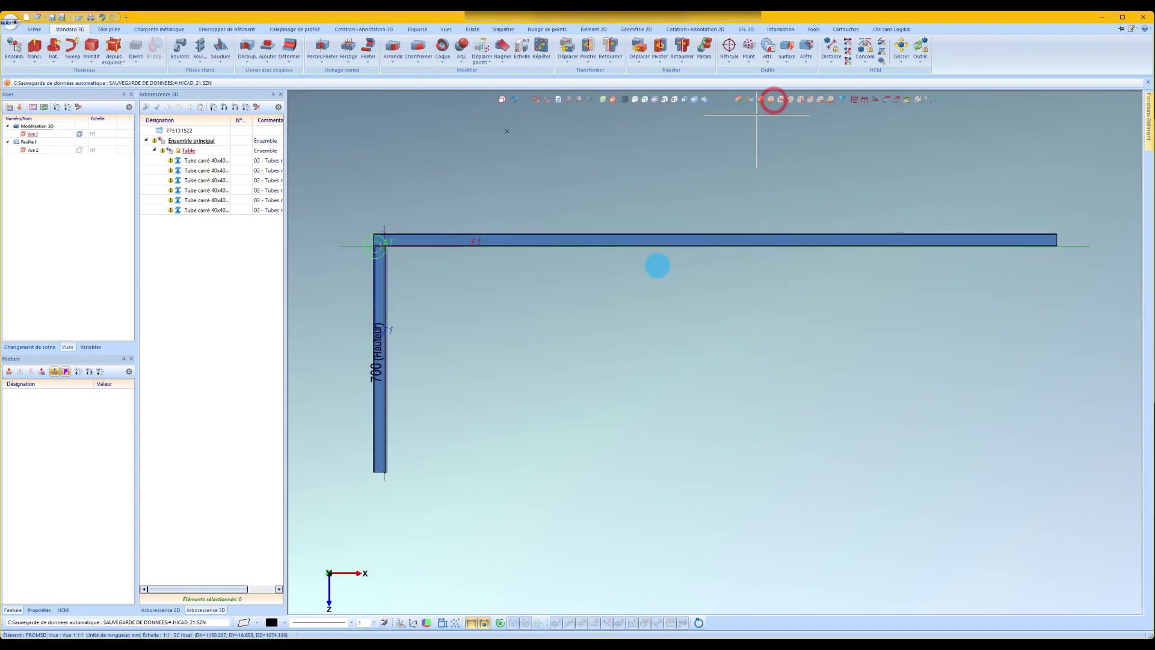
right_click(620, 427)
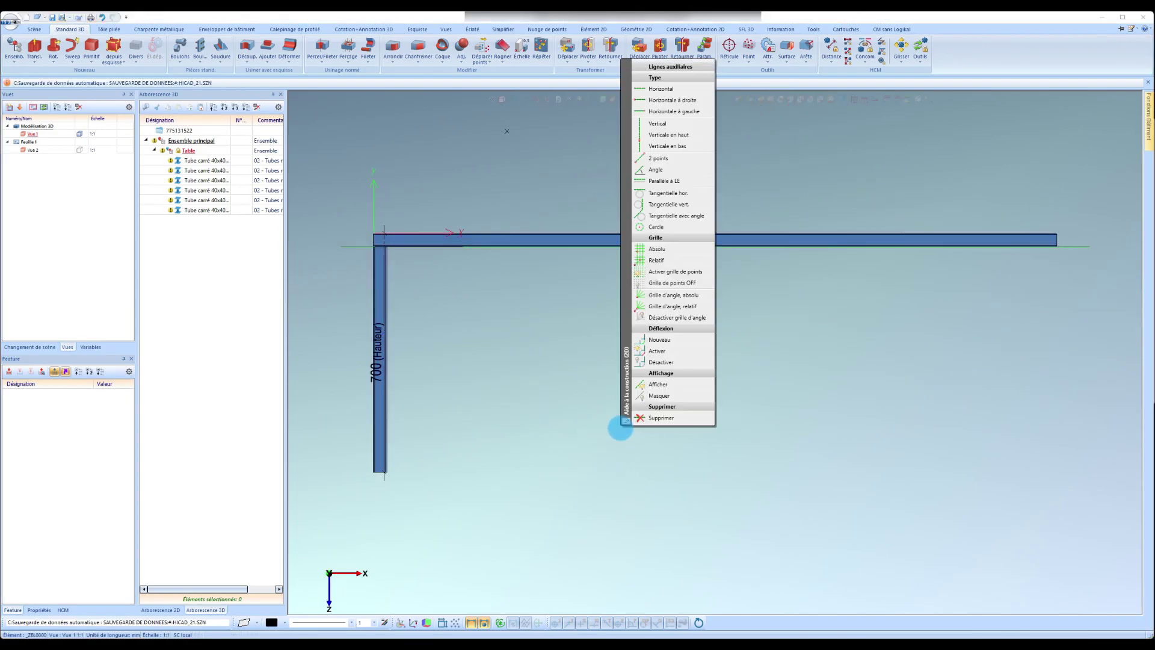
click(672, 130)
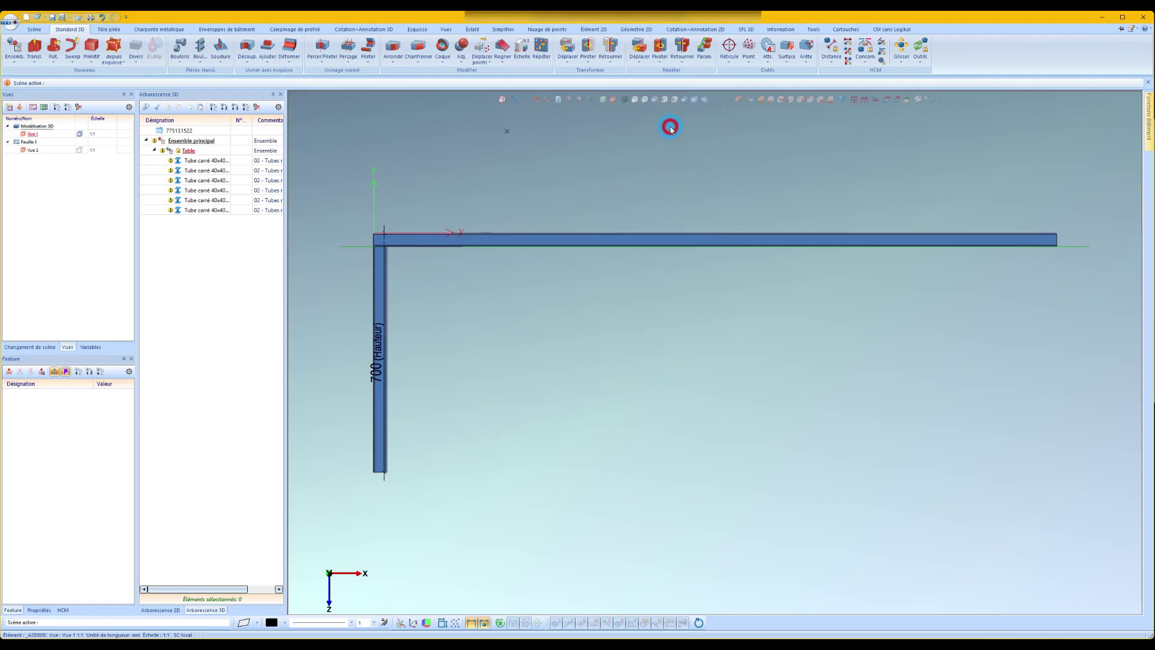
click(714, 241)
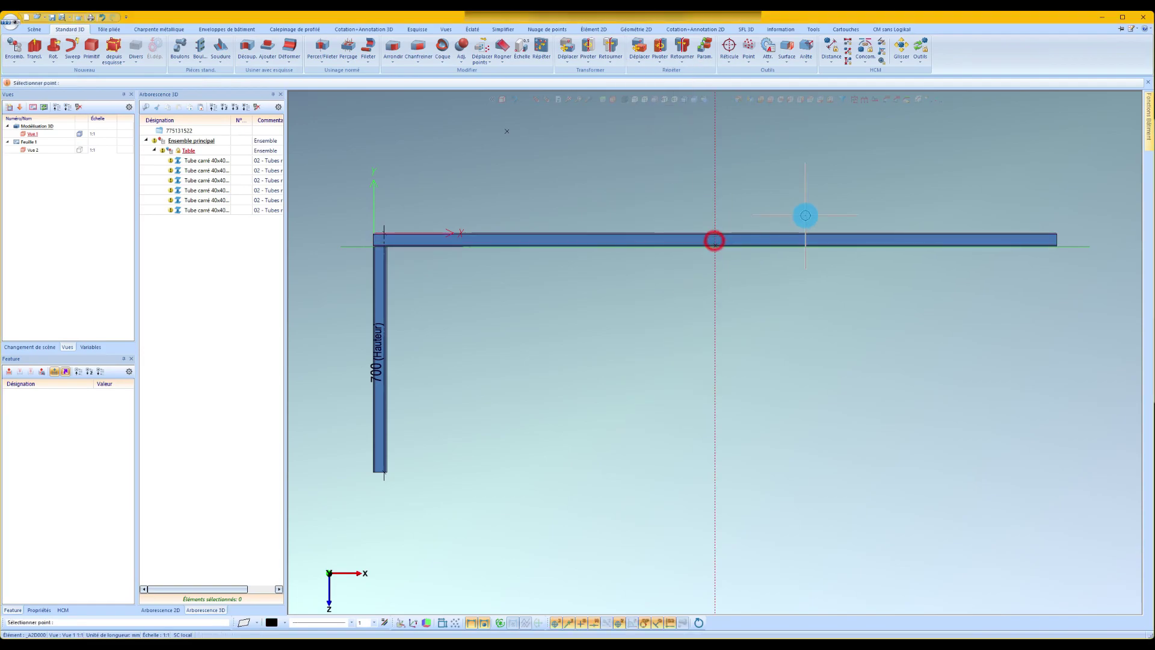
Repeat both legs mirrored about the vertical auxiliary line, with Sans élément supérieur and moved according to their symmetry, and delete the auxiliary line
click(191, 209)
ctrl+click(195, 203)
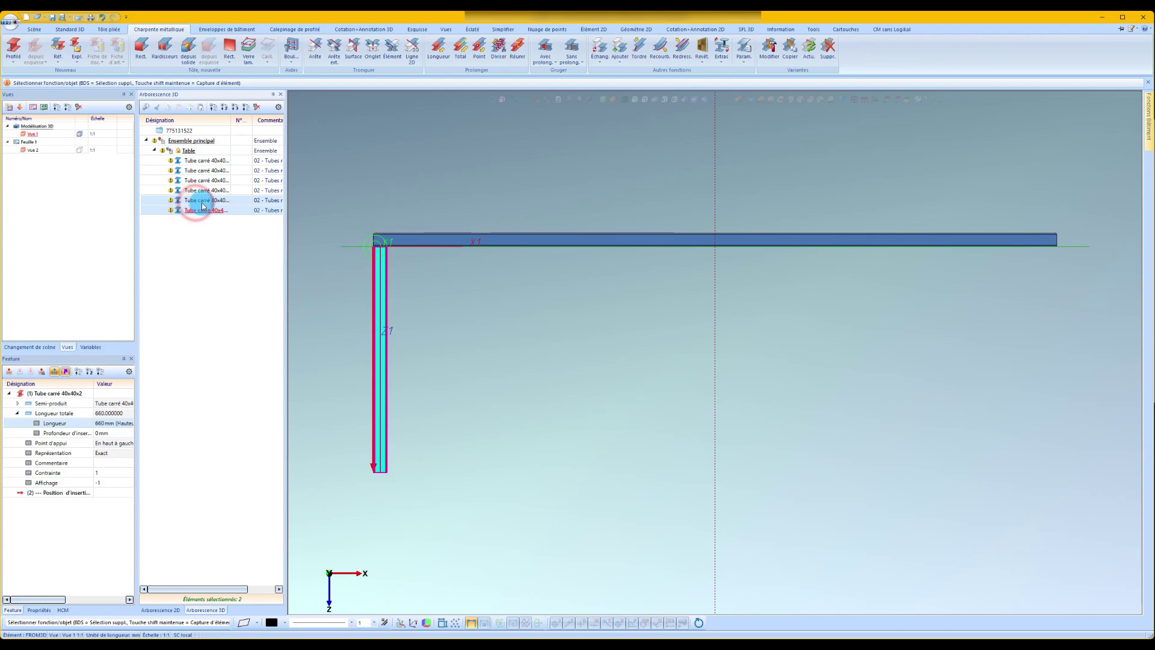
right_click(203, 206)
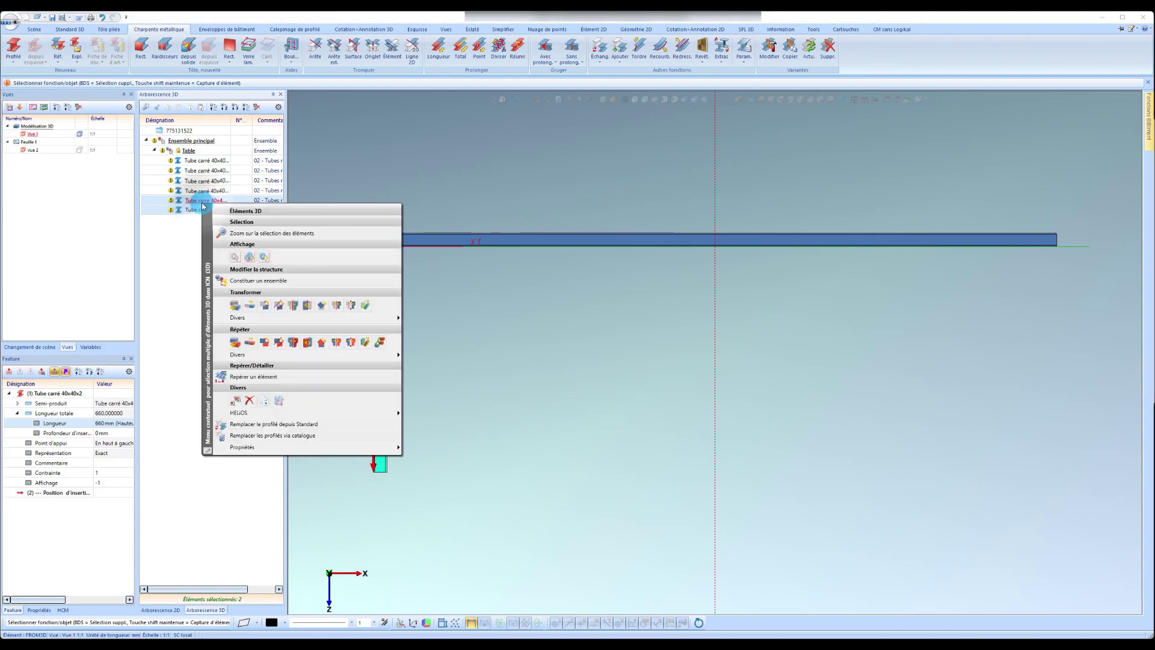
click(340, 343)
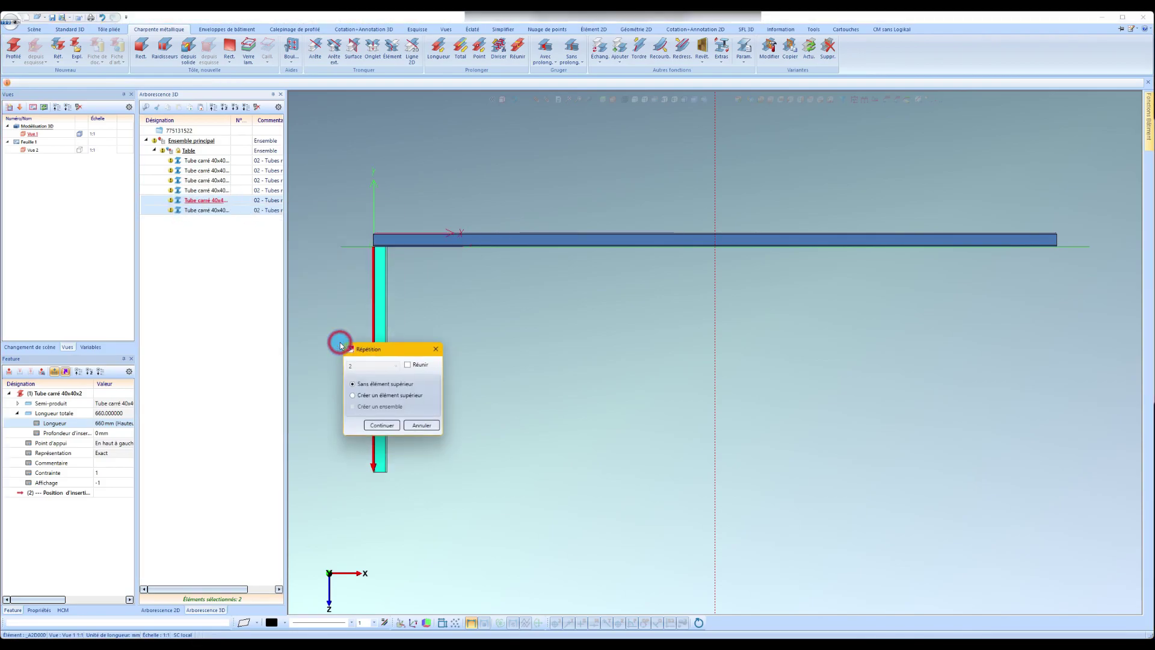
click(382, 425)
click(714, 325)
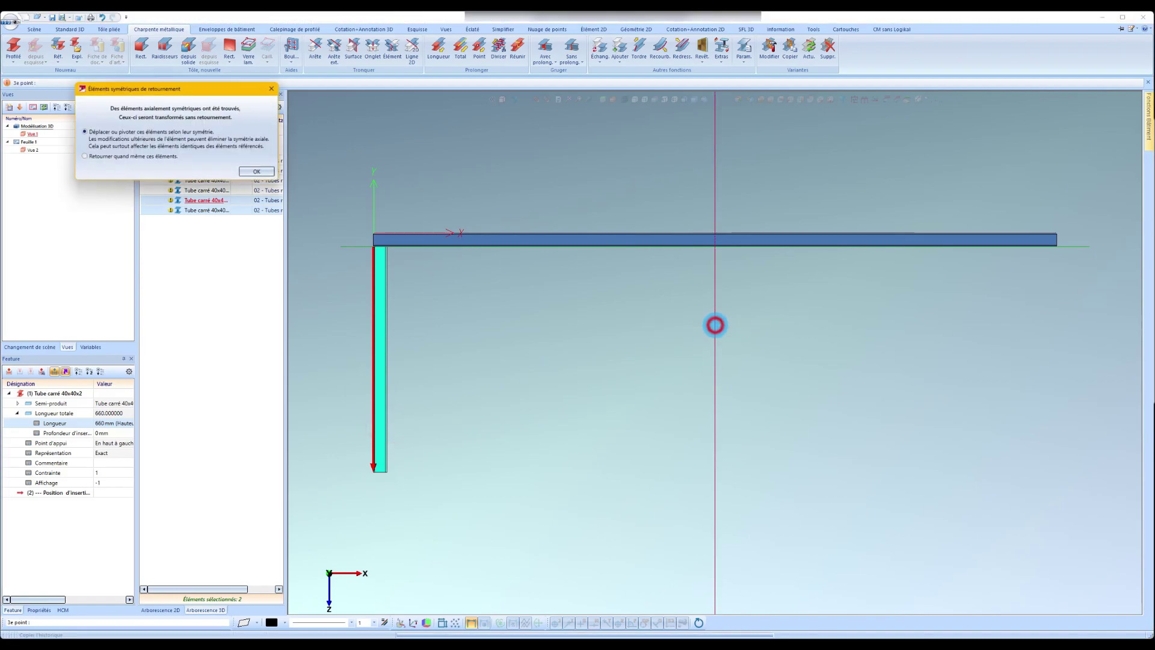
click(271, 173)
right_click(716, 283)
click(758, 547)
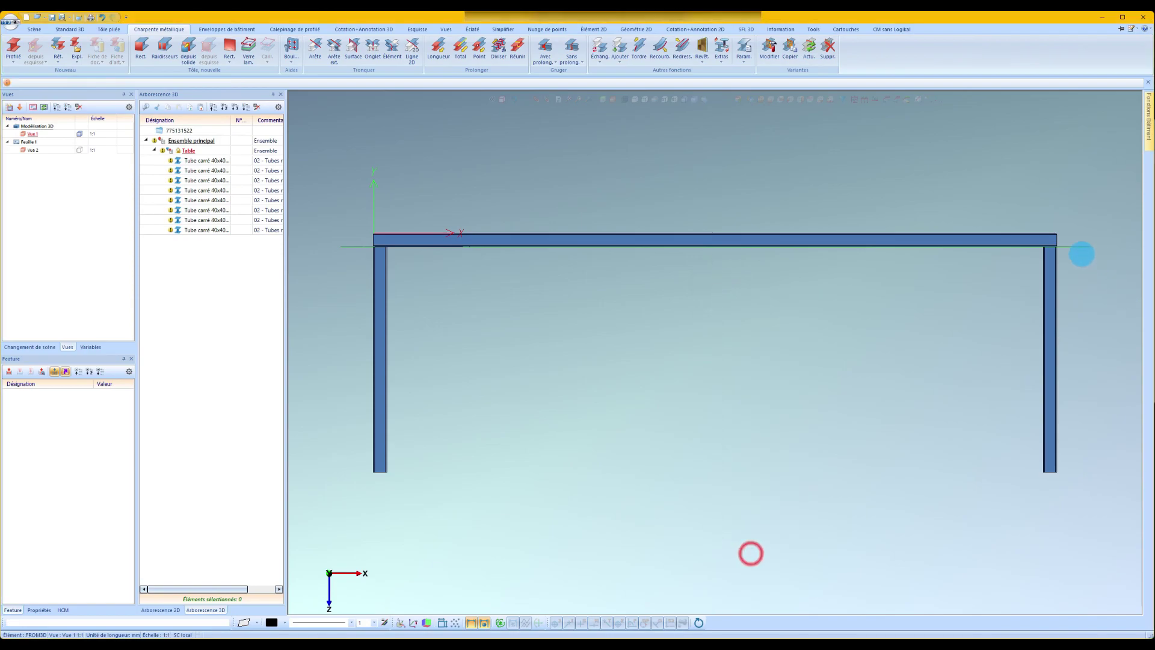
In the Table assembly, add a Distance constraint of 0 between one mirrored leg's outer face and the adjoining short frame tube's outer side face
scroll(1050, 269, up, 2)
middle_drag(1052, 267, 883, 276)
scroll(698, 281, down, 3)
scroll(943, 246, up, 3)
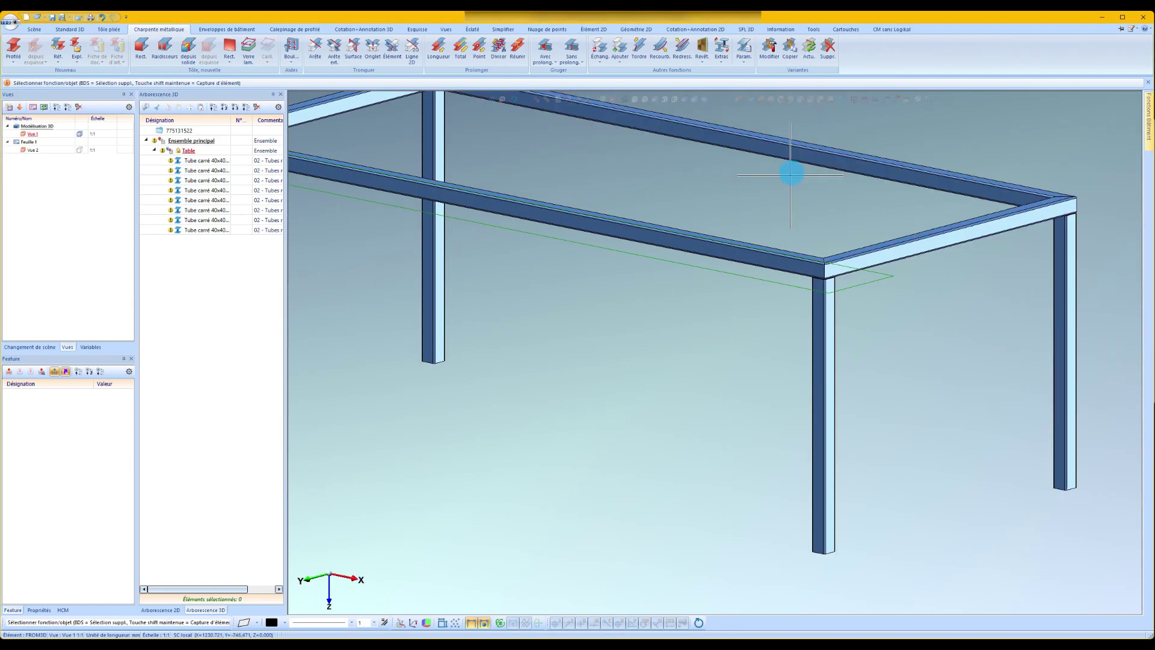
click(185, 151)
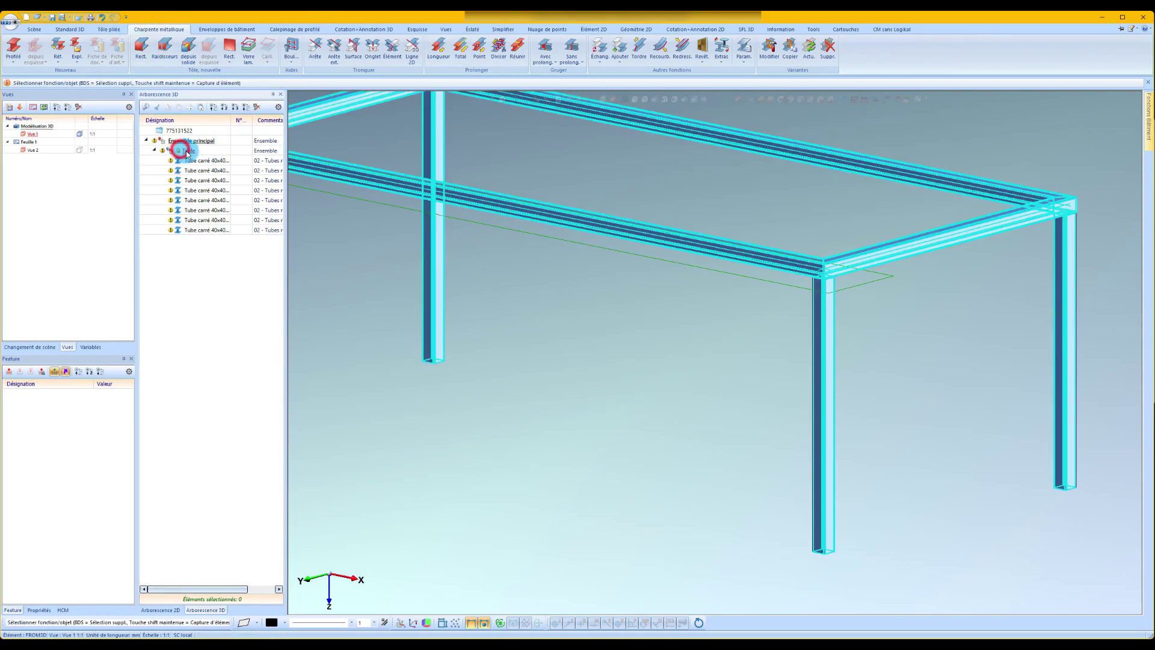
click(69, 29)
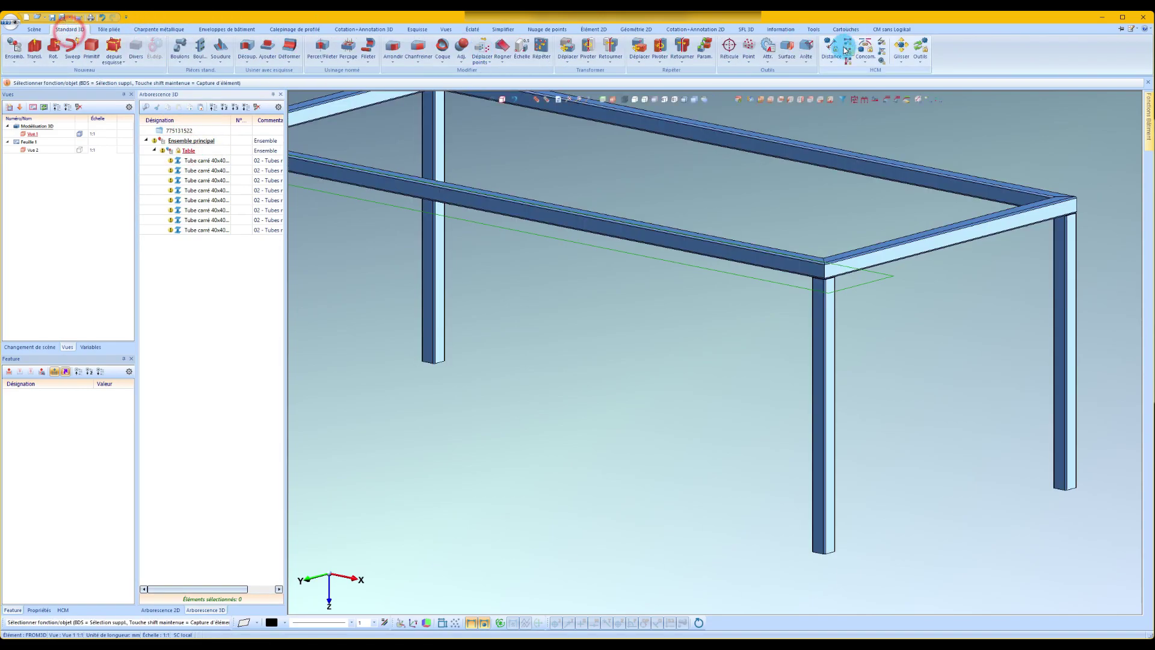
click(832, 47)
scroll(820, 267, up, 5)
click(820, 273)
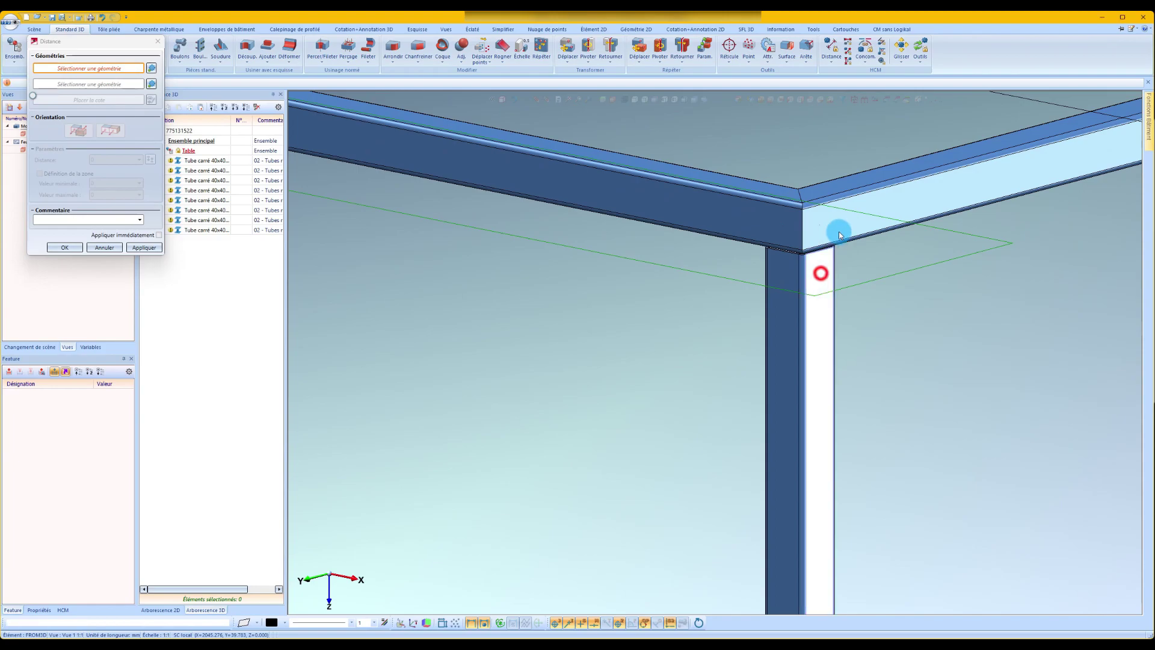
click(839, 231)
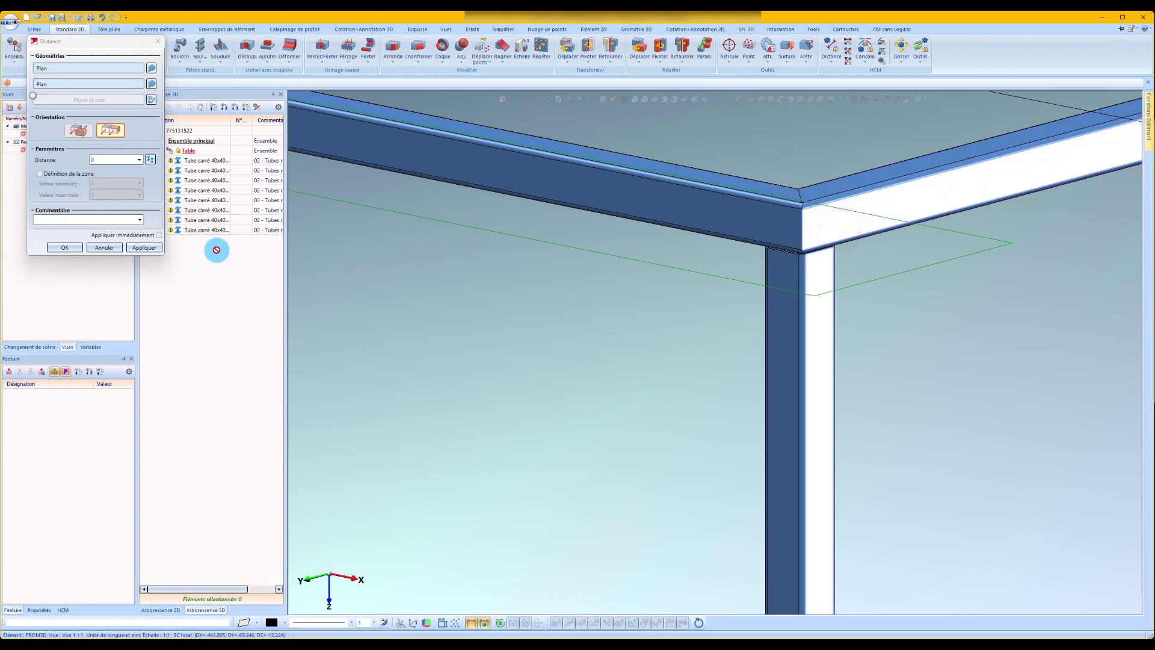
click(144, 247)
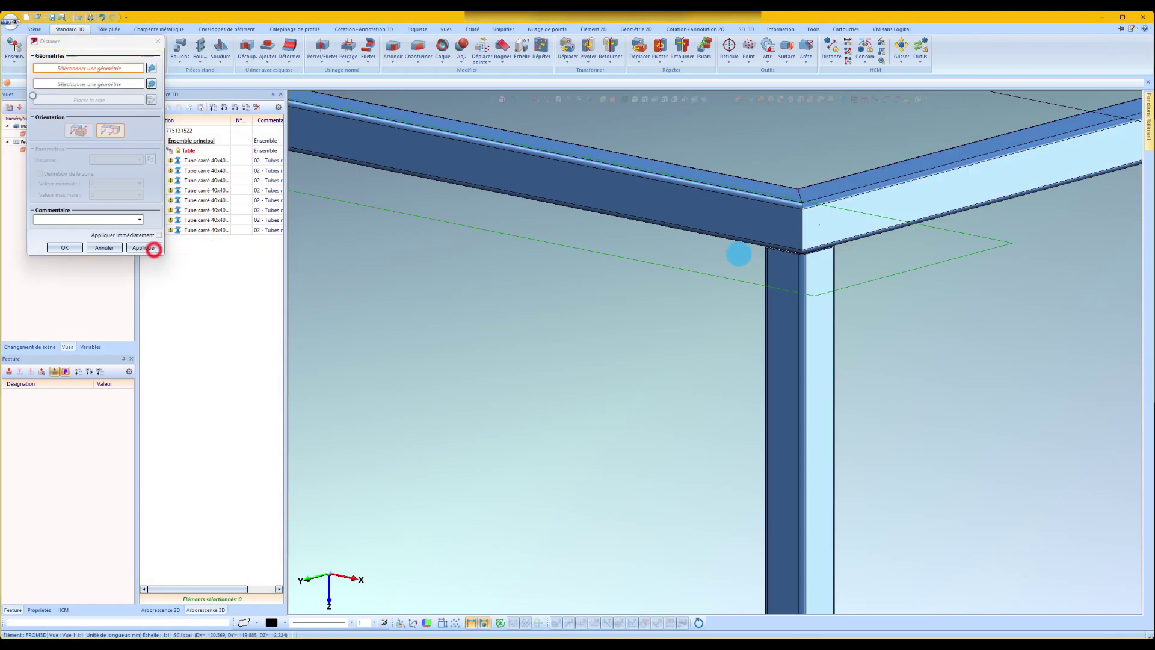
Add a Distance constraint between the same mirrored leg's other outer face and the long frame tube's outer side face
click(778, 266)
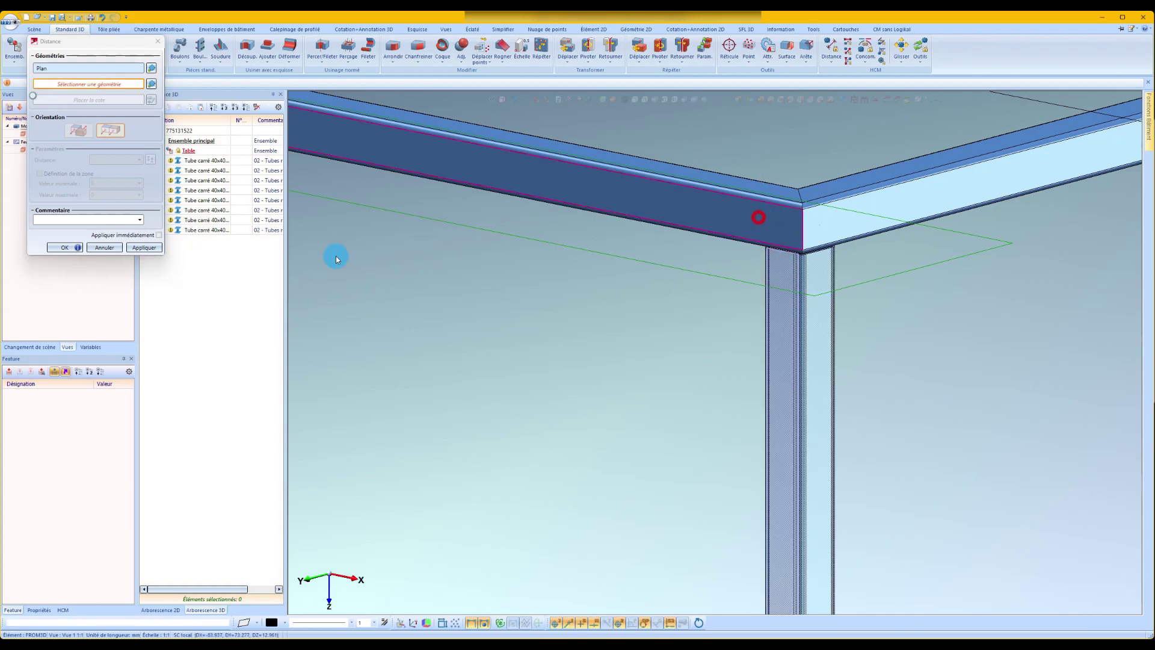
click(758, 217)
click(138, 249)
scroll(508, 299, down, 5)
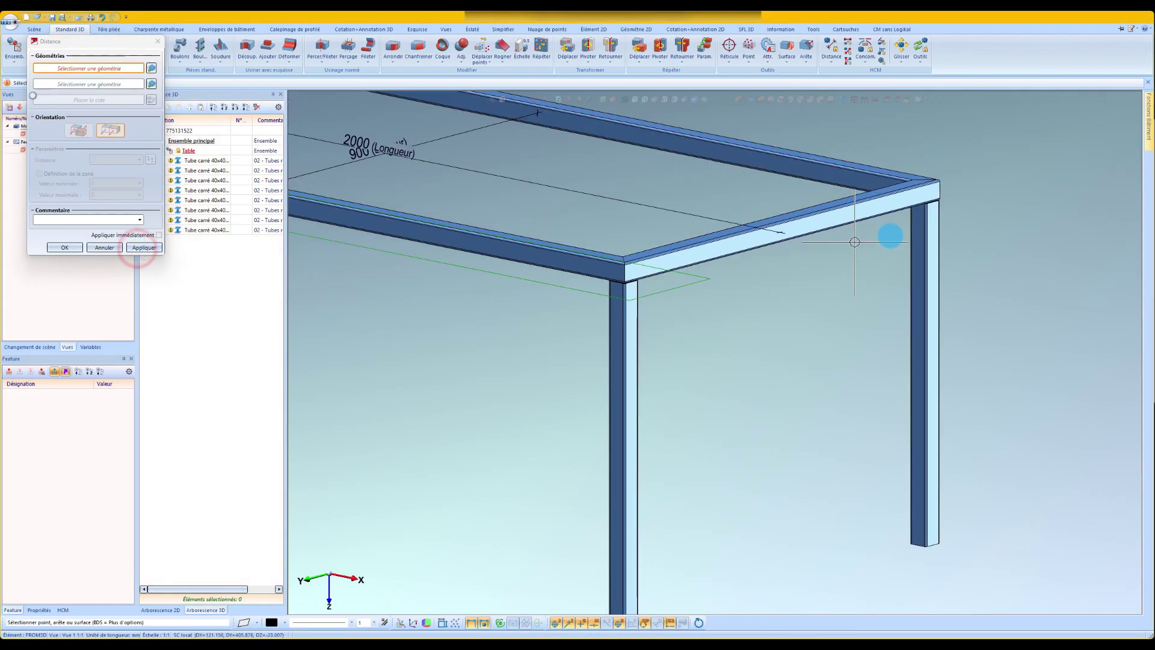
Add a Distance constraint between the second mirrored leg's outer face and the short frame tube's outer side face
scroll(934, 217, up, 6)
click(937, 213)
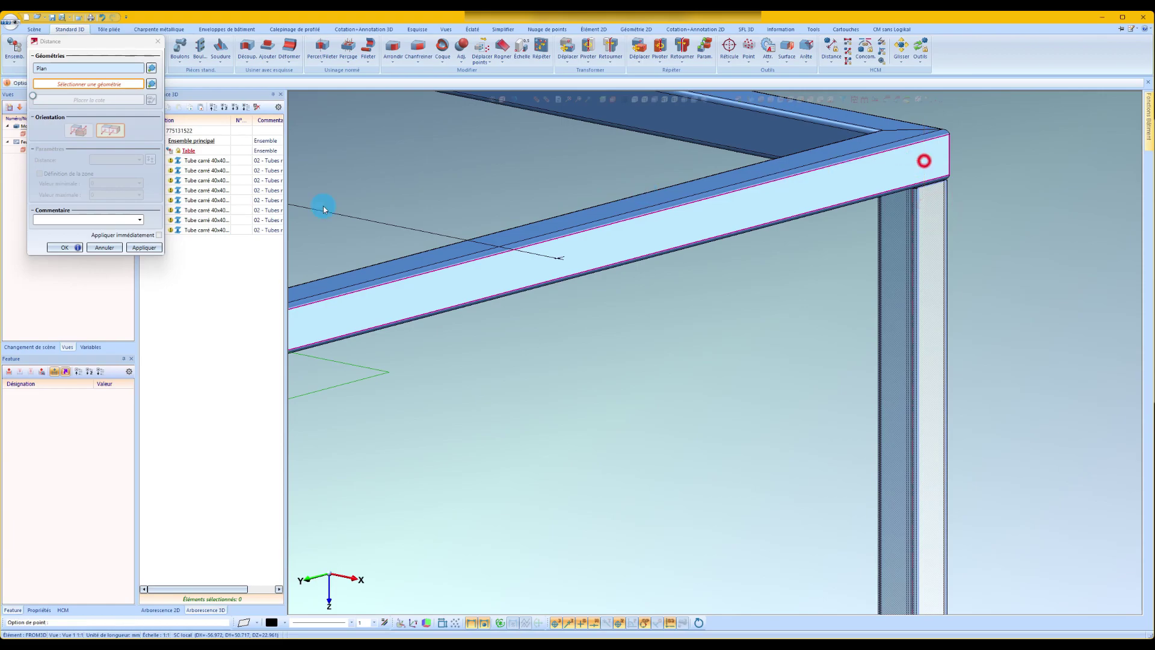
click(647, 196)
click(143, 247)
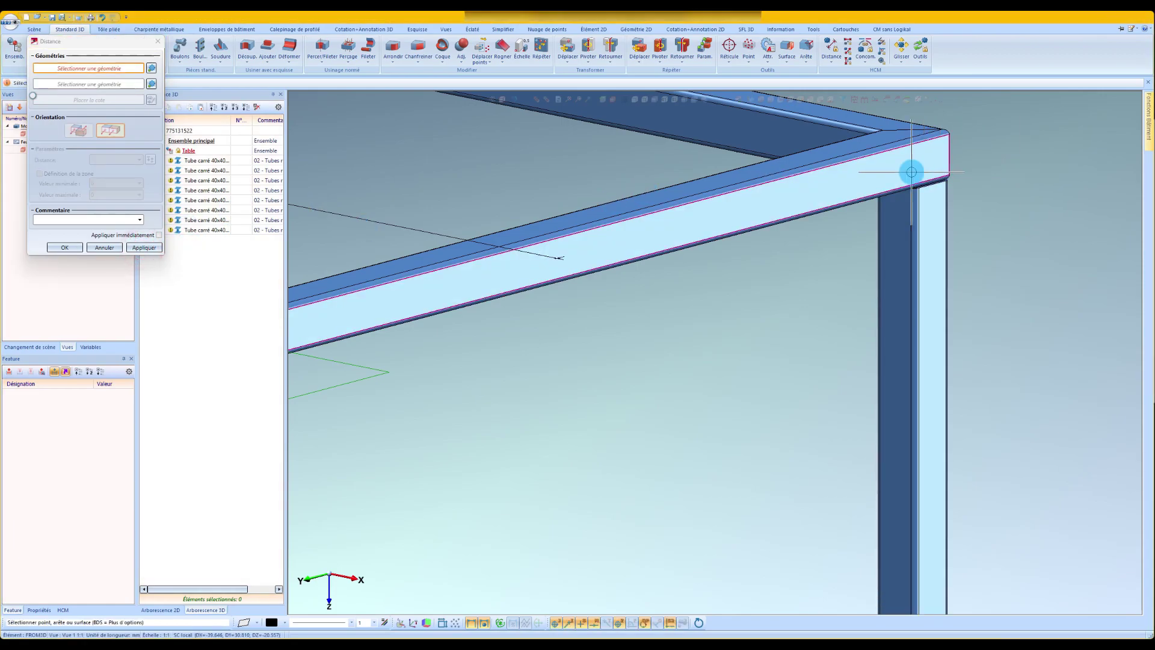
Add a Distance constraint between the second mirrored leg's other outer face and the adjoining long frame tube's outer side face
scroll(838, 175, down, 3)
middle_drag(838, 175, 1023, 225)
scroll(947, 206, up, 5)
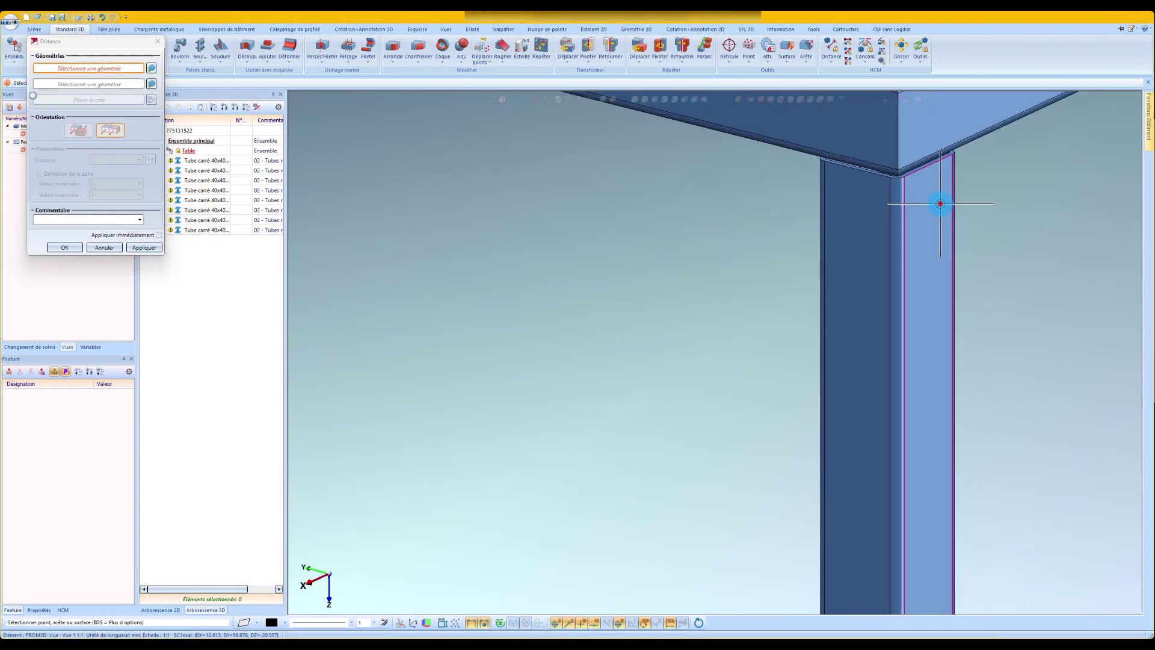
click(940, 204)
scroll(880, 313, down, 3)
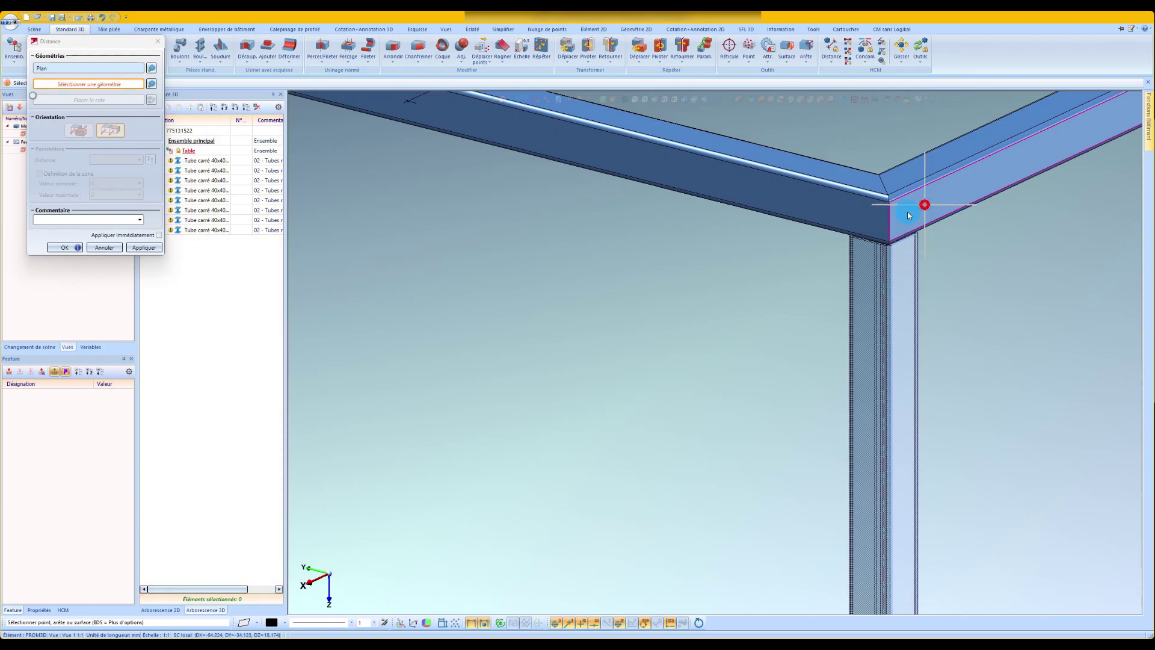
click(924, 205)
click(144, 247)
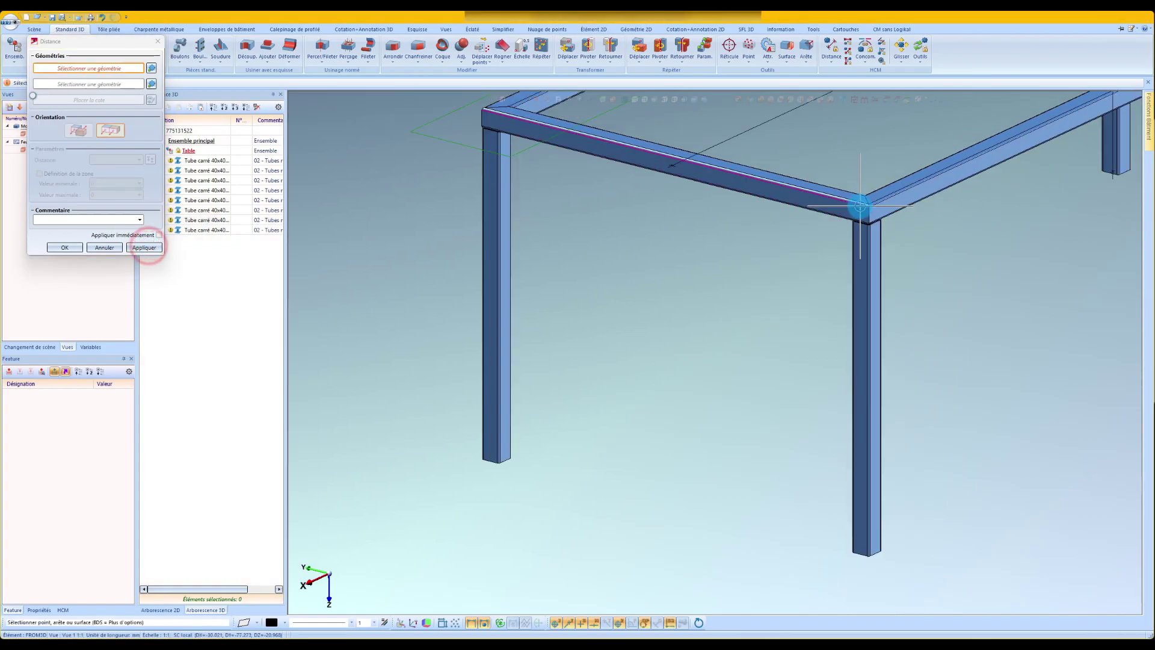
Add a Distance constraint between one leg's bottom end face and the bottom end face of the leg carrying the Hauteur dimension
scroll(860, 206, down, 2)
scroll(875, 322, down, 2)
middle_drag(872, 308, 870, 256)
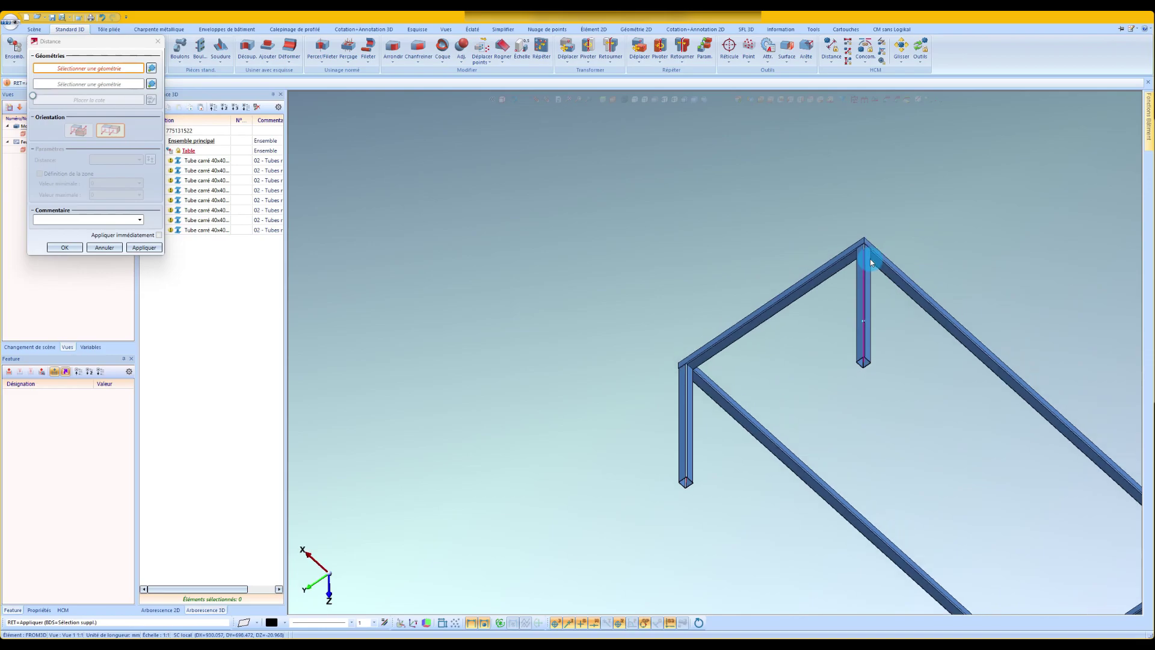
scroll(875, 373, up, 5)
scroll(847, 377, up, 2)
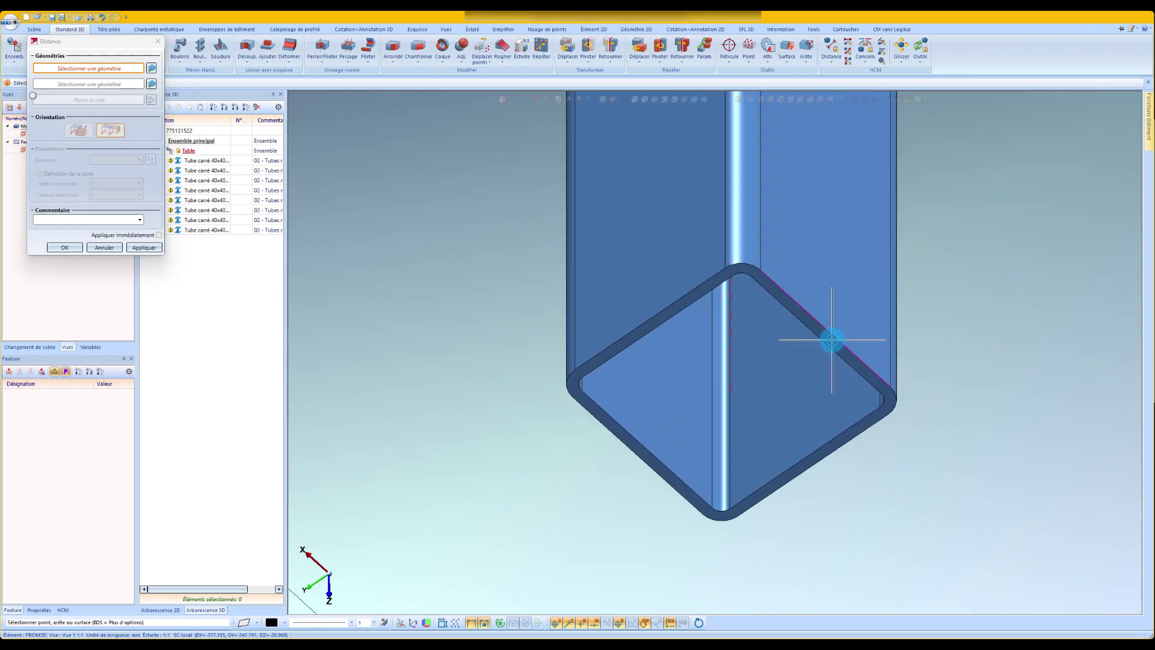
scroll(832, 340, up, 1)
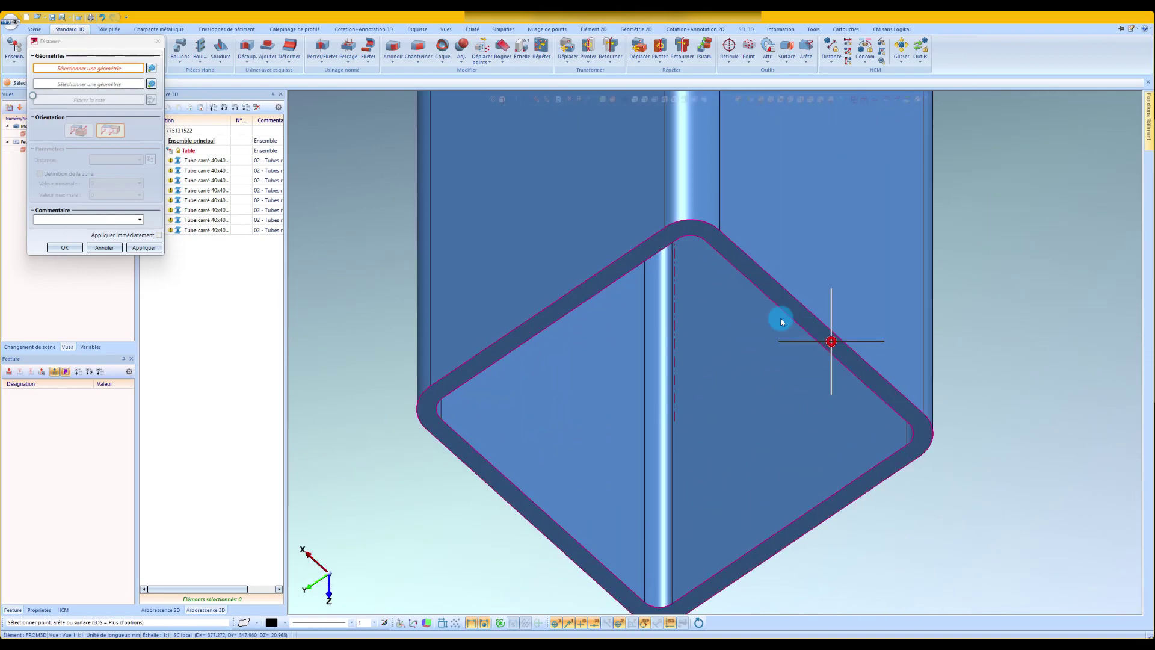
click(808, 333)
scroll(701, 199, down, 8)
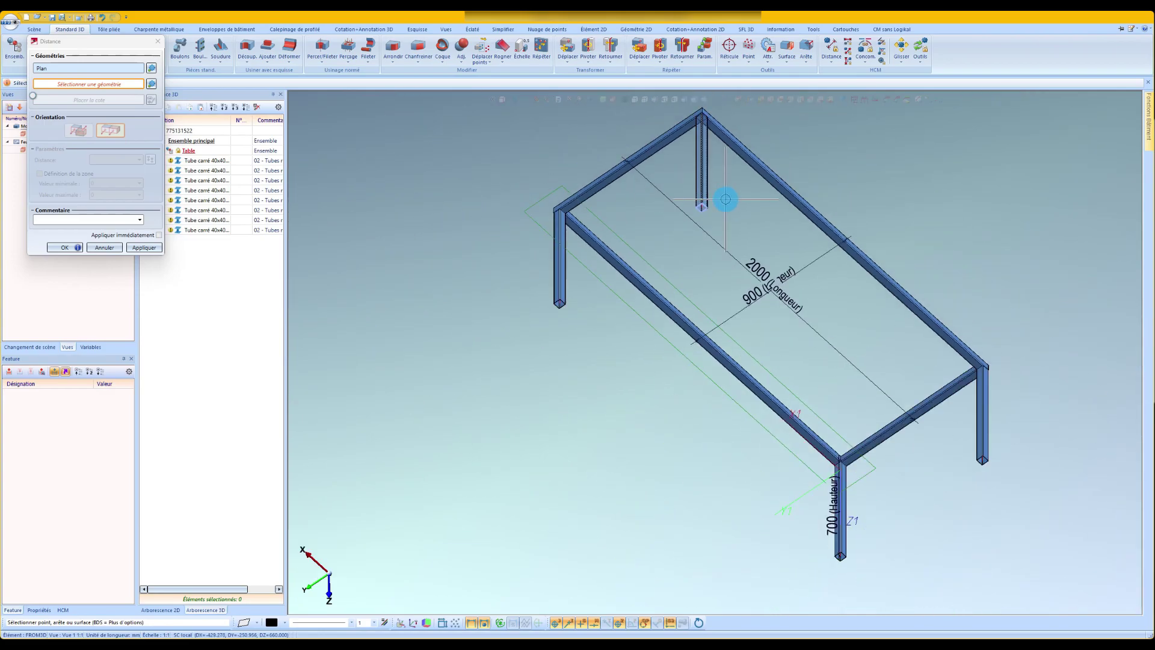
scroll(840, 542, up, 8)
click(749, 413)
scroll(752, 407, up, 2)
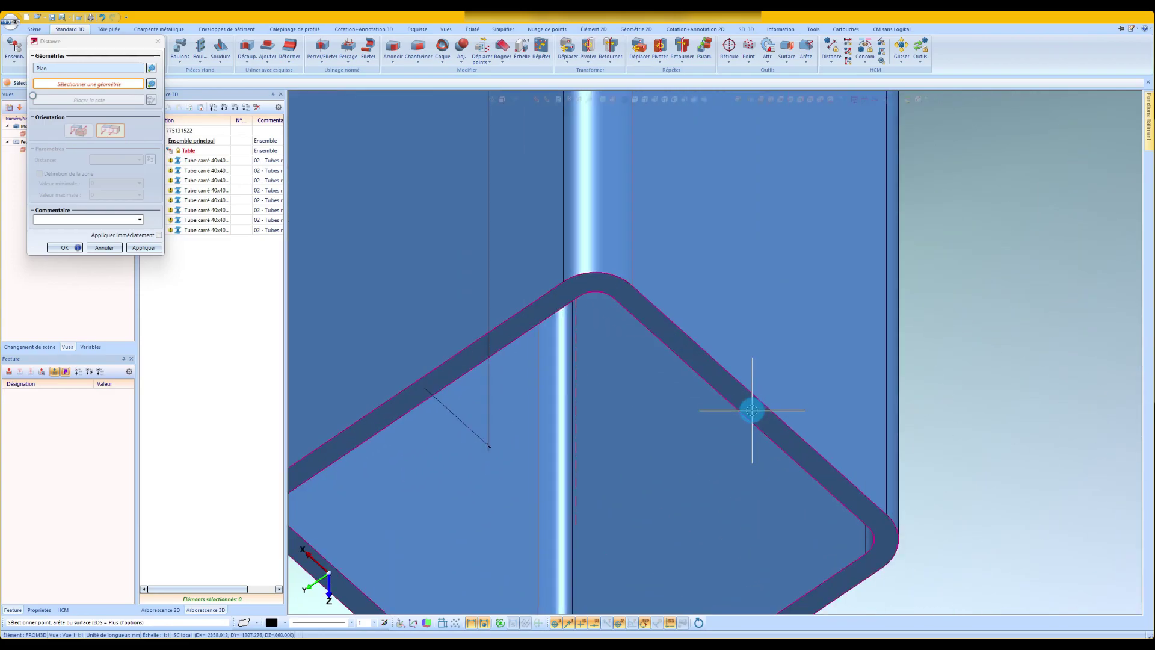
click(155, 249)
Add a Distance constraint of 0 between another leg's bottom end face and the Hauteur-dimensioned leg's bottom end face, and finish constraining
scroll(949, 376, down, 6)
scroll(867, 283, down, 3)
scroll(730, 181, up, 10)
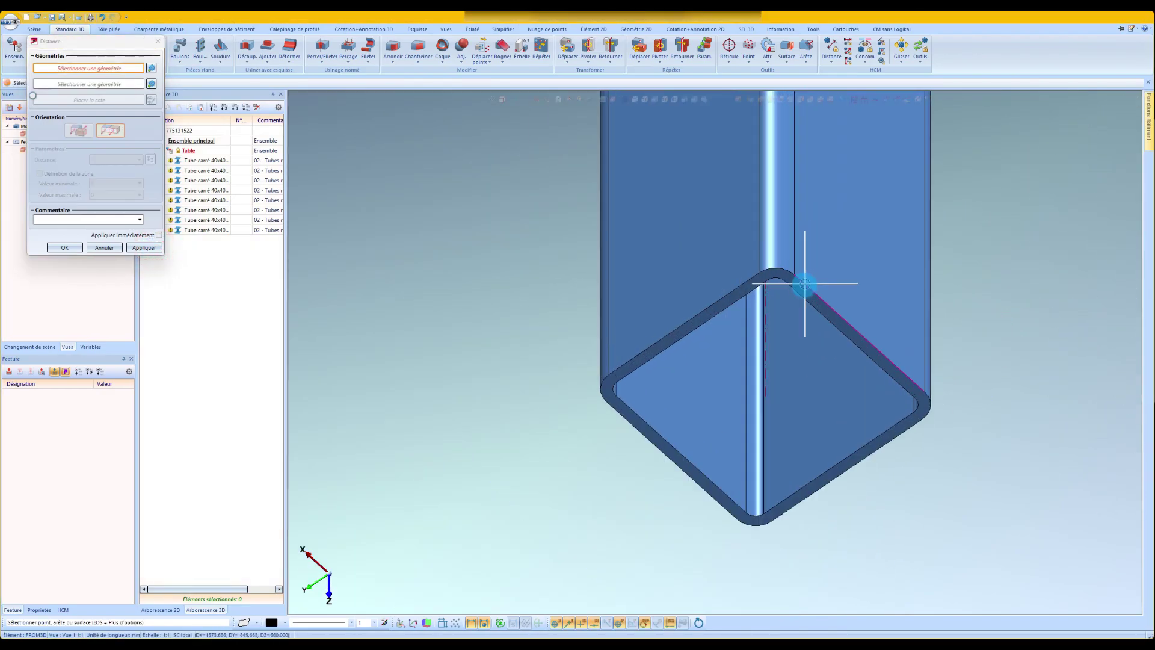
scroll(802, 288, up, 2)
click(794, 283)
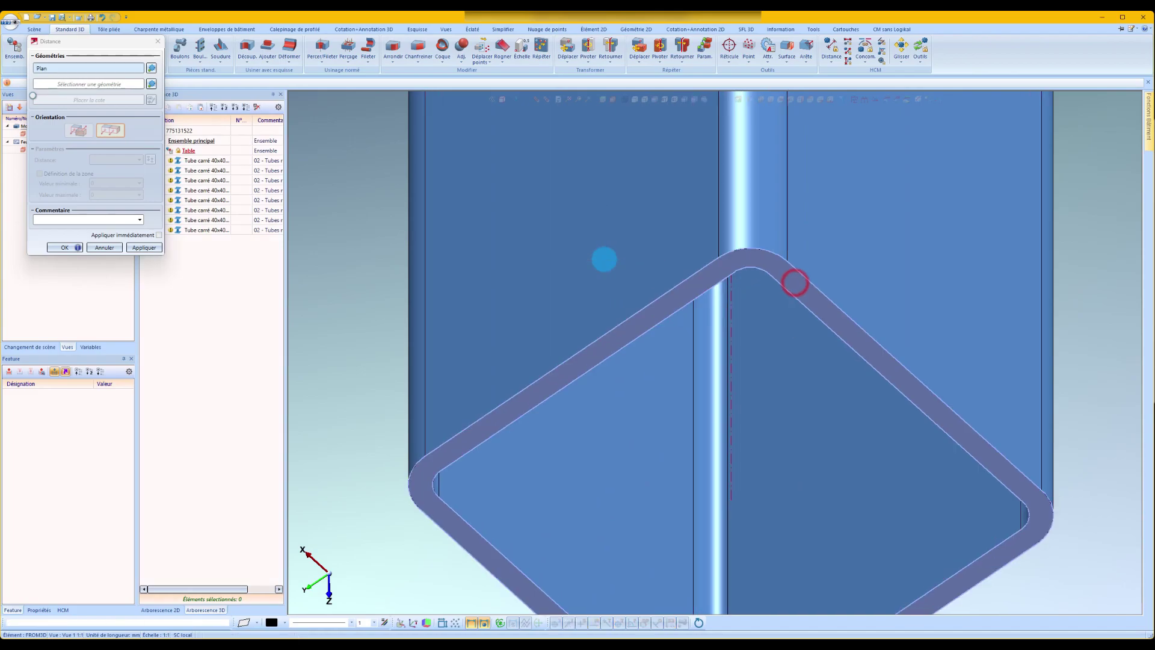
scroll(603, 255, down, 10)
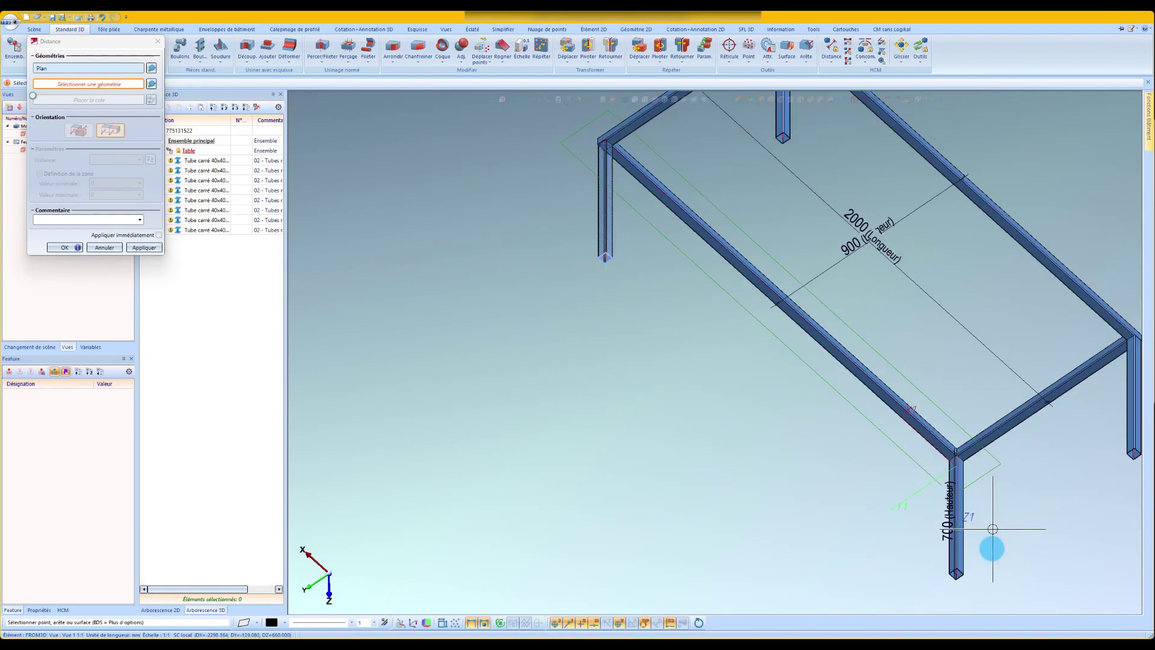
scroll(956, 577, up, 8)
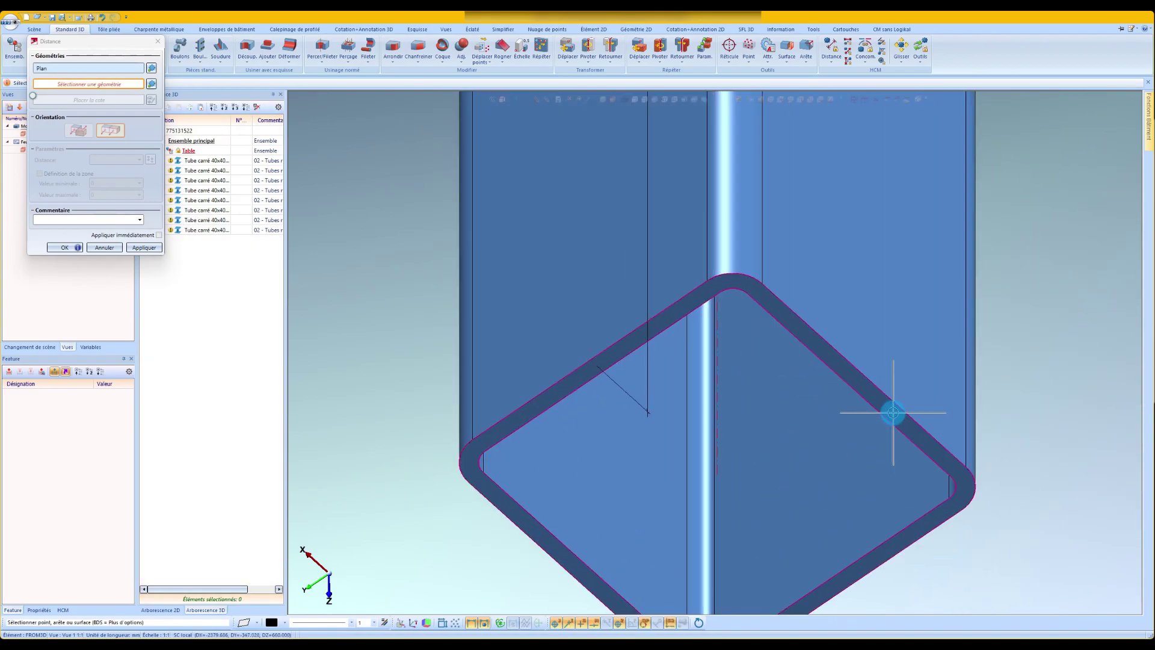
click(138, 248)
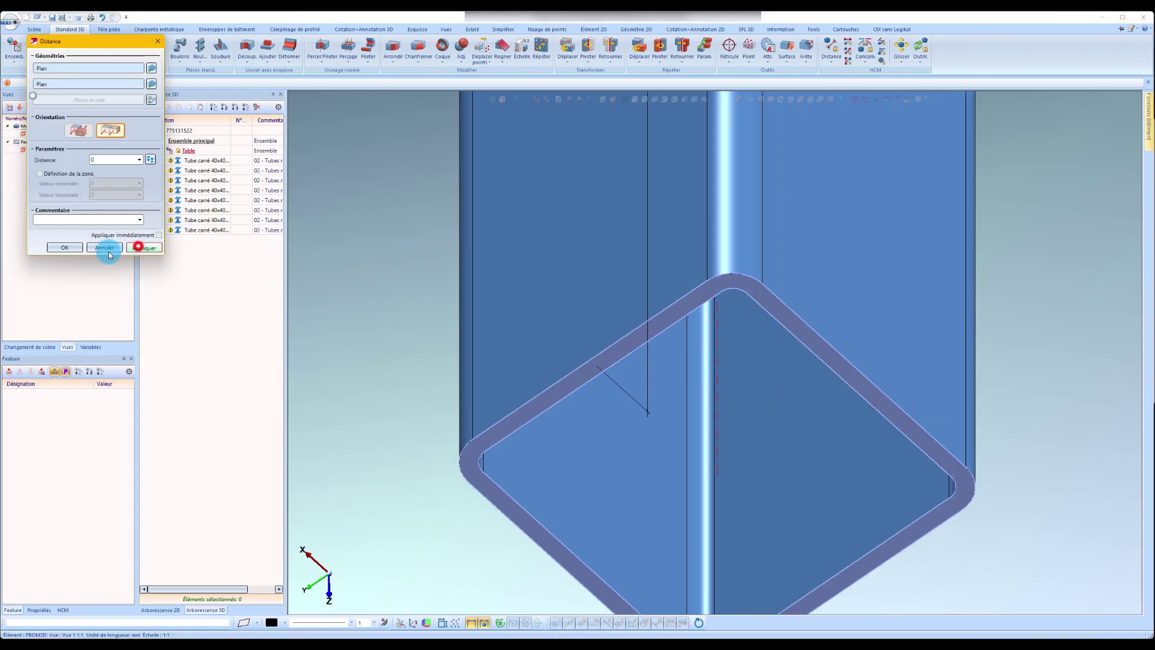
click(67, 247)
Set the Table assembly's Hauteur variable to 1000 to test the leg constraints
scroll(727, 386, down, 8)
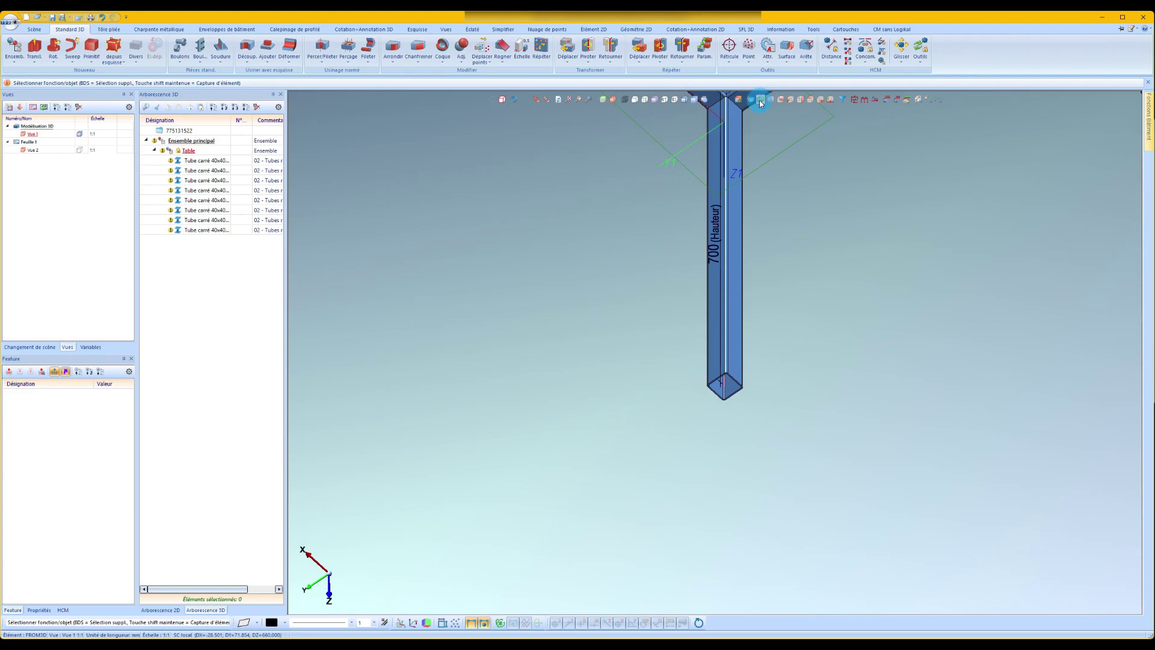
click(760, 101)
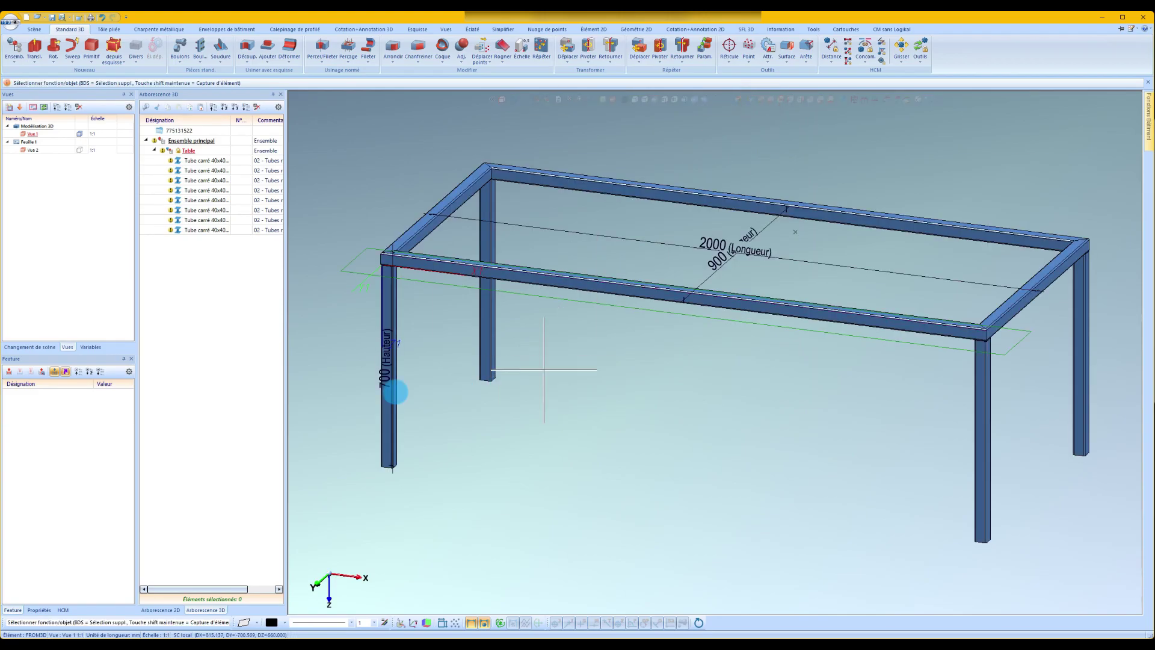
click(84, 346)
double_click(64, 151)
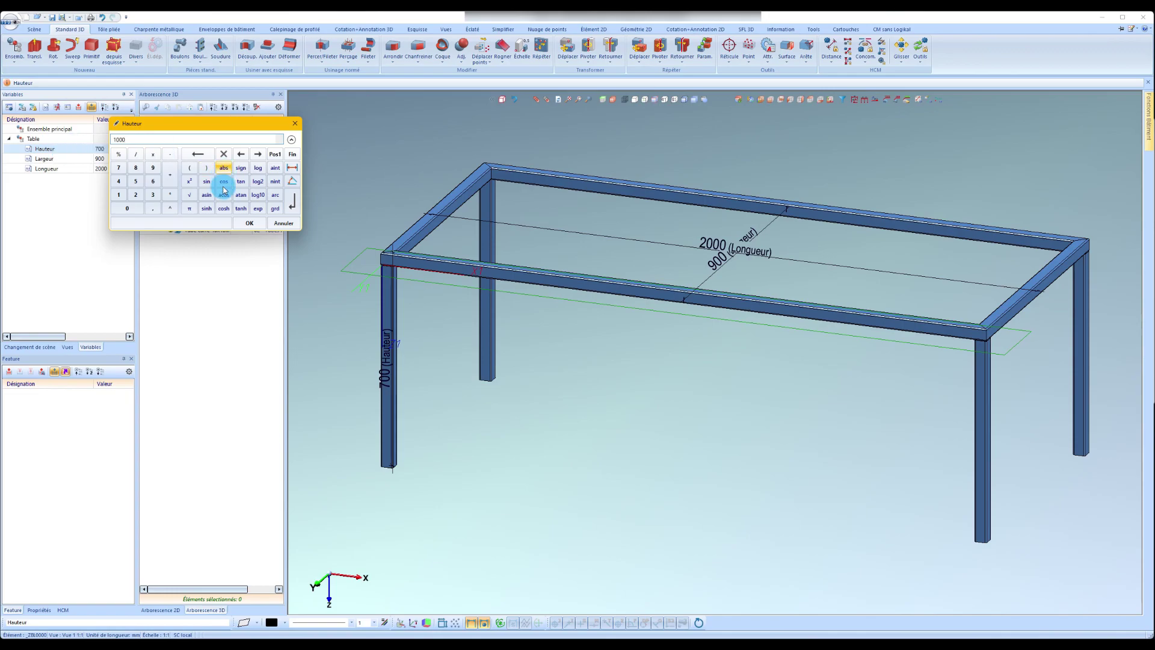
click(251, 224)
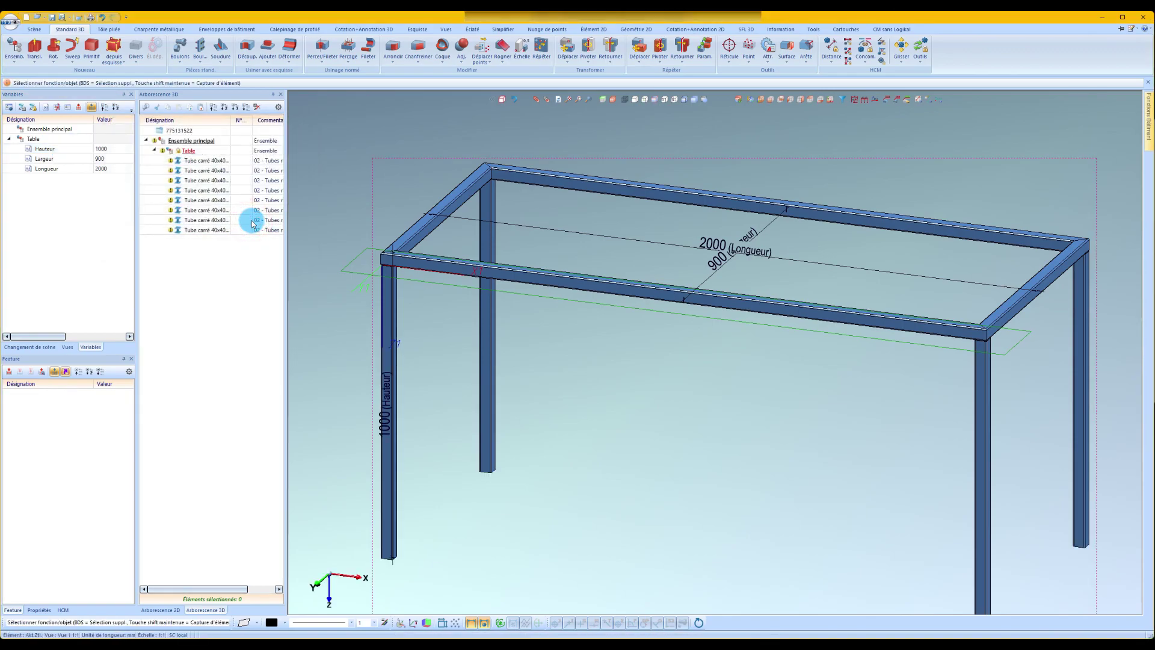
scroll(630, 314, down, 3)
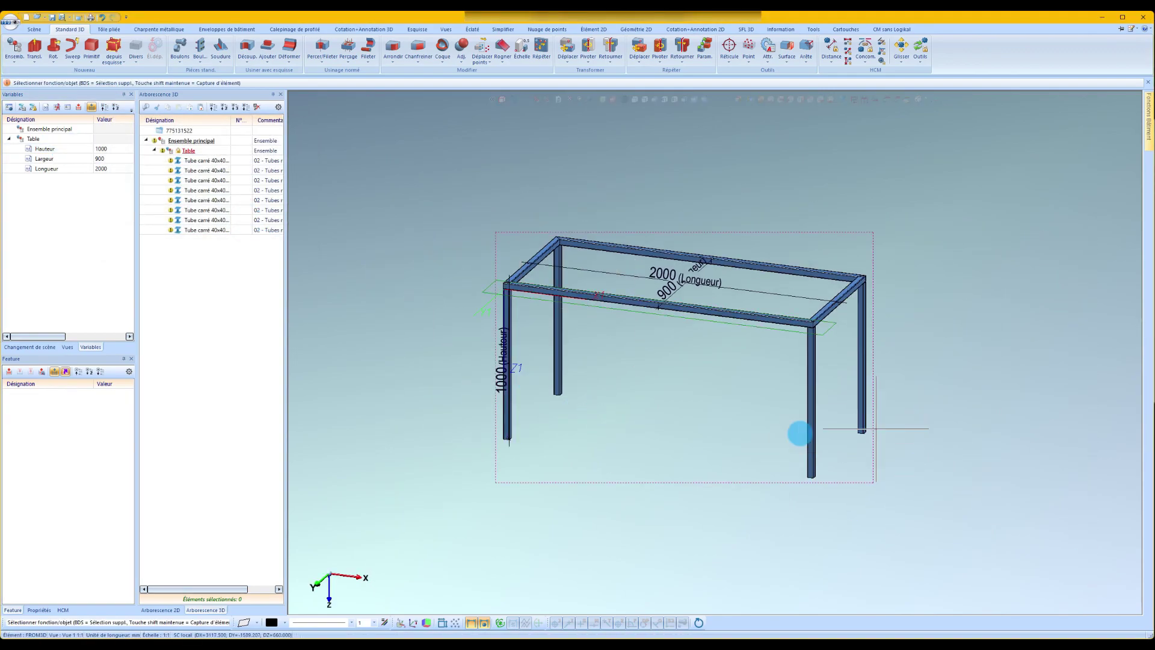
Set the Table assembly's Hauteur variable back to 700
click(66, 151)
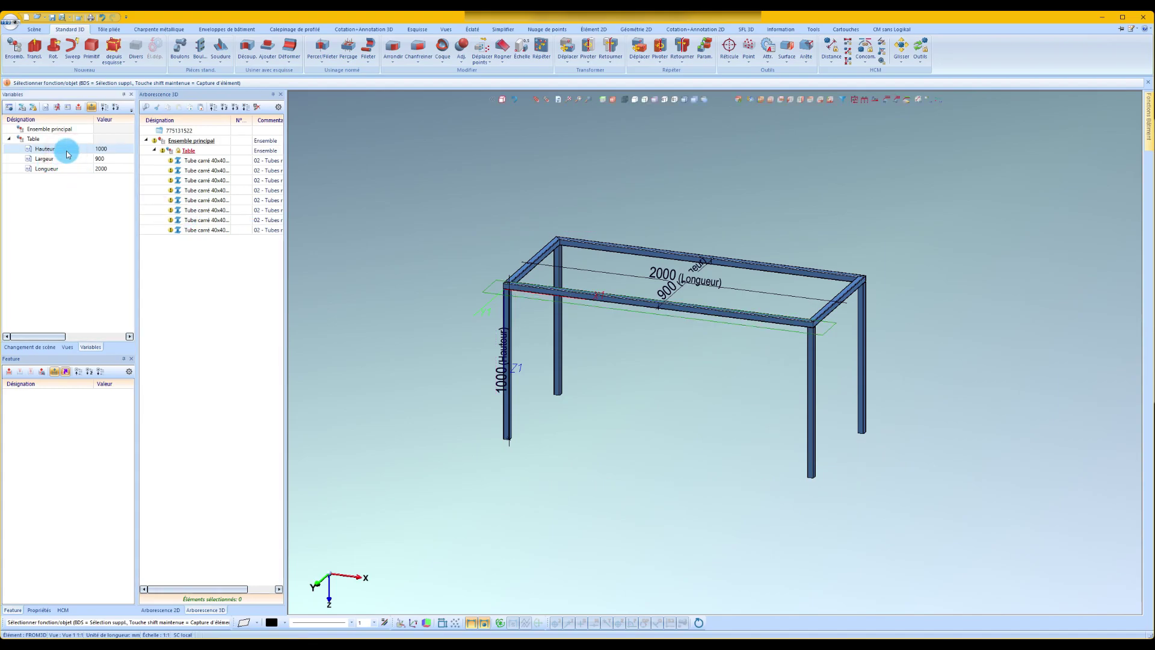
double_click(66, 151)
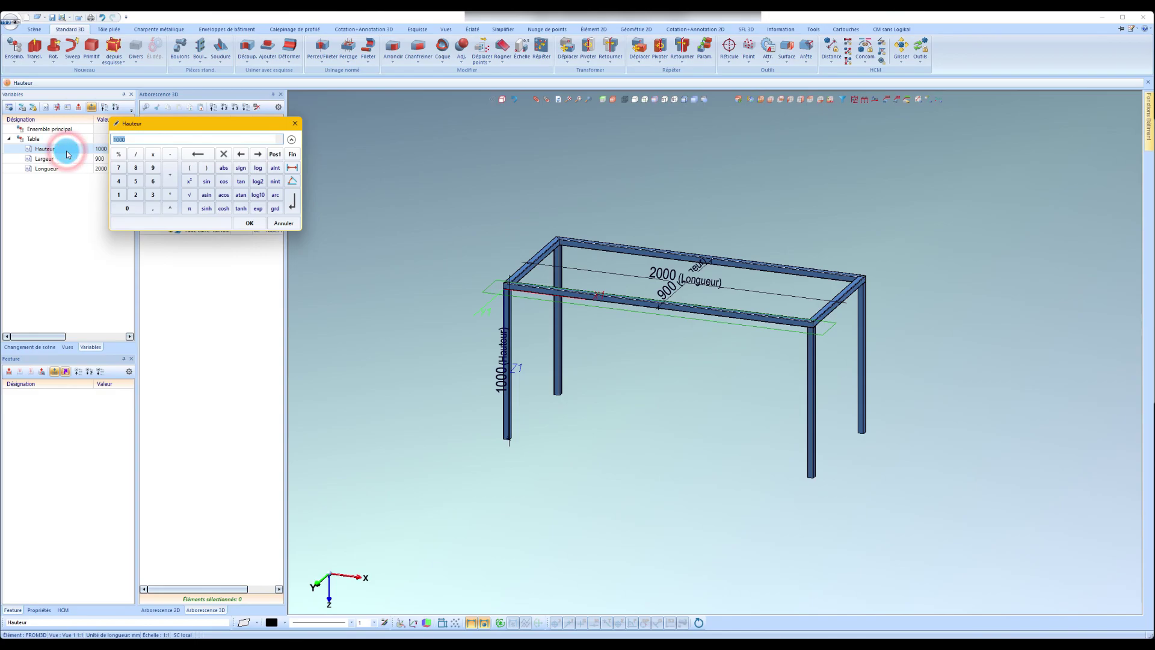
click(243, 223)
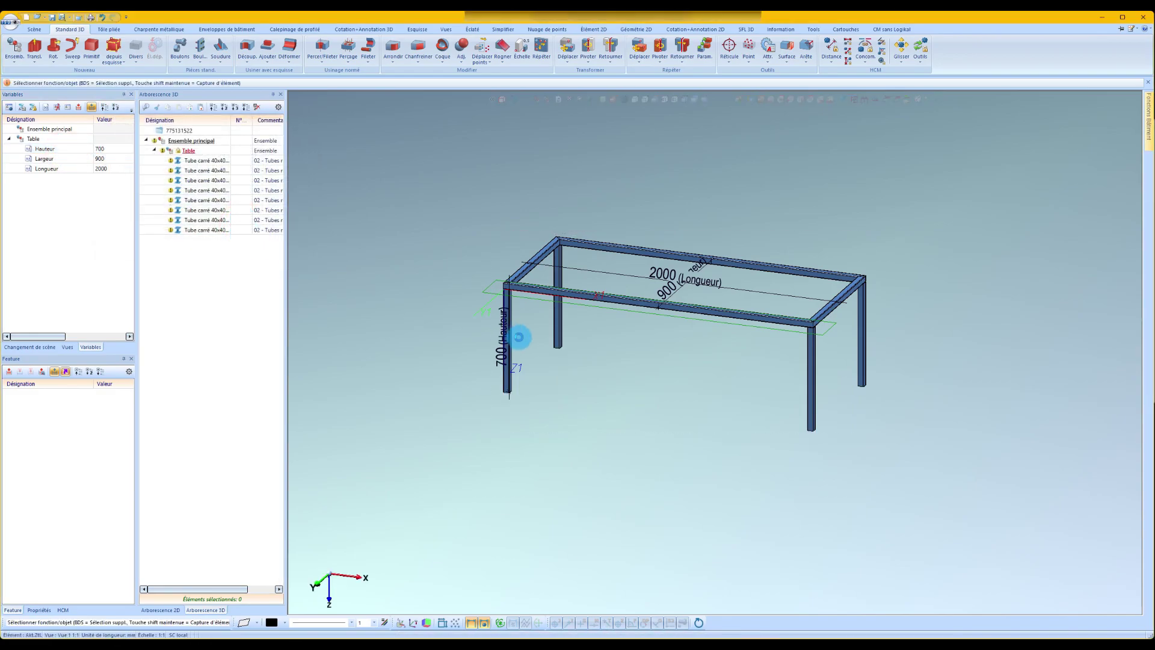
Switch the active coordinate system from the local one to the universal one
scroll(519, 337, down, 3)
middle_drag(616, 326, 663, 320)
scroll(409, 357, up, 2)
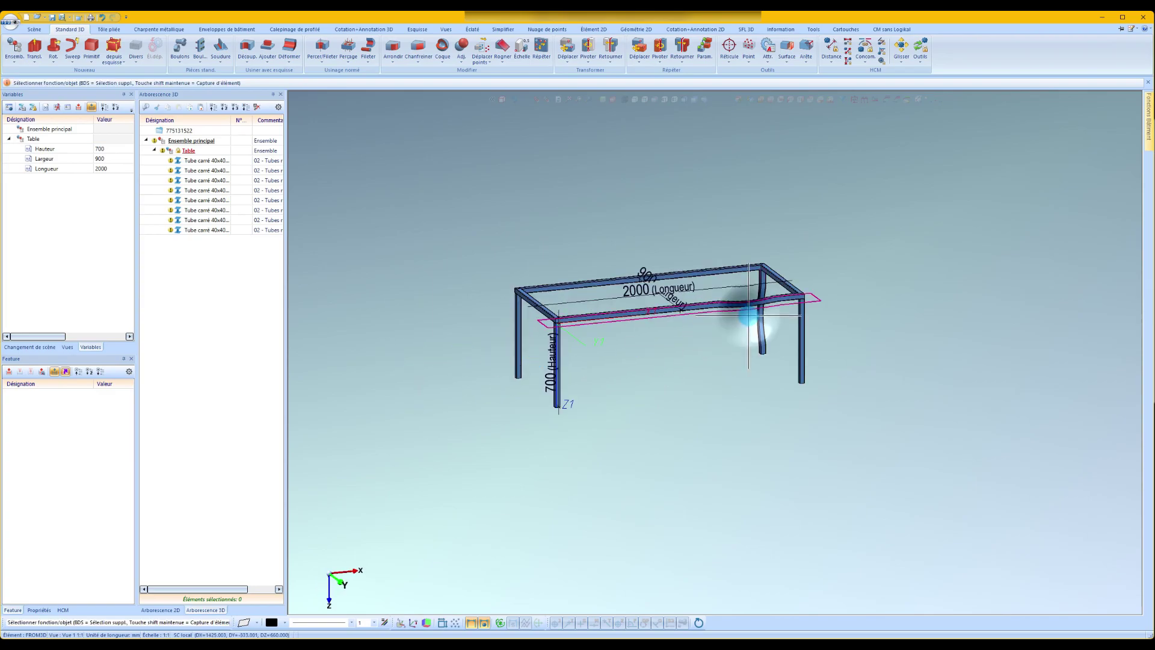
right_click(748, 329)
click(778, 533)
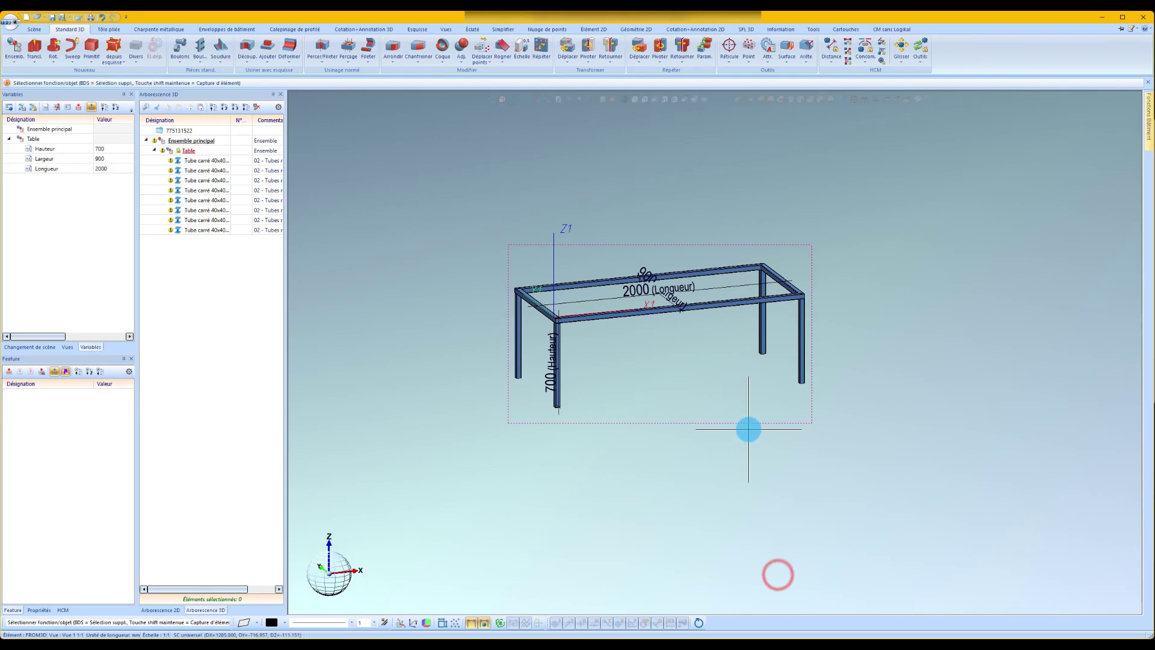
click(809, 630)
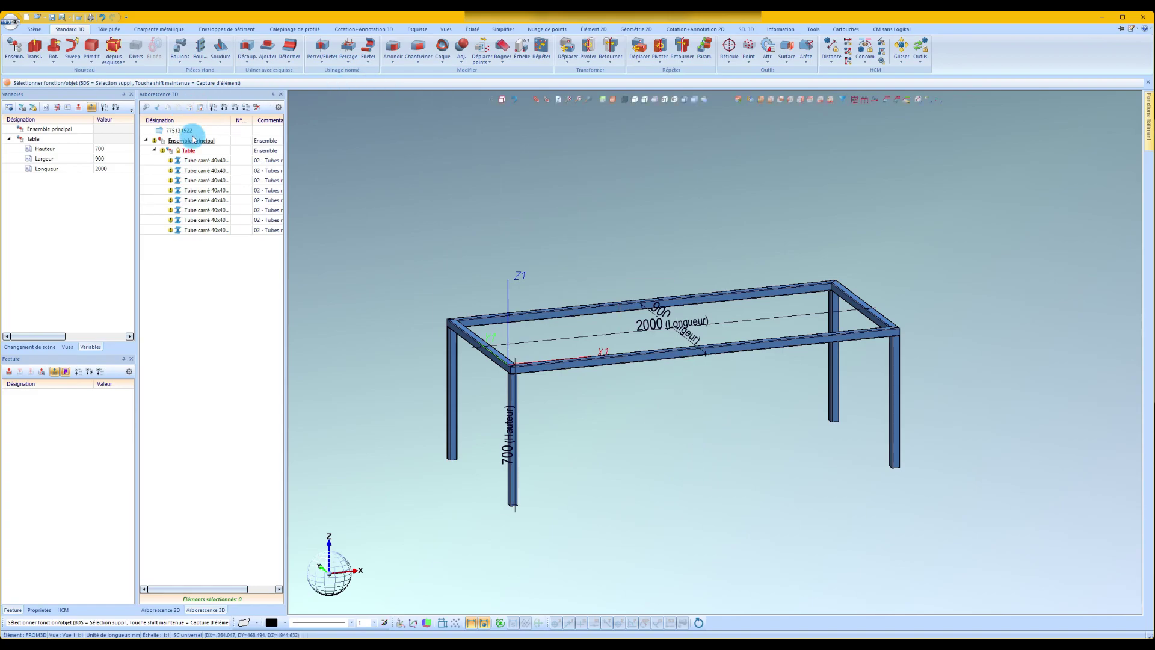
Open the element variables of the Table assembly and export them to a CSV file named Table2
click(194, 142)
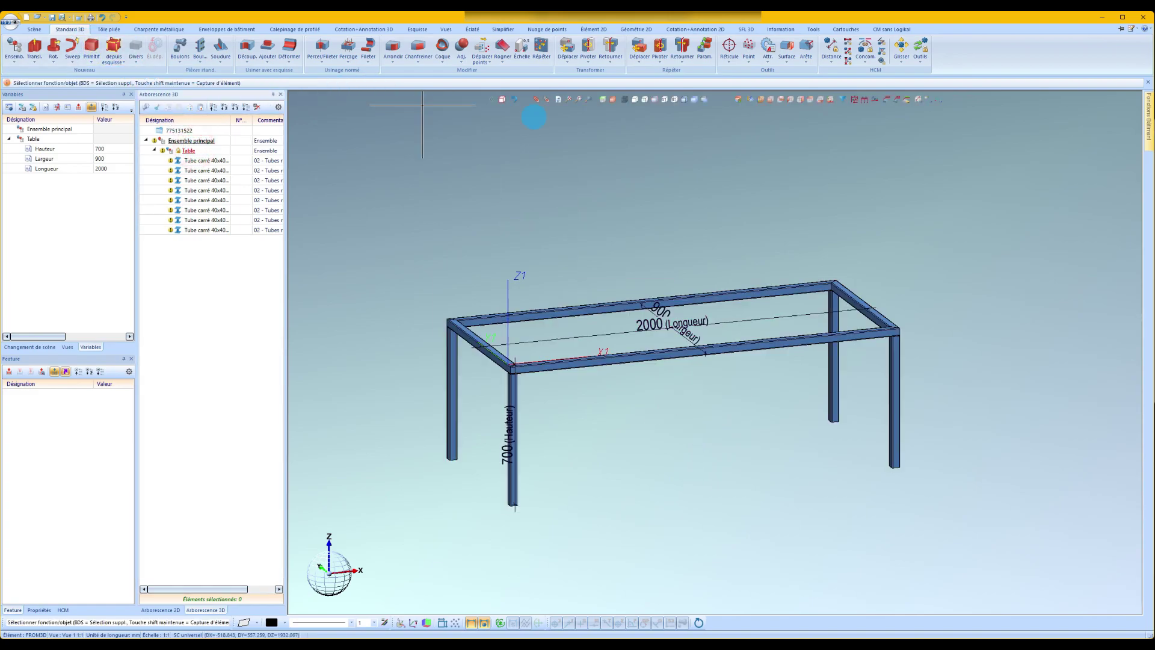
click(767, 58)
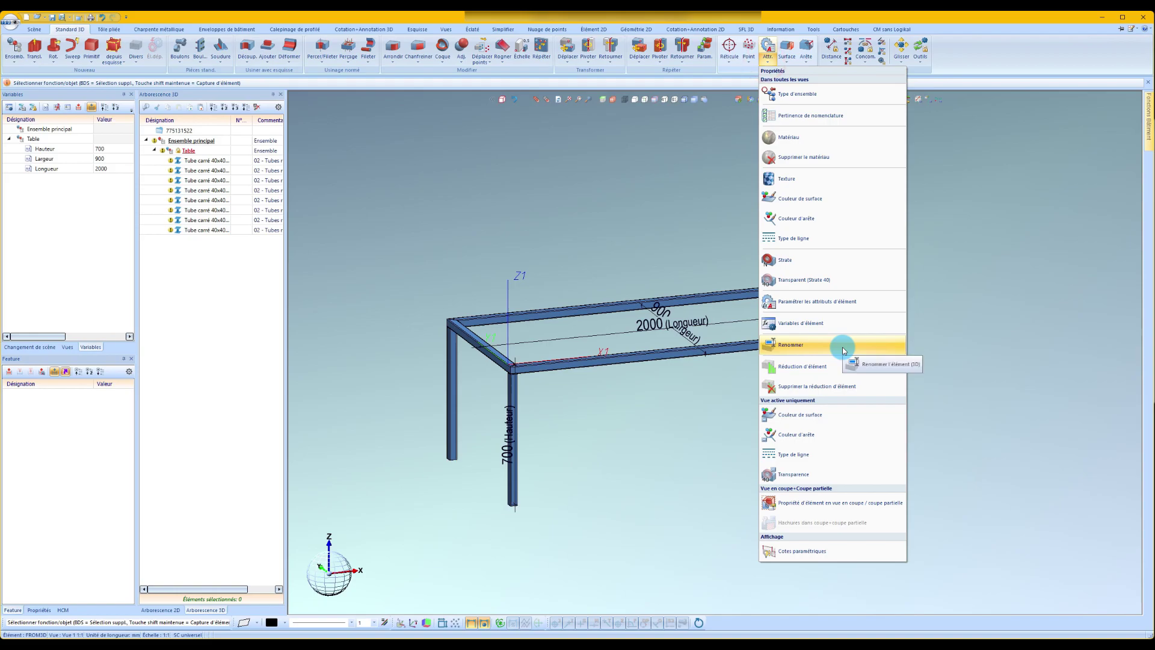
click(845, 323)
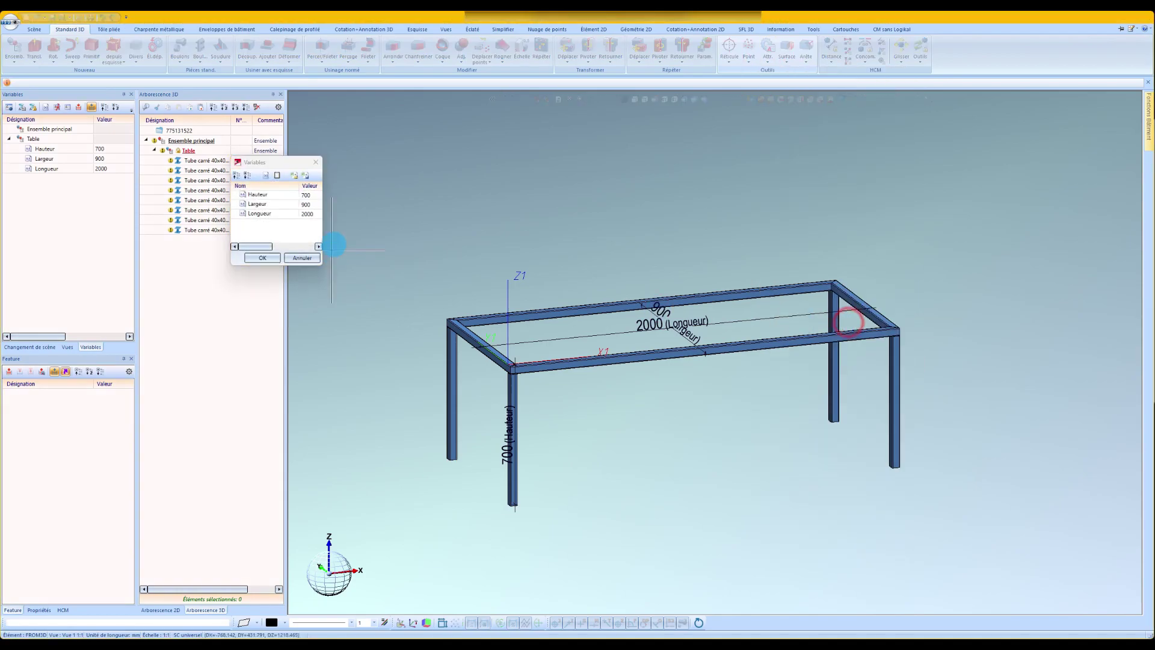
click(305, 175)
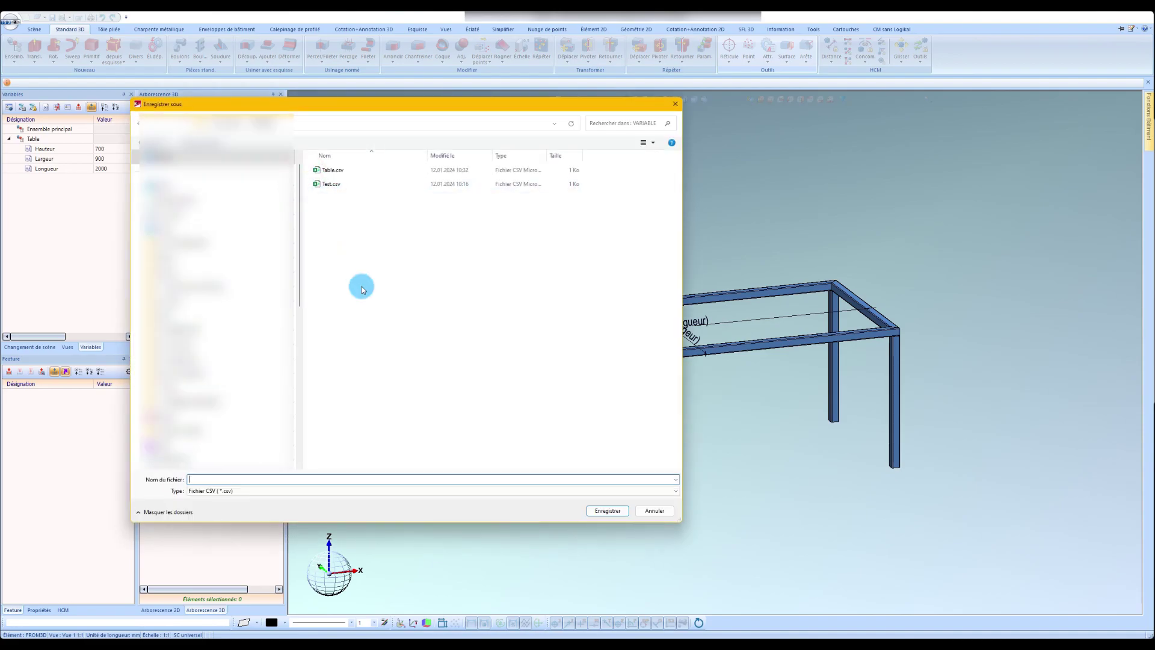
text(Table2)
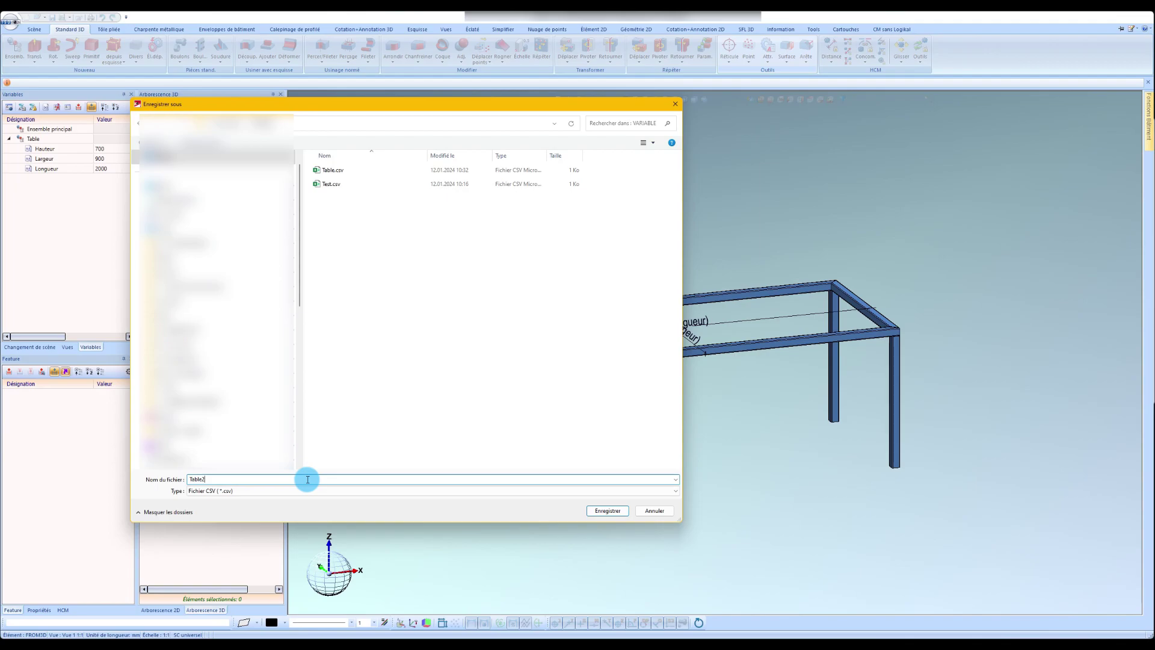
click(620, 511)
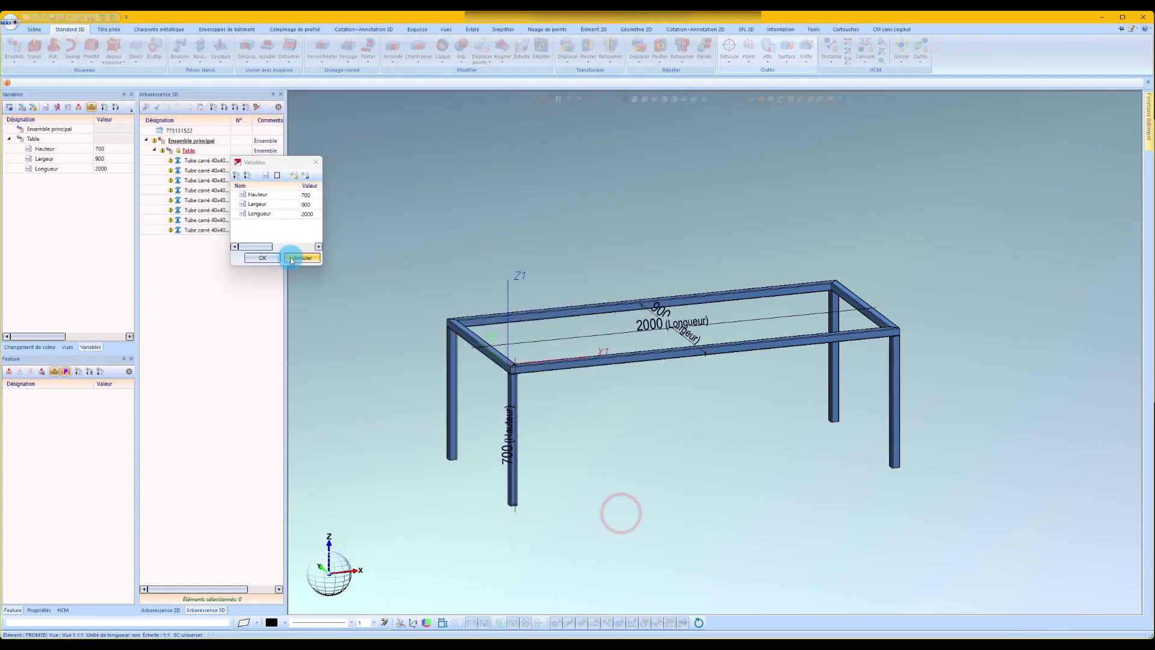
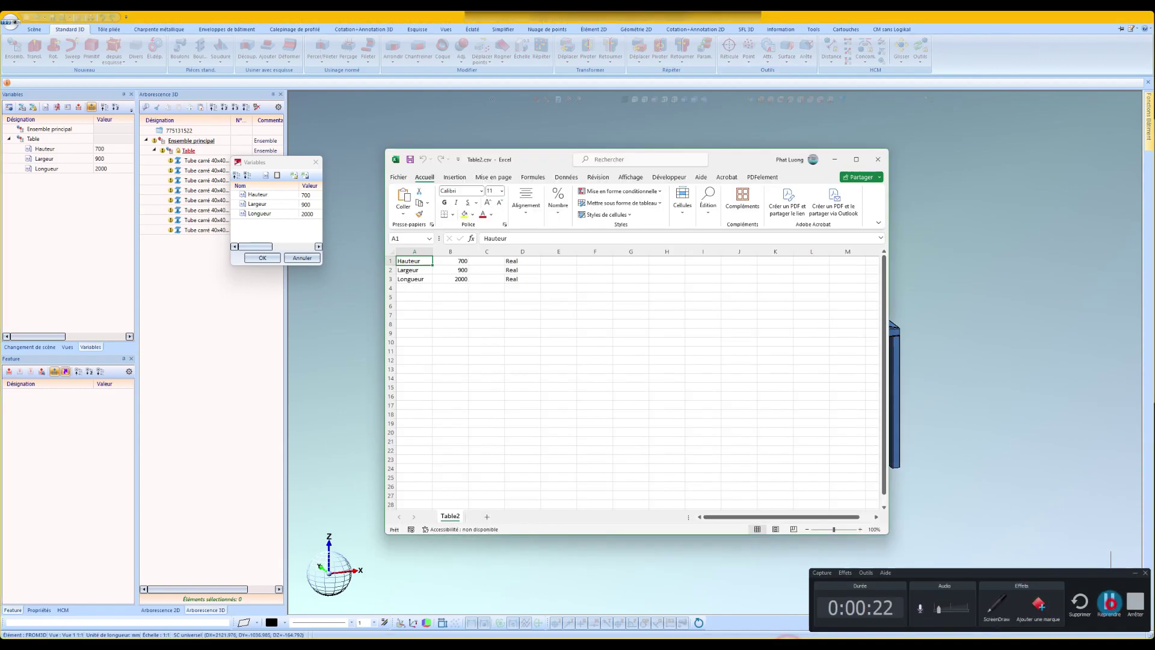
In Excel, set Hauteur to 800, Largeur to 750 and Longueur to 1400 in Table2.csv, and save and close it
click(524, 326)
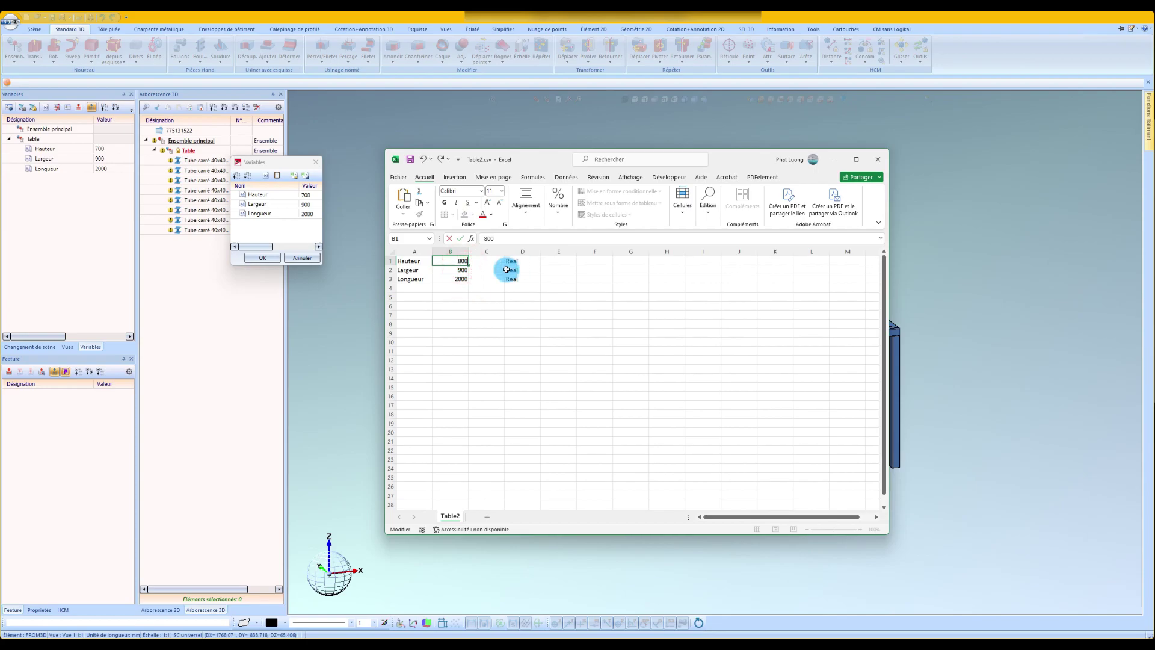
click(464, 271)
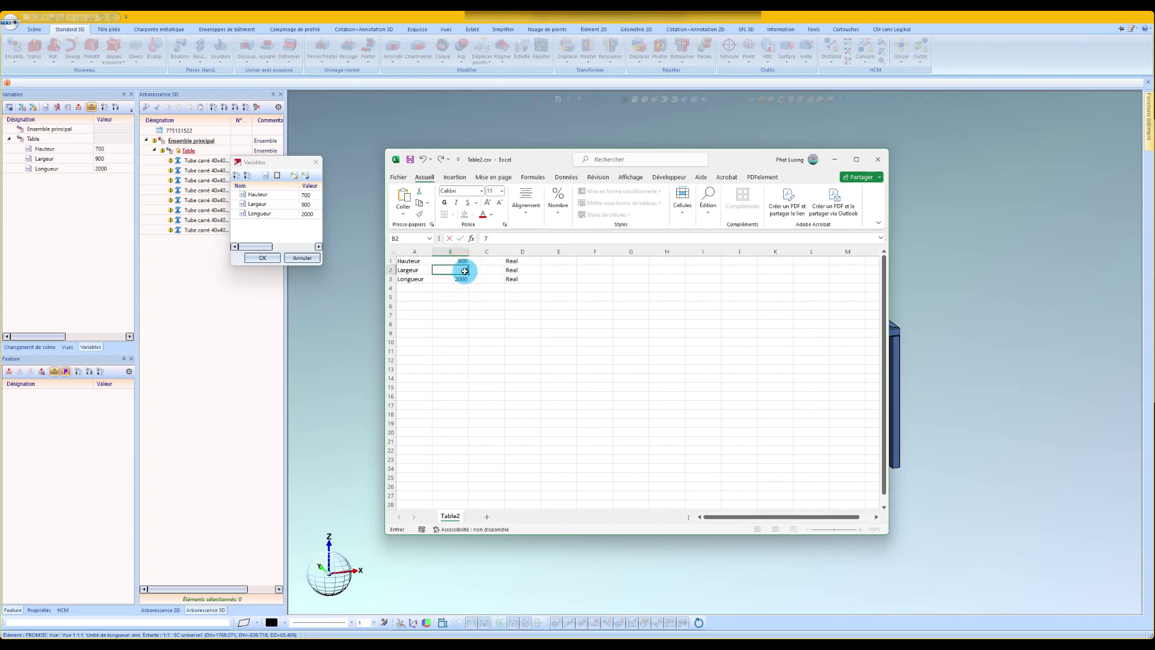
click(461, 278)
text(1)
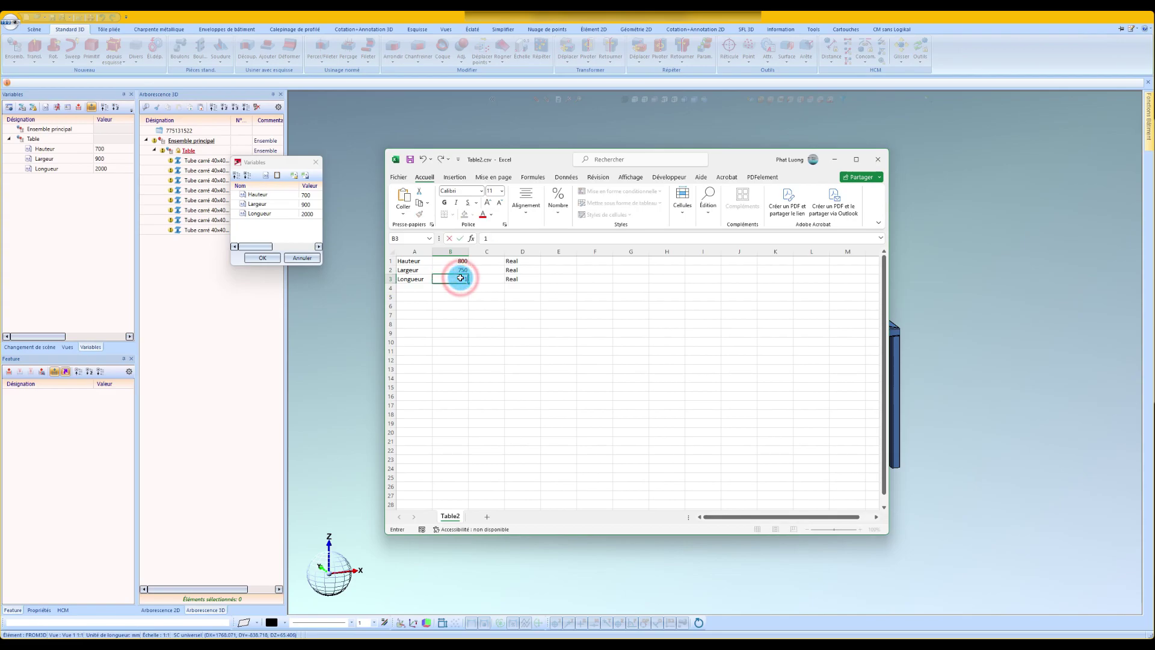
click(416, 162)
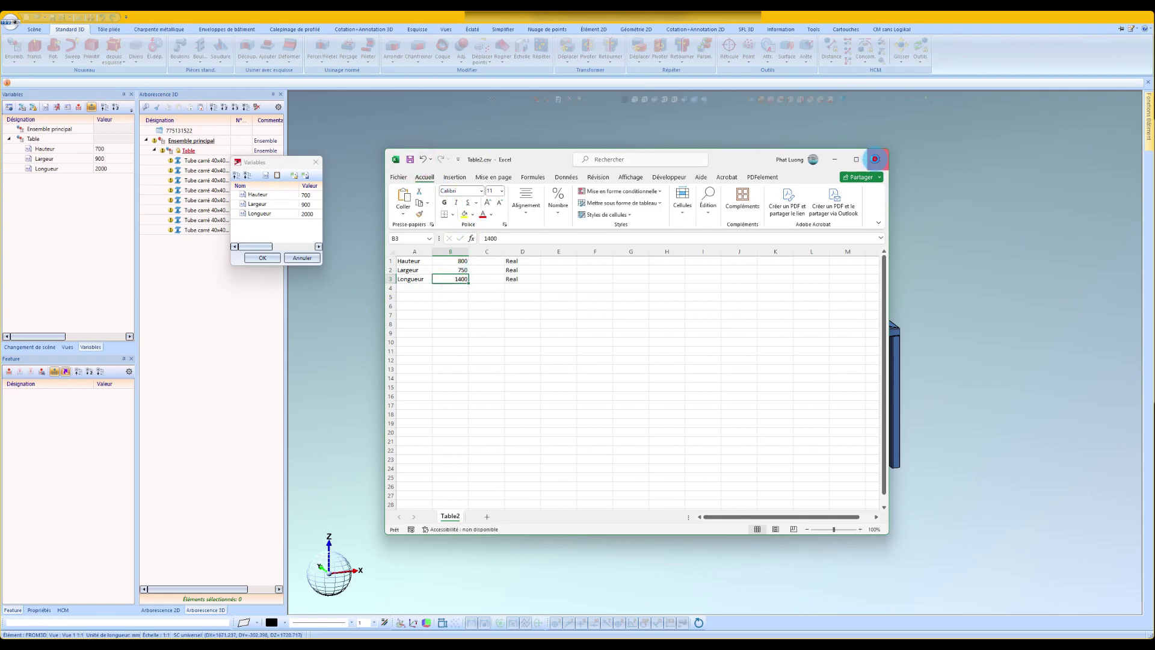
click(876, 160)
Back in the CAD model, import the variable values from the edited Table2 CSV file and apply them to the assembly
click(305, 176)
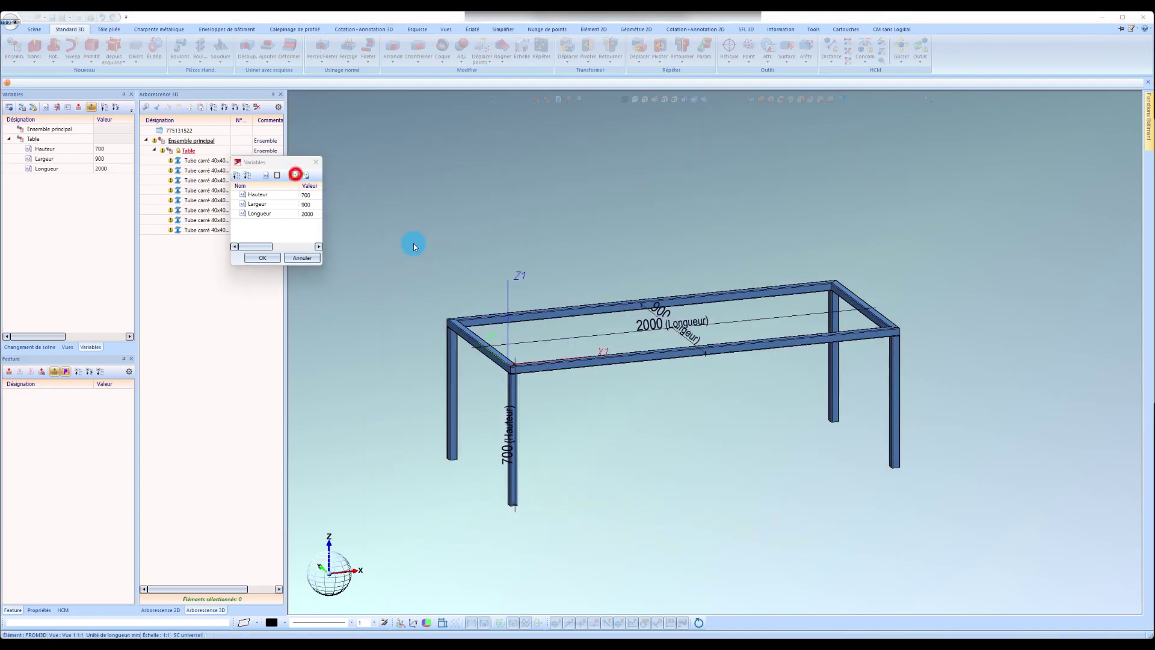
click(412, 188)
double_click(411, 188)
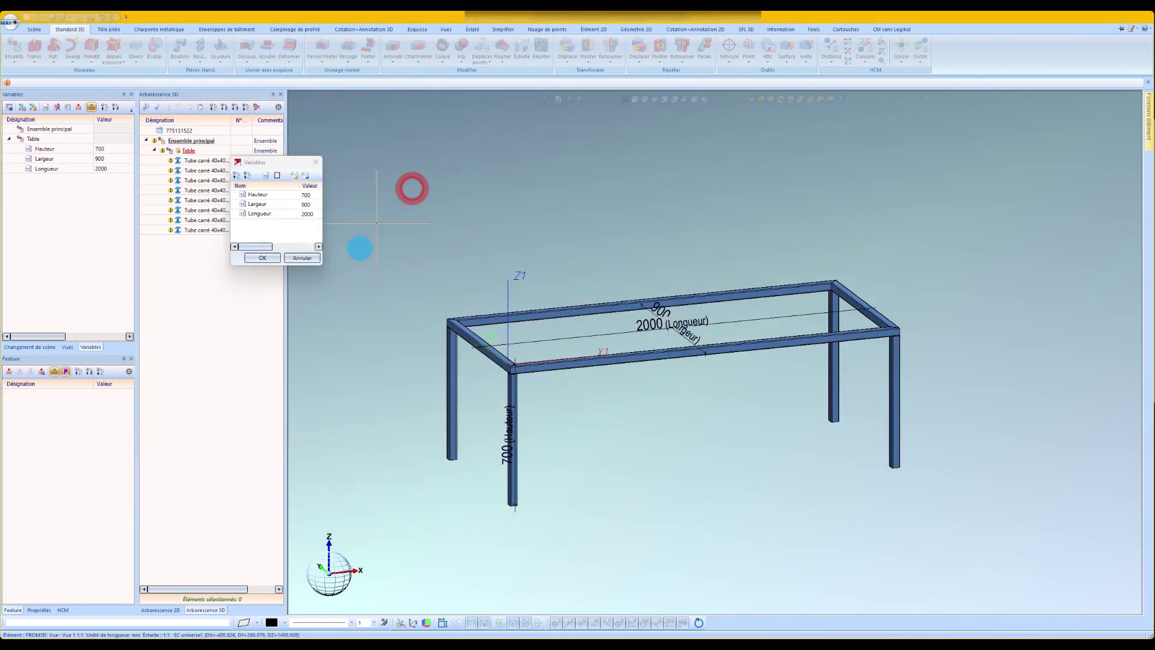
click(265, 205)
click(264, 259)
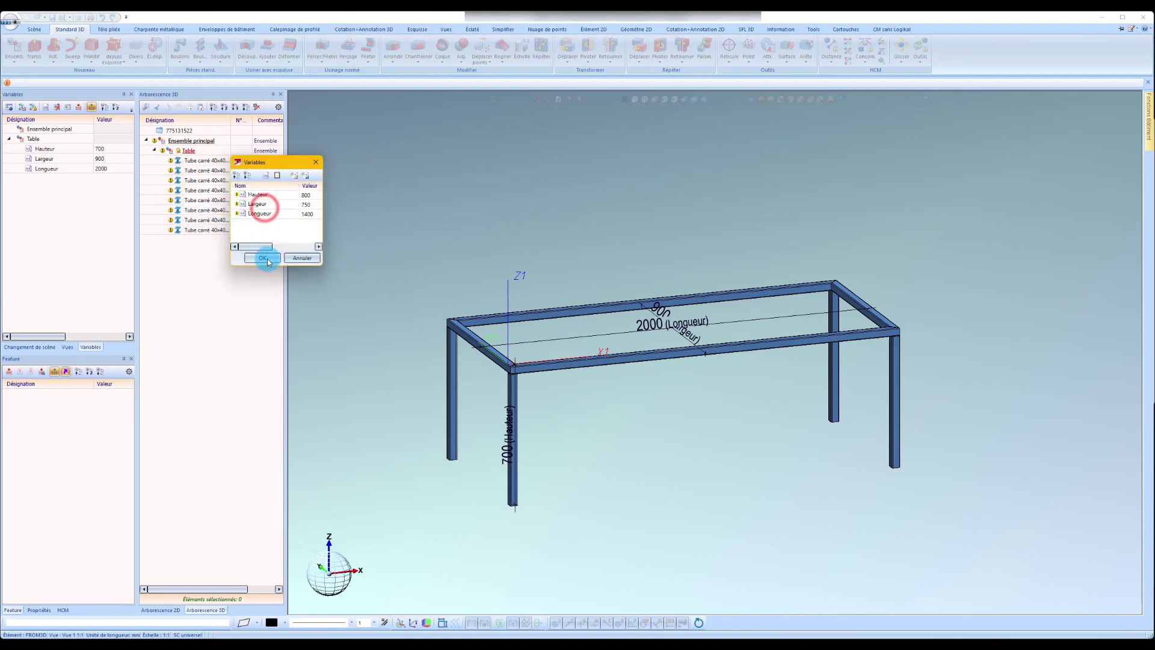
click(536, 370)
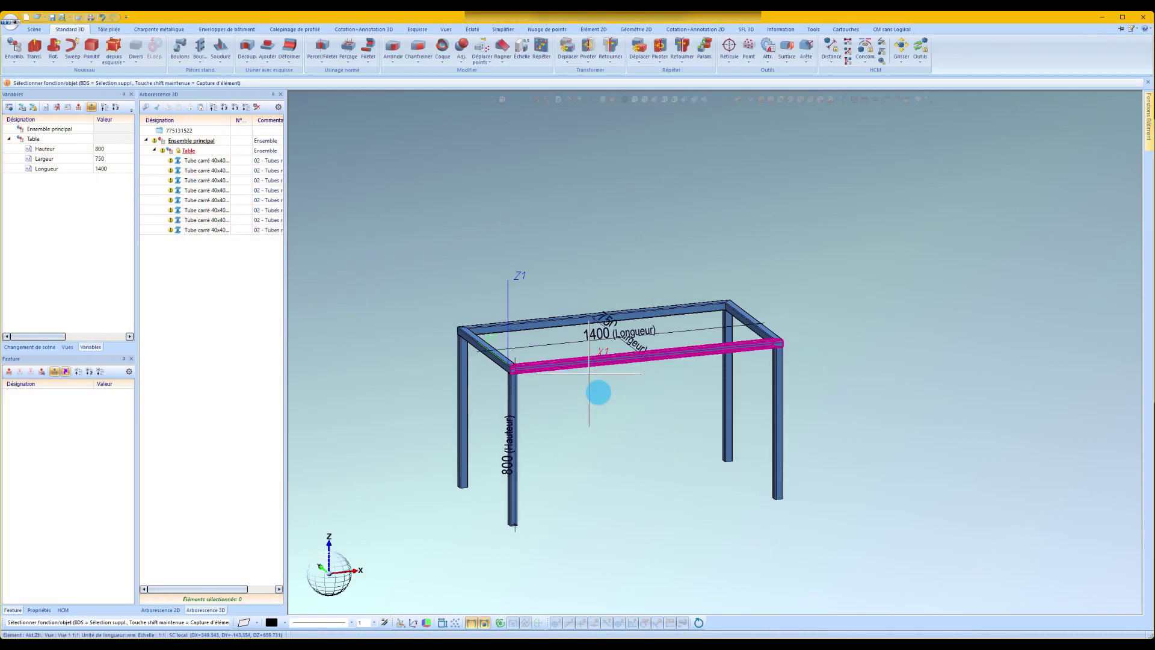
click(1041, 645)
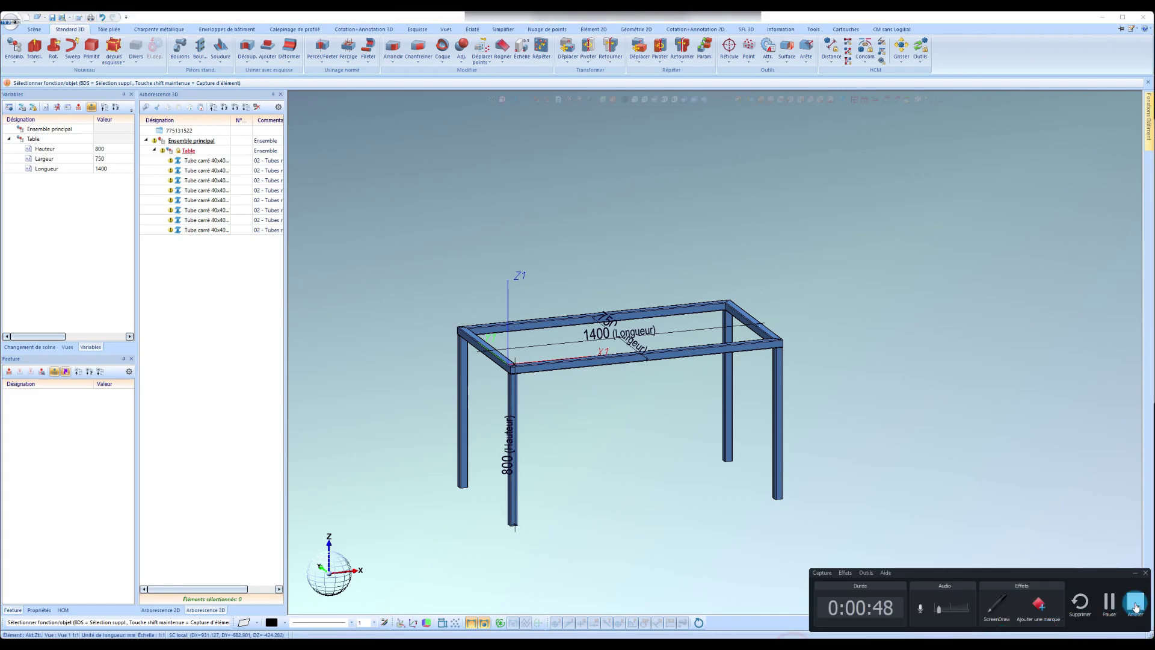
click(1135, 606)
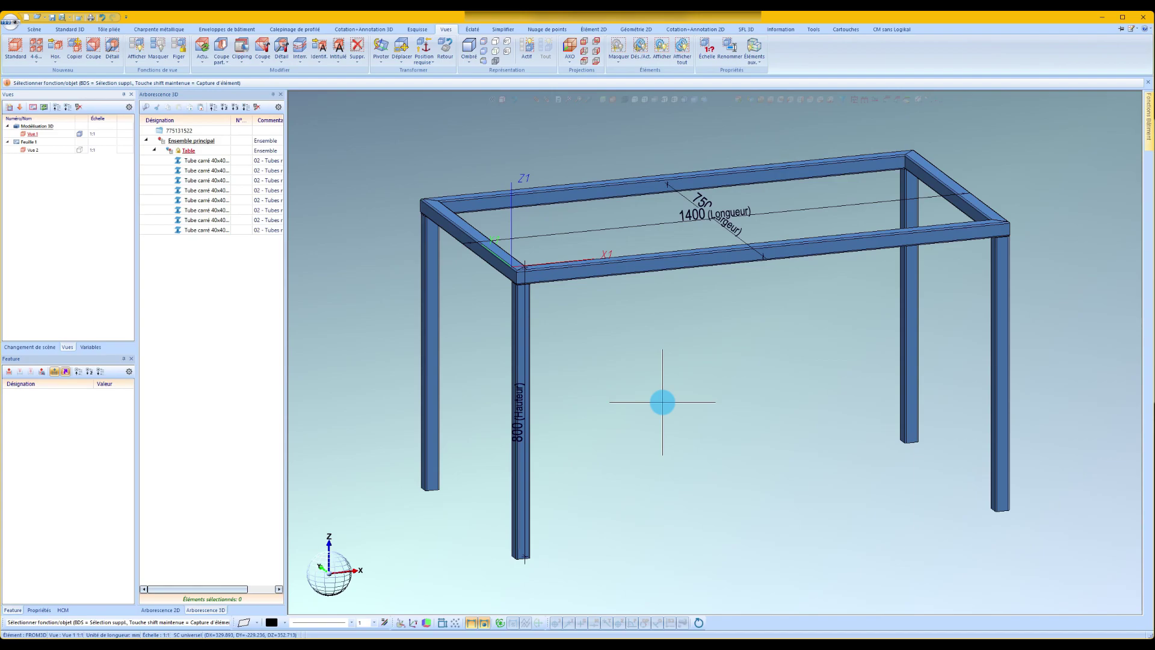
Activate Vue 2 of the drawing sheet and place an A3 title block frame with a proposed scale above the table view
double_click(34, 147)
scroll(697, 322, down, 3)
right_click(910, 309)
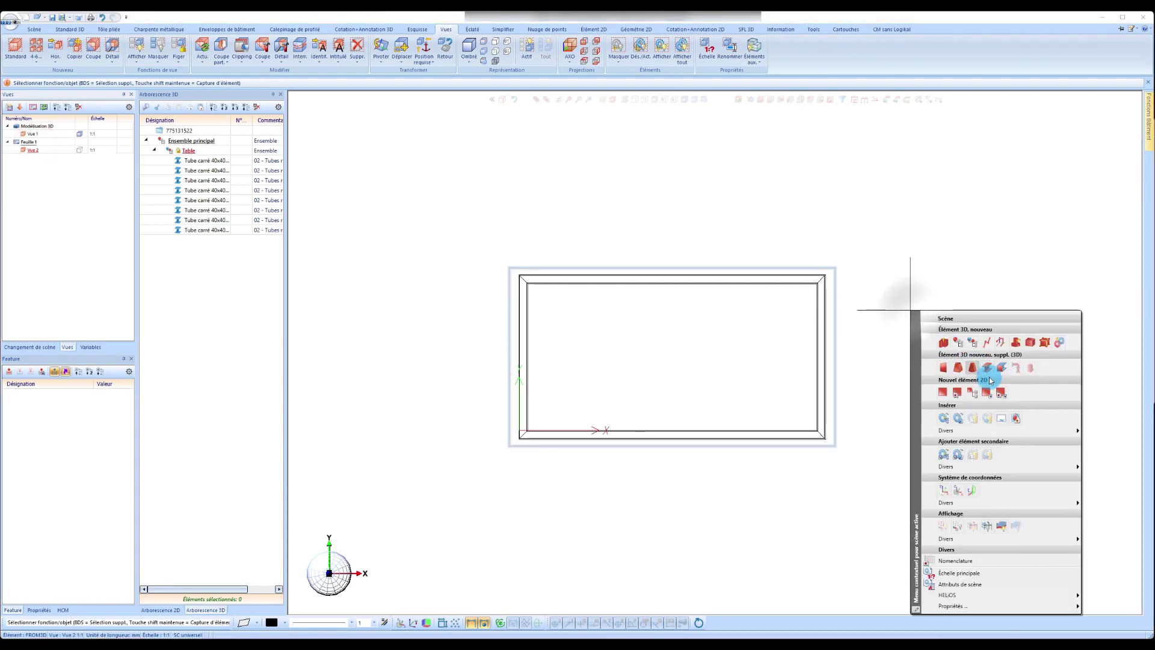
click(1001, 418)
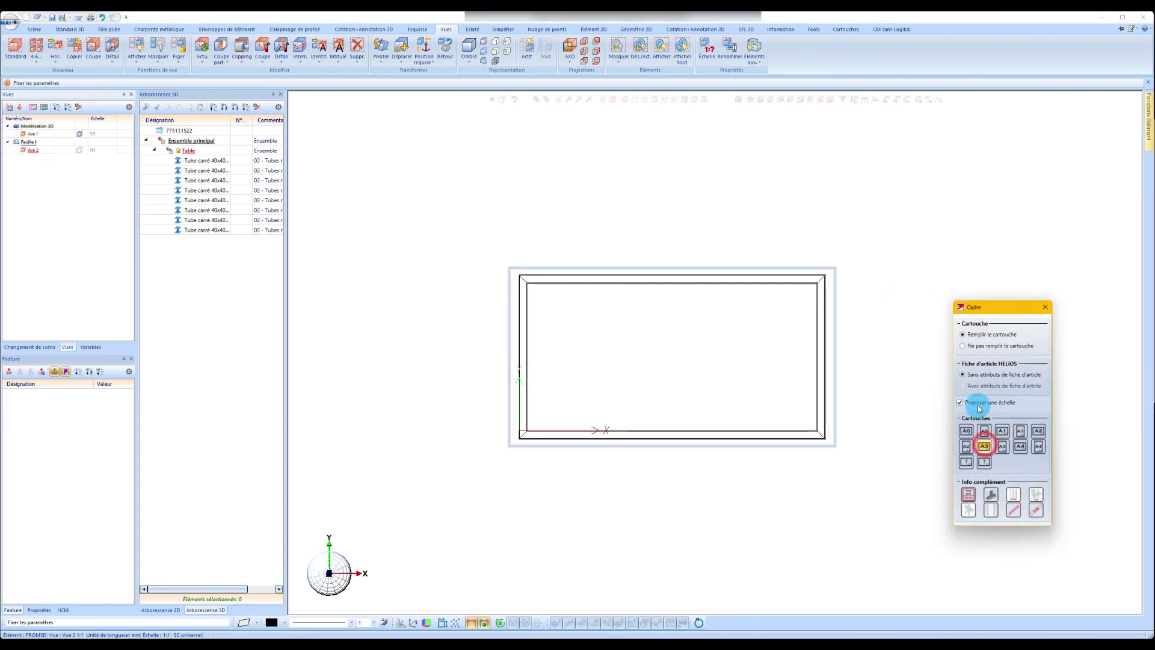
click(986, 447)
click(677, 210)
click(800, 269)
Orient the table's sheet view to the front elevation and set its scale to 1:10
click(771, 101)
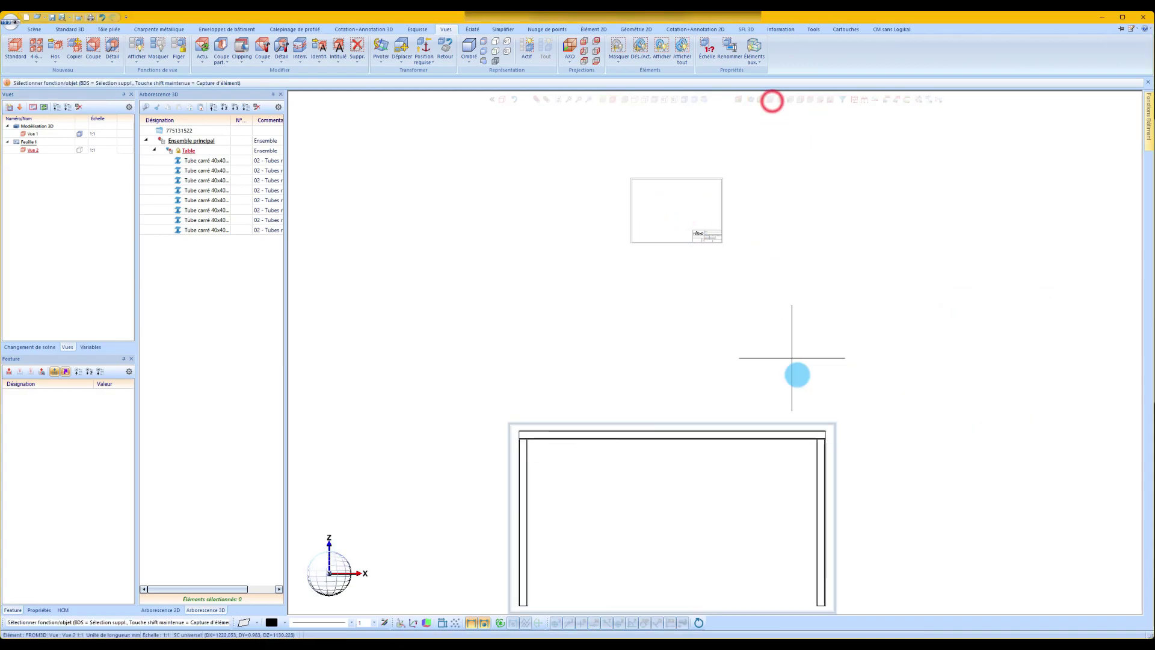
right_click(822, 415)
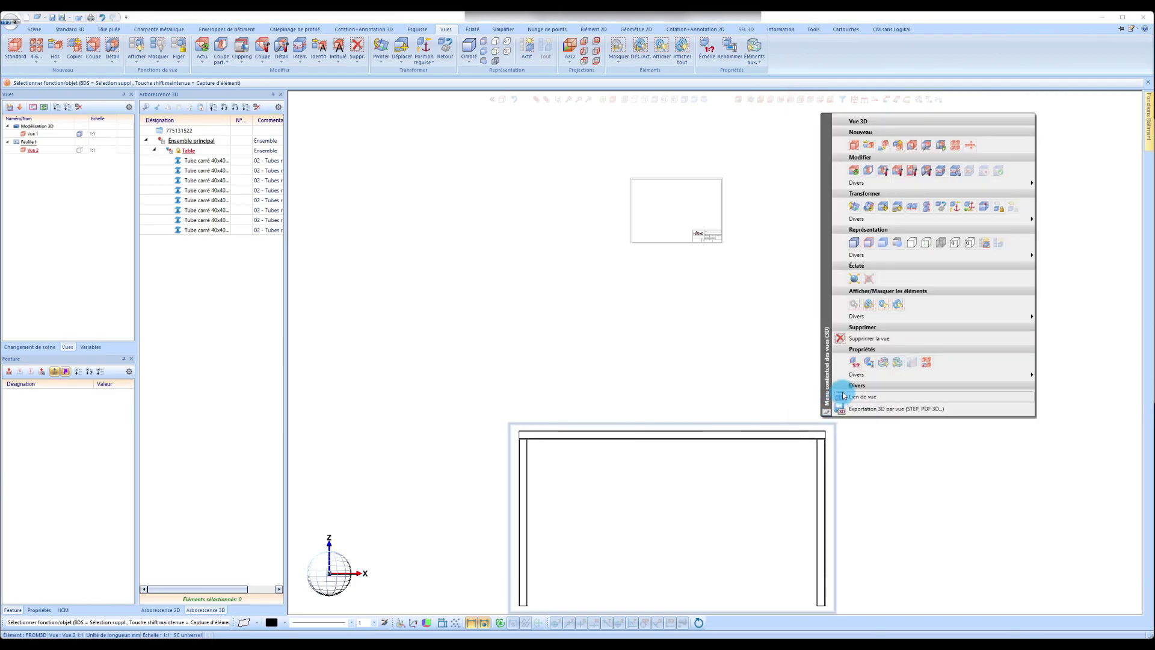
click(853, 363)
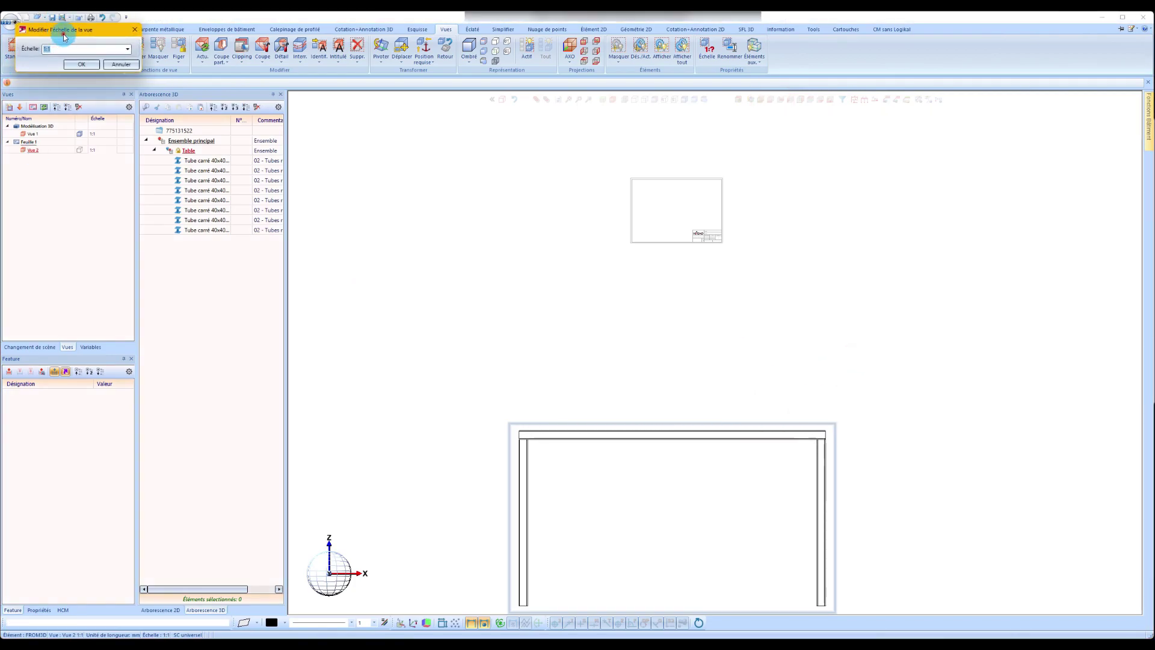
drag(63, 35, 481, 166)
click(481, 179)
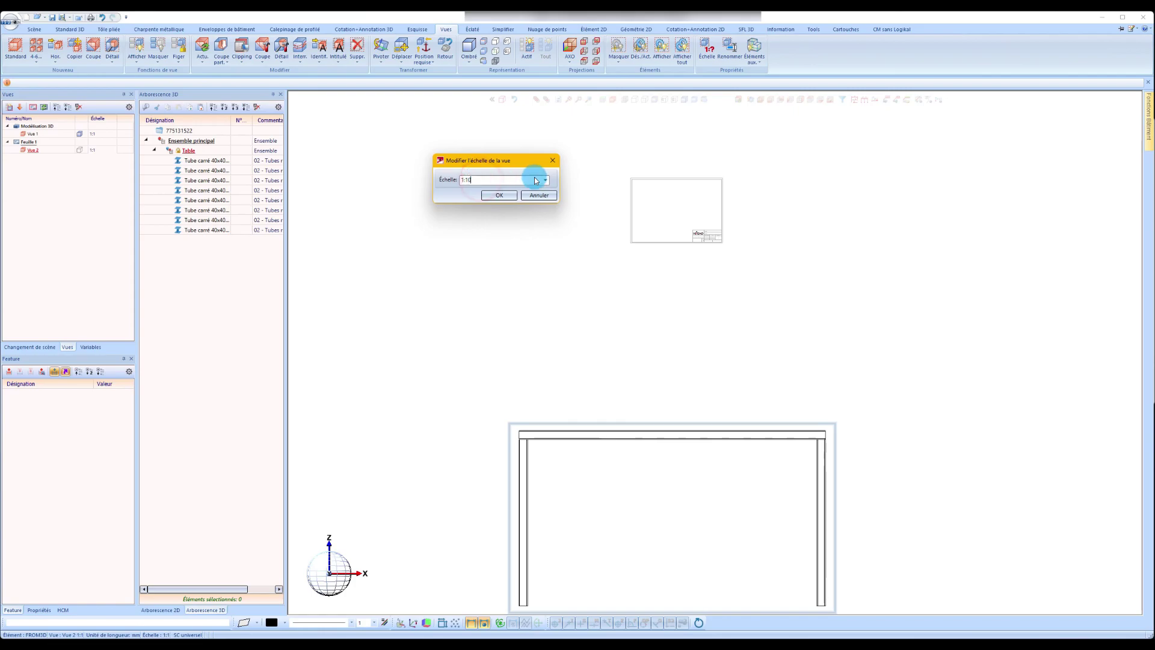
click(511, 198)
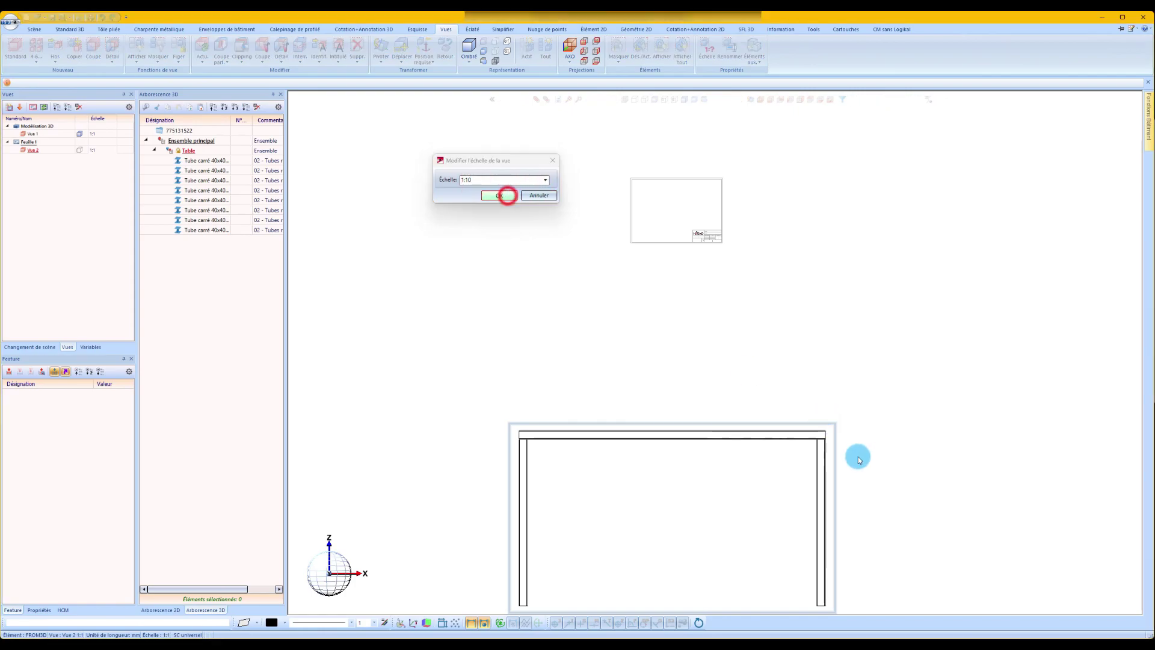
Move the front view into the upper-left area of the A3 frame
click(828, 431)
click(669, 186)
scroll(669, 185, up, 5)
scroll(669, 185, up, 1)
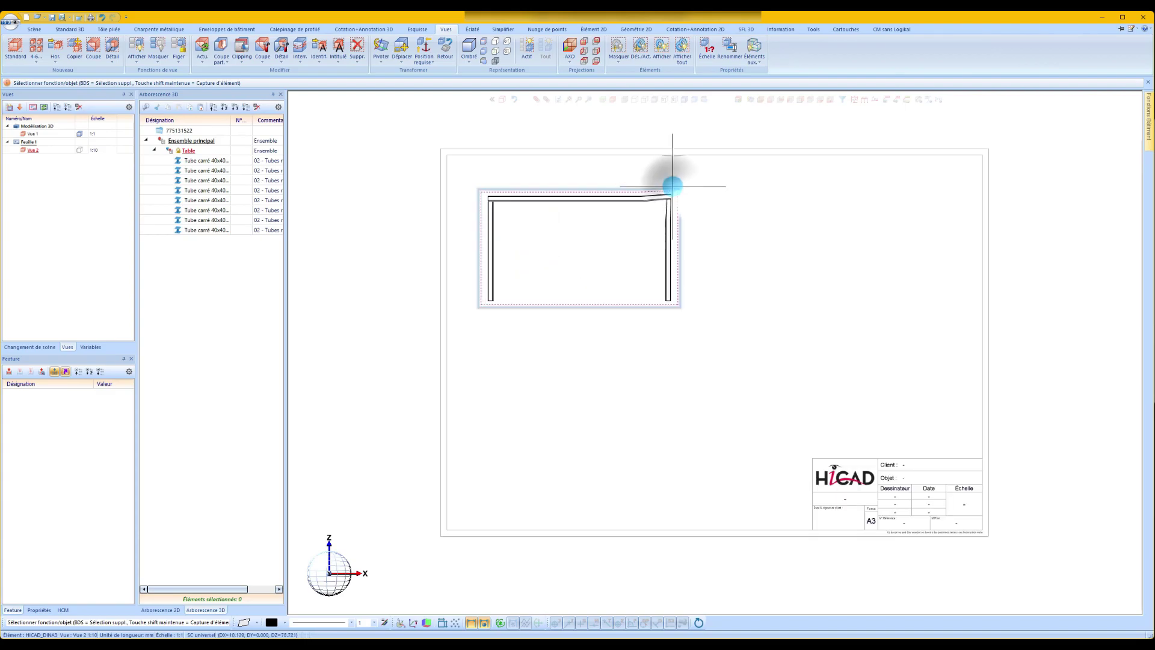
Project a top view below the front view and a side view to its right
right_click(670, 186)
click(713, 221)
click(633, 380)
click(678, 233)
right_click(741, 283)
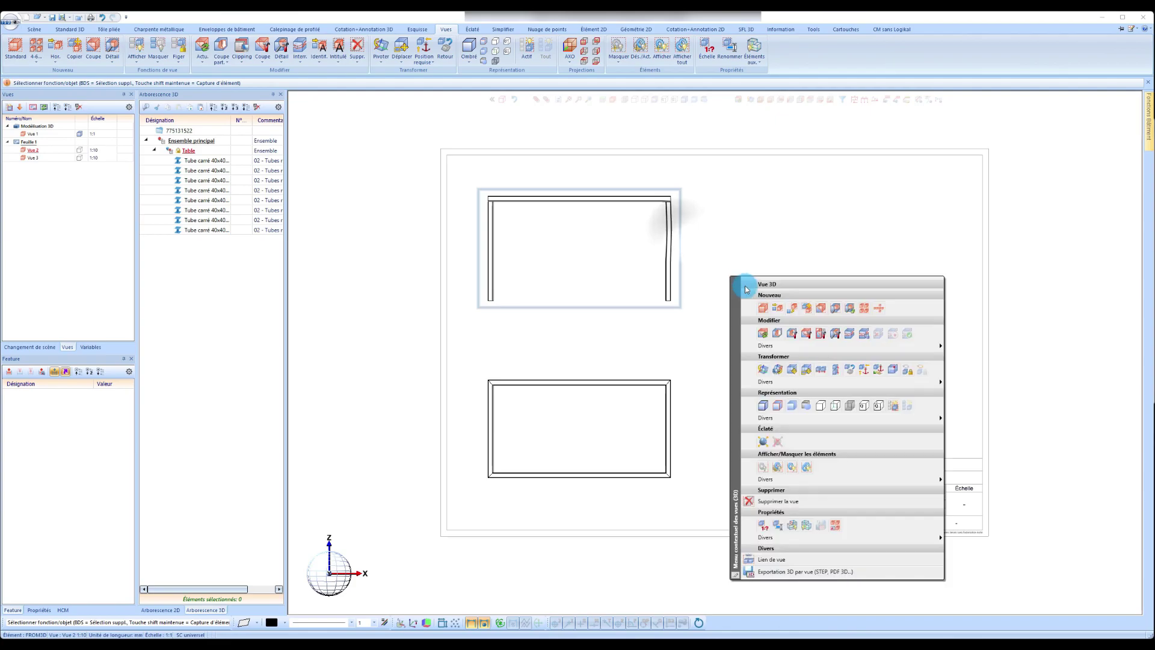
click(775, 309)
click(782, 248)
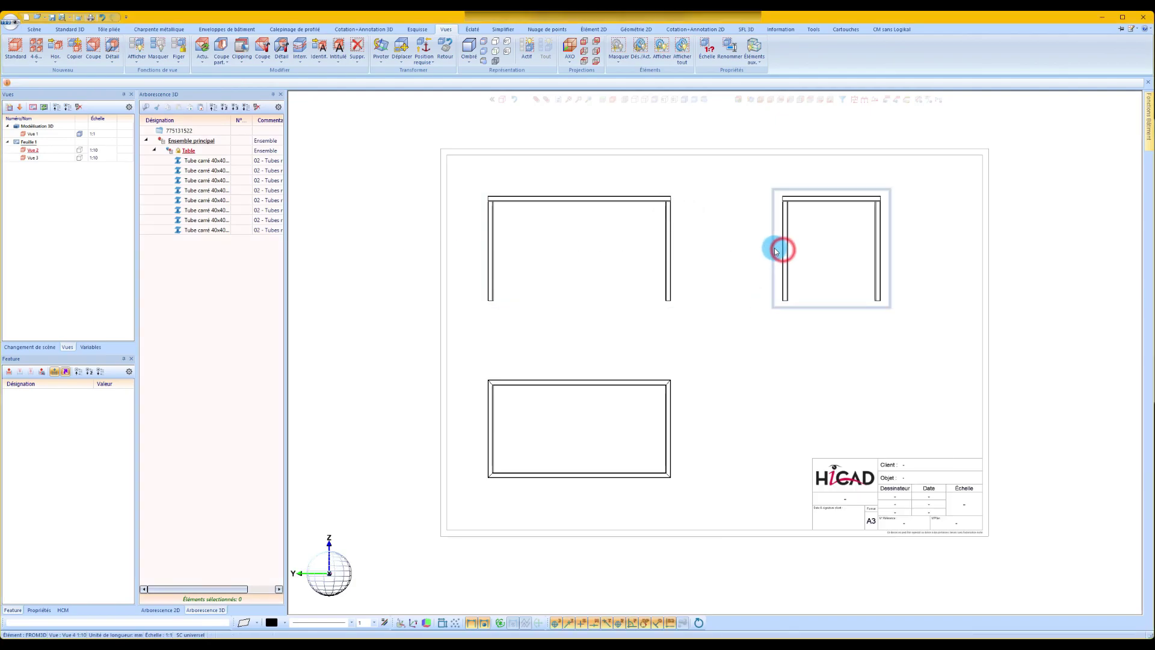
Create another view below the side view and turn it into a shaded axonometric view of the table
right_click(889, 214)
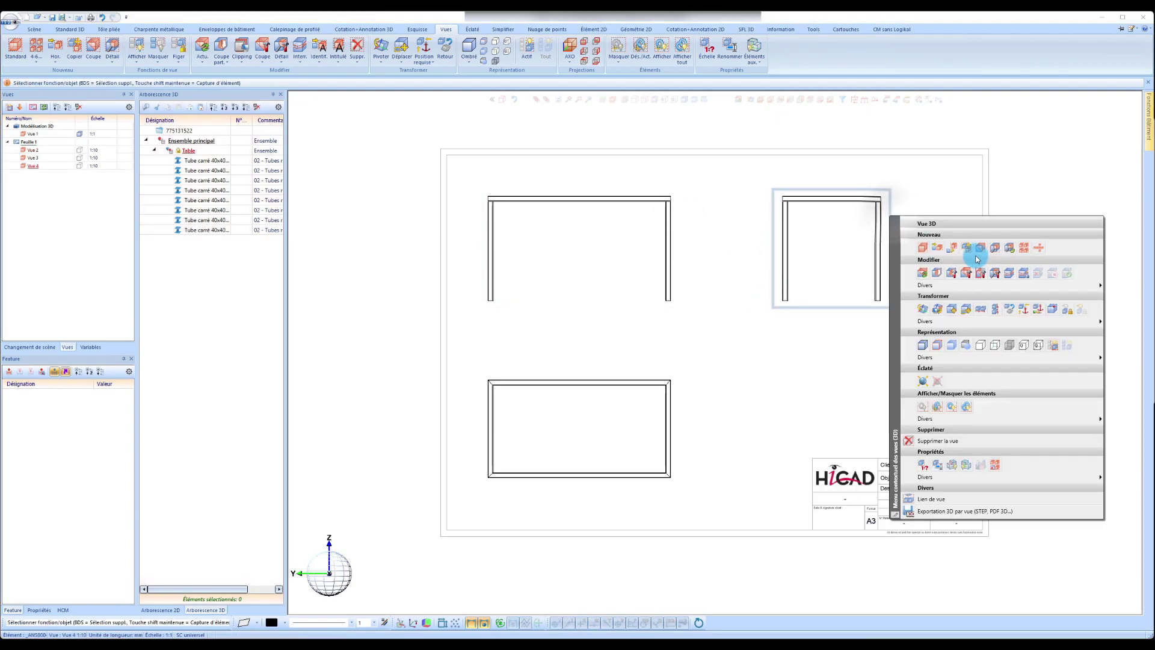
click(981, 249)
click(873, 390)
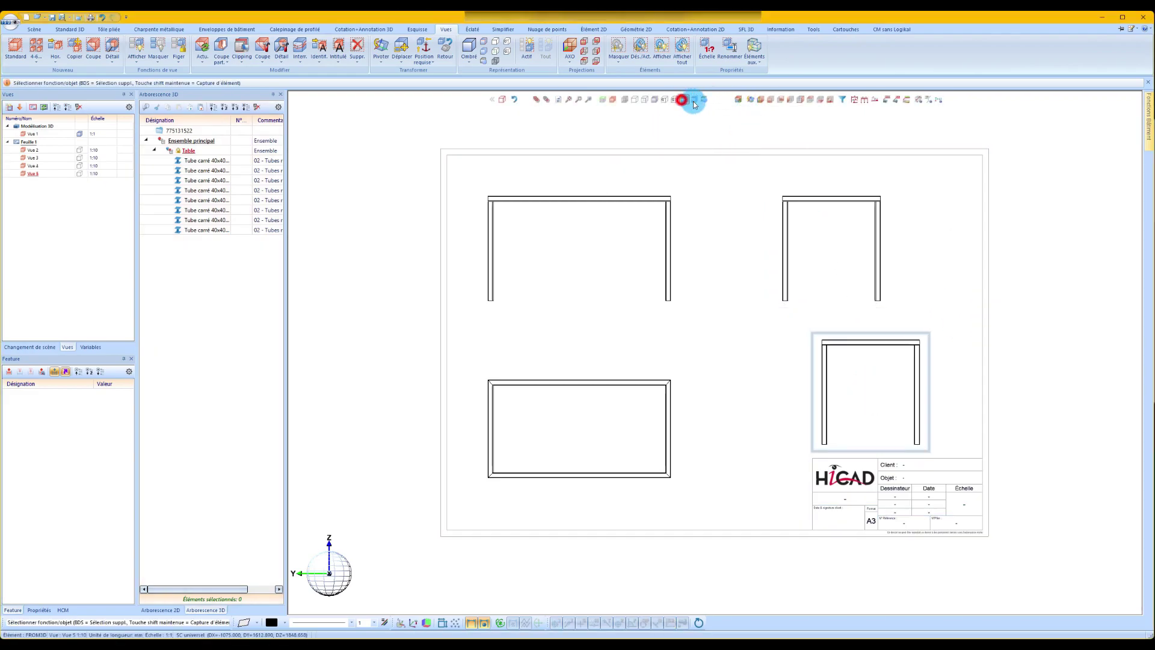
click(681, 99)
click(761, 100)
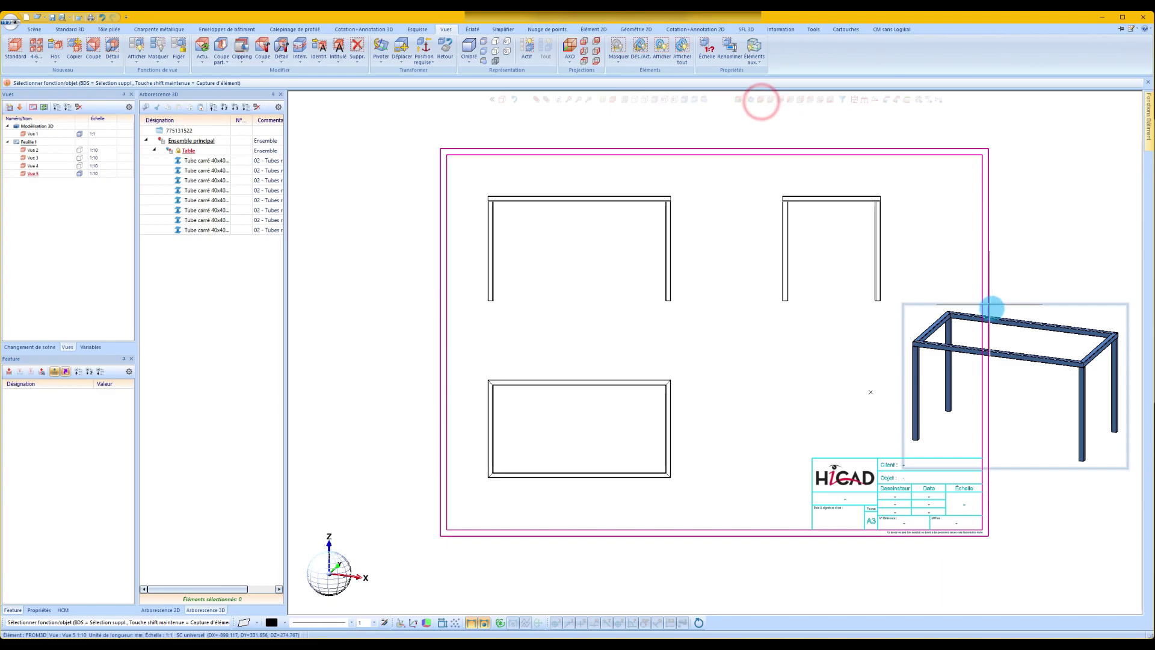
Set the axonometric view's scale to 1:15 and position it inside the frame just above the title block
click(1064, 312)
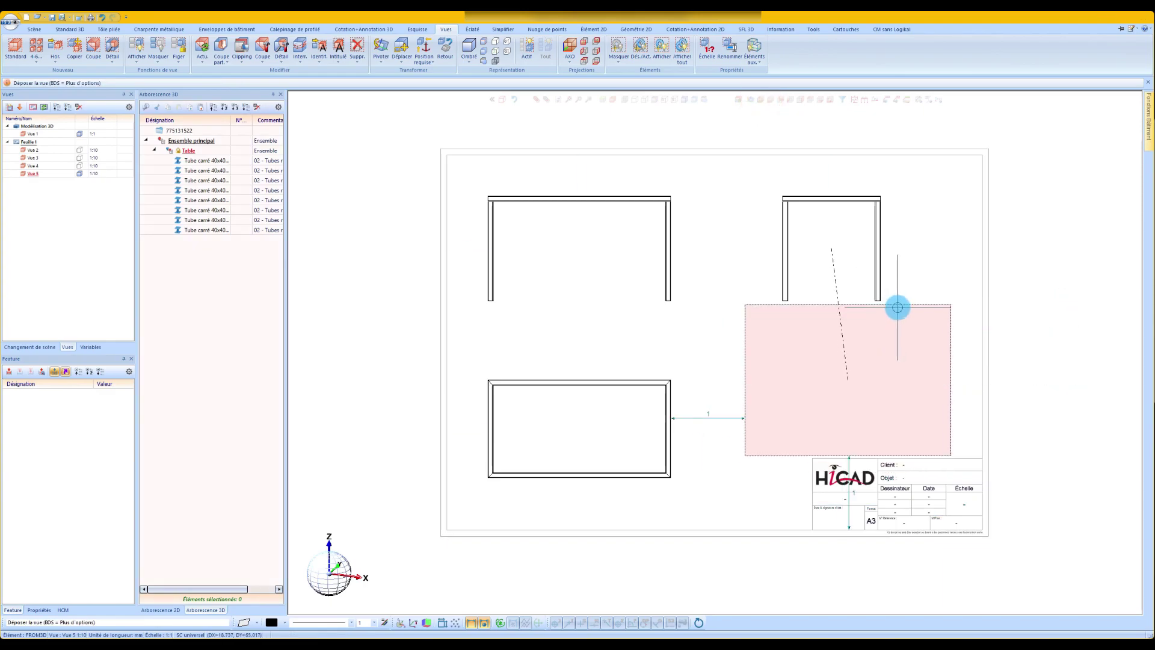
click(925, 293)
right_click(930, 314)
click(962, 536)
click(483, 183)
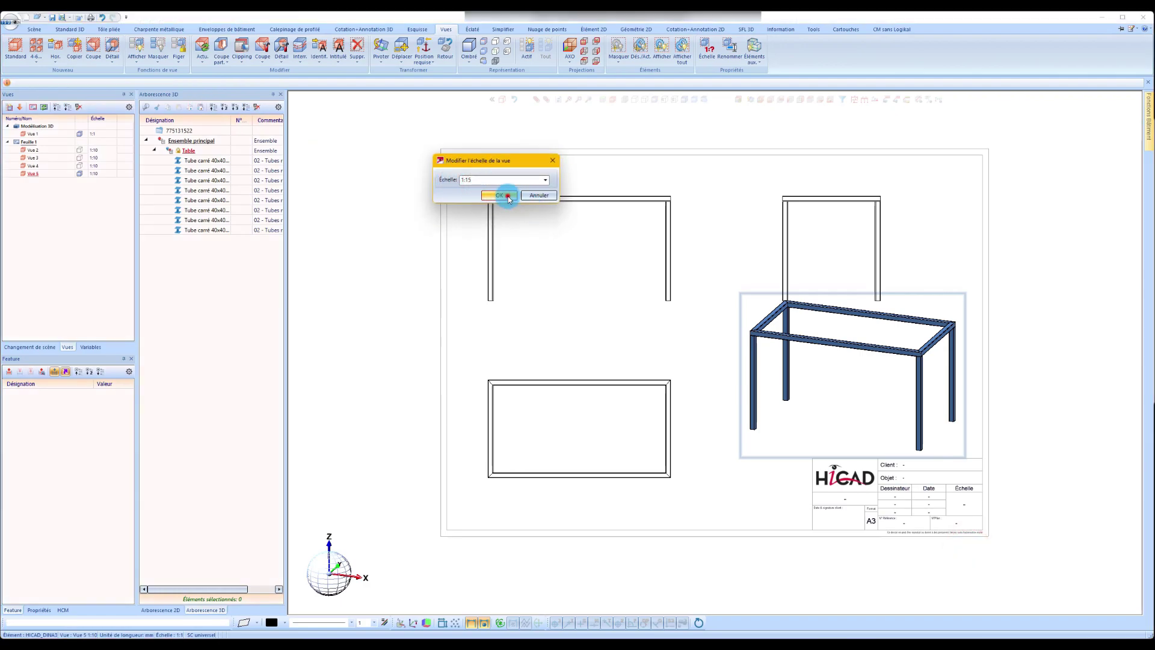
click(508, 196)
click(919, 355)
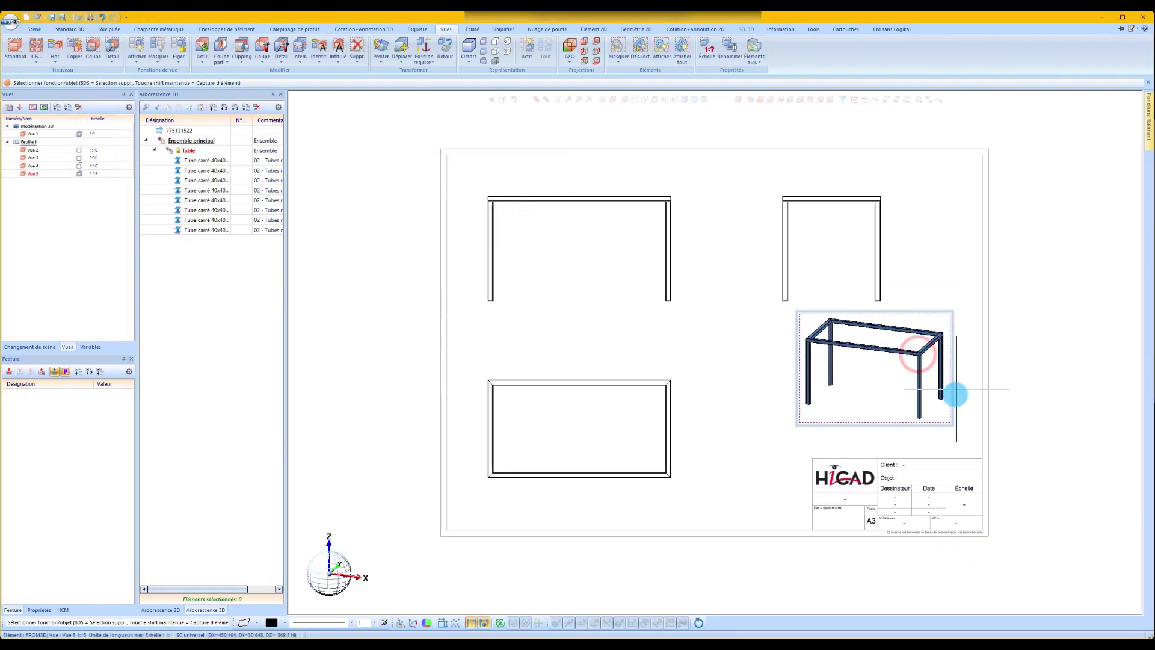
drag(955, 395, 954, 418)
scroll(939, 416, up, 3)
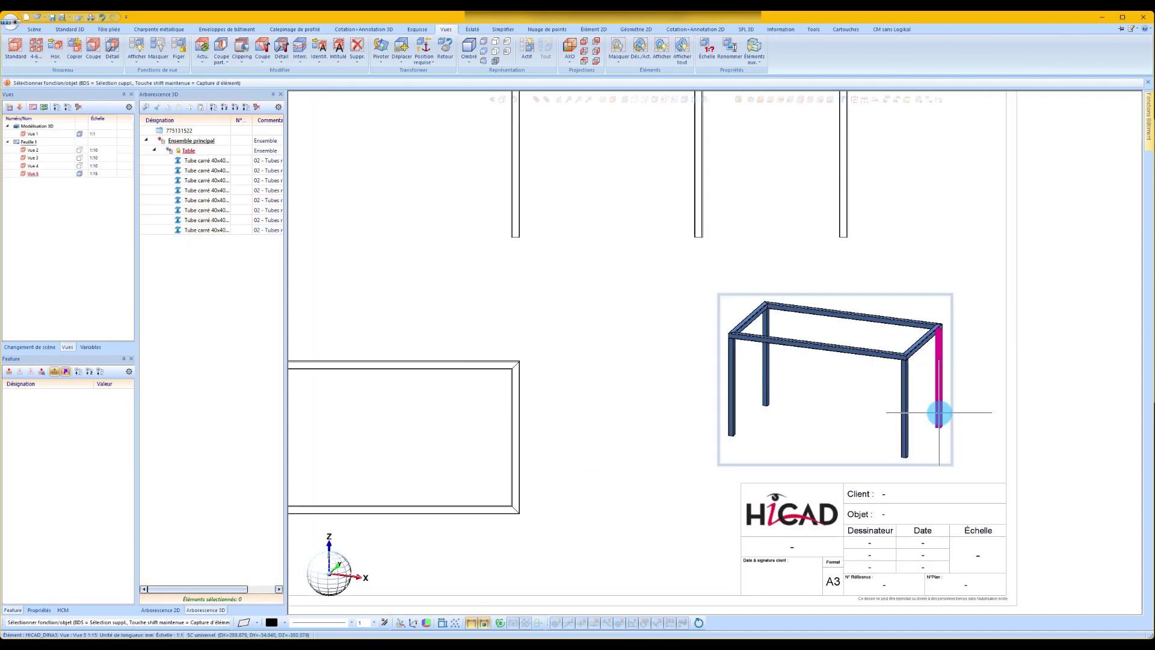
scroll(938, 412, down, 3)
Dimension the overall height and overall length of the table in the front view
click(862, 99)
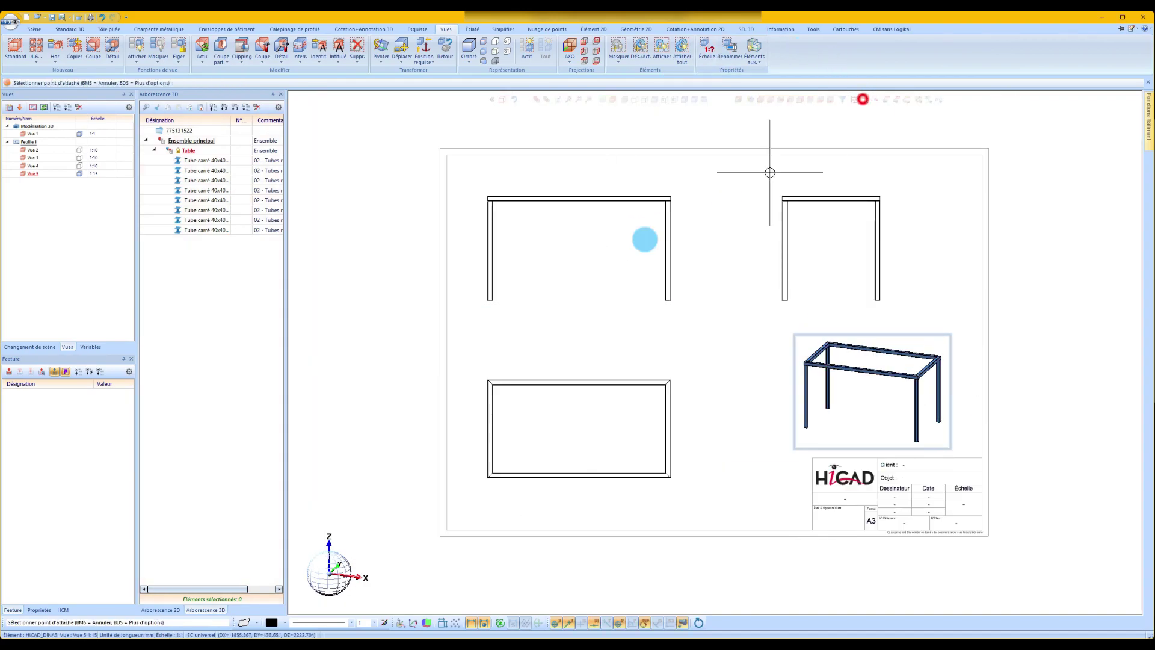
click(746, 305)
scroll(744, 349, down, 4)
scroll(750, 237, up, 3)
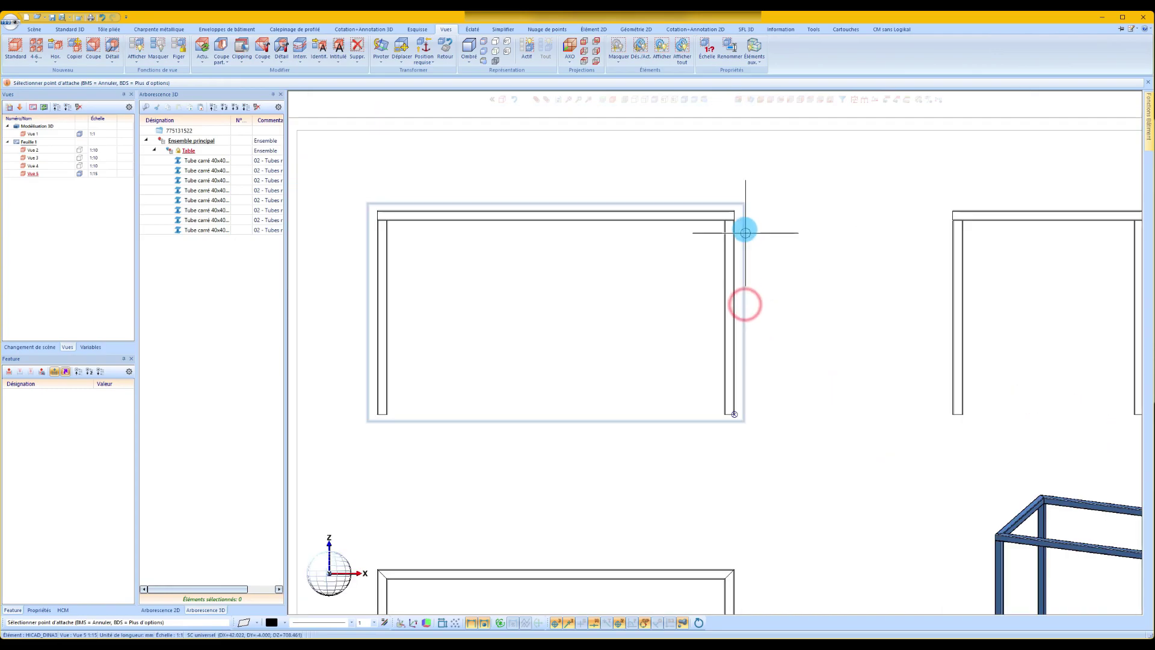
click(812, 227)
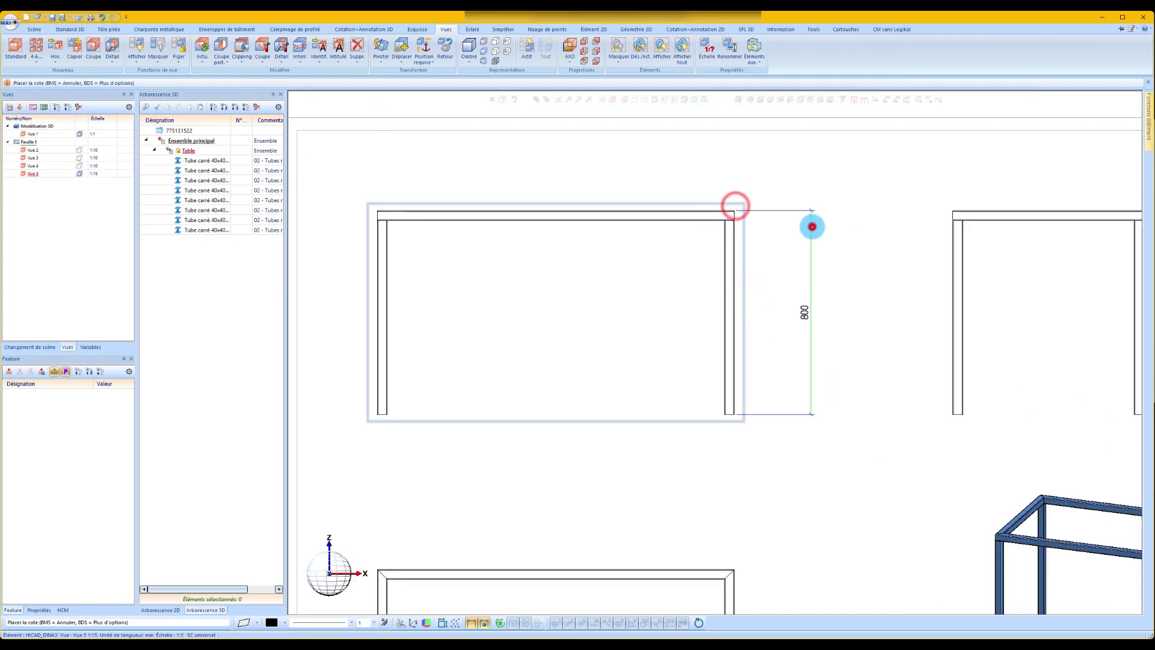
middle_click(514, 417)
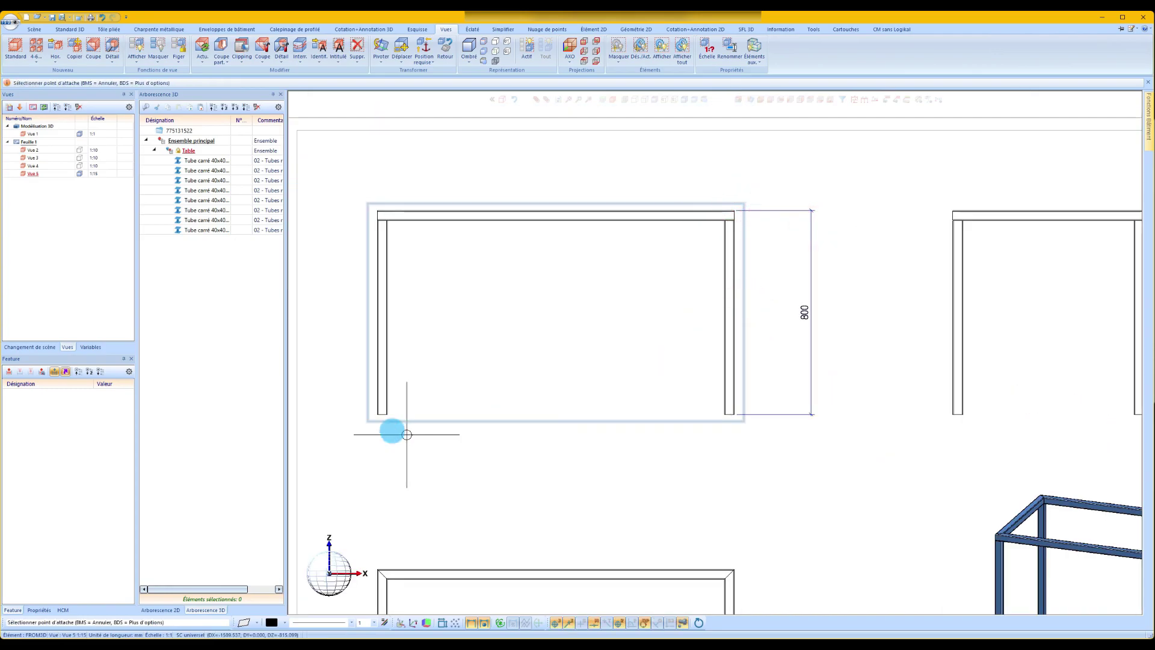
click(374, 414)
click(728, 450)
click(725, 457)
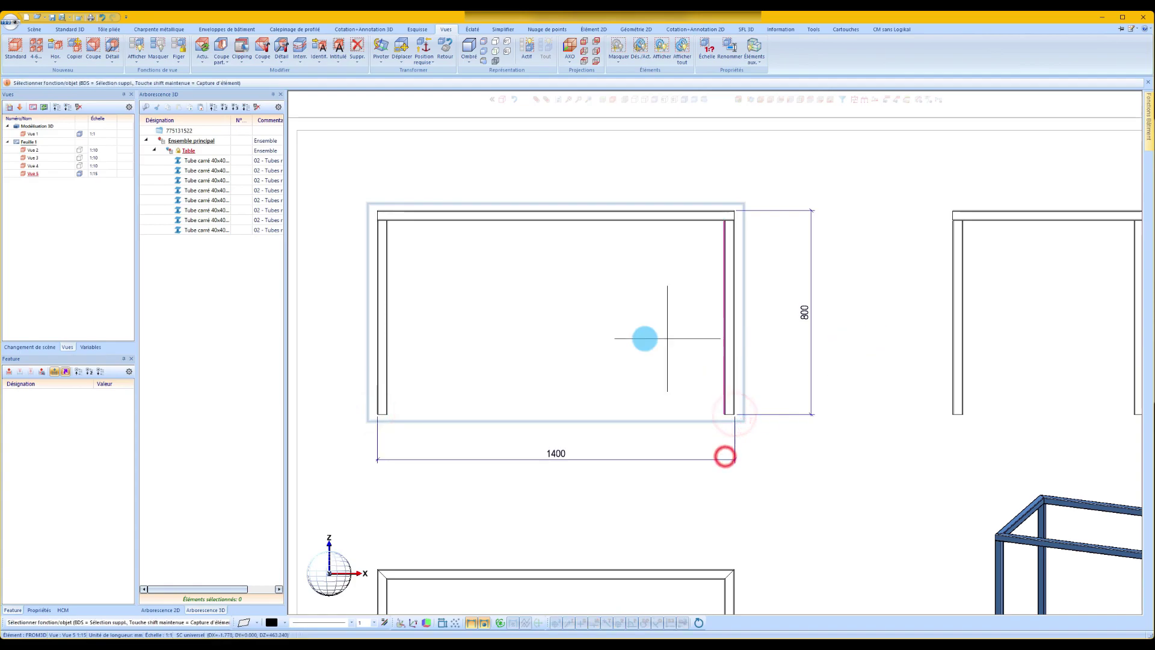
Dimension the overall width and overall height of the table in the side view
scroll(822, 379, down, 3)
scroll(782, 381, up, 2)
scroll(782, 381, up, 2)
click(730, 374)
click(972, 374)
click(959, 425)
click(973, 372)
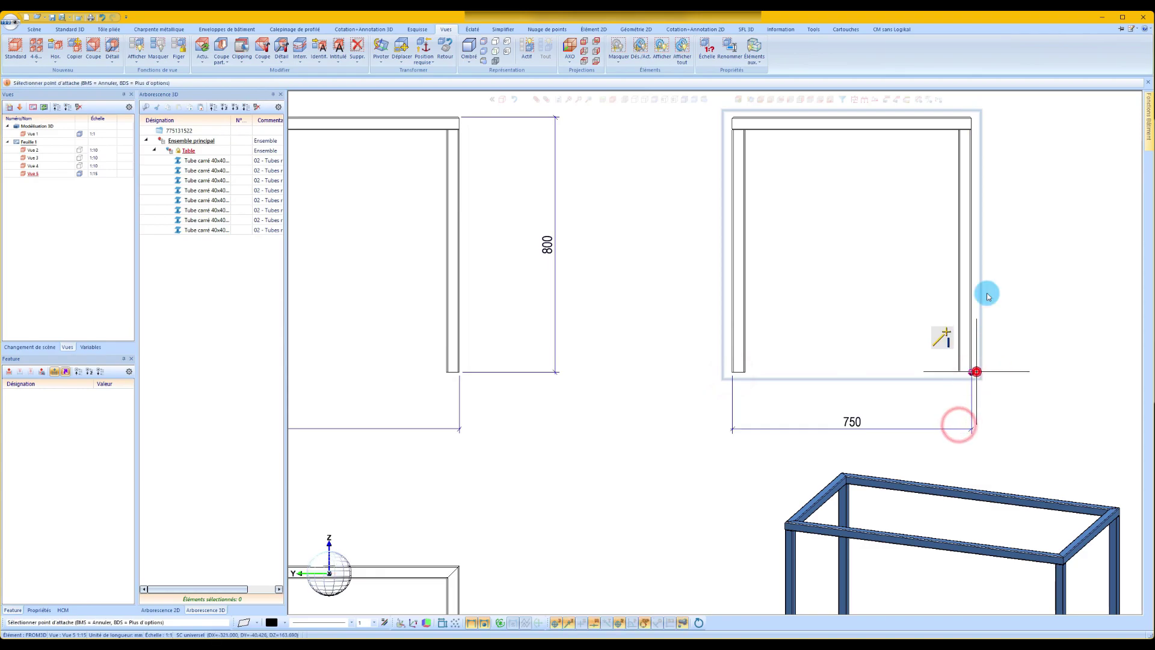
click(971, 114)
click(1077, 142)
Add chained vertical dimensions to the side view for the leg height and the top tube thickness, inside the overall height dimension
click(971, 373)
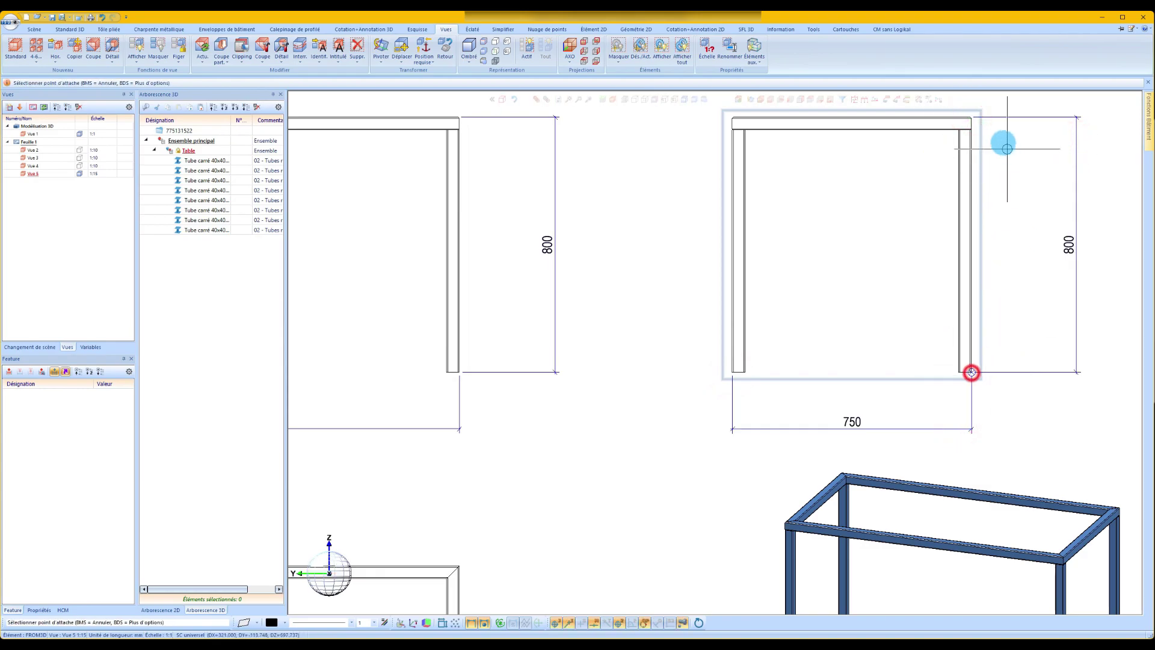
scroll(968, 130, up, 2)
click(969, 132)
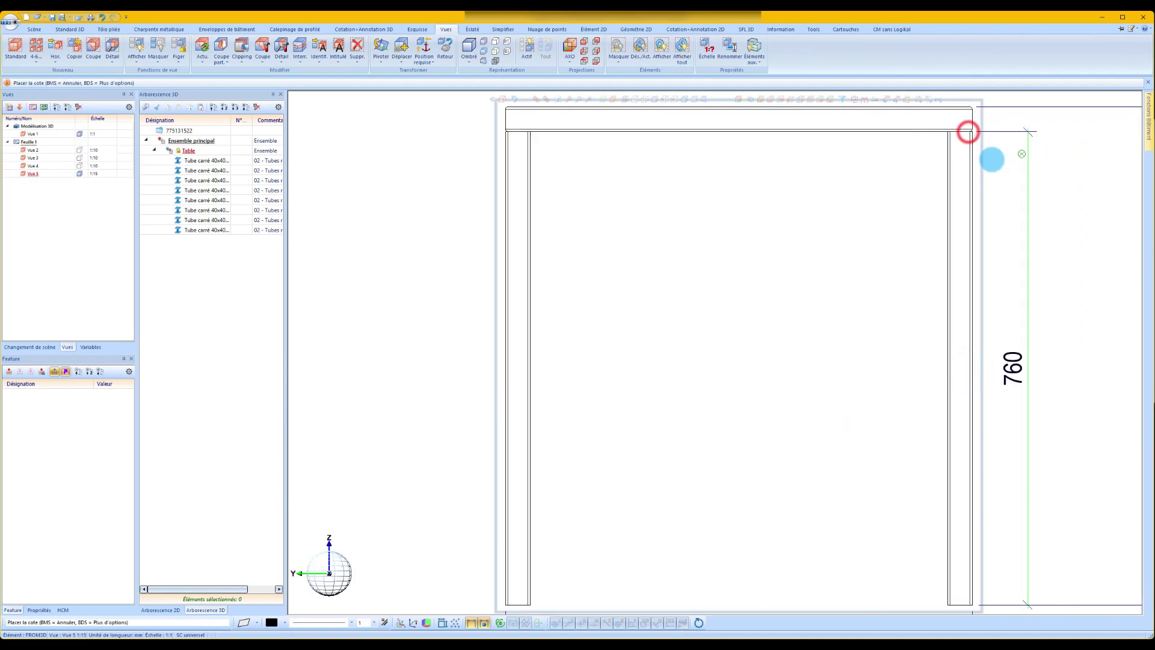
scroll(990, 160, down, 2)
click(1058, 156)
click(982, 134)
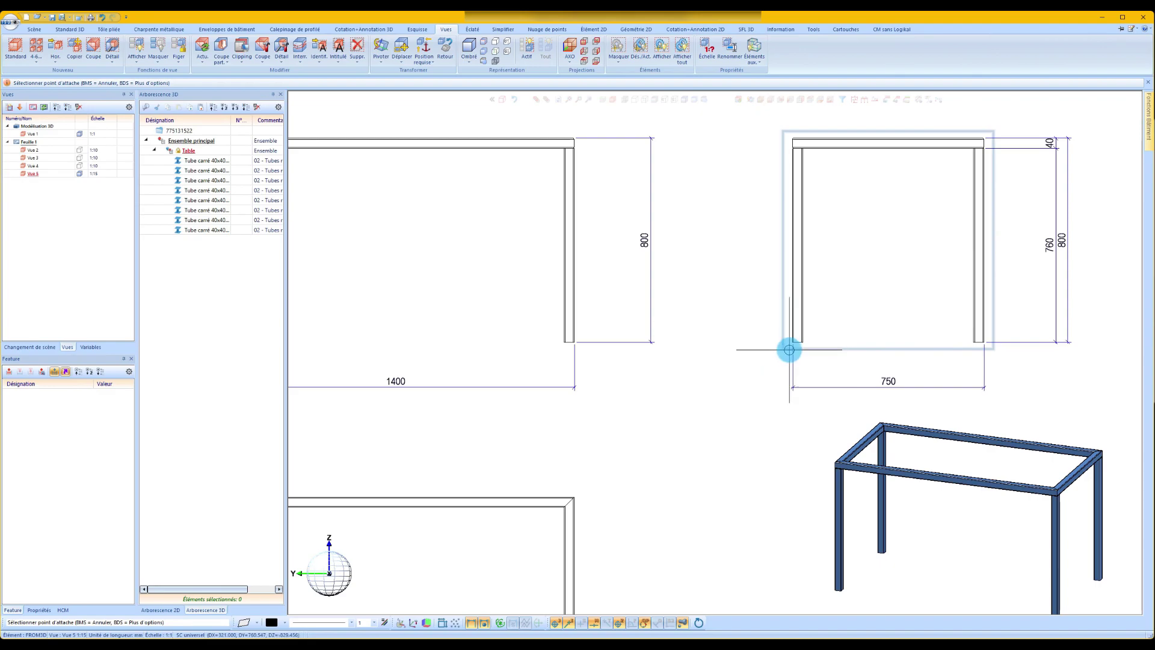
Add chained horizontal dimensions below the side view for both leg widths and the gap between the legs
scroll(789, 349, up, 2)
click(811, 337)
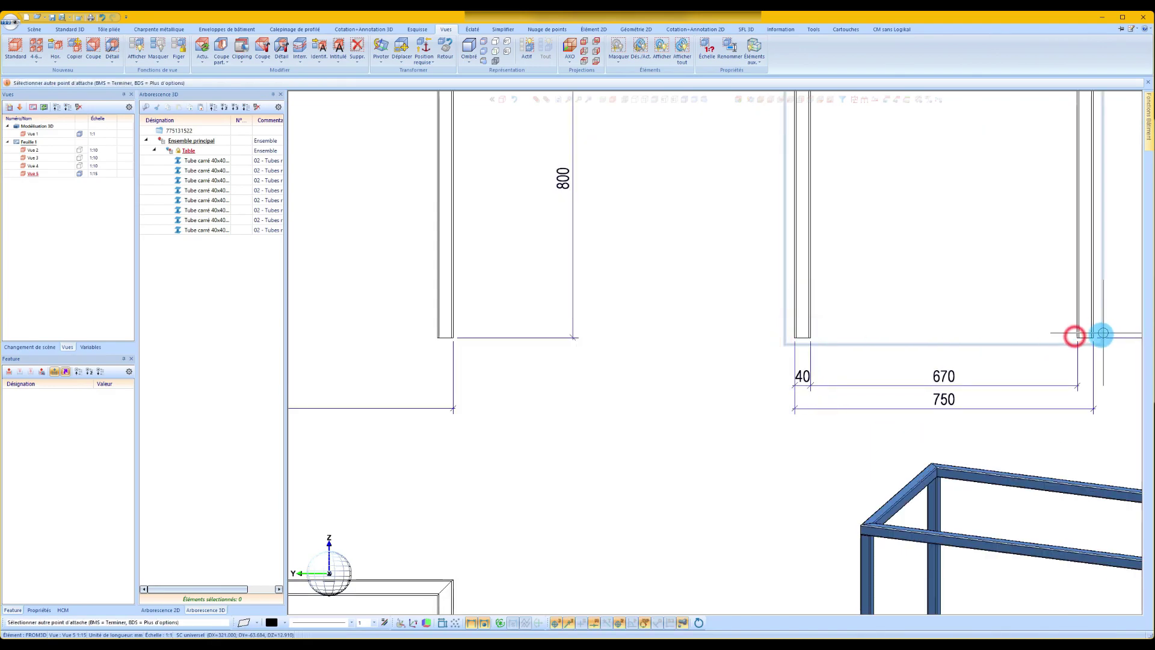
click(1063, 342)
middle_click(812, 369)
Add chained horizontal dimensions below the front view for both leg widths and the clear span between the legs
scroll(806, 337, down, 5)
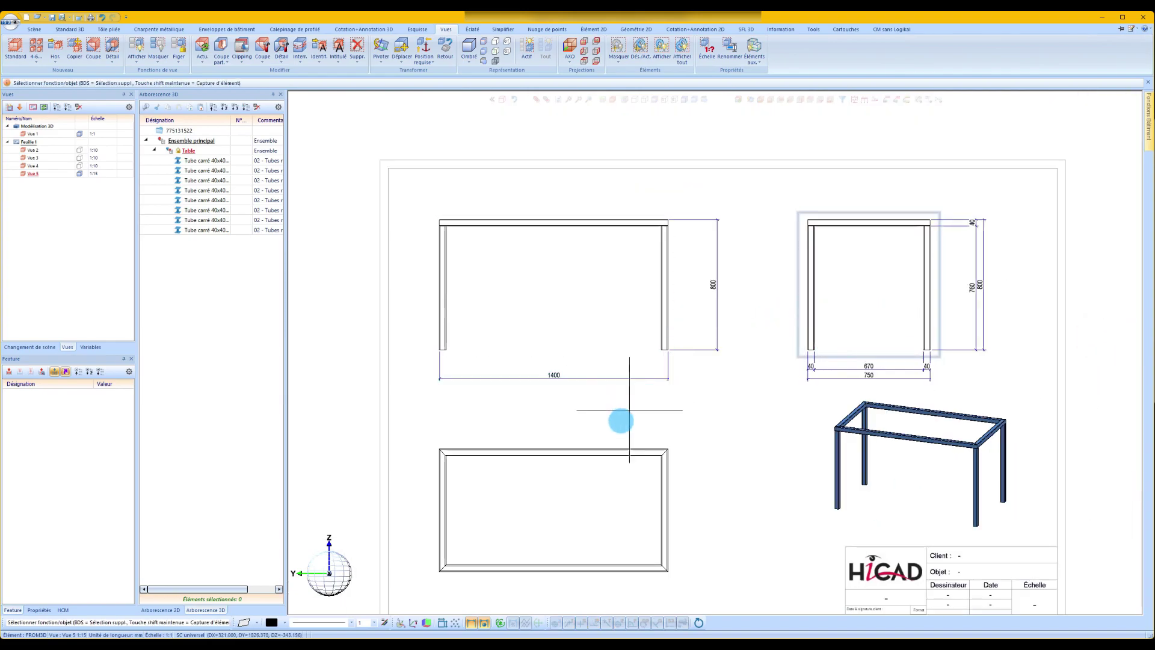
scroll(658, 475, up, 1)
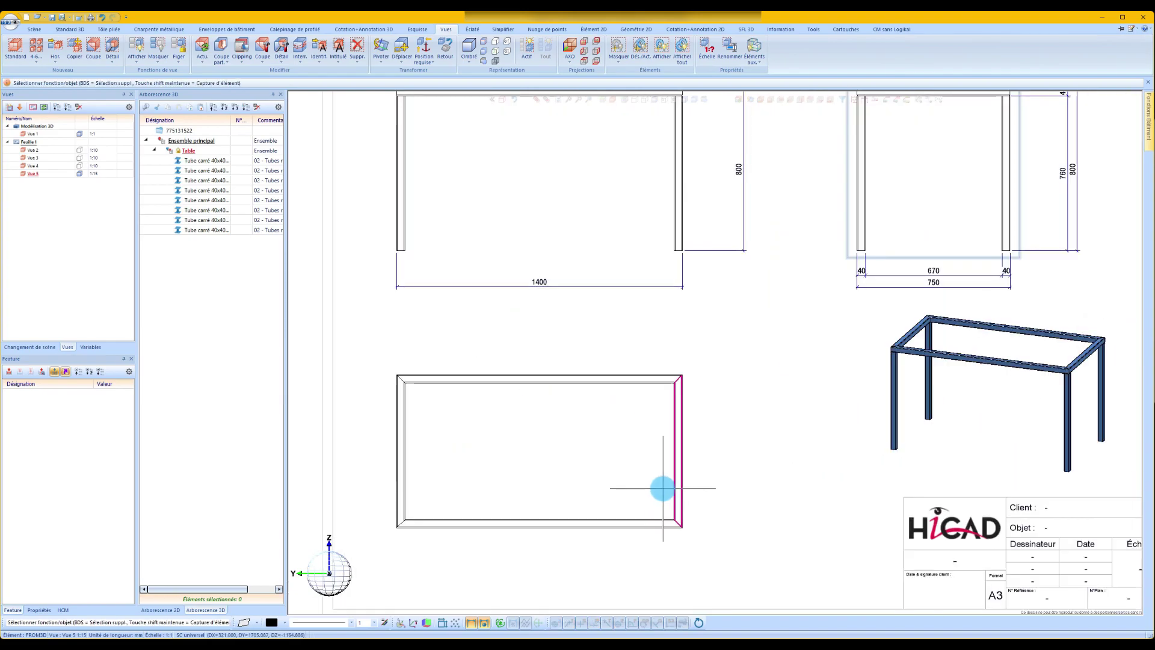
scroll(662, 481, down, 1)
scroll(542, 312, up, 1)
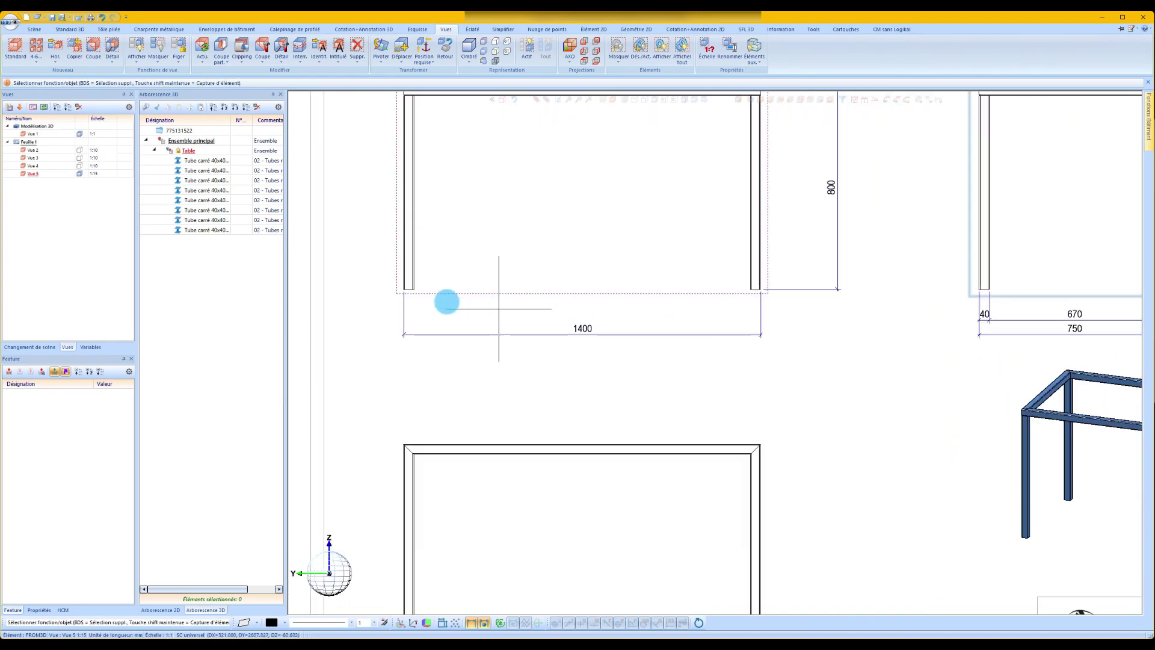
click(401, 290)
click(417, 292)
click(417, 318)
click(750, 289)
middle_click(832, 276)
scroll(658, 405, down, 4)
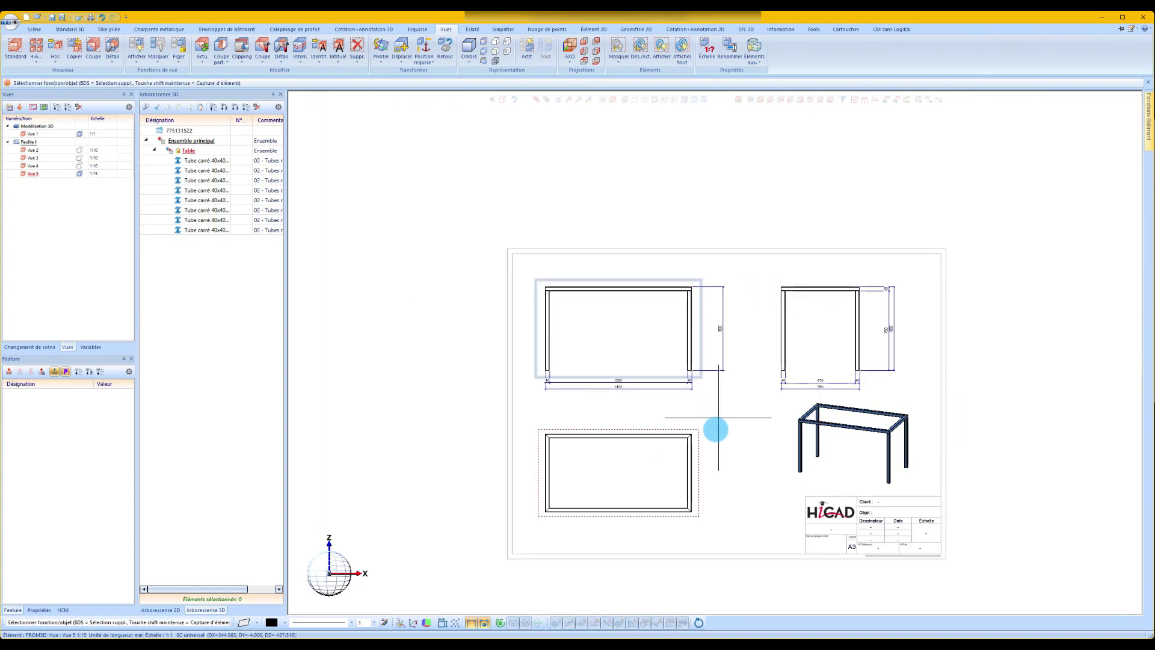
scroll(717, 428, up, 1)
scroll(919, 482, up, 2)
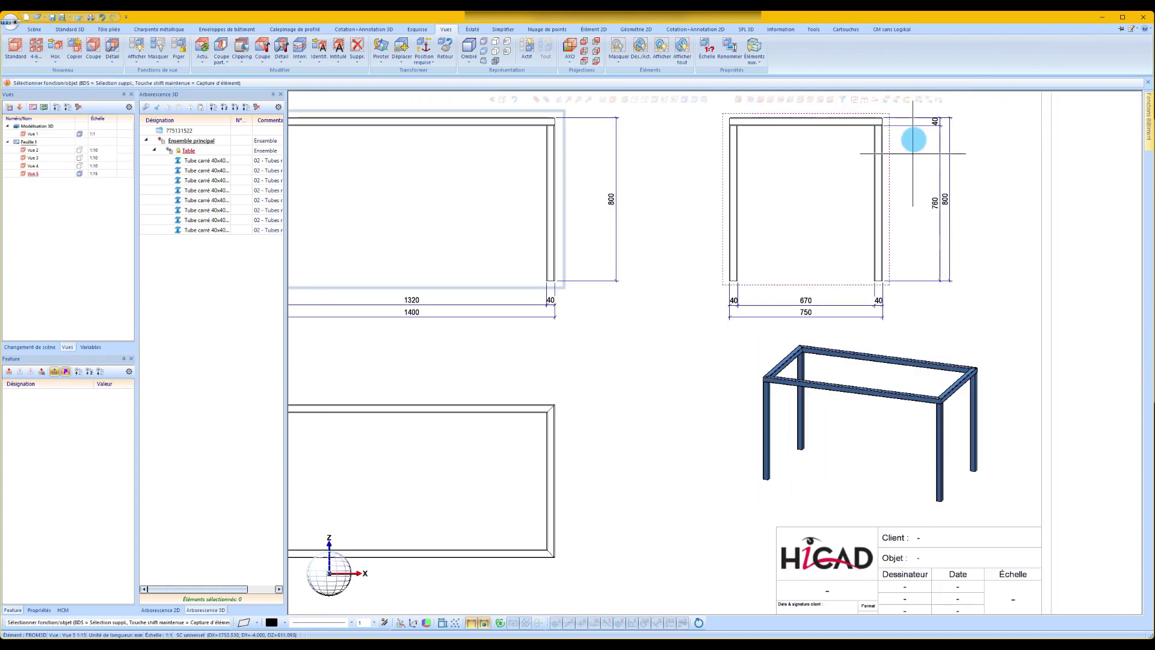
Dimension the table's overall length between the two front leg feet in the isometric view, changing the dimension plane and placing it in front
click(863, 99)
scroll(761, 479, up, 8)
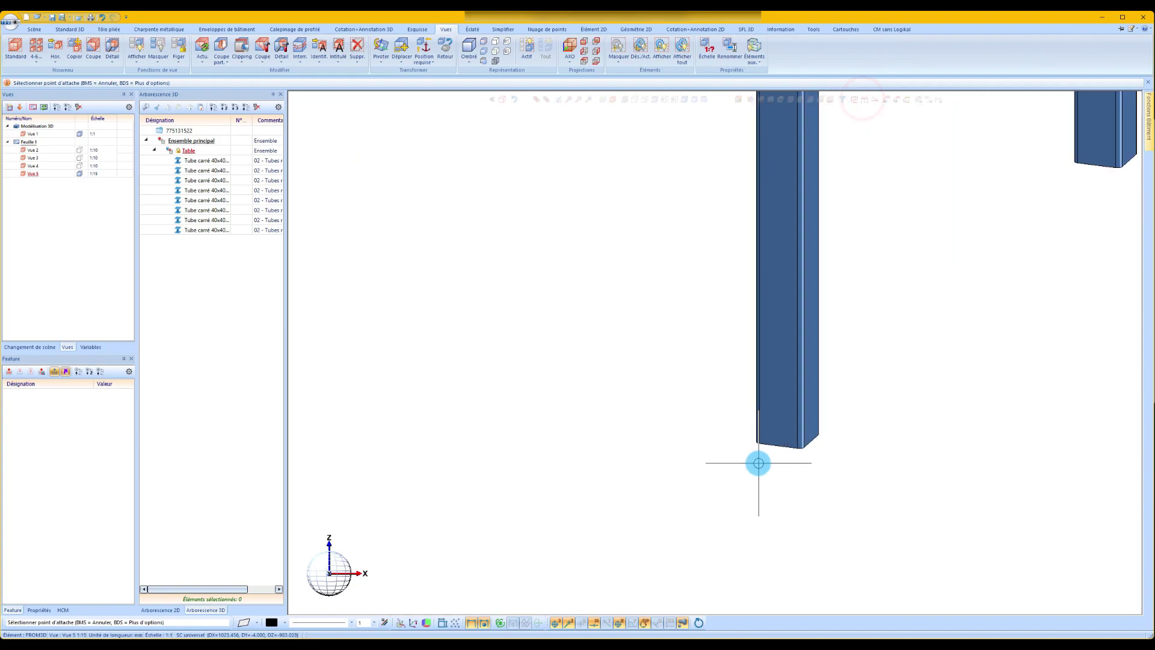
click(757, 437)
scroll(668, 420, down, 6)
scroll(921, 459, up, 4)
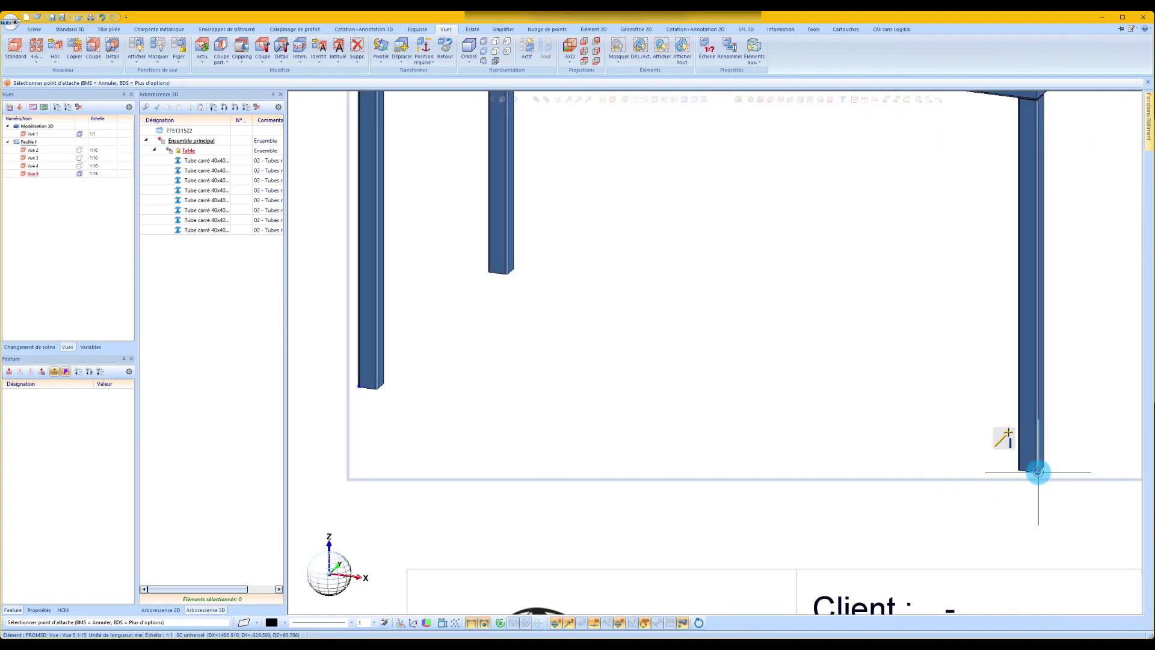
click(1038, 474)
scroll(922, 476, down, 4)
right_click(826, 492)
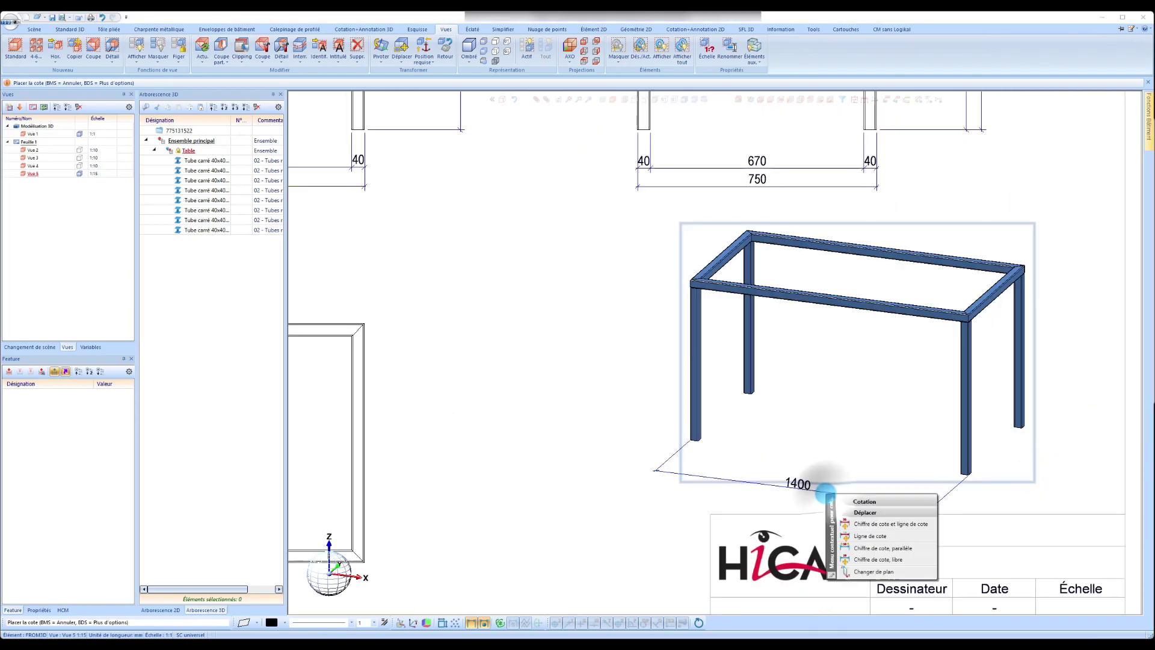
click(870, 572)
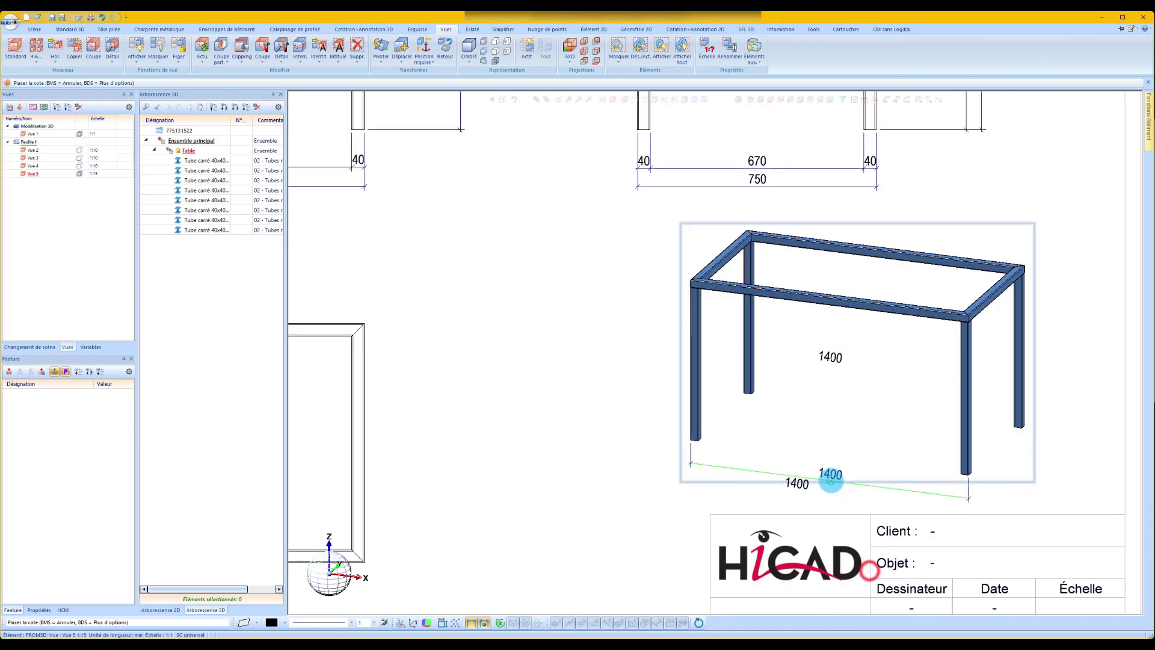
right_click(834, 486)
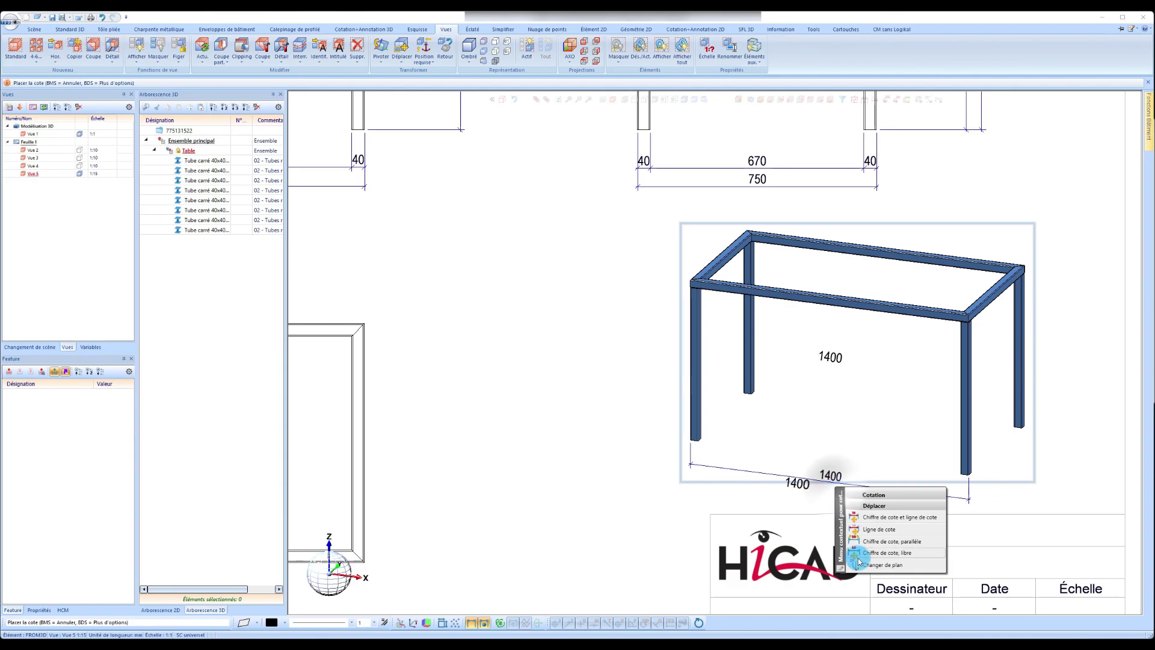
click(859, 563)
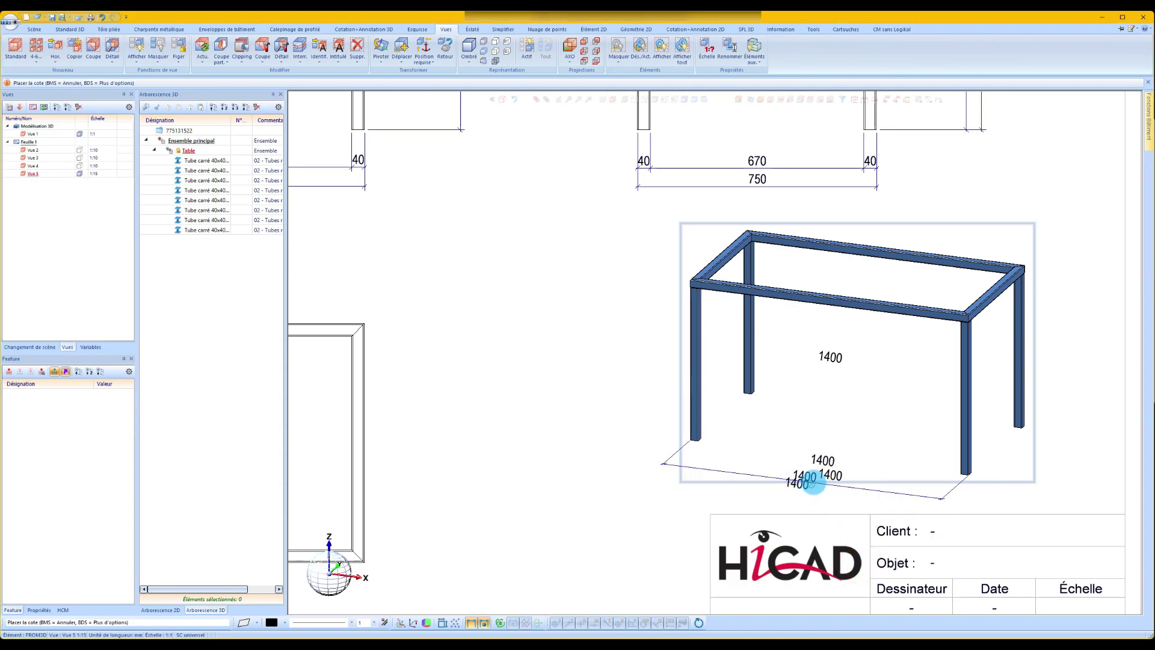
click(814, 481)
Dimension the table's depth at the leg feet in the isometric view, showing hidden edges to pick the rear corner and restoring the shaded display
scroll(956, 480, up, 4)
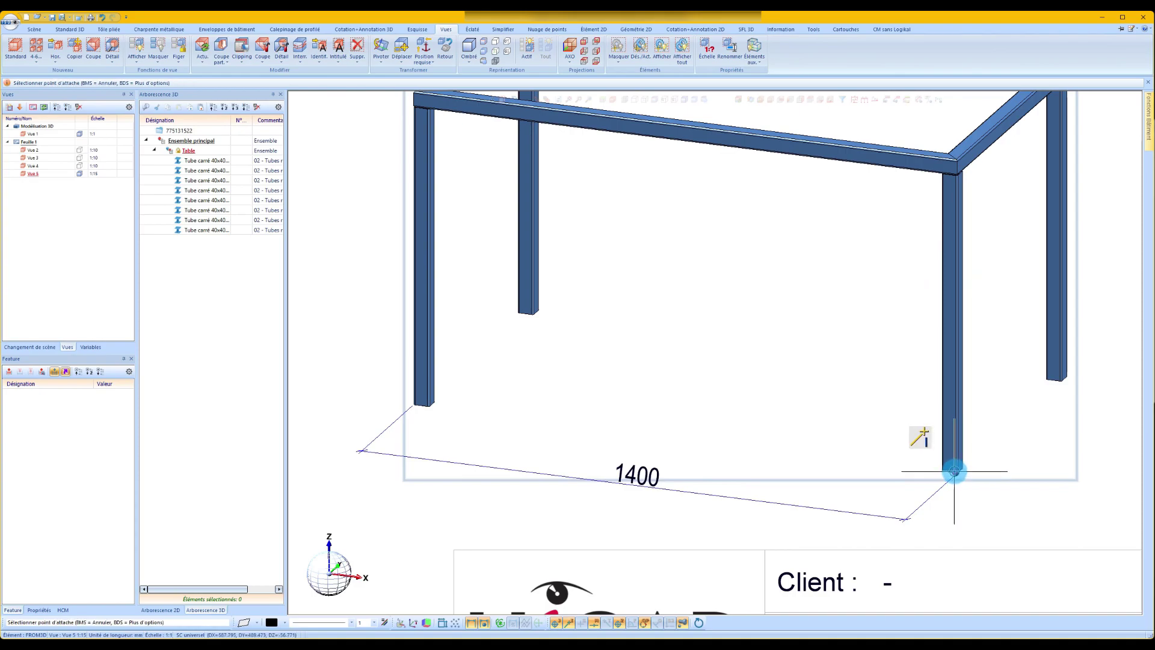
scroll(1065, 374, up, 5)
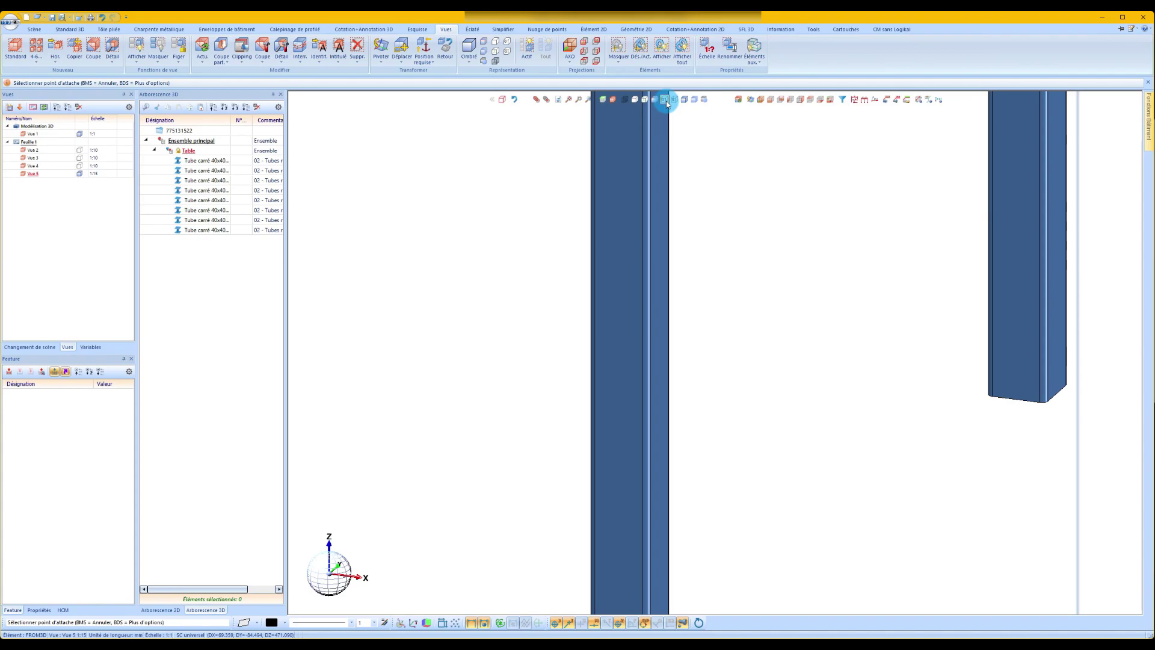
click(645, 102)
scroll(1113, 411, up, 3)
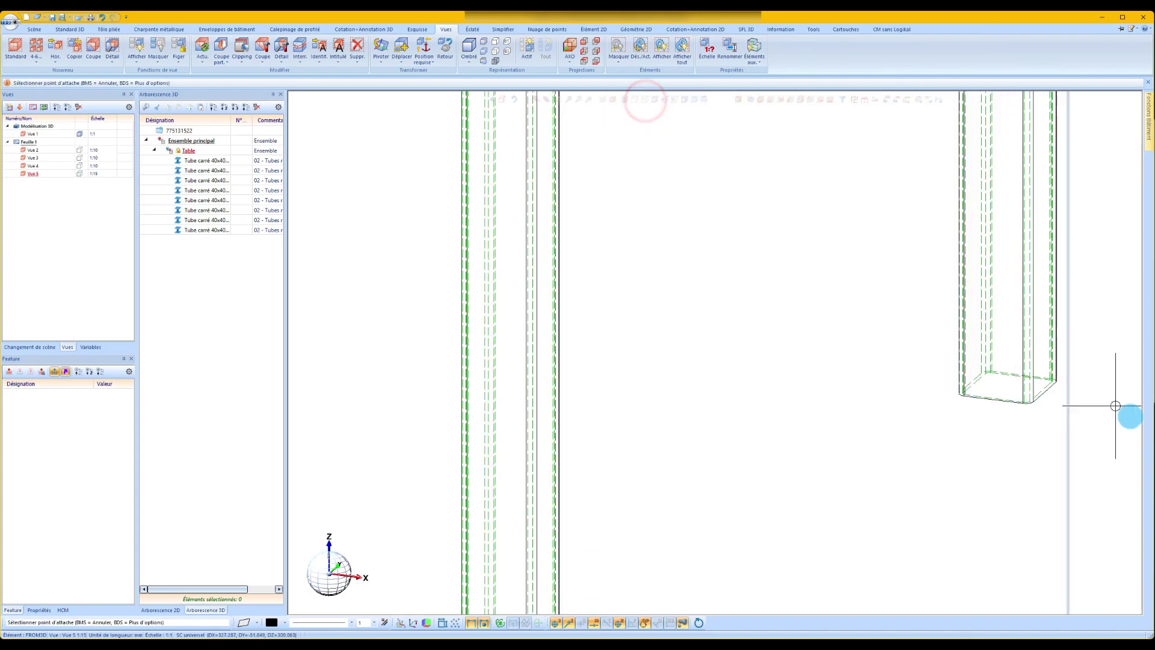
scroll(1006, 358, up, 2)
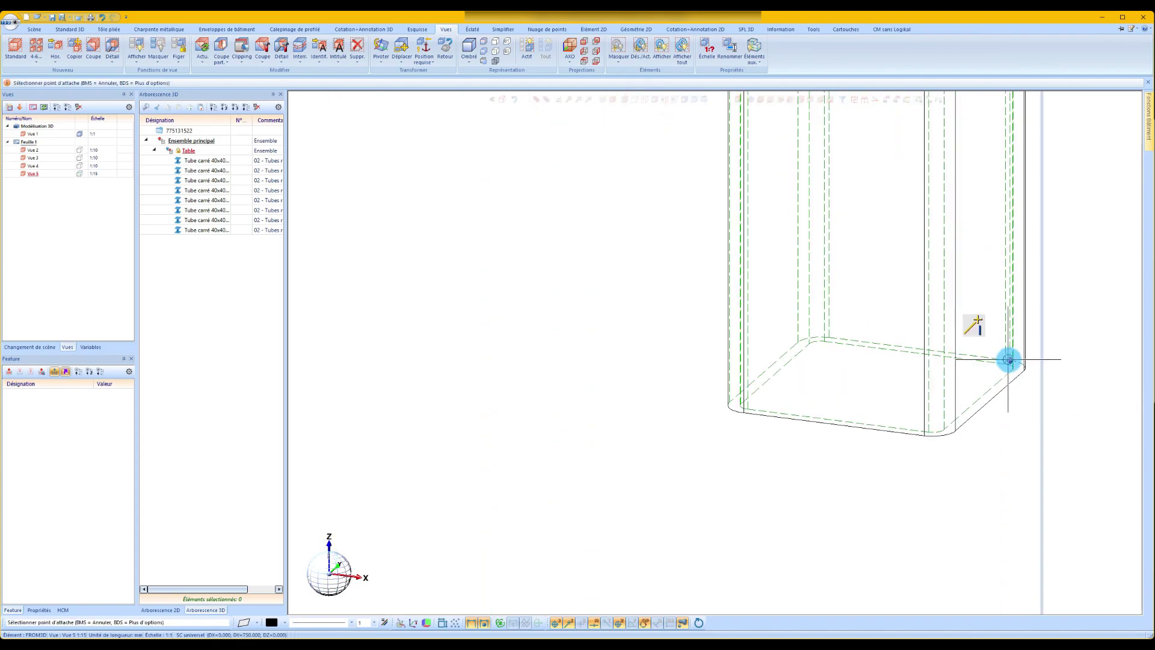
click(1009, 360)
scroll(1009, 360, down, 5)
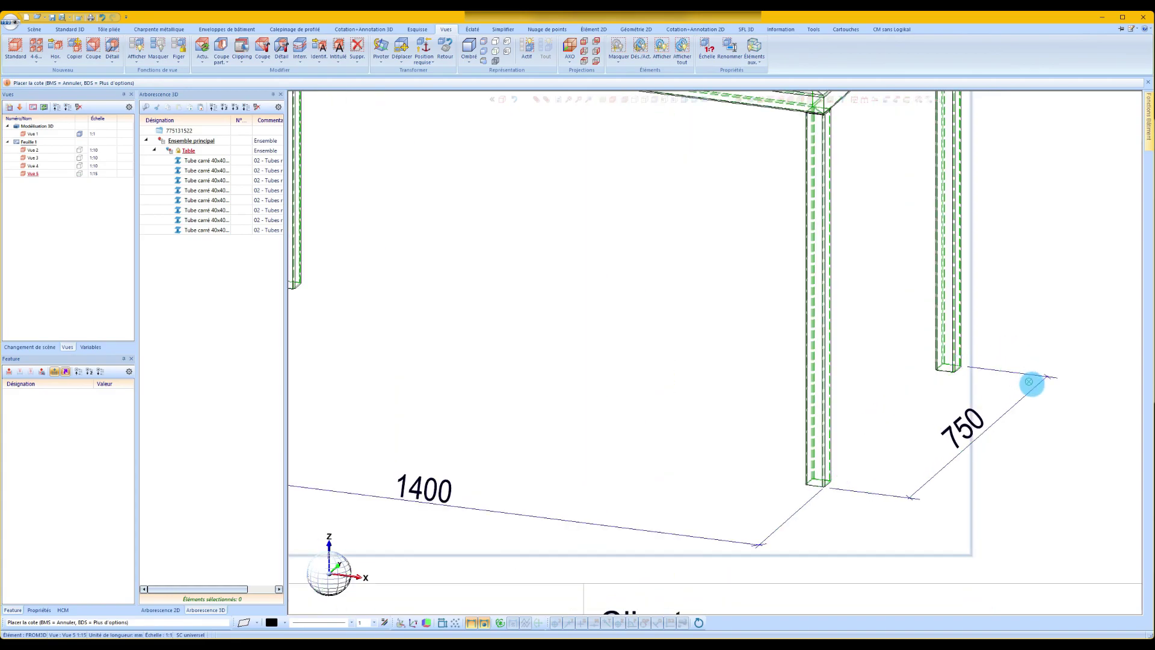
click(1058, 398)
scroll(940, 412, down, 4)
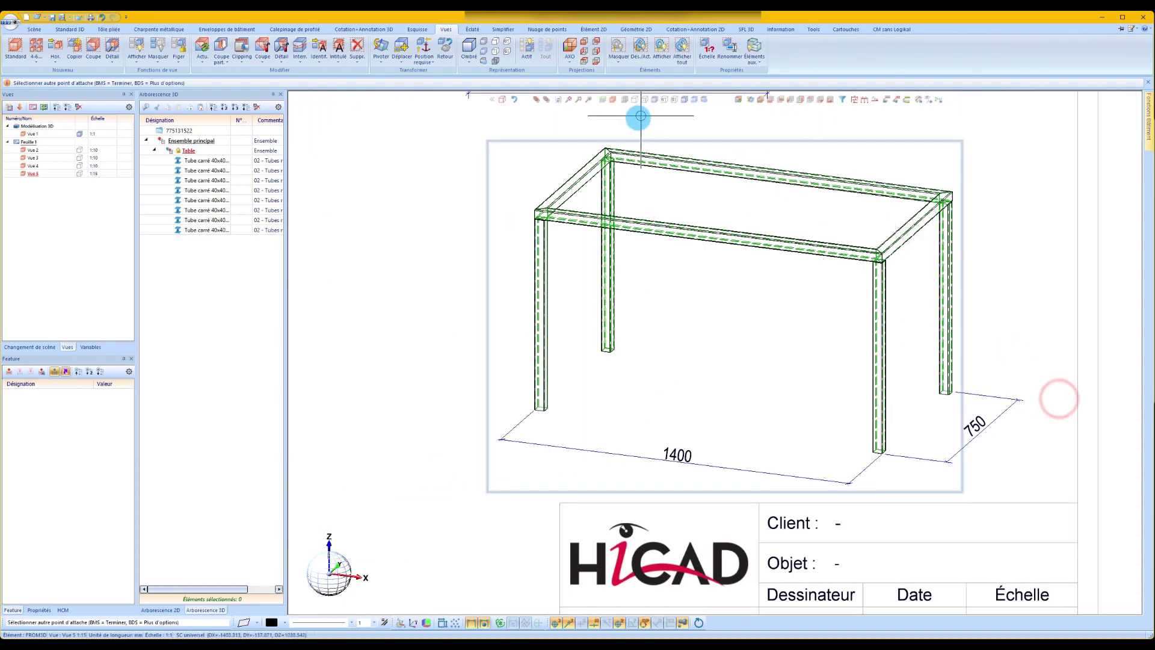
click(682, 100)
scroll(802, 342, down, 4)
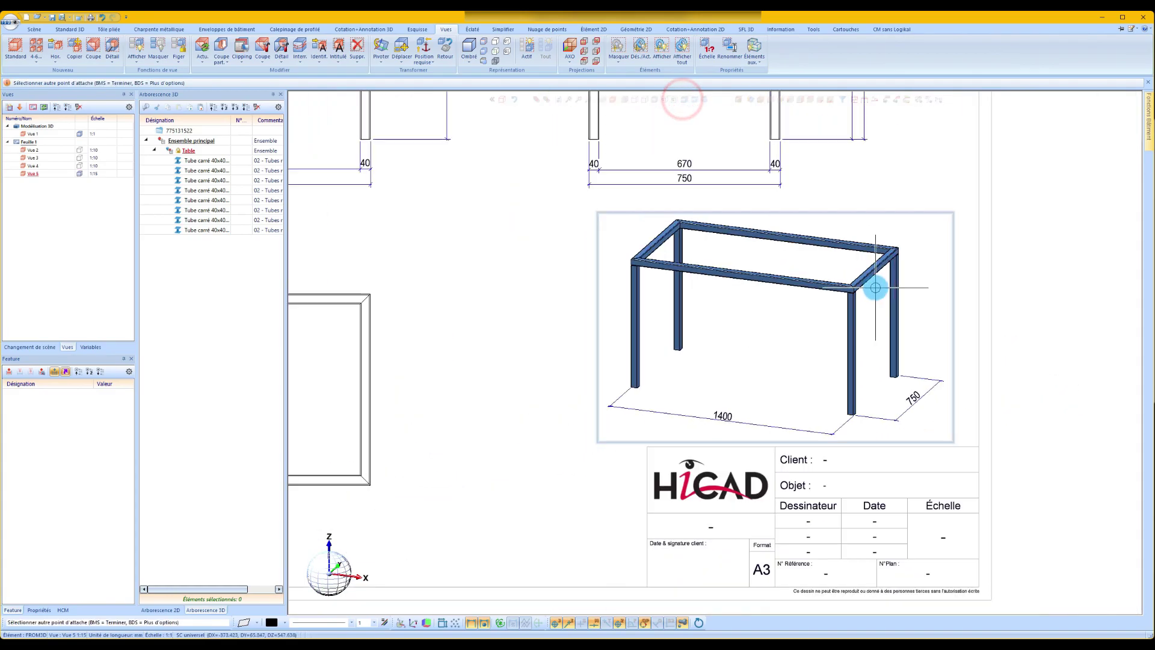
Try to continue the isometric view's depth dimension chain with the top corner and foot of the front leg
scroll(875, 286, up, 3)
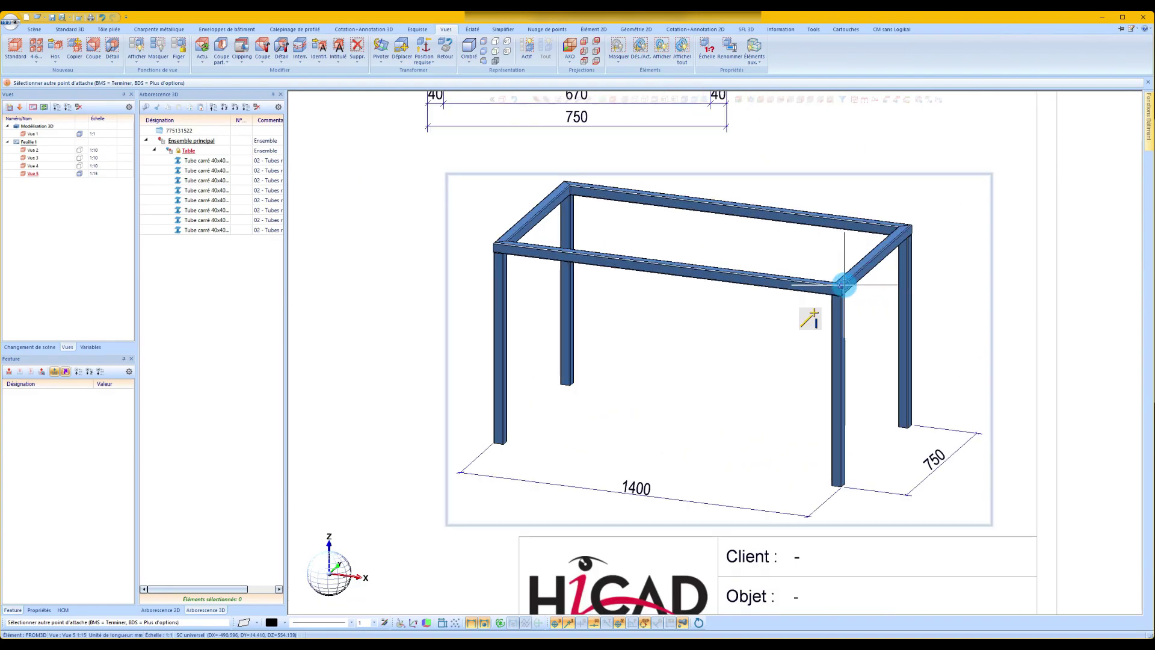
scroll(847, 264, up, 5)
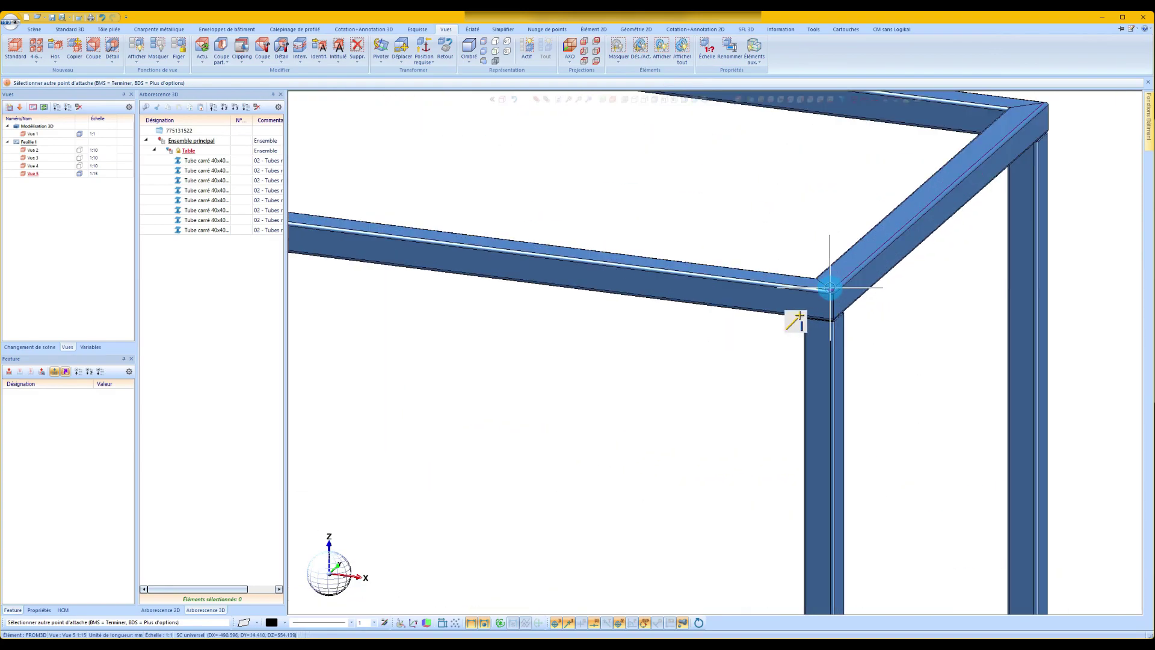
scroll(835, 268, down, 5)
scroll(832, 523, up, 6)
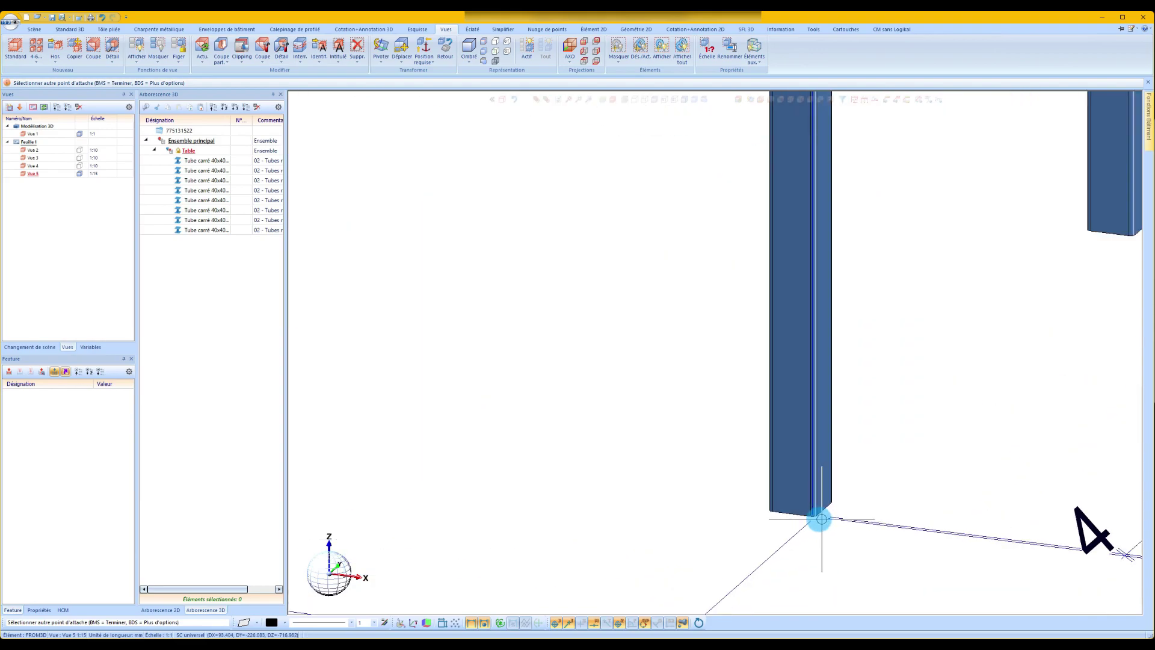
scroll(867, 484, down, 5)
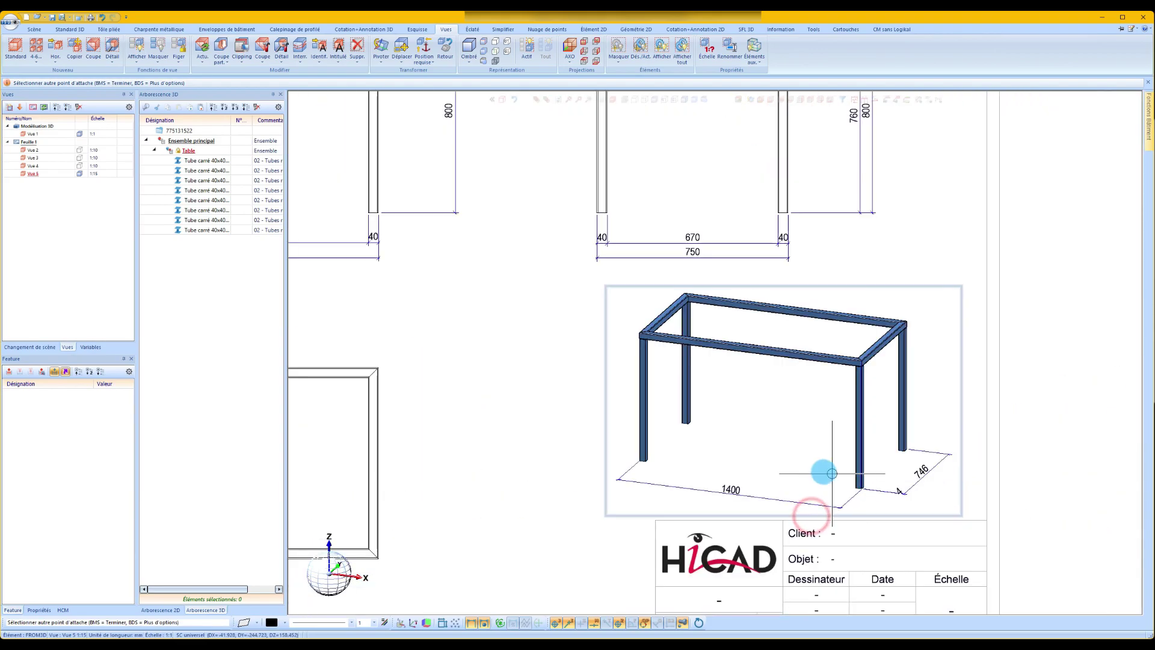
Dimension the table's overall height in the isometric view from the front leg's foot to the frame's top corner, placing it beside the table
click(862, 100)
scroll(849, 475, up, 5)
scroll(854, 506, up, 2)
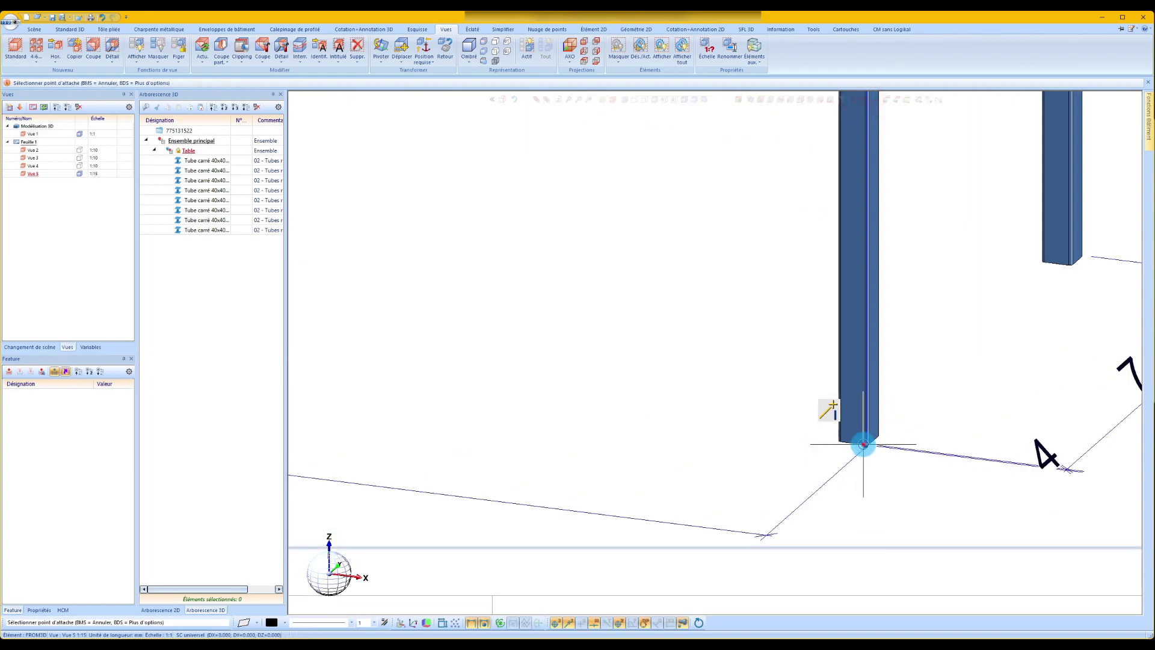
click(862, 446)
scroll(876, 524, down, 7)
click(847, 239)
scroll(833, 322, down, 3)
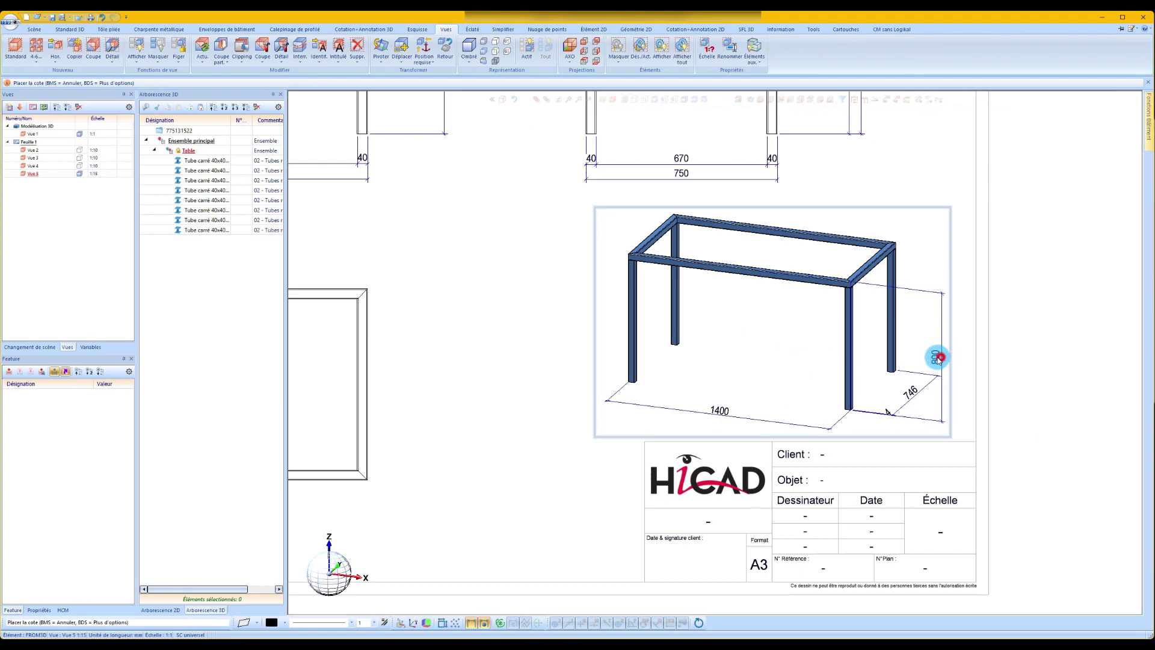
click(940, 358)
Delete the stray 4 mm dimension beside the front leg's foot in the isometric view
scroll(908, 428, up, 4)
right_click(845, 369)
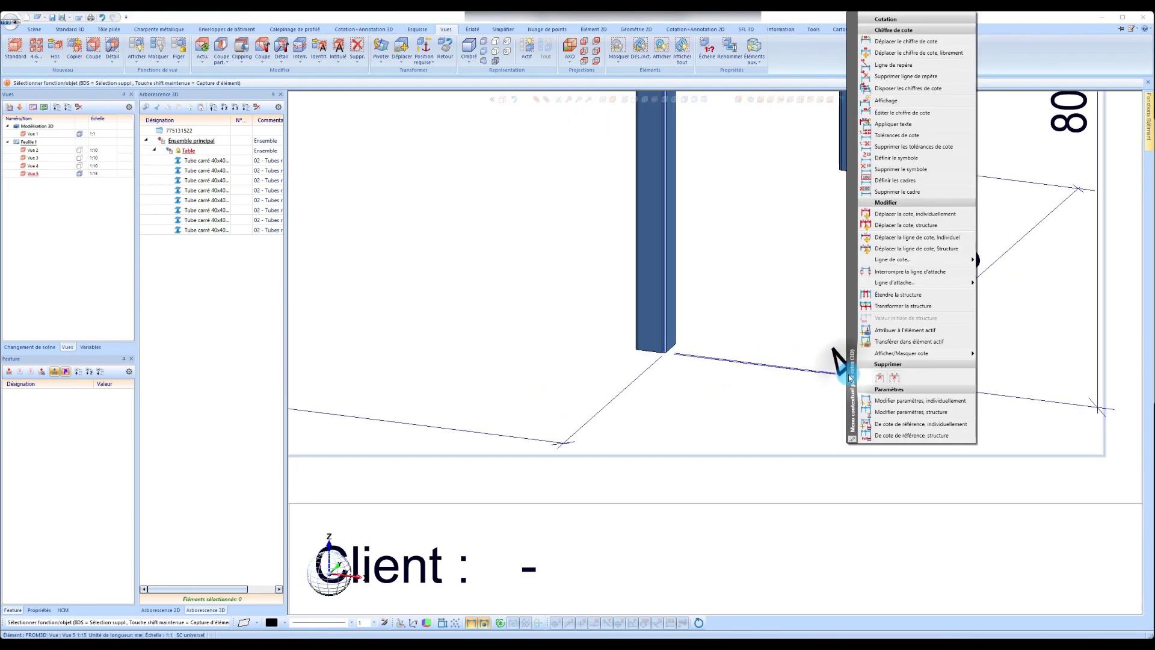
click(880, 377)
Dimension the table's depth between the front and rear leg feet in the isometric view, temporarily showing hidden edges, and restore the shaded display
click(841, 99)
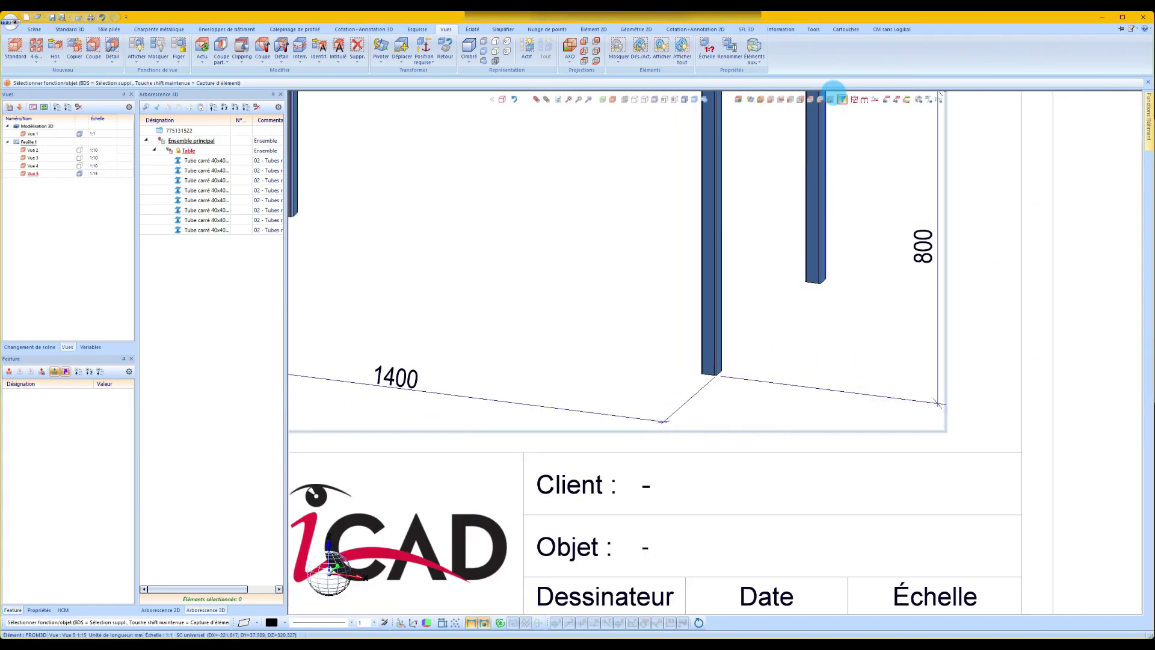
click(868, 101)
scroll(710, 373, up, 4)
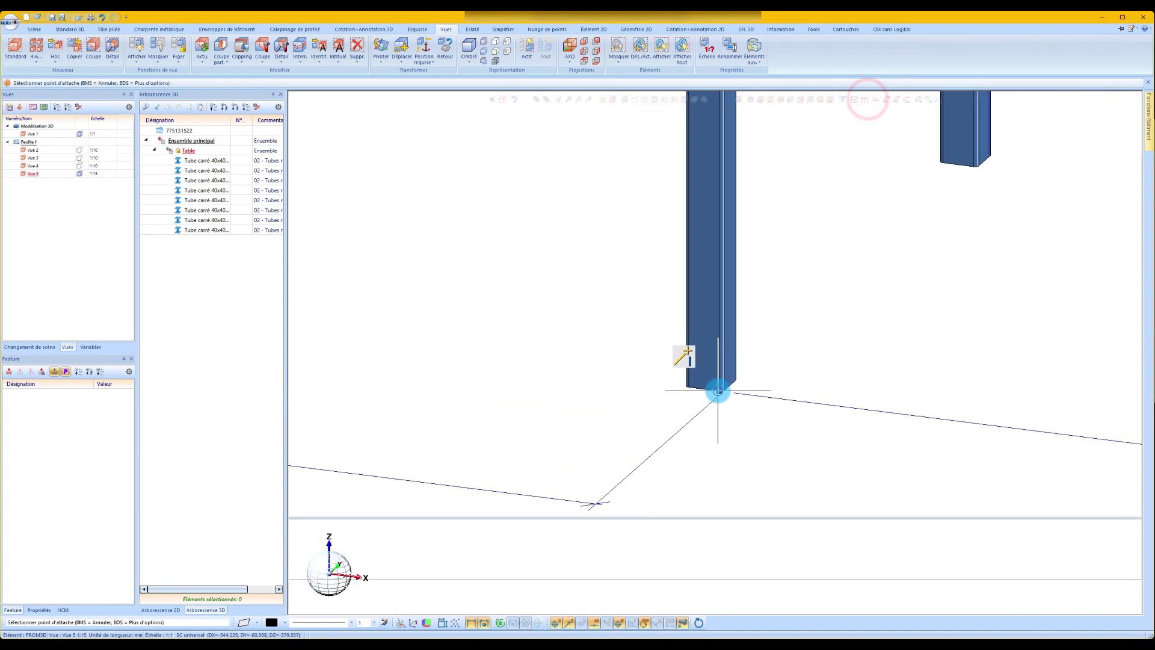
scroll(718, 390, down, 4)
scroll(805, 304, up, 4)
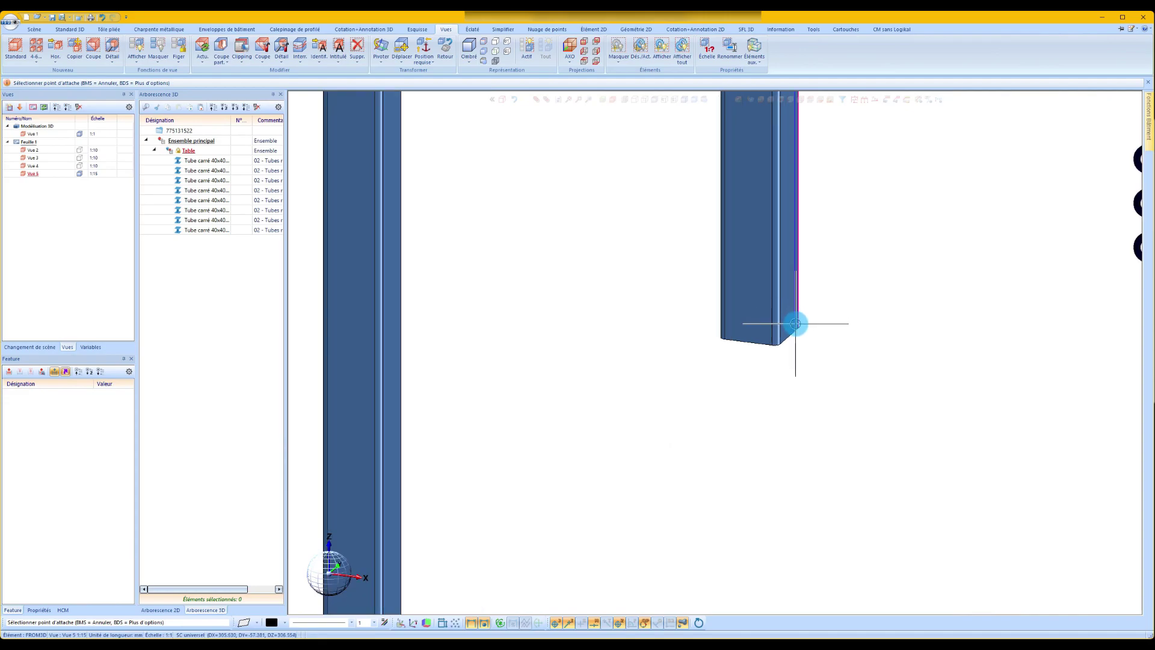
scroll(795, 323, up, 3)
click(644, 101)
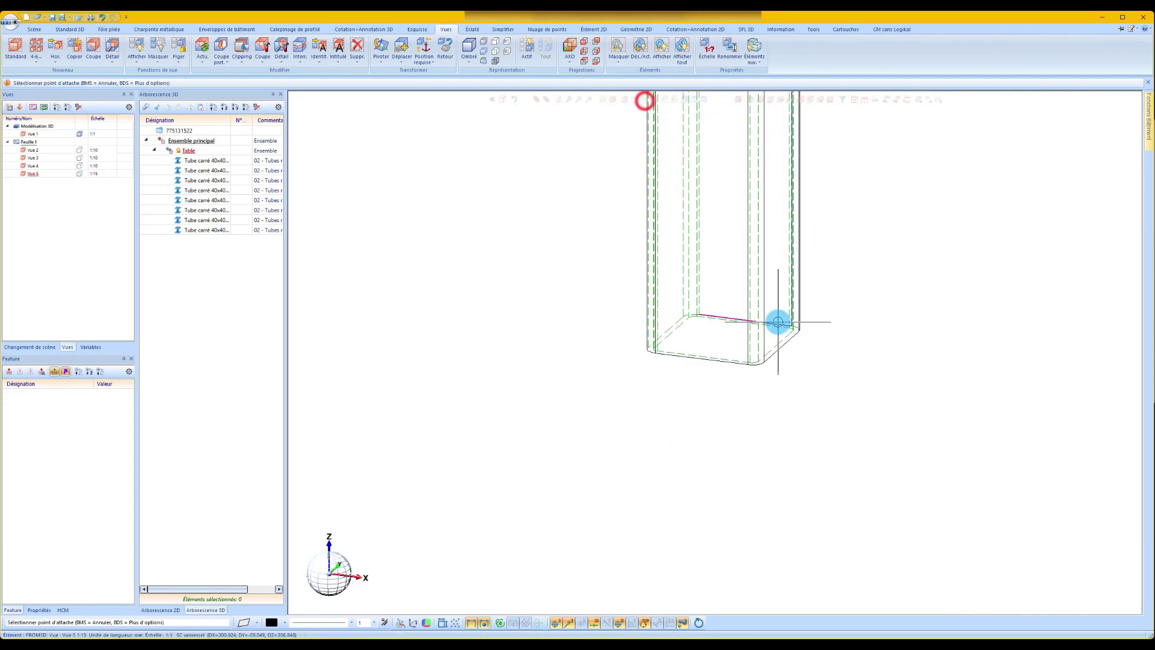
click(840, 323)
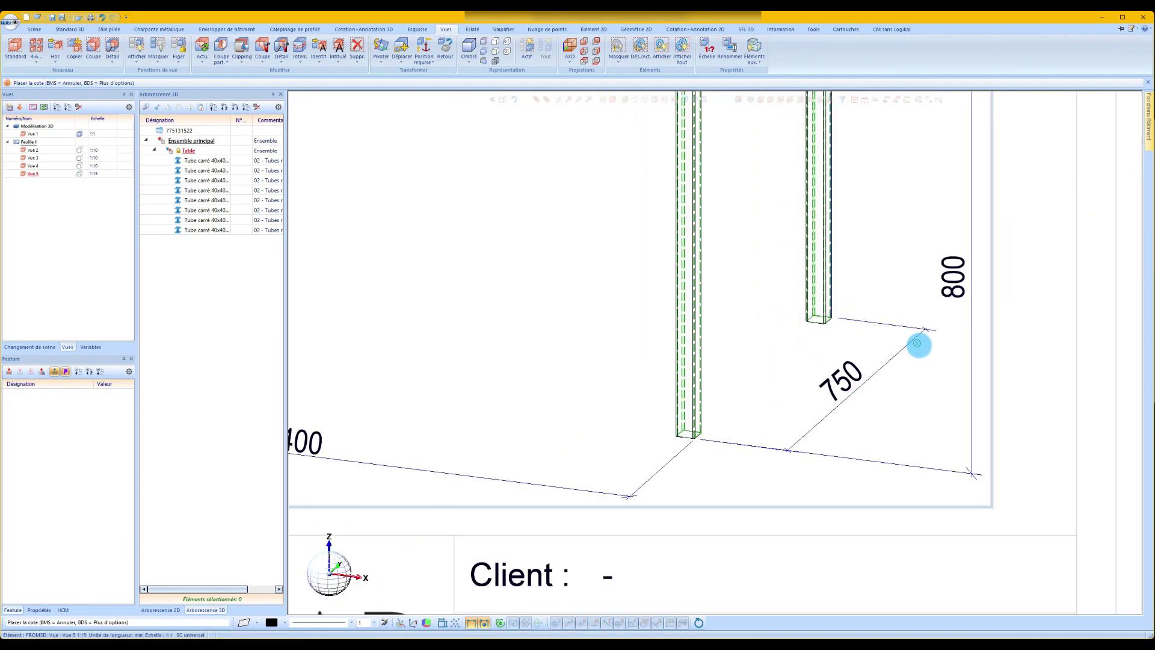
click(926, 356)
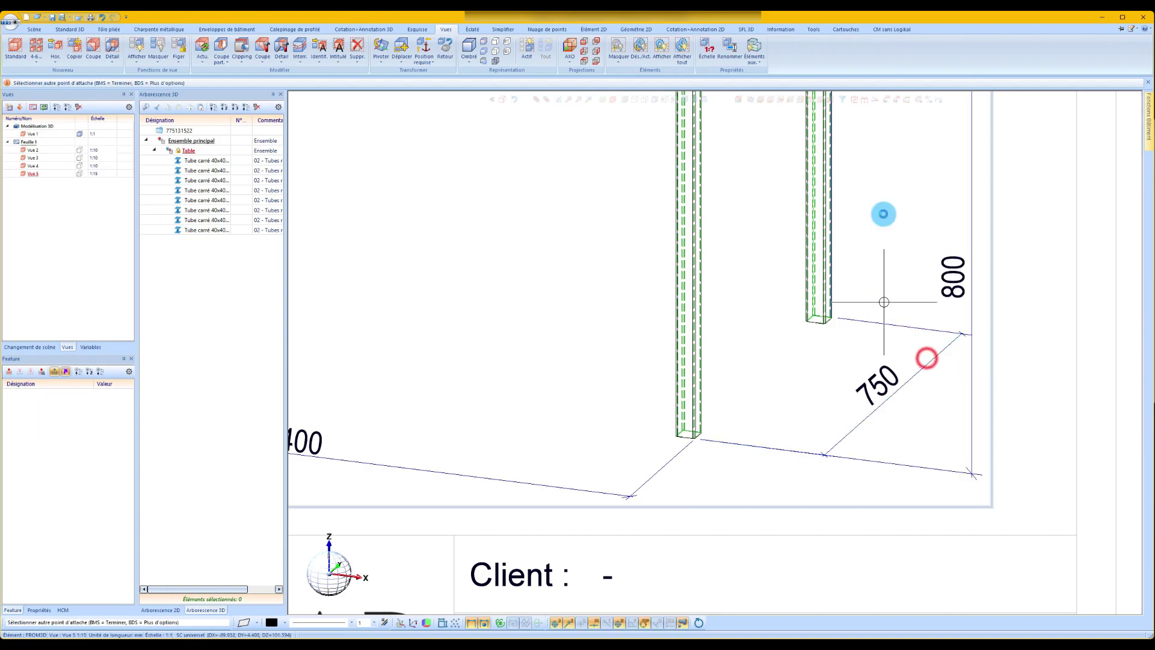
click(682, 100)
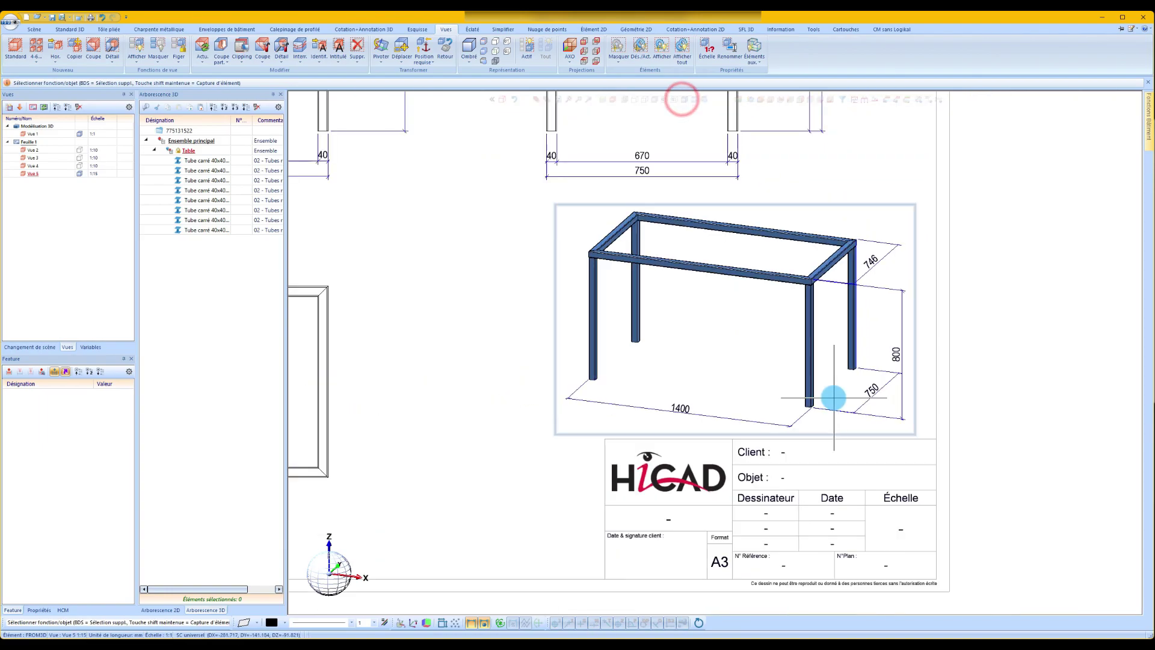
Turn the front view into a broken view by cutting out a middle section along the direction of the top tube
scroll(614, 367, down, 1)
scroll(409, 392, up, 2)
scroll(414, 392, down, 2)
middle_drag(409, 332, 494, 334)
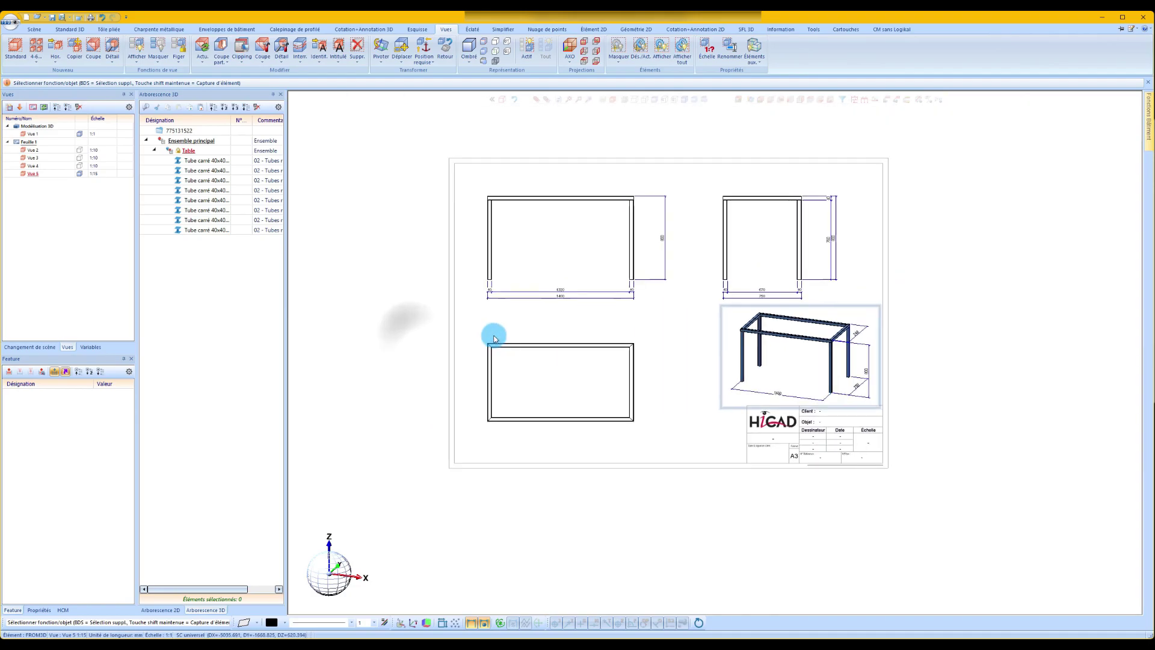
scroll(565, 325, up, 1)
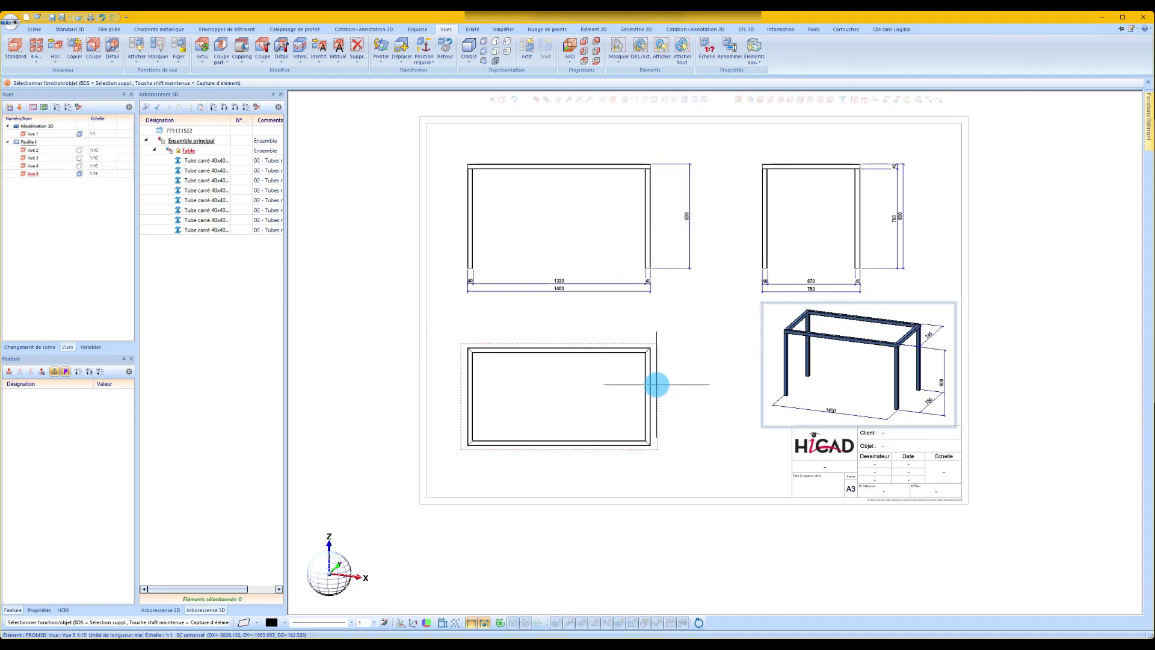
right_click(670, 304)
click(772, 357)
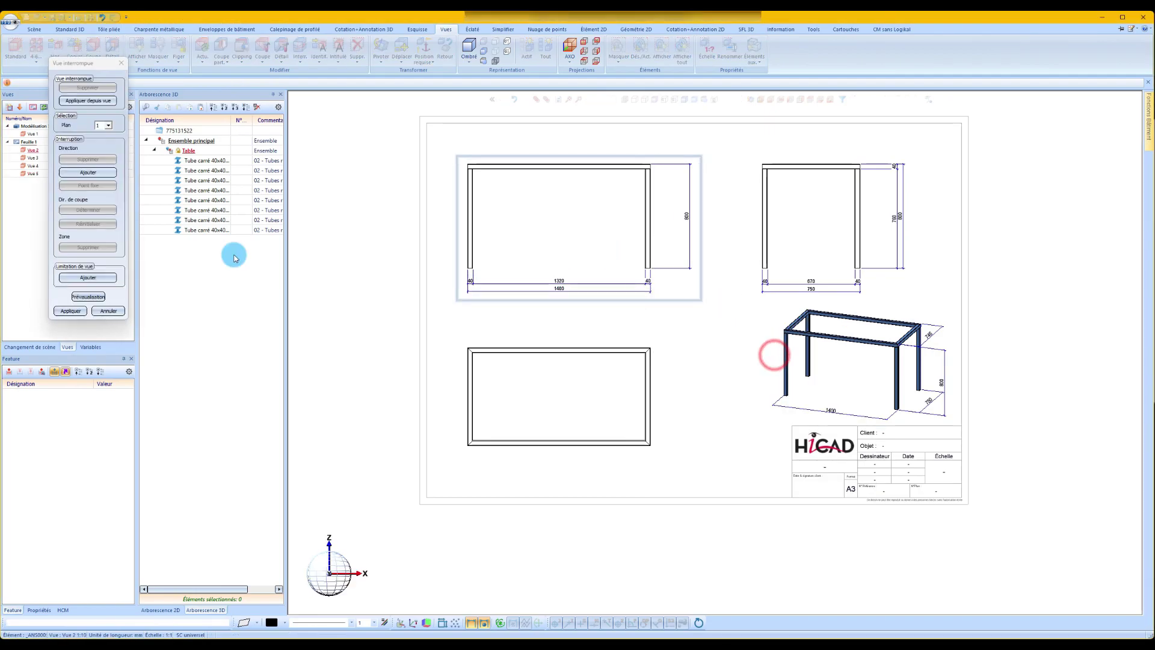
click(89, 174)
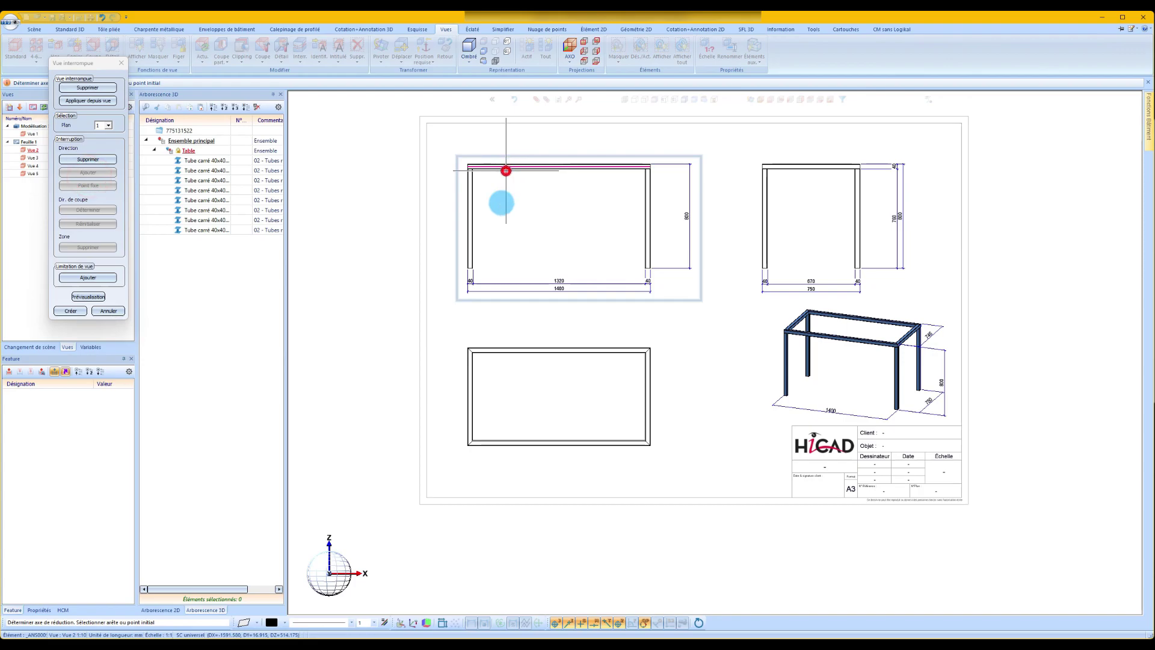
click(531, 341)
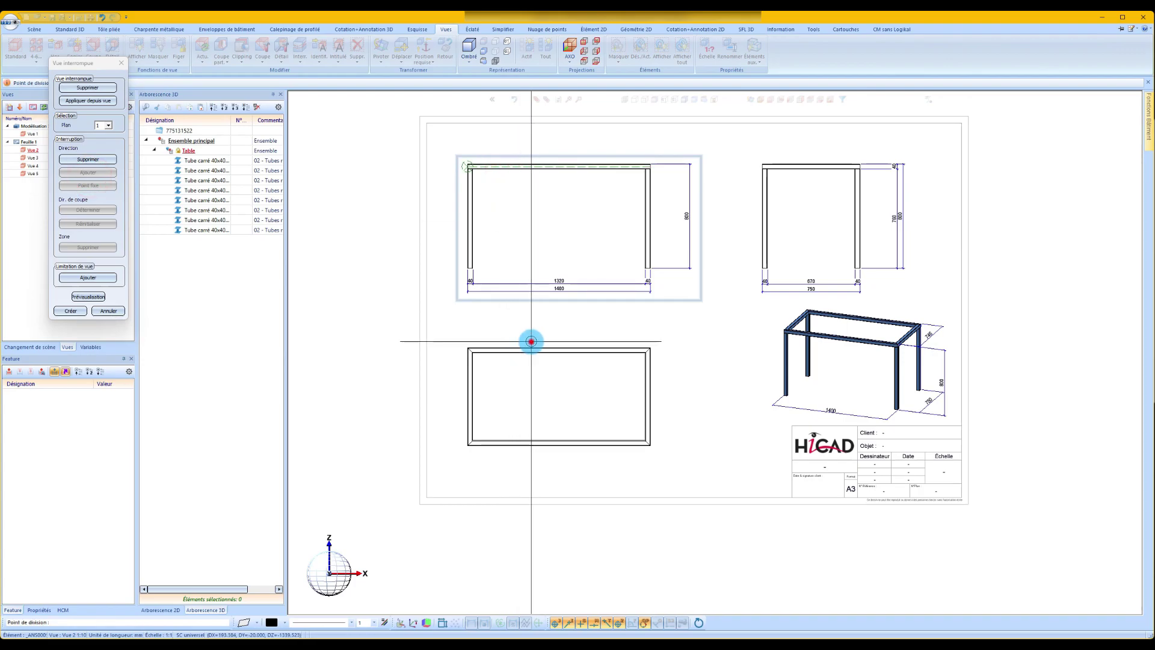
click(606, 337)
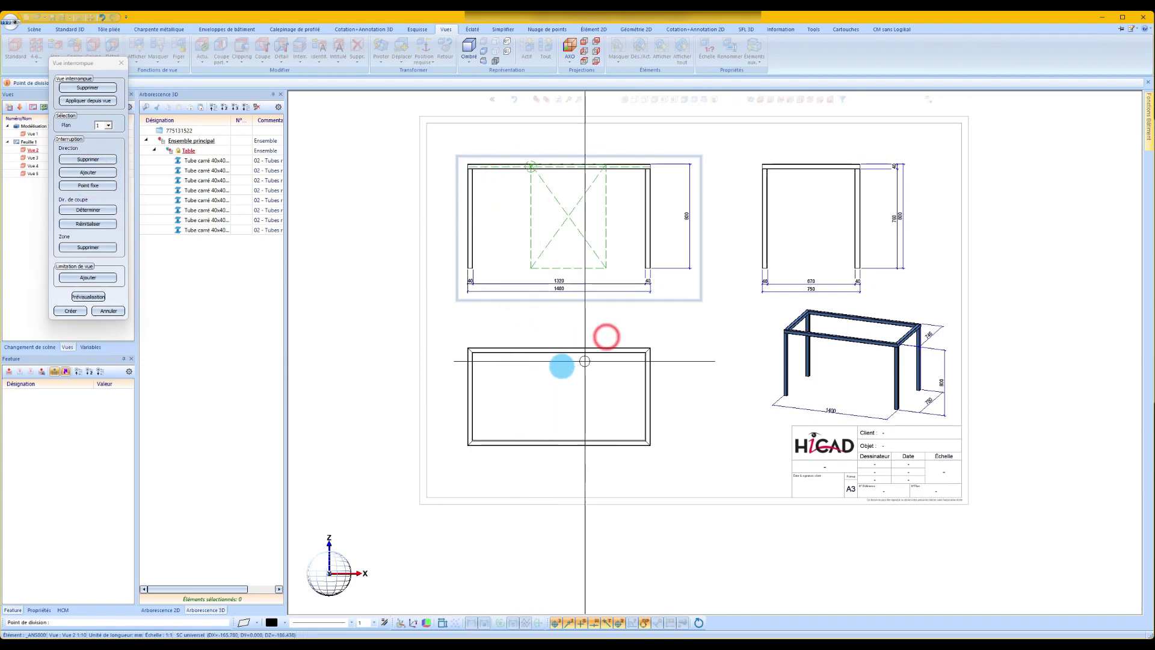
click(78, 313)
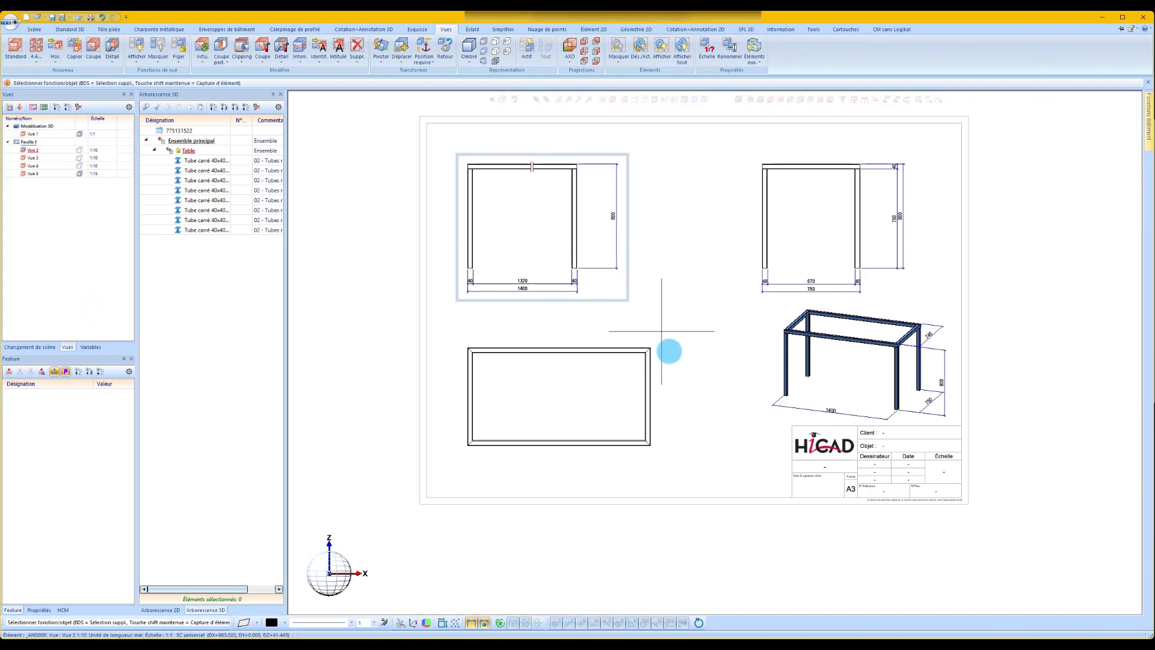
Apply the front view's break to the top view so the frame is shortened along the table's length
right_click(663, 381)
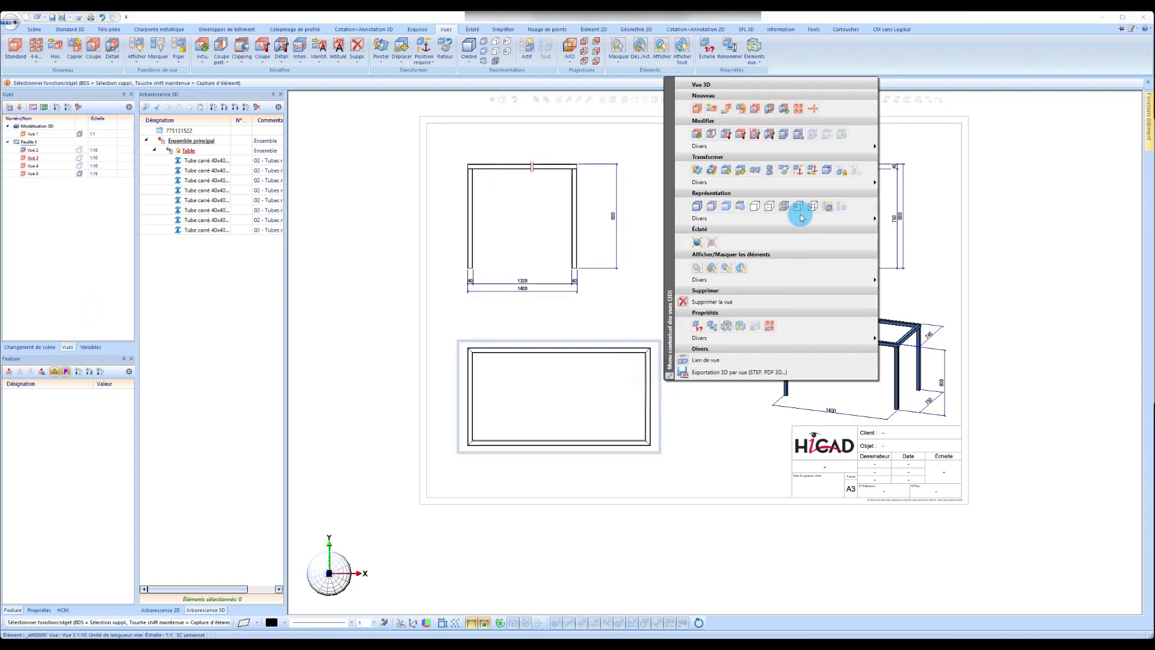
click(805, 169)
click(576, 220)
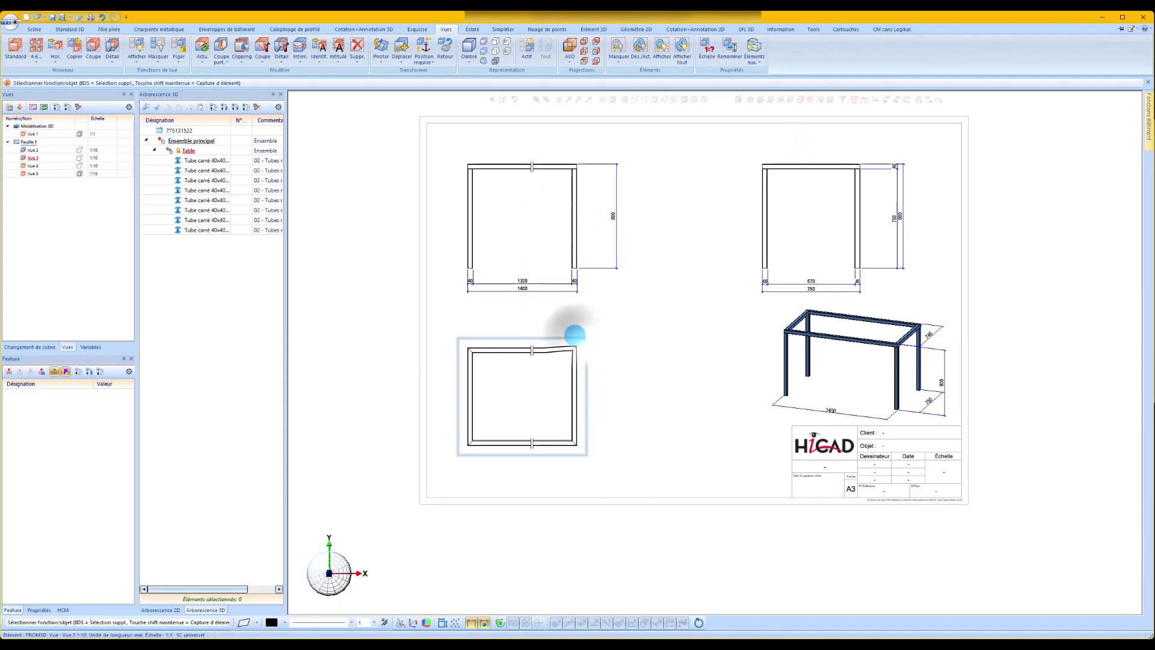
Remove the top view's link to the front view and move the view freely around the sheet
right_click(575, 335)
click(629, 319)
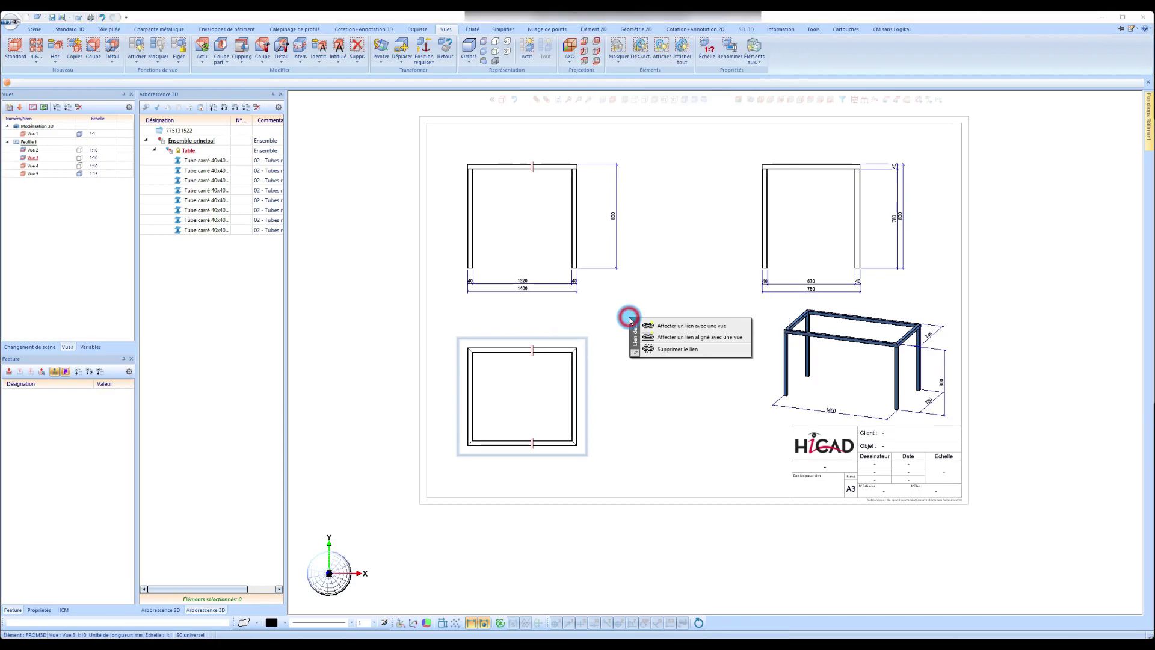
click(673, 349)
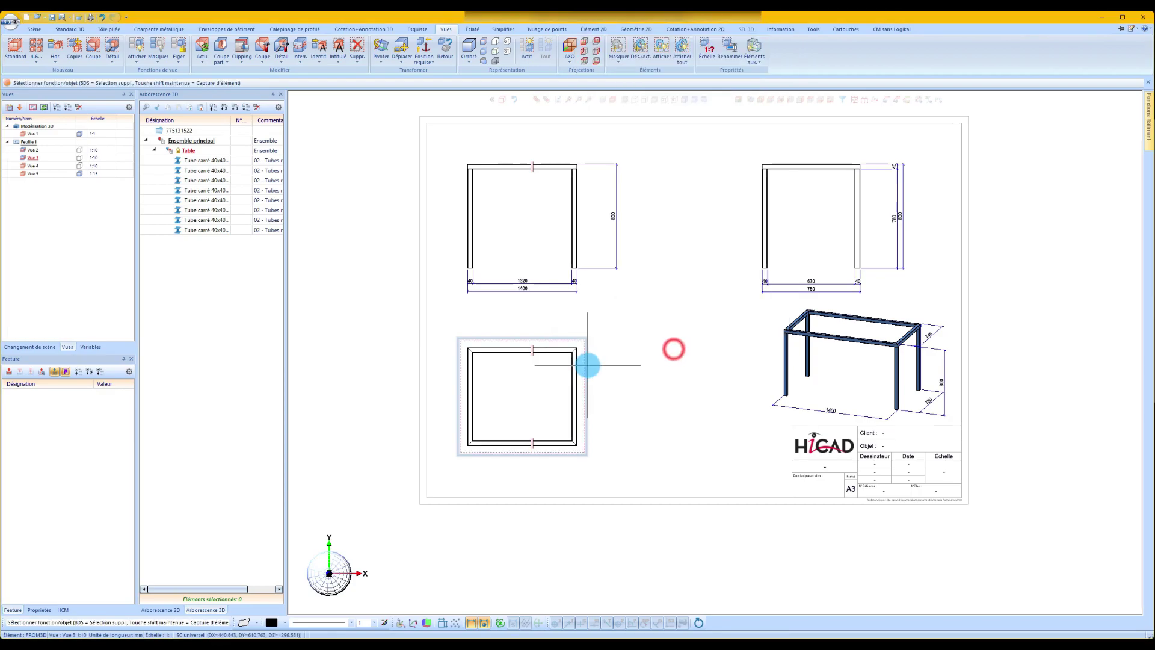
mouse_move(587, 365)
mouse_down()
mouse_move(730, 409)
mouse_move(622, 310)
mouse_up()
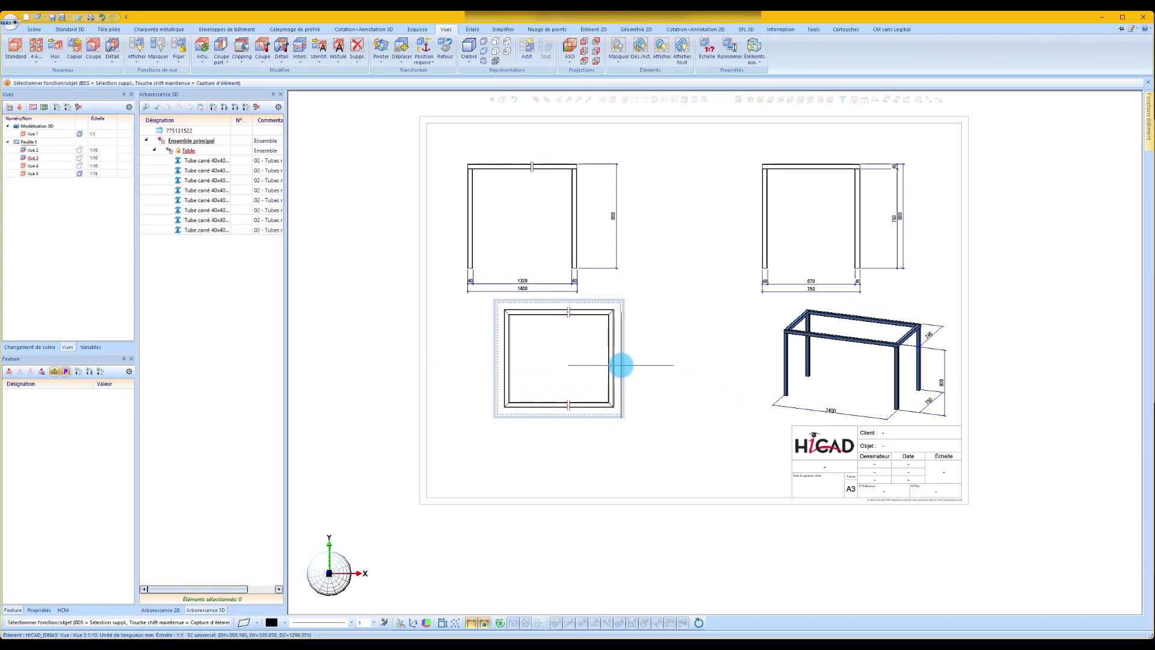
mouse_move(623, 362)
mouse_down()
mouse_move(652, 433)
mouse_move(573, 443)
mouse_move(490, 405)
mouse_move(587, 351)
mouse_move(513, 376)
mouse_up()
Assign the top view an aligned link with the front view so it sits directly below it
right_click(507, 380)
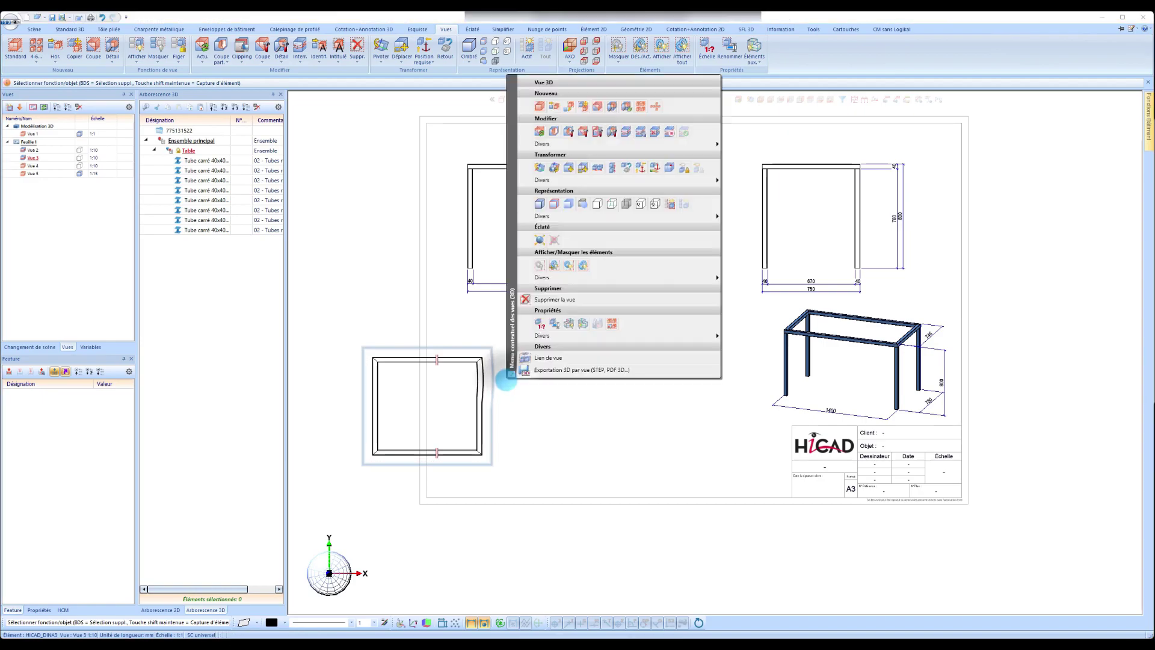
click(574, 359)
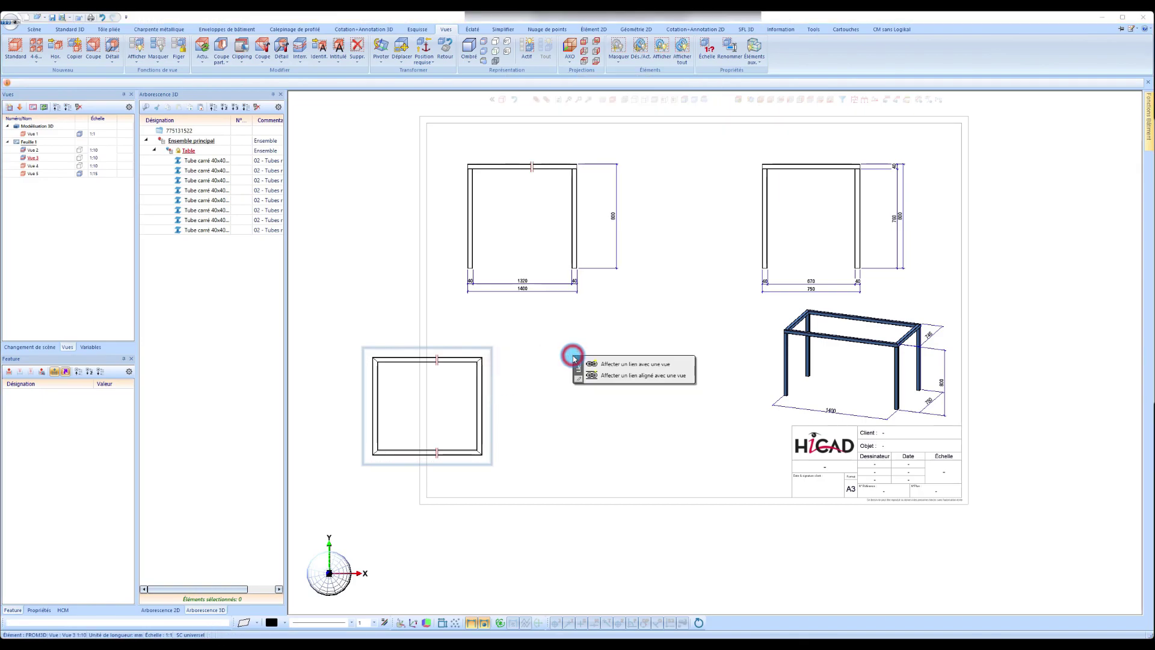
click(649, 377)
click(598, 313)
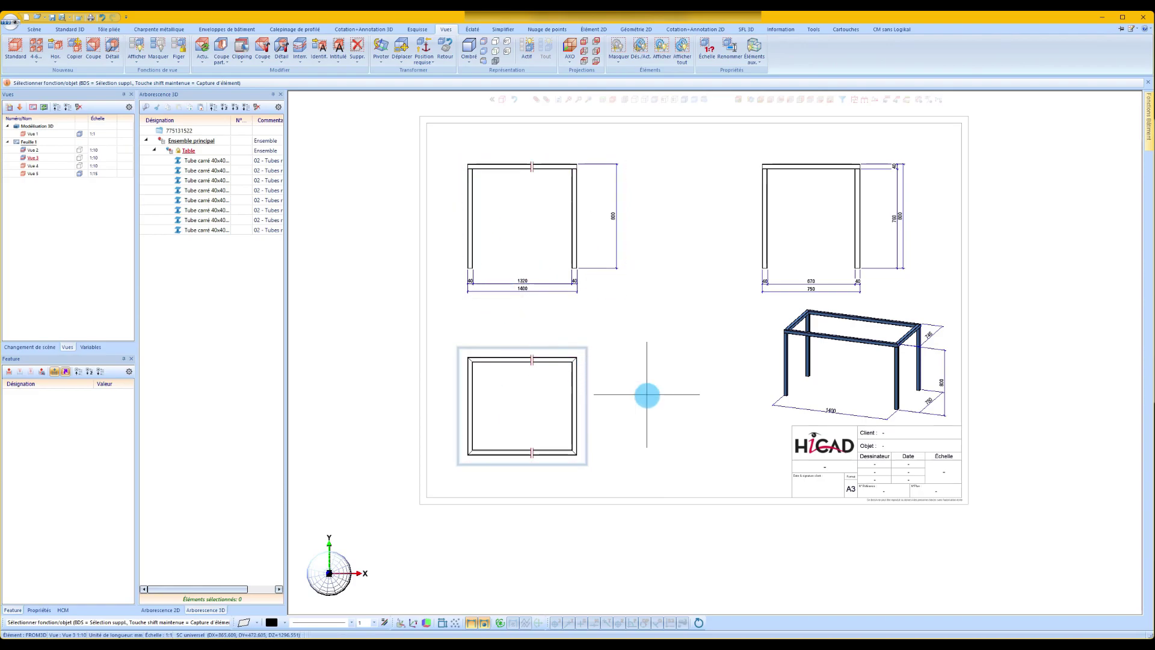
Dimension the frame's overall length in the top view between its two front outer corners, placing the dimension just below the frame
click(864, 100)
scroll(472, 472, up, 5)
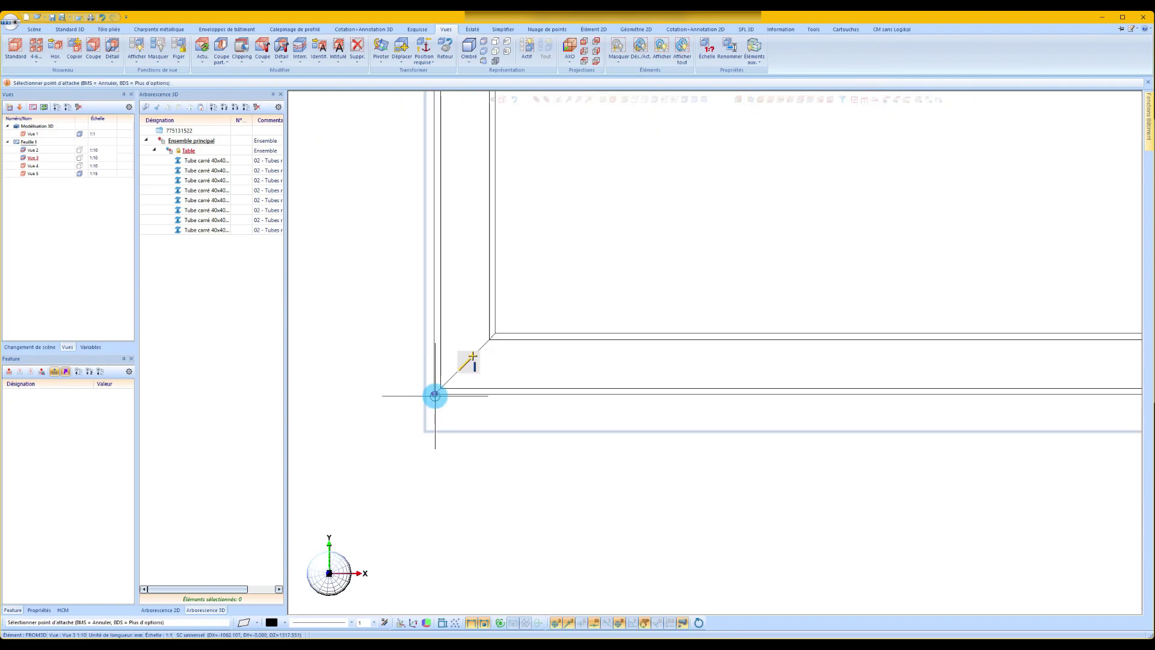
click(434, 395)
scroll(435, 395, down, 5)
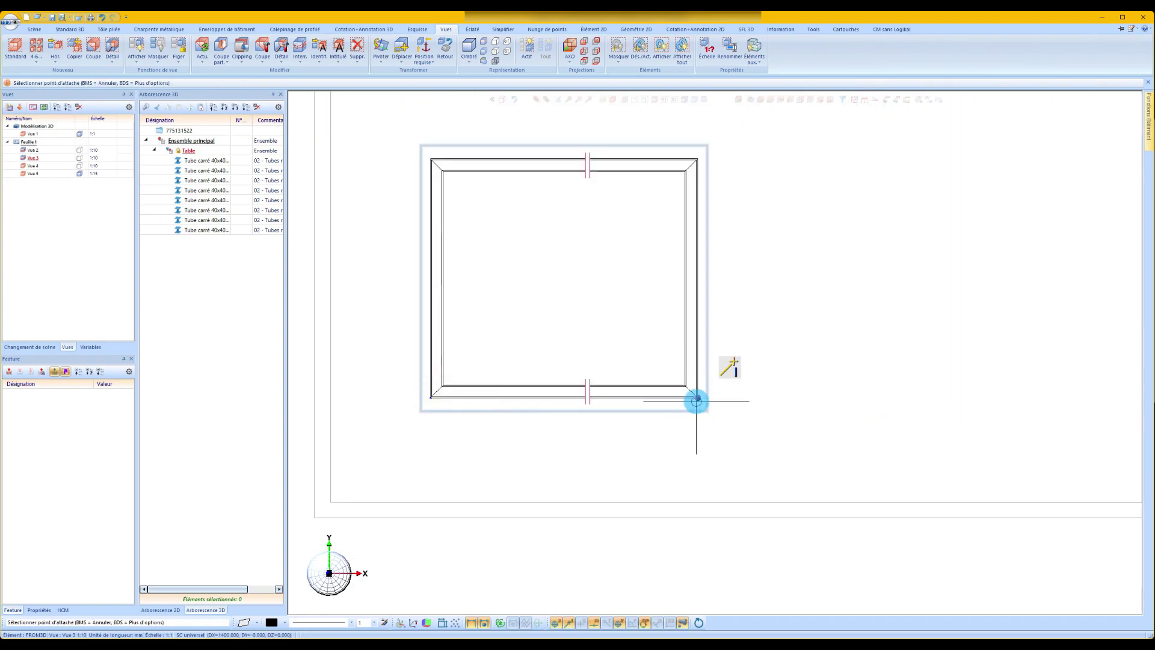
click(696, 401)
click(668, 472)
scroll(601, 472, down, 3)
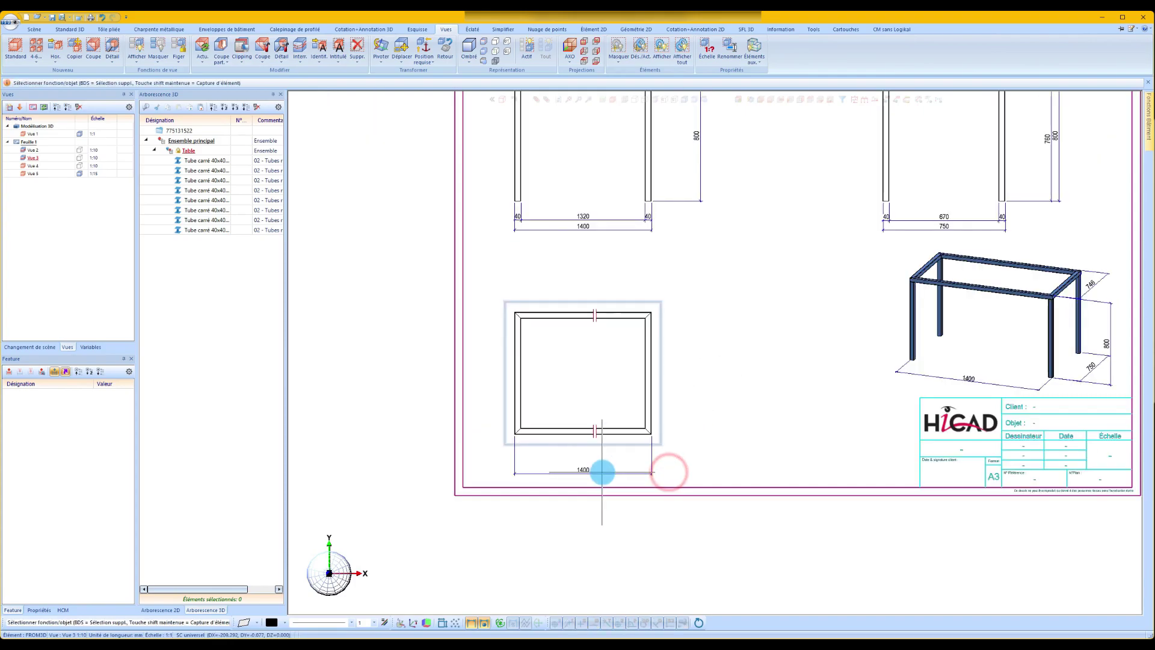
click(607, 472)
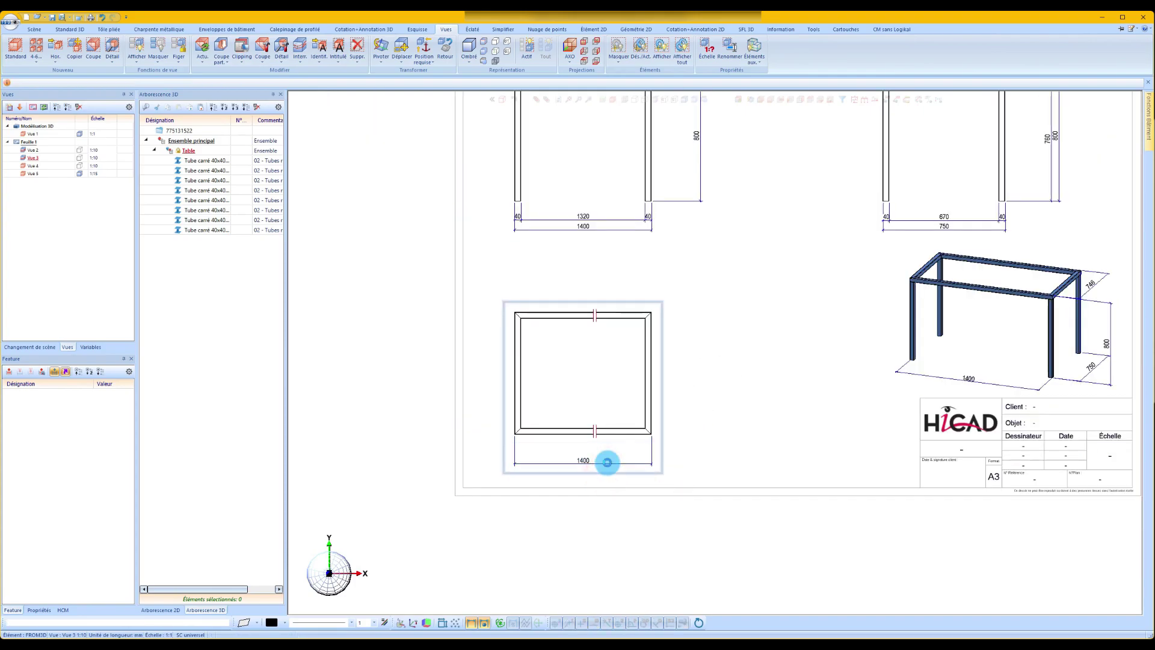
scroll(585, 468, up, 1)
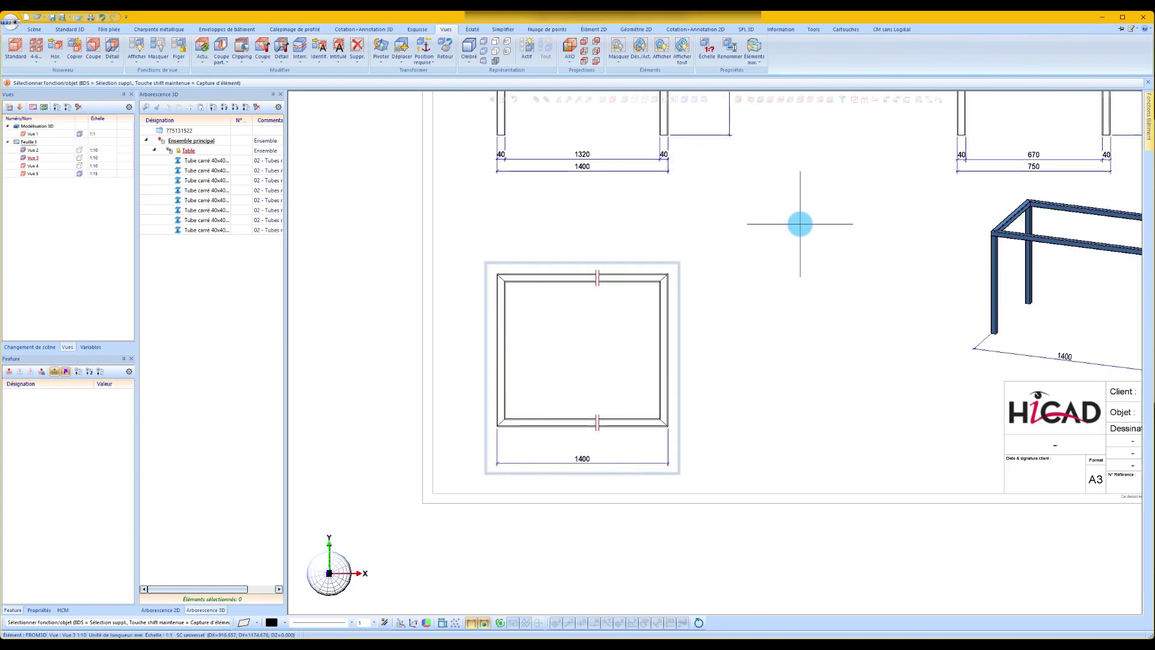
Add a second break to the top view, cutting out a middle section along the table's depth
right_click(688, 329)
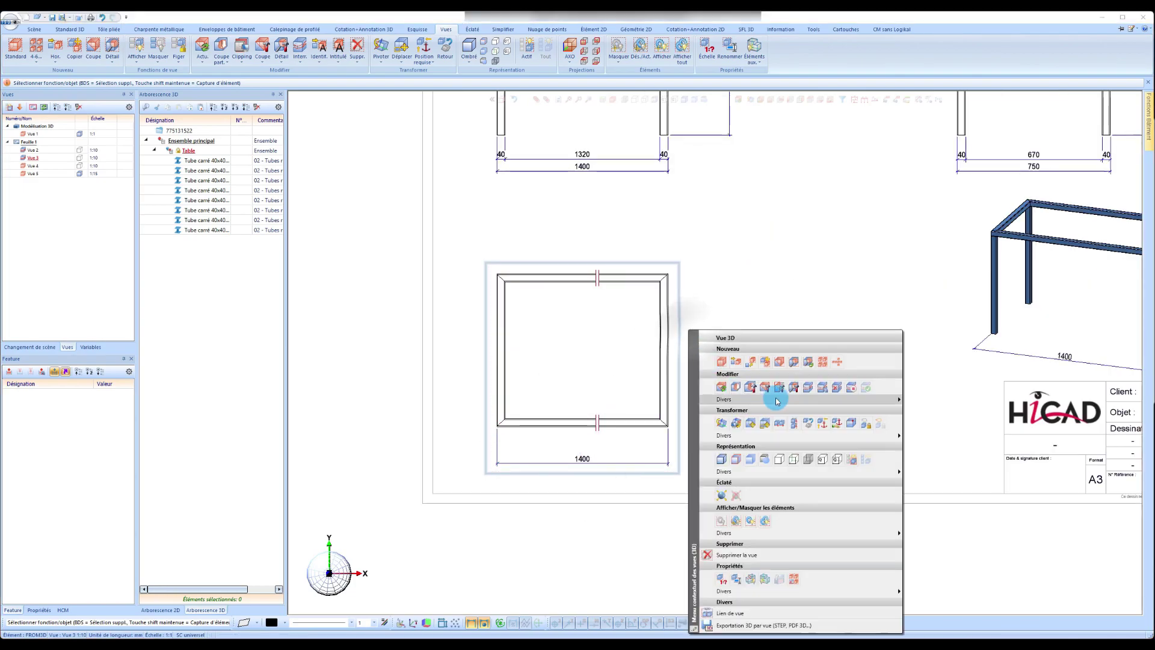
click(797, 388)
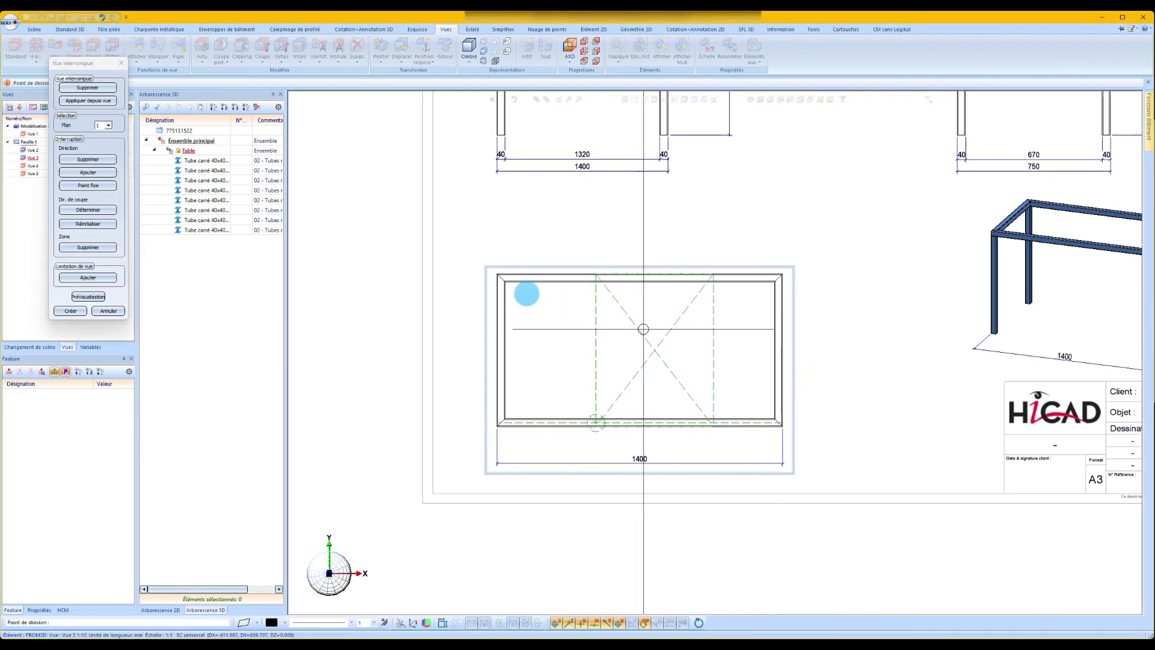
click(91, 171)
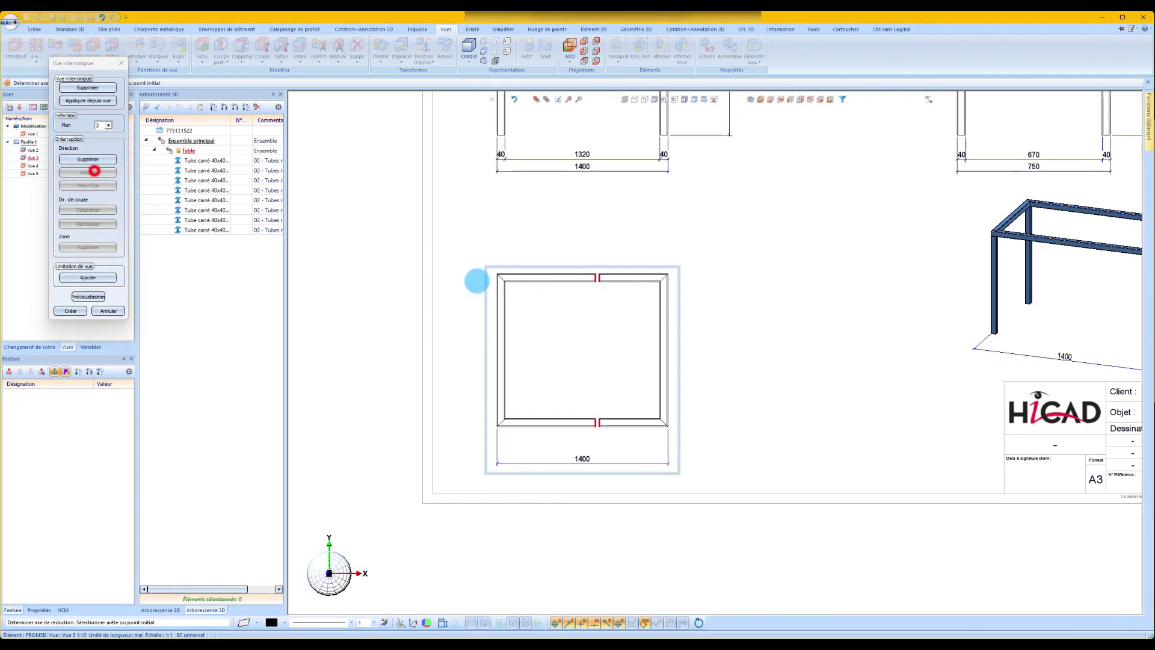
click(510, 326)
click(467, 327)
click(467, 385)
click(70, 311)
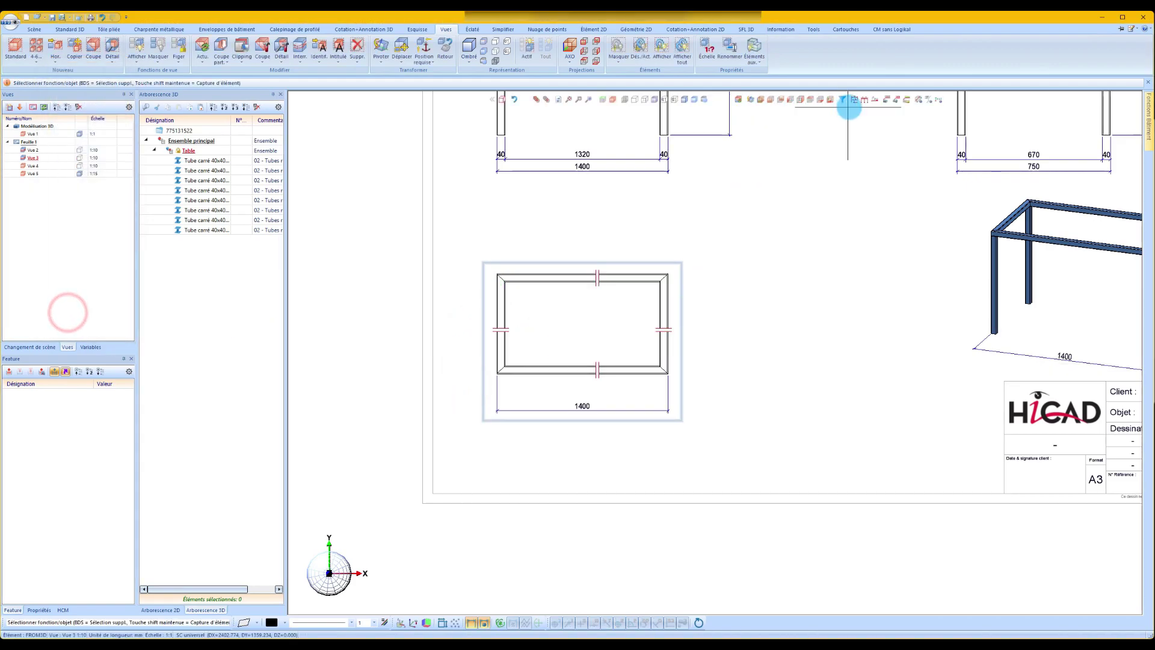
Dimension the frame's overall depth in the top view between its two right-hand outer corners, placing it beside the frame
click(865, 105)
scroll(680, 361, up, 3)
click(643, 401)
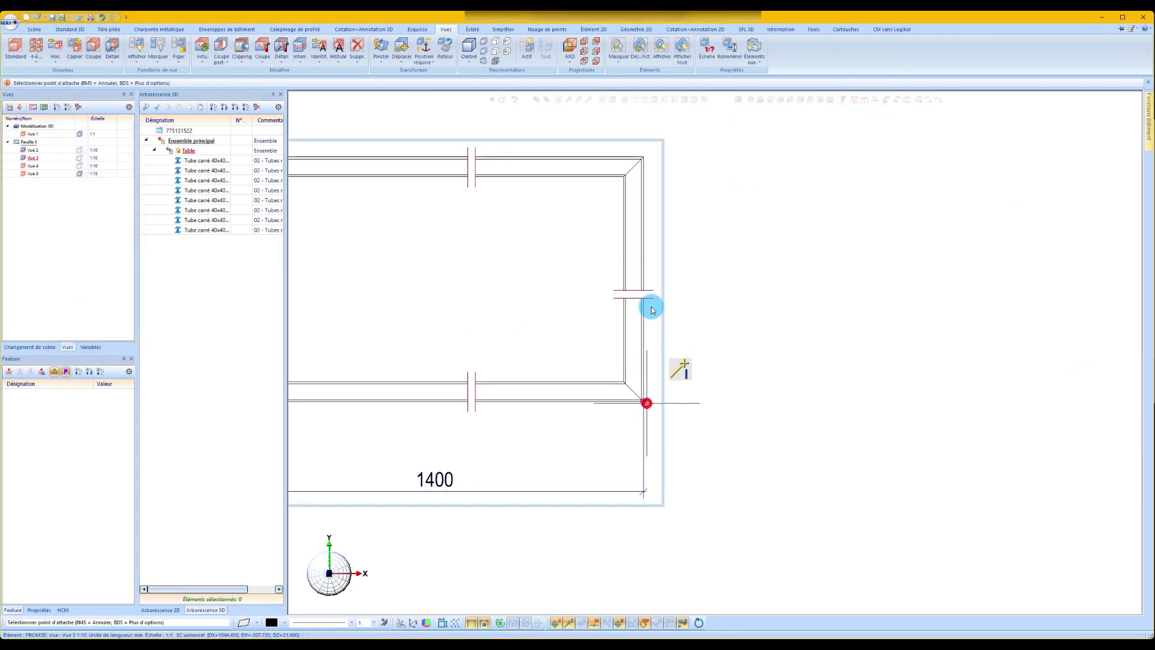
click(646, 157)
click(756, 201)
scroll(698, 303, down, 3)
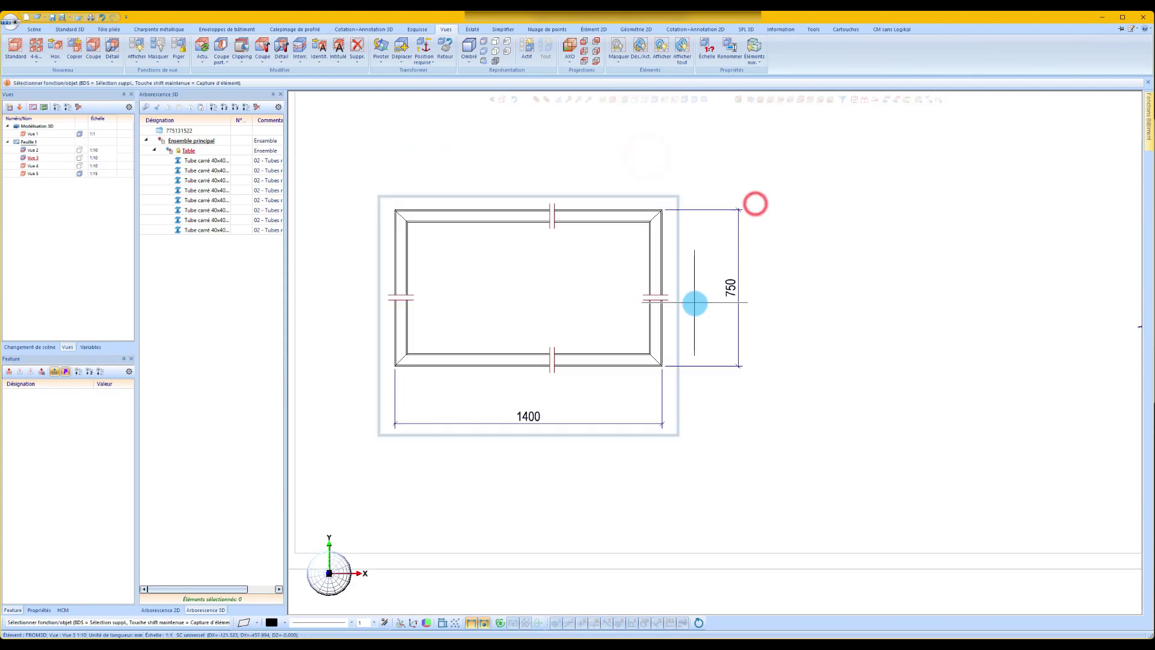
scroll(701, 305, down, 3)
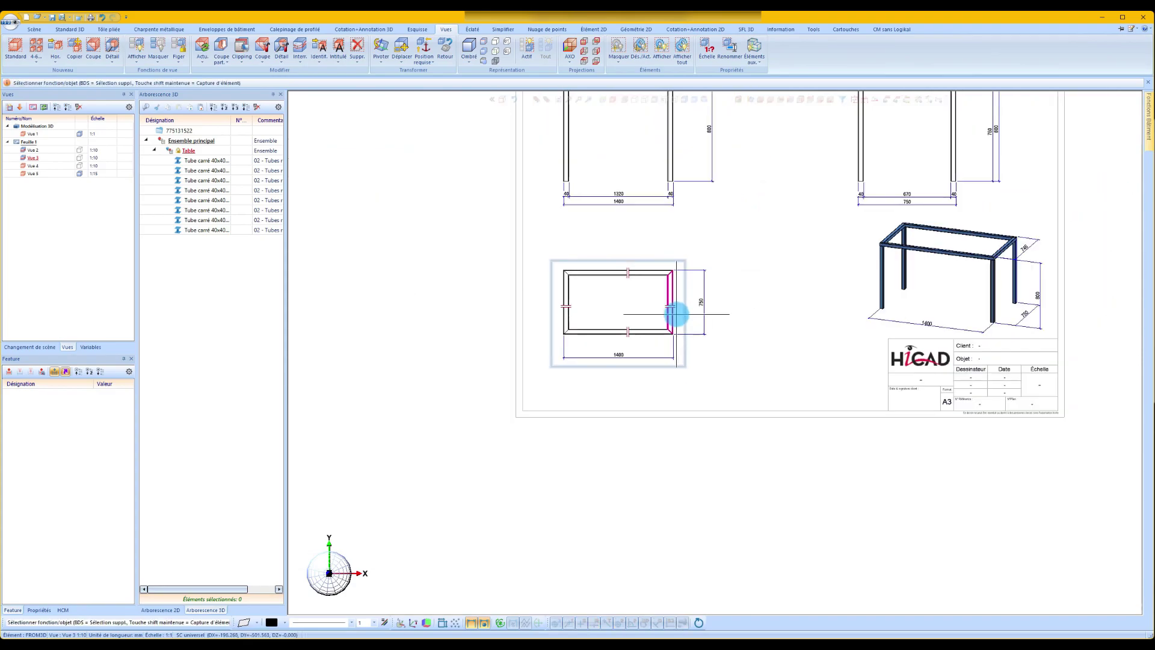
scroll(549, 433, down, 1)
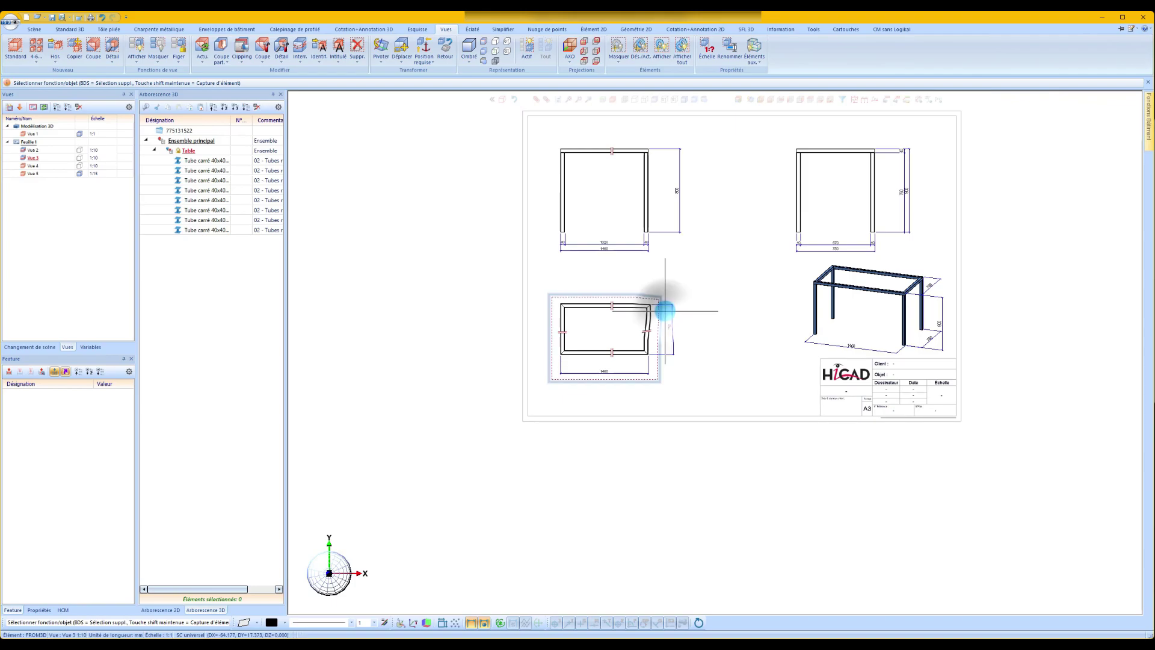
Set the top view's scale to 1:5 and try to reposition the enlarged view on the sheet
right_click(665, 311)
click(702, 561)
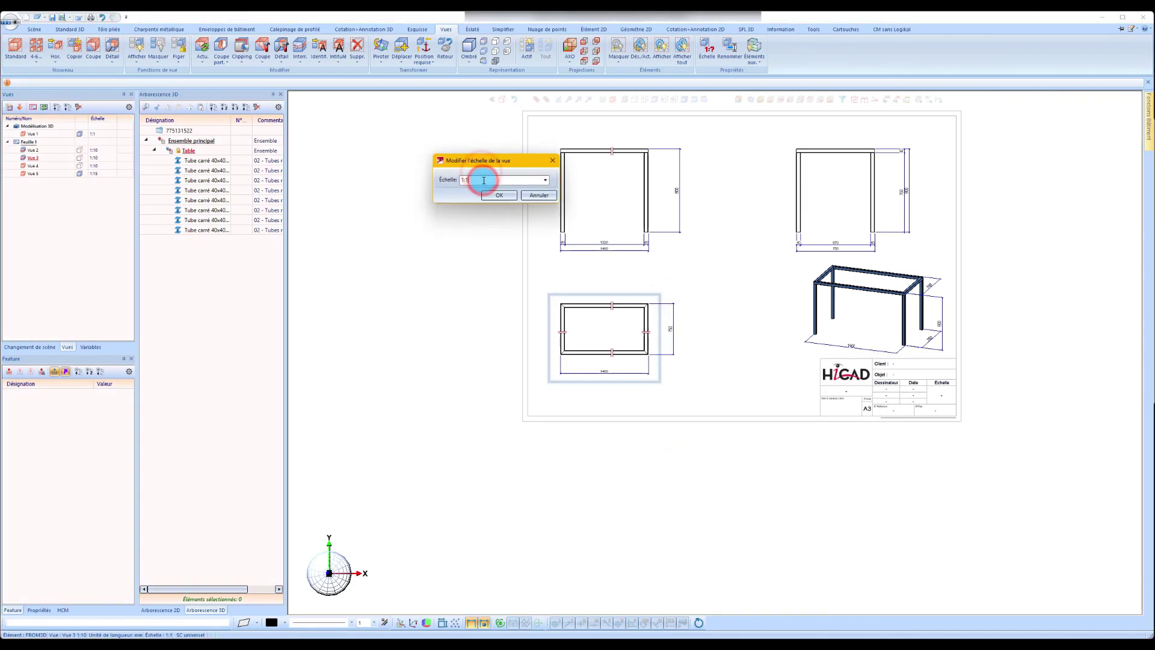
click(499, 195)
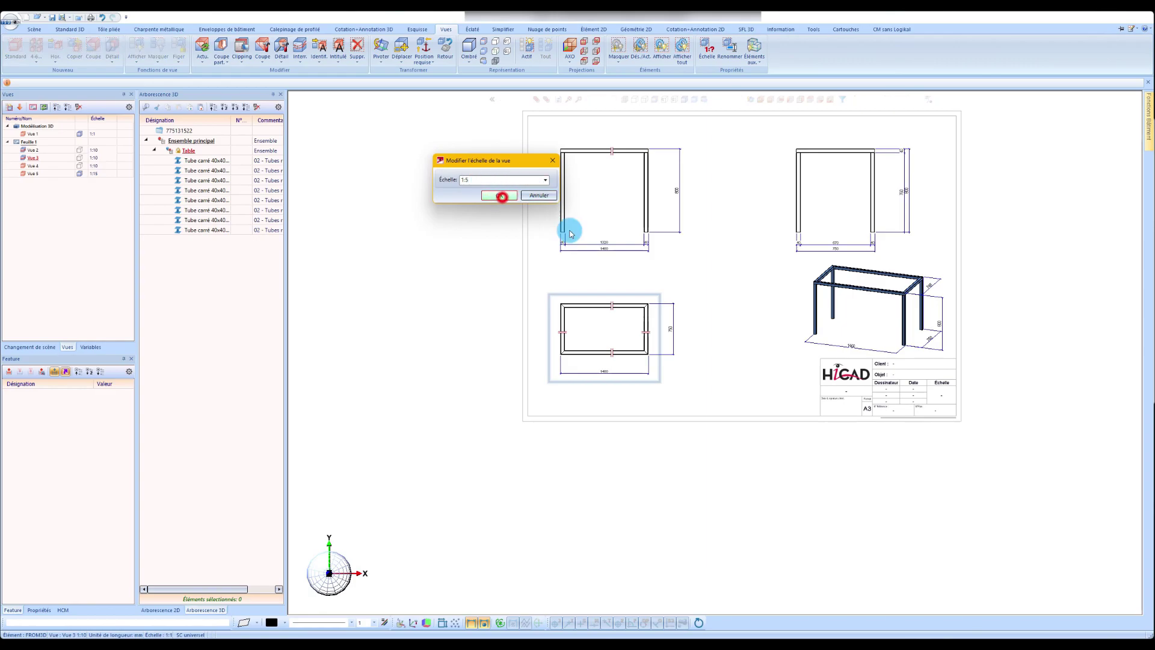
click(644, 356)
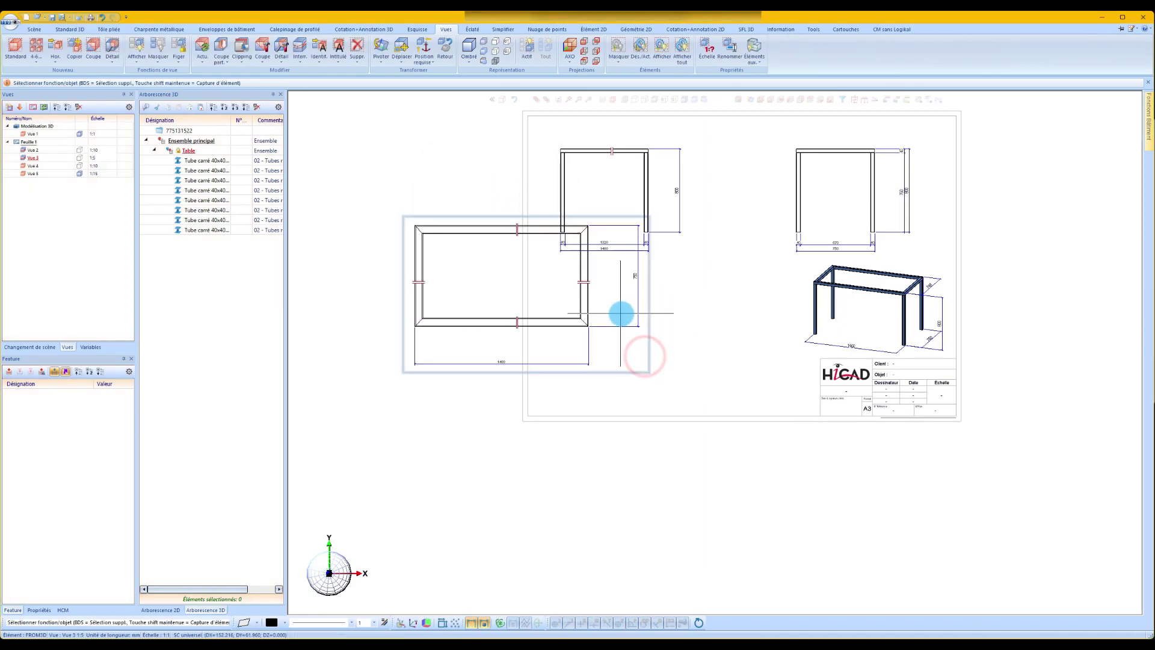
drag(656, 355, 697, 343)
click(678, 260)
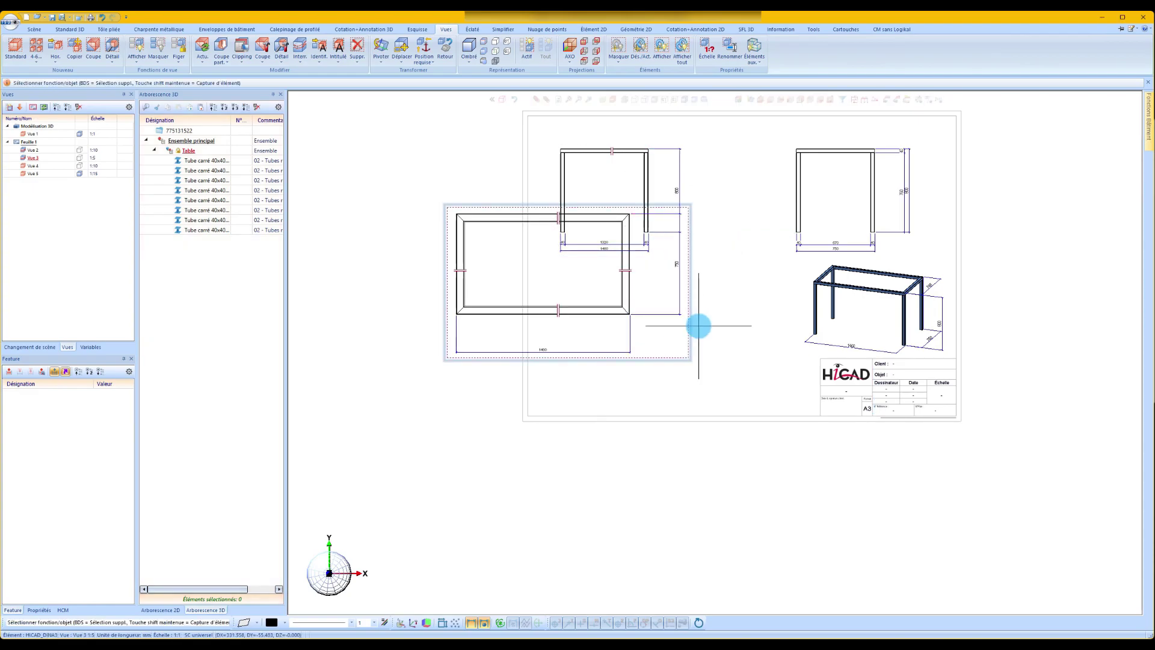
scroll(692, 315, up, 1)
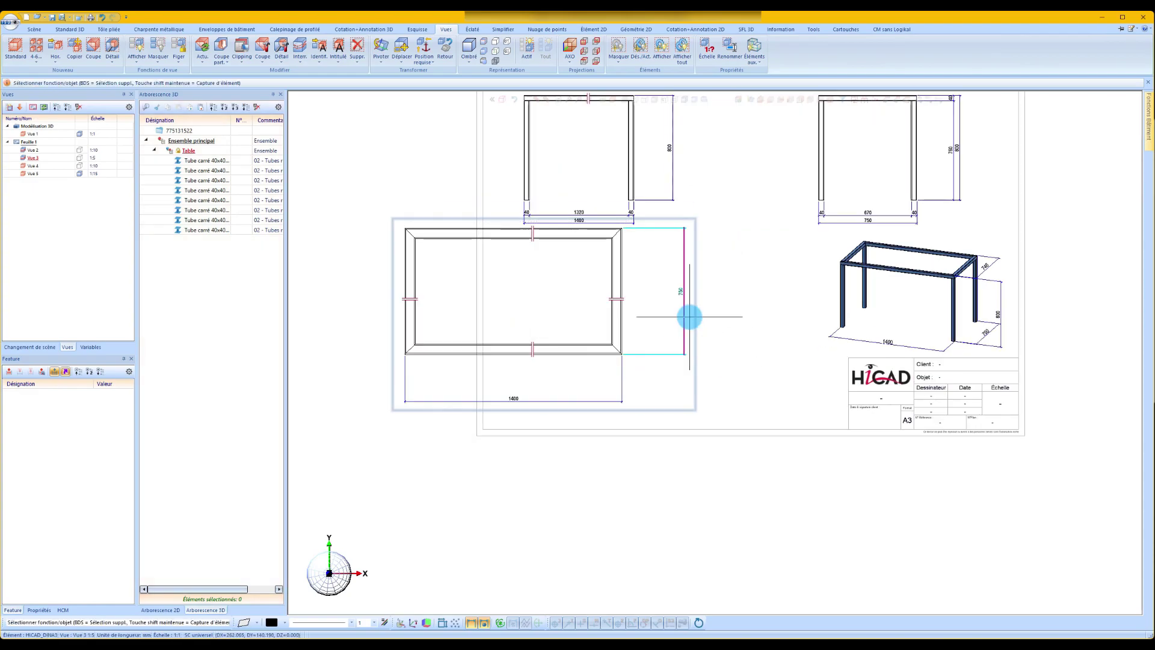
click(693, 305)
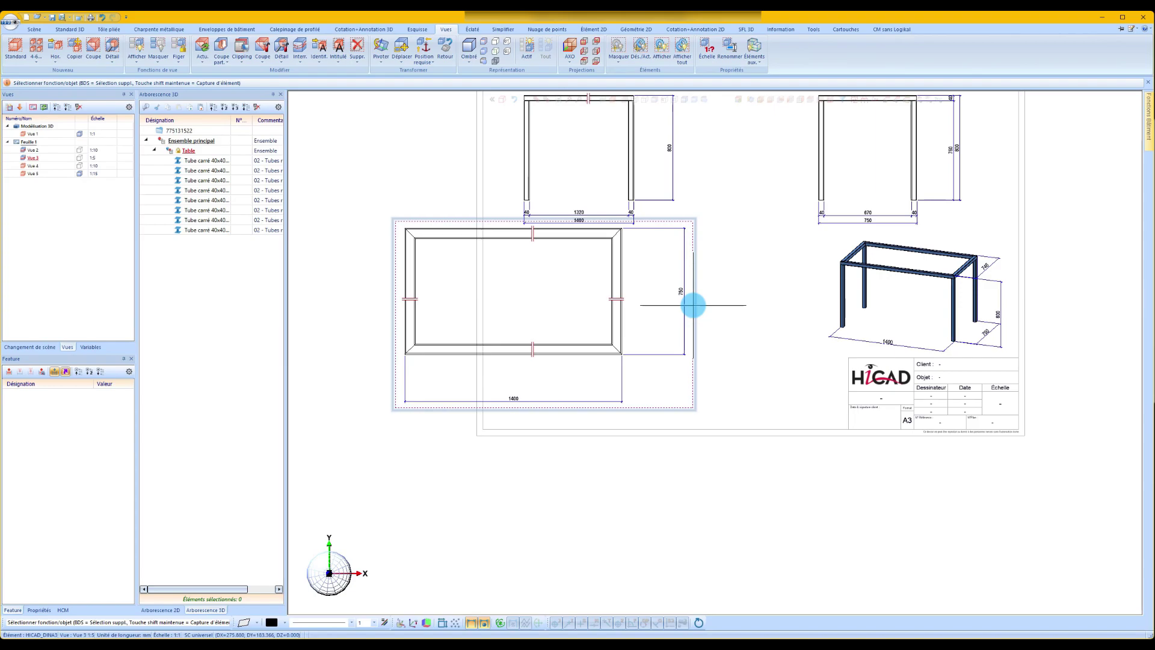
Undo the top view's scale change, depth dimension and second break
click(102, 22)
click(102, 21)
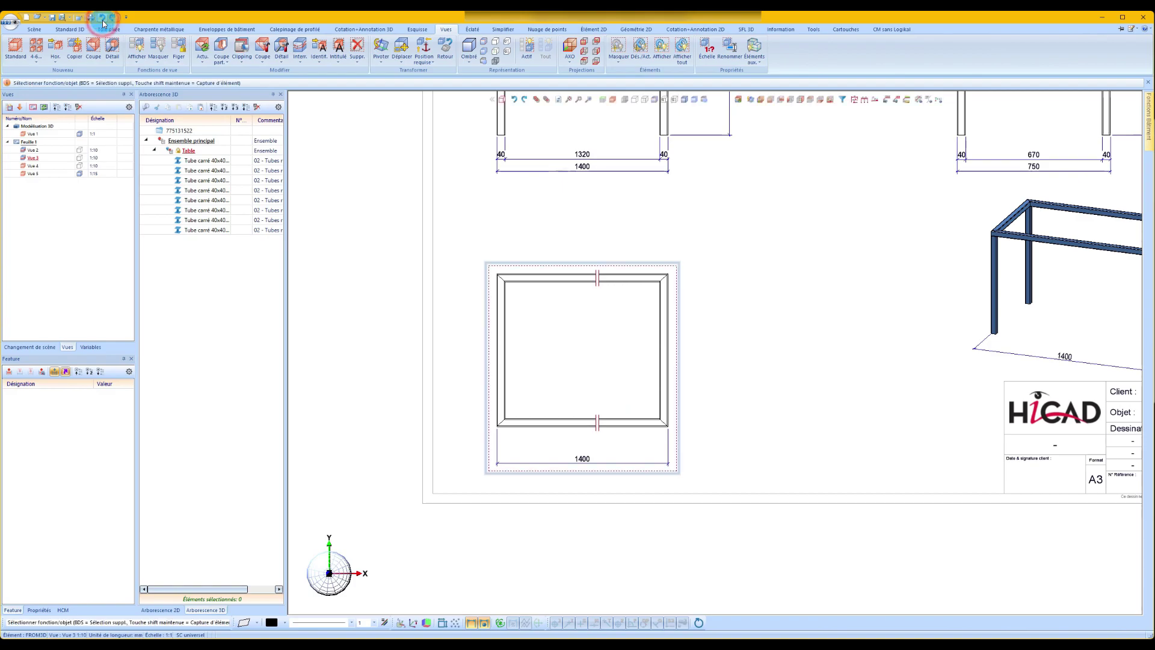
scroll(444, 388, down, 3)
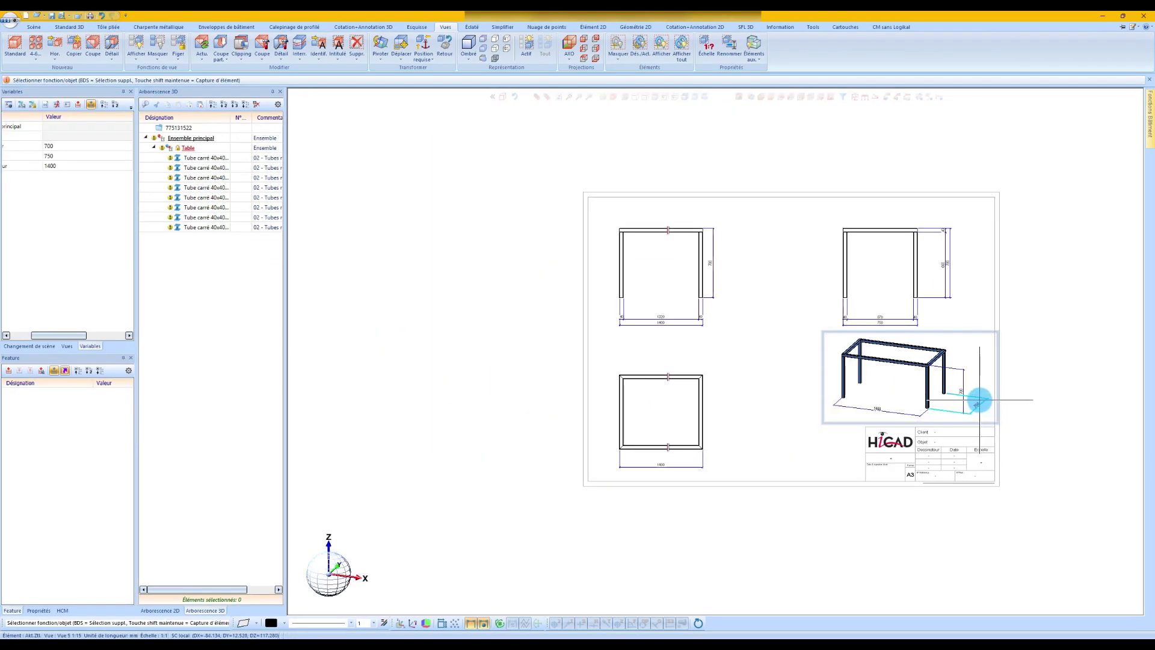
Set the table's Hauteur variable to 800
click(1075, 359)
scroll(1075, 358, up, 2)
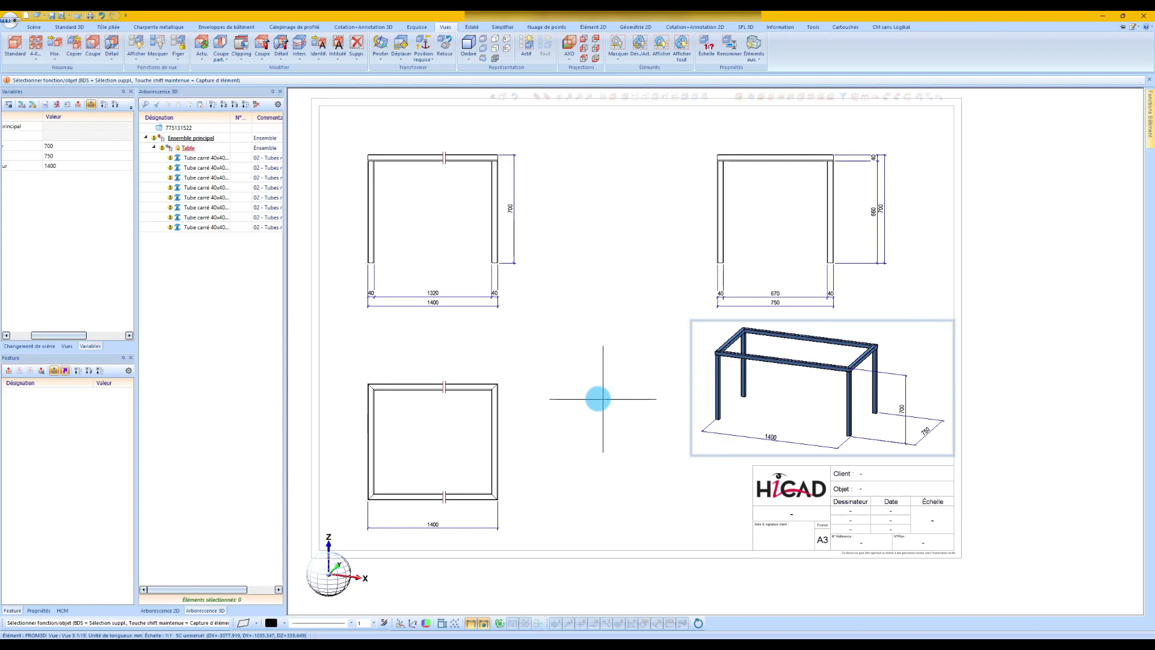
click(107, 267)
drag(79, 335, 54, 335)
click(526, 209)
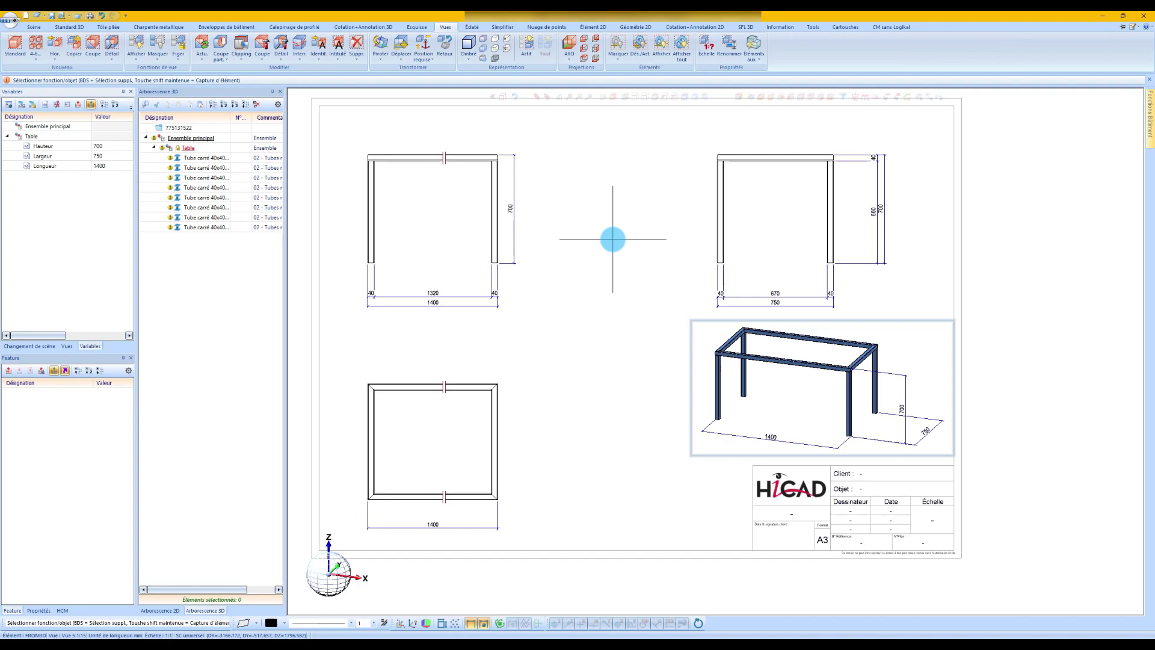
click(107, 148)
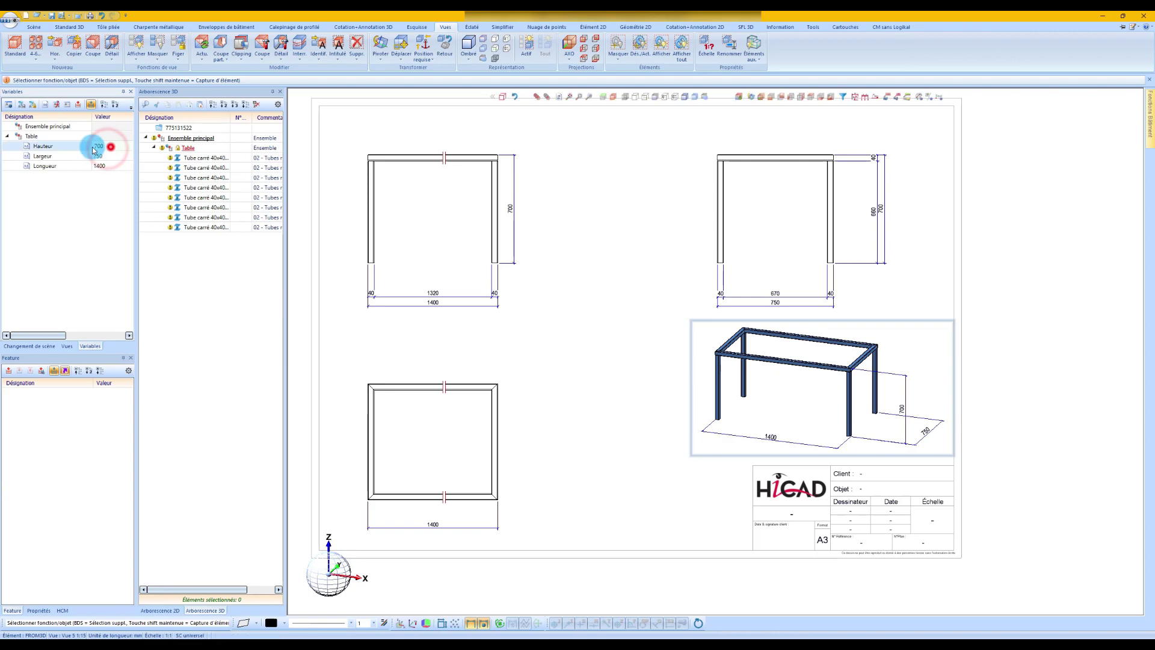
key(Return)
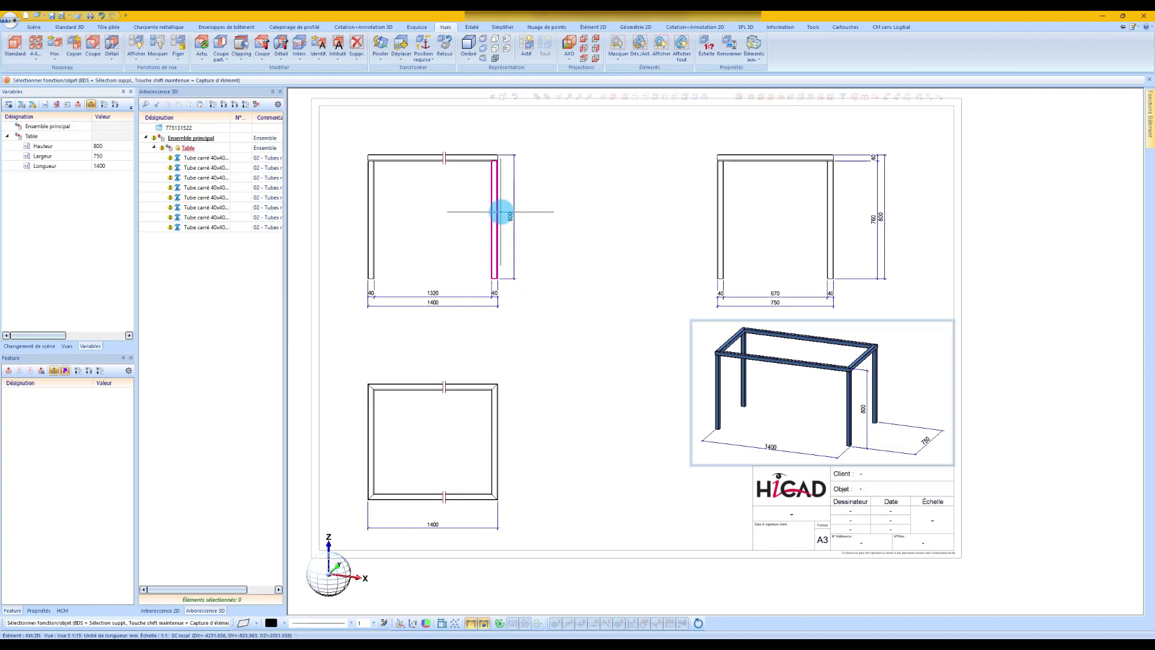
Set the table's Largeur variable to 900
click(119, 156)
click(119, 157)
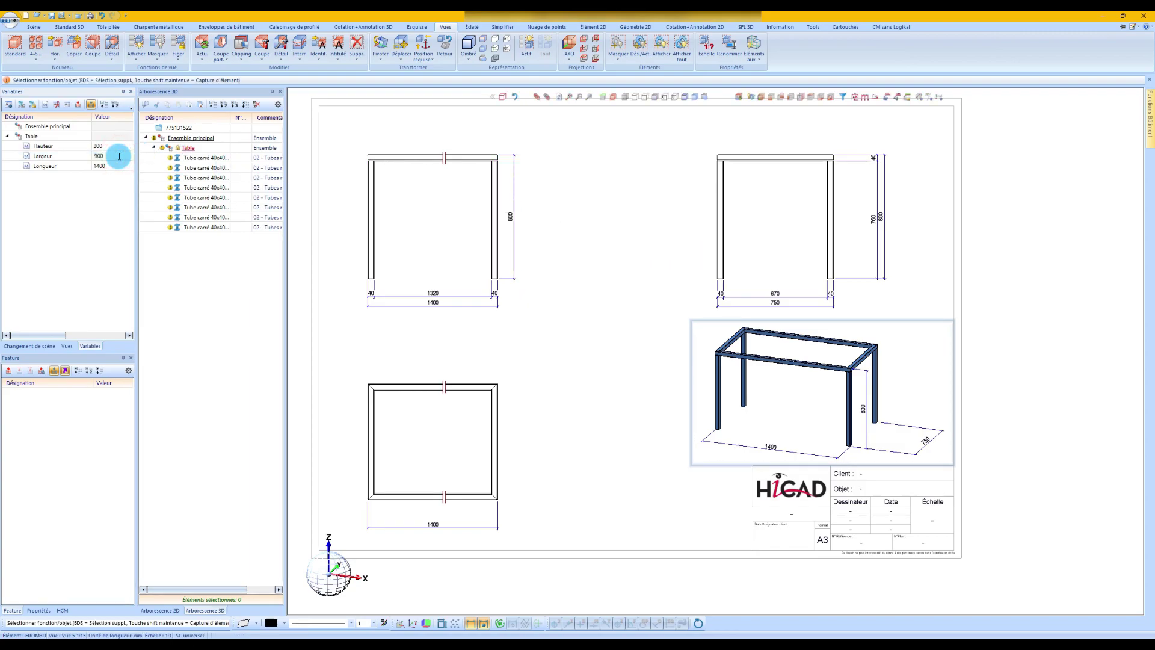
key(Return)
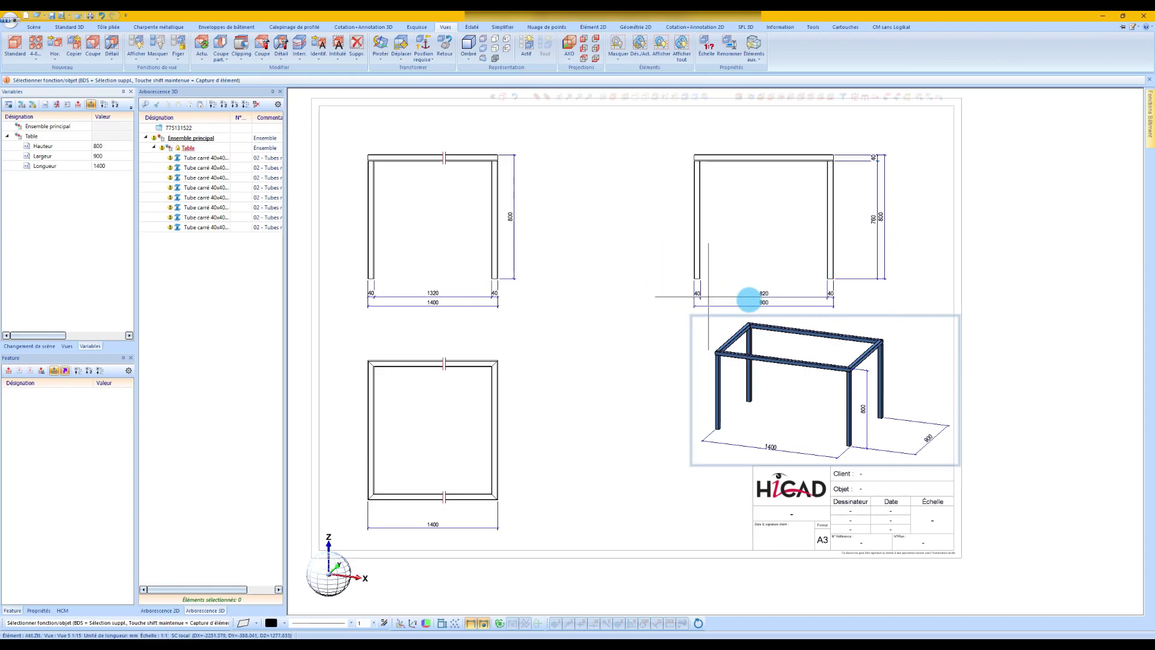
Set the table's Longueur variable to 2000
double_click(101, 166)
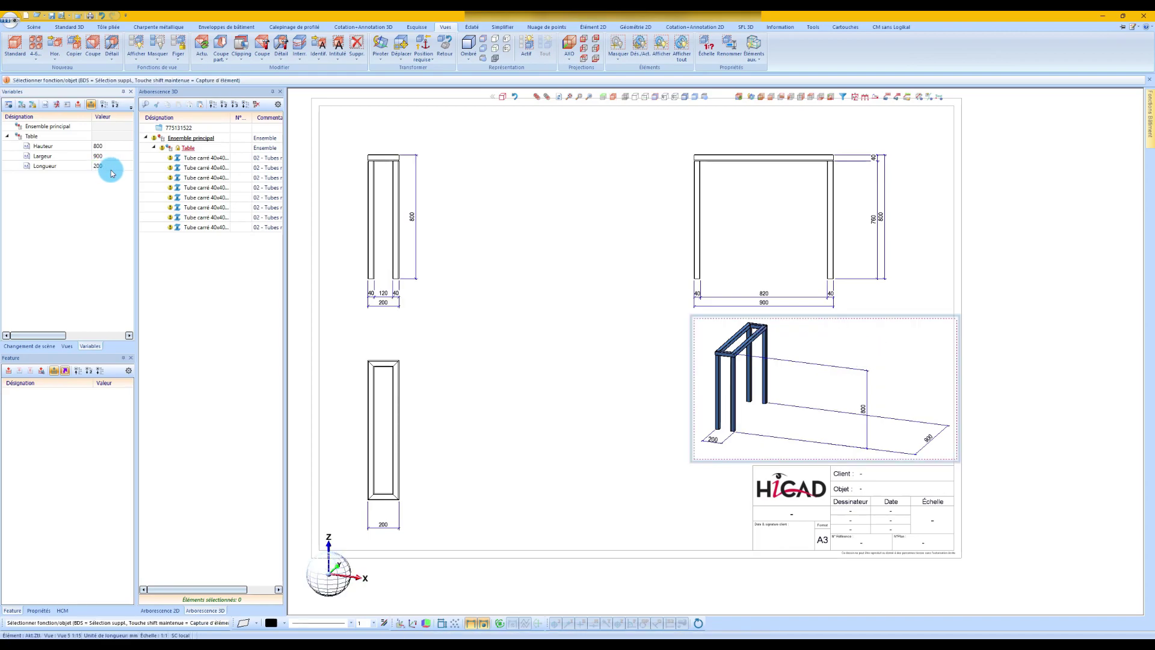
double_click(111, 167)
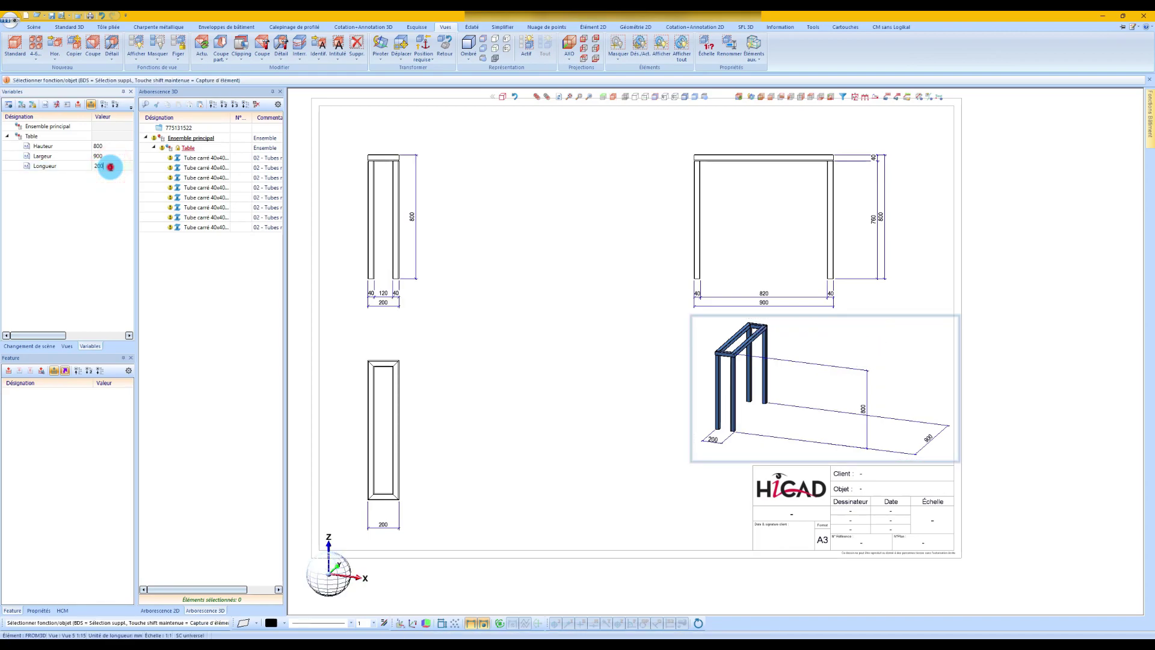
text(2000)
key(Return)
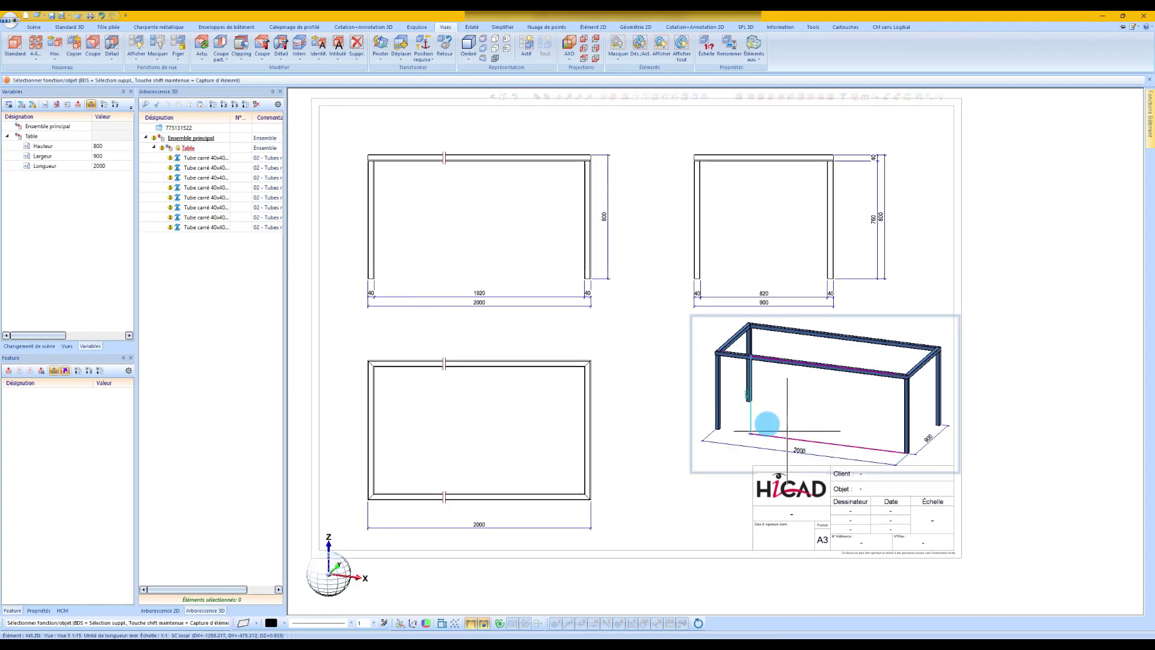
Move the isometric view's height dimension beside the table's front right leg, and shift that view slightly left on the sheet
click(767, 411)
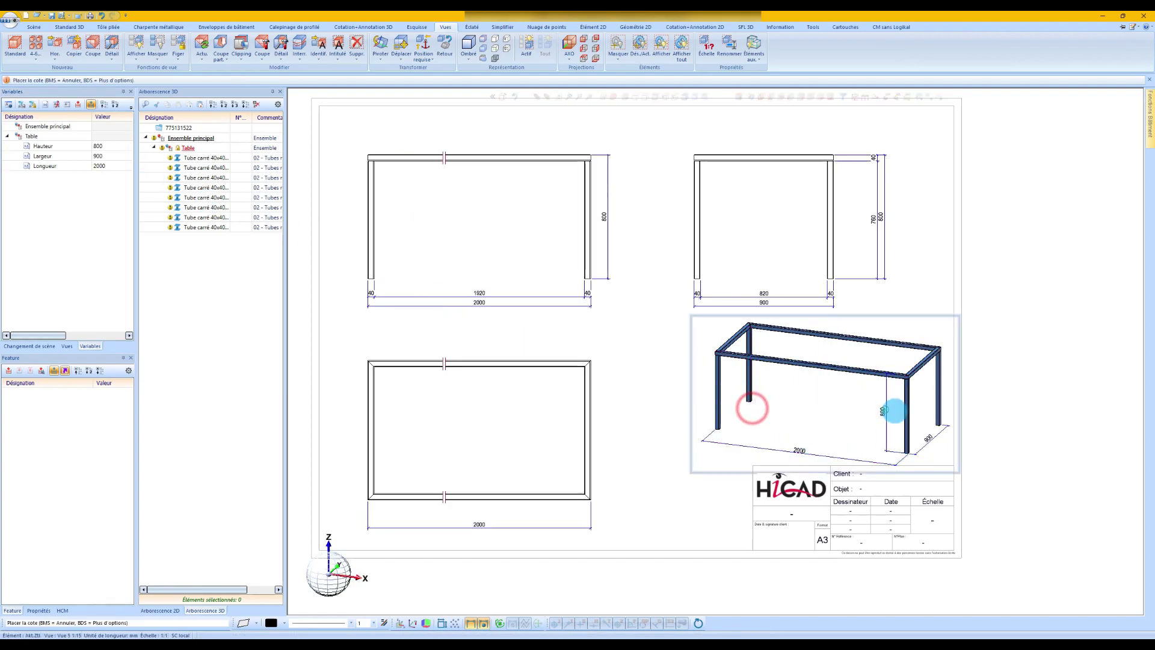
click(892, 412)
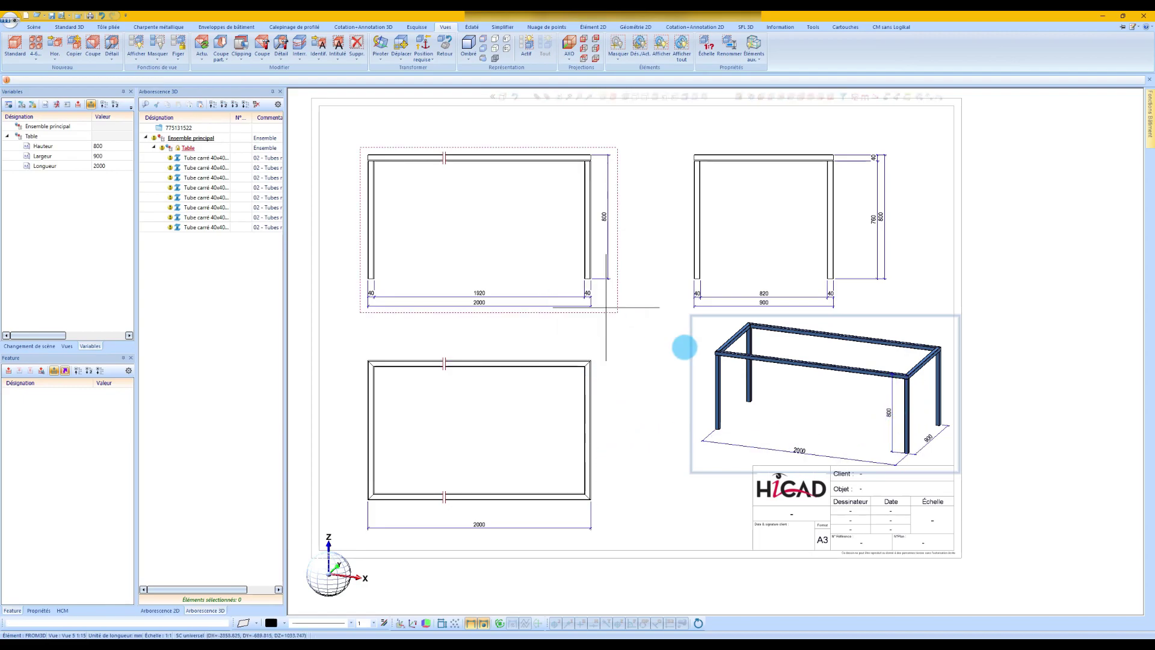
click(704, 343)
click(678, 344)
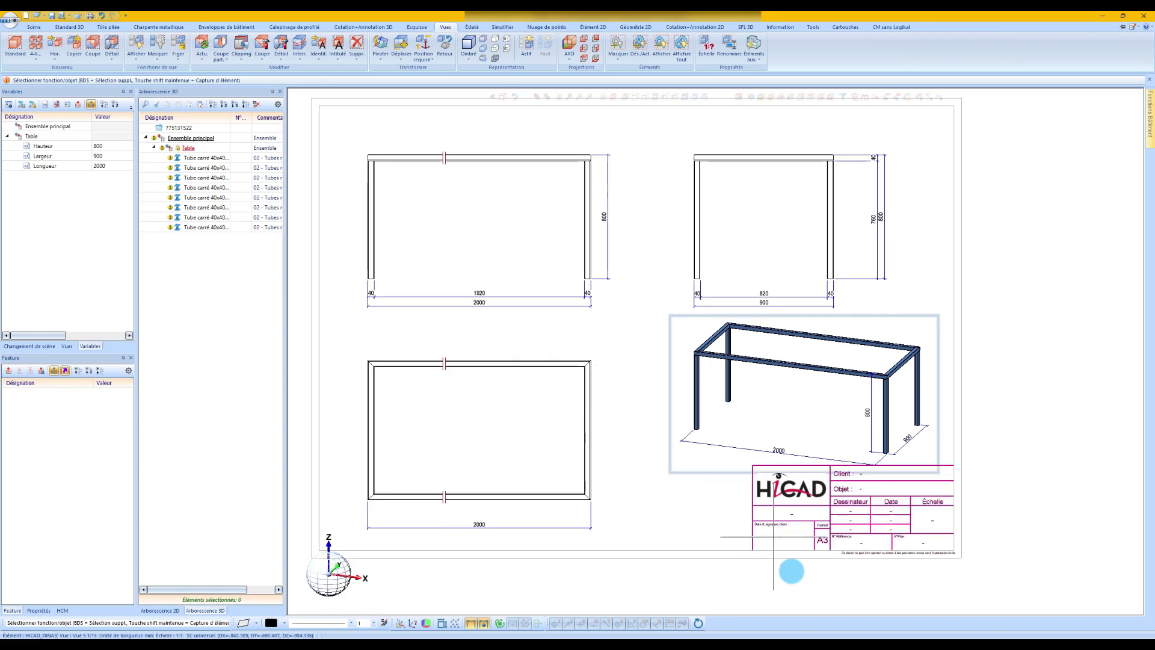
scroll(619, 485, down, 1)
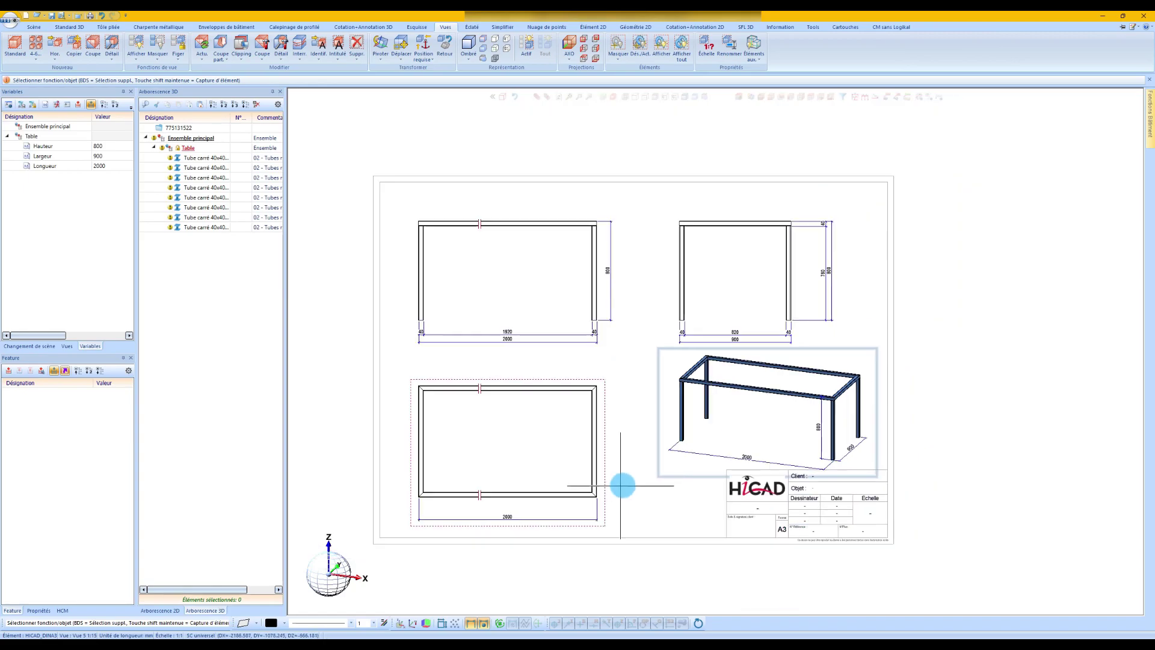
click(945, 394)
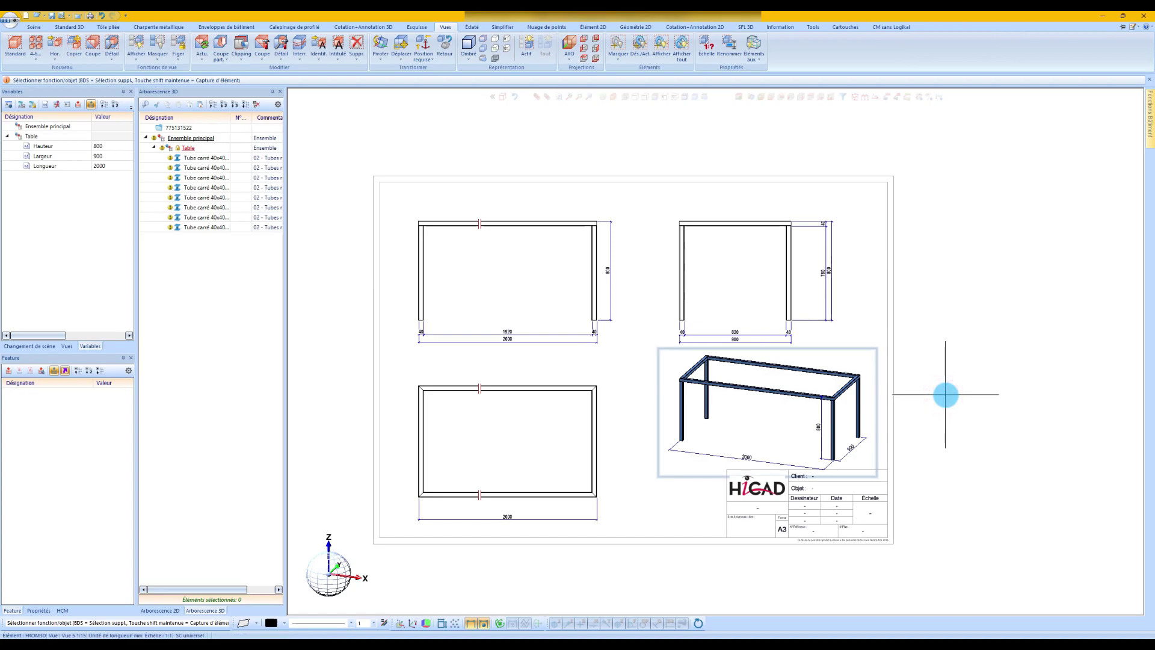